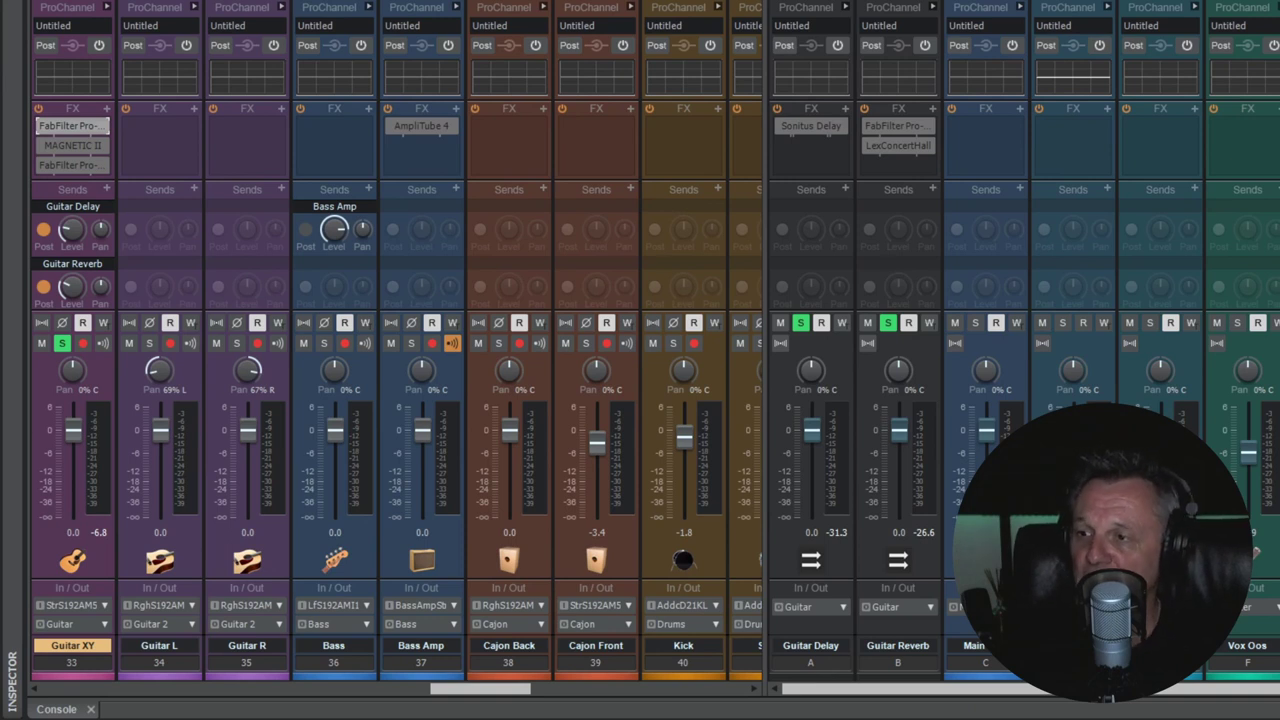
# Step: Open the first FabFilter Pro-Q 3 on the Guitar XY track and audition its low cut band in solo during playback
pyautogui.doubleClick(67, 124)
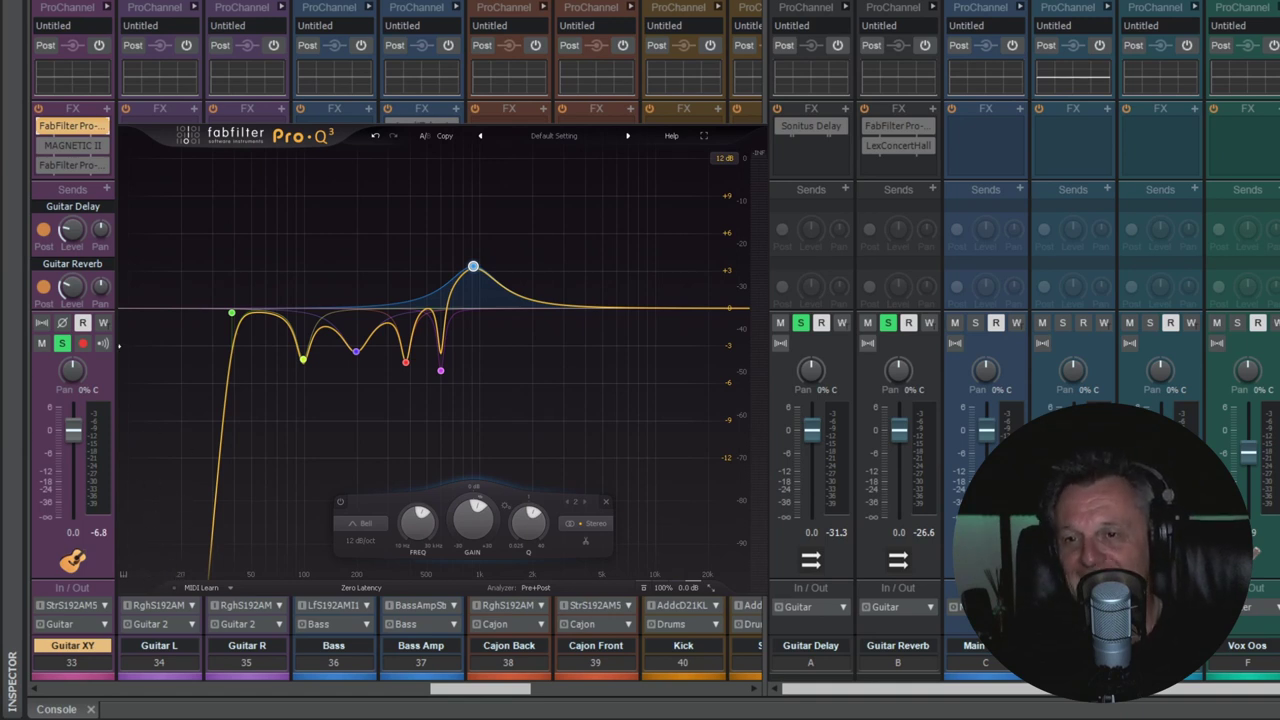
pyautogui.moveTo(234, 316)
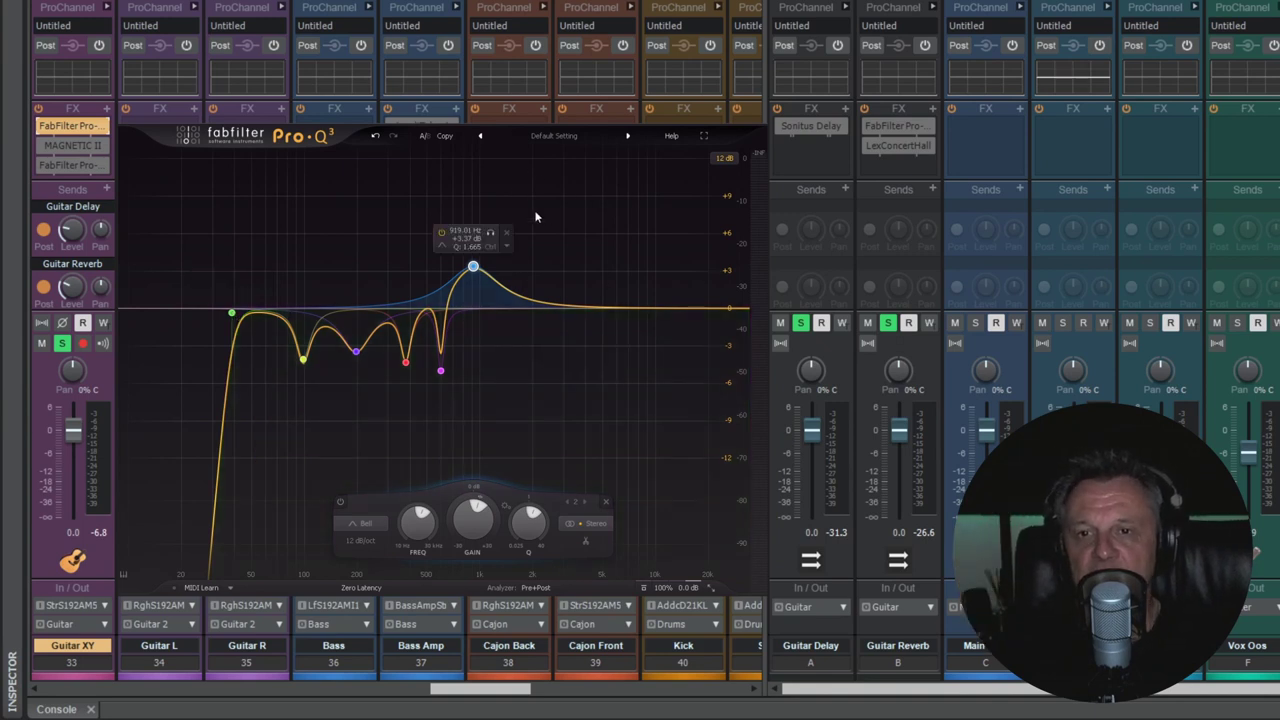
pyautogui.click(231, 315)
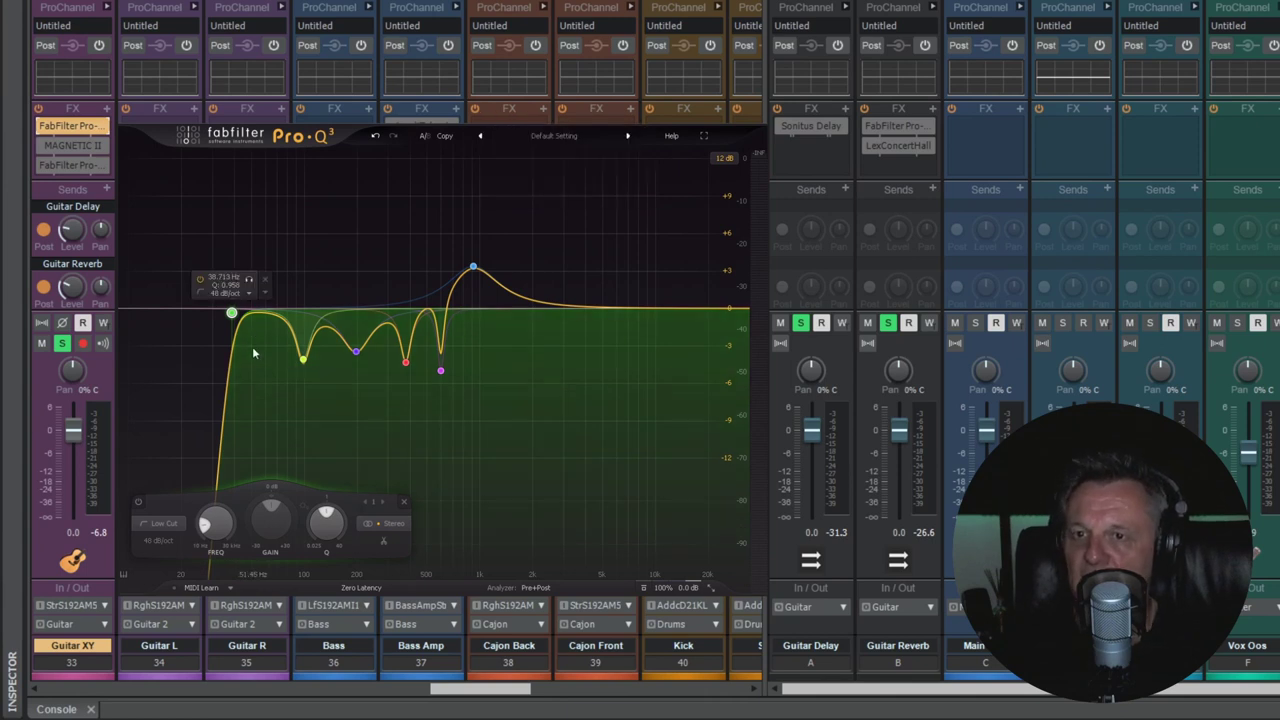
pyautogui.press('space')
pyautogui.click(250, 281)
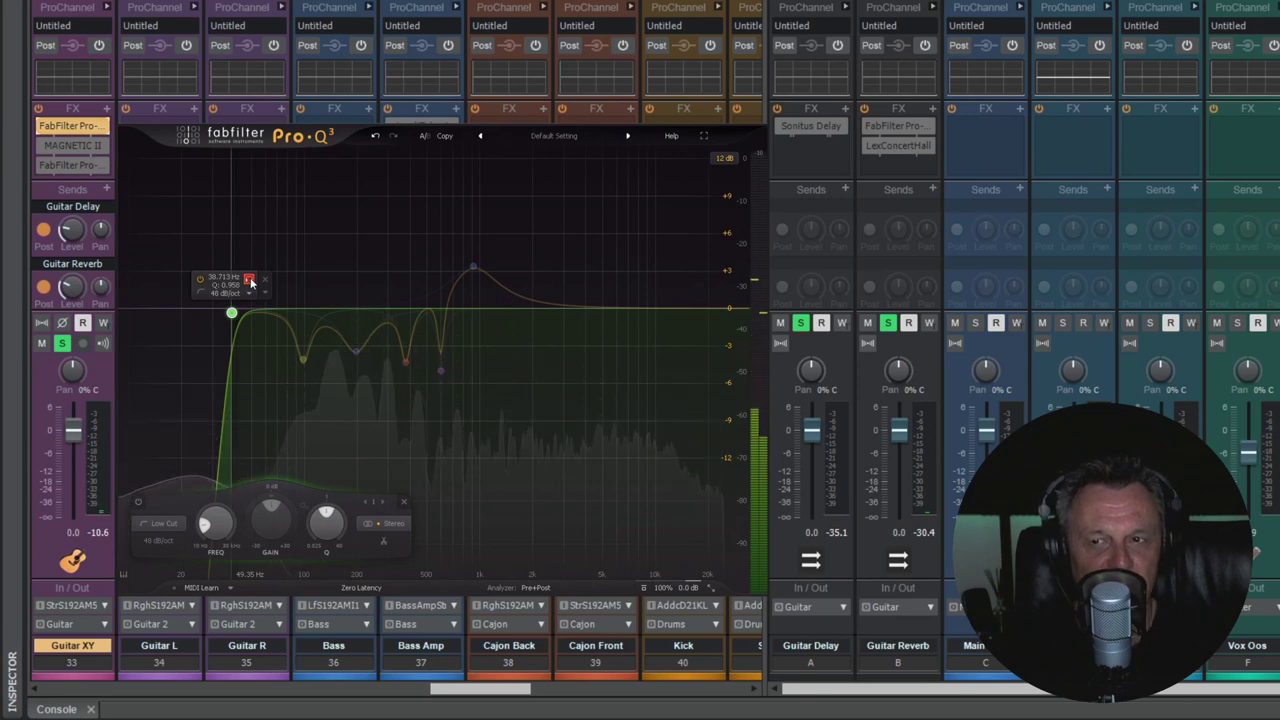
pyautogui.moveTo(250, 281)
pyautogui.mouseDown()
pyautogui.moveTo(363, 289)
pyautogui.moveTo(267, 283)
pyautogui.moveTo(253, 295)
pyautogui.mouseUp()
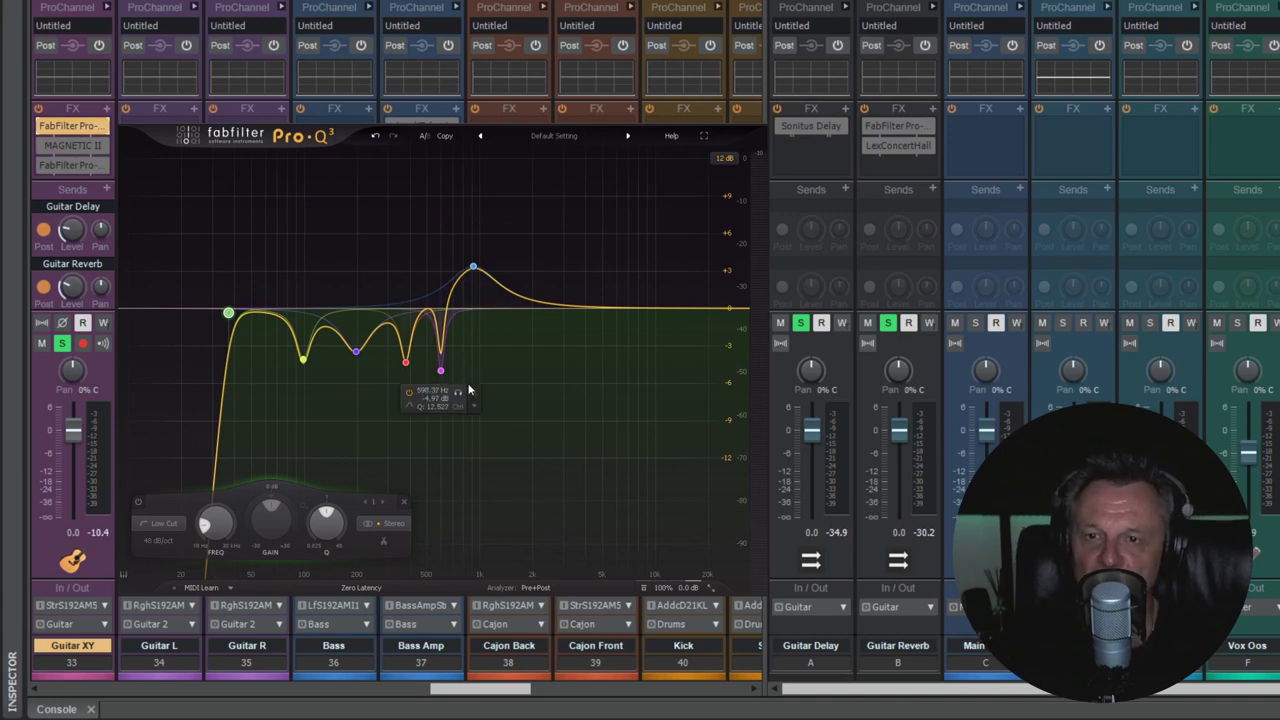
# Step: Audition the narrow notch near 598 Hz in solo and deepen its cut to -5.63 dB
pyautogui.press('space')
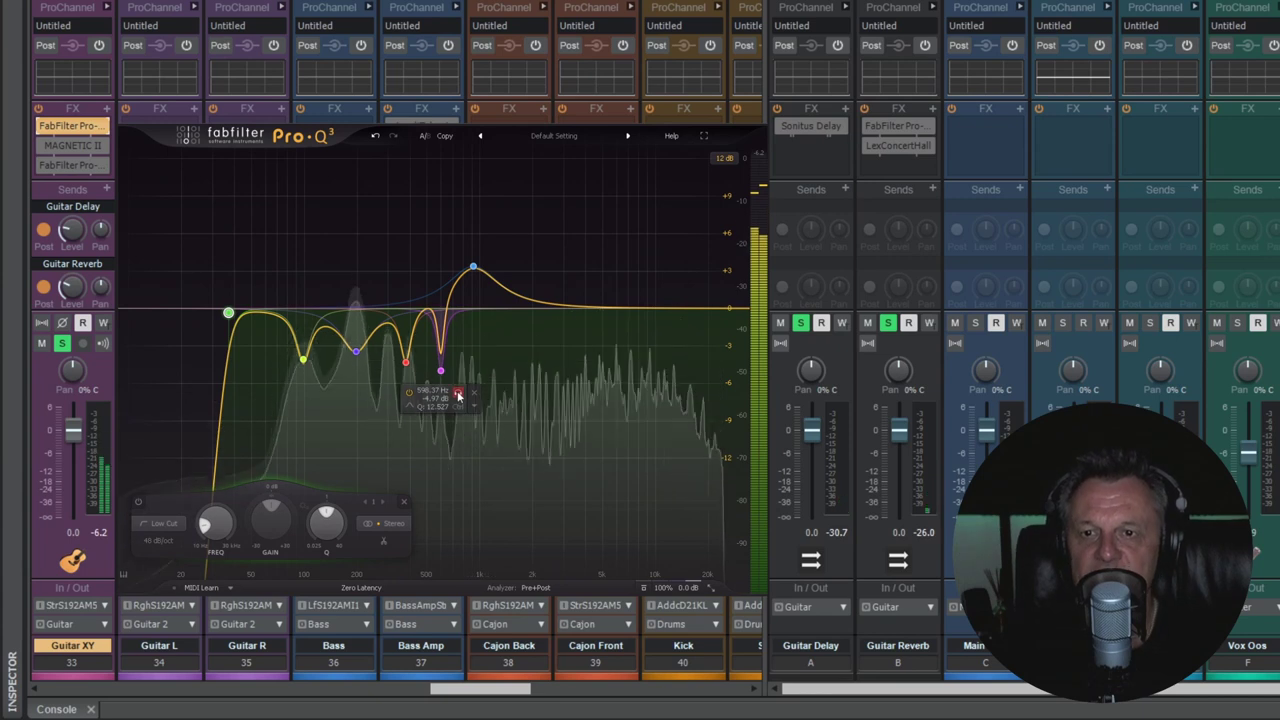
pyautogui.click(457, 393)
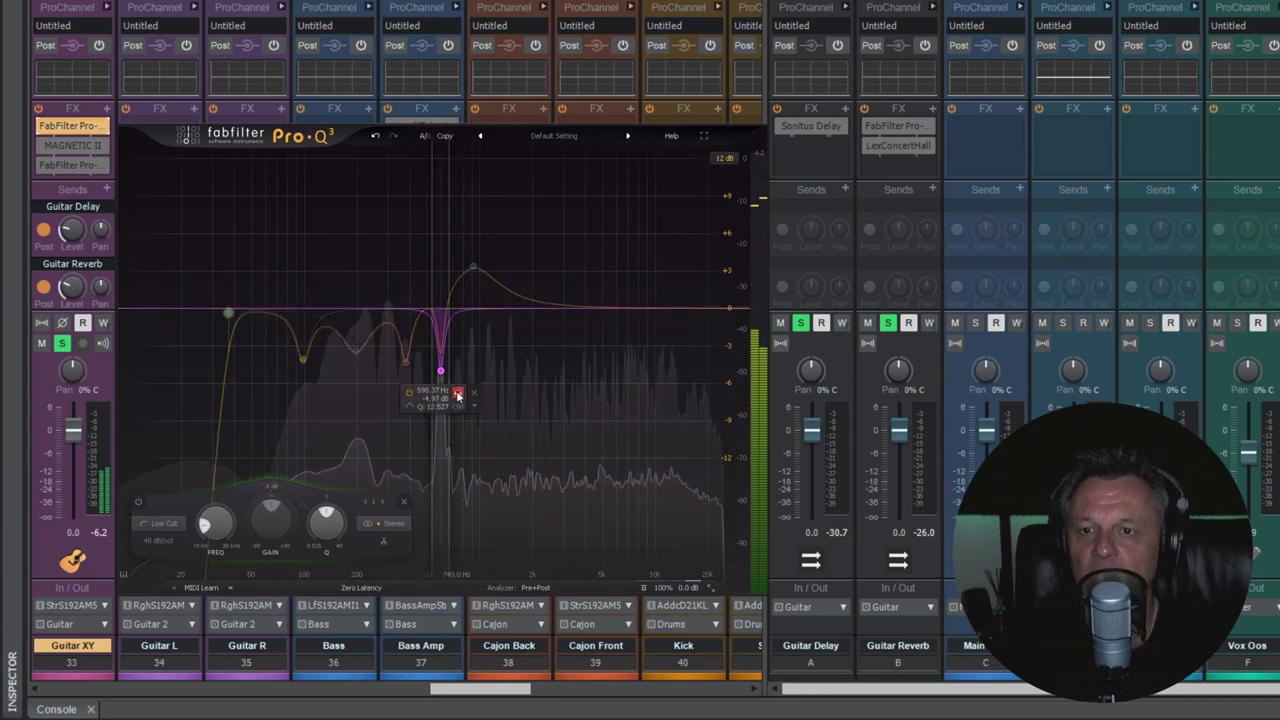
pyautogui.click(458, 394)
pyautogui.moveTo(443, 374); pyautogui.dragTo(443, 384)
pyautogui.scroll(-3, 441, 380)
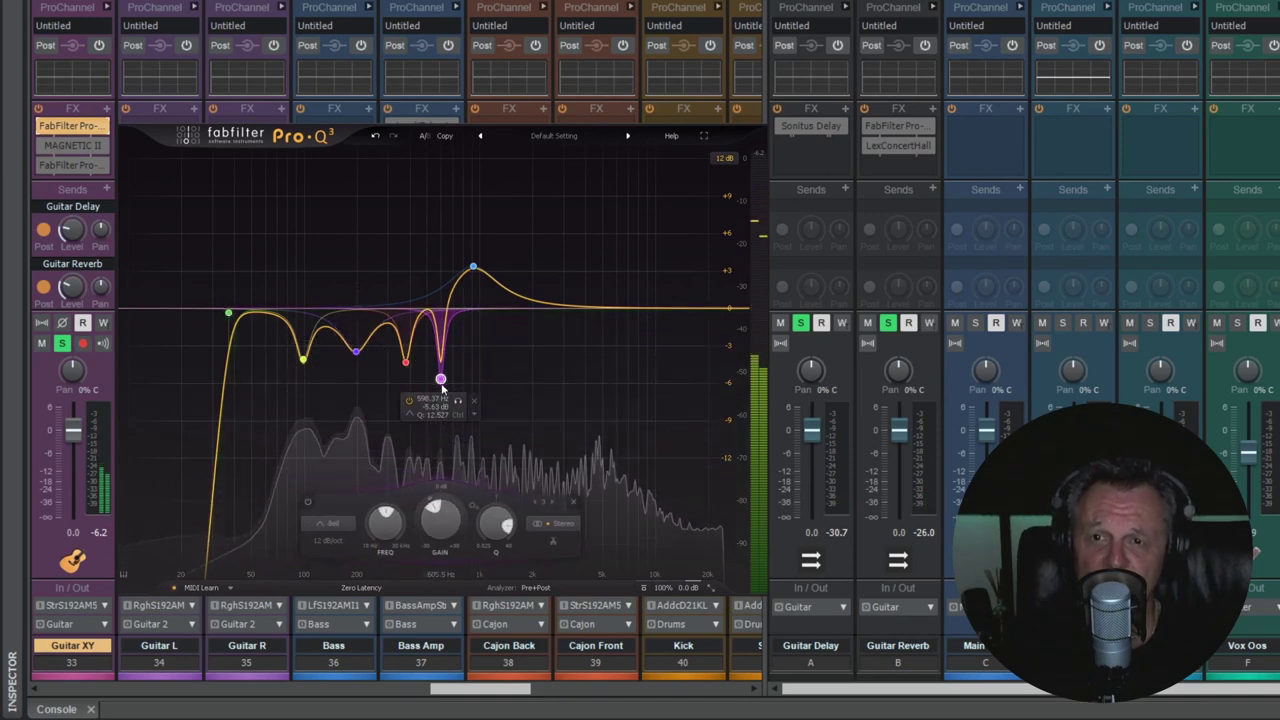
pyautogui.hotkey('ctrl', 'z')
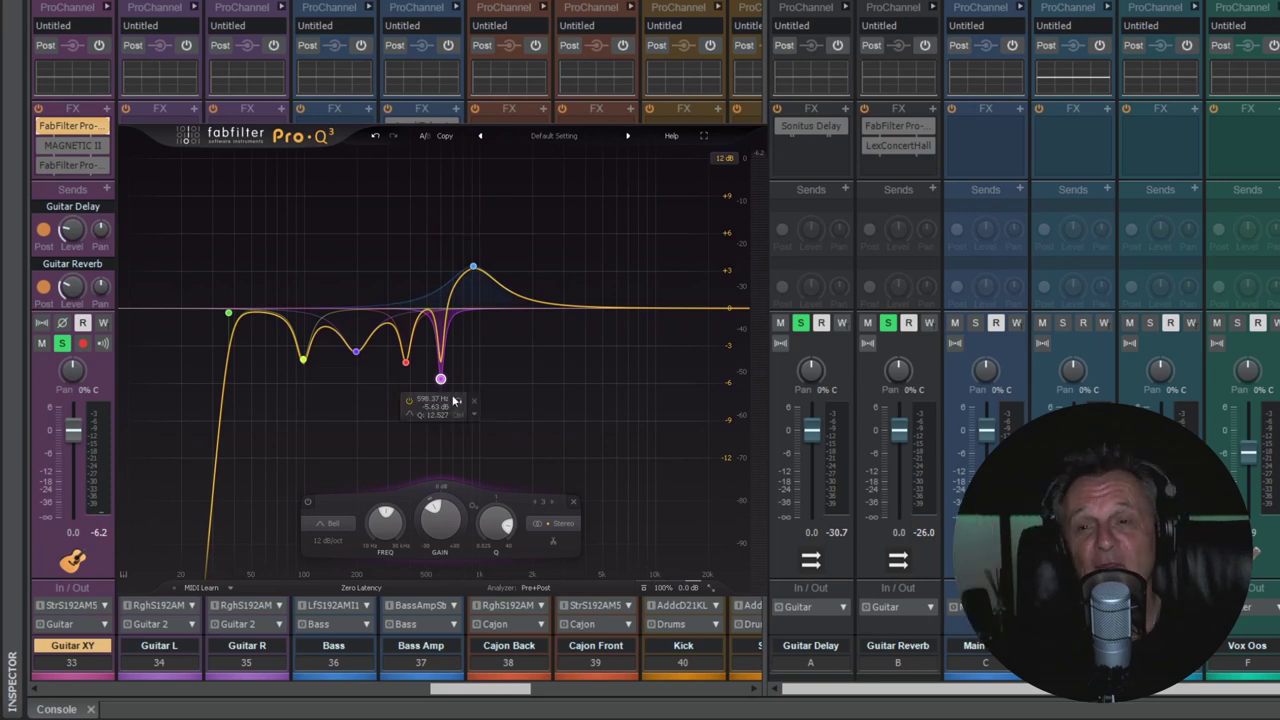
# Step: Audition the red cut band near 379 Hz in solo during playback and shift its frequency to 376.04 Hz
pyautogui.click(406, 364)
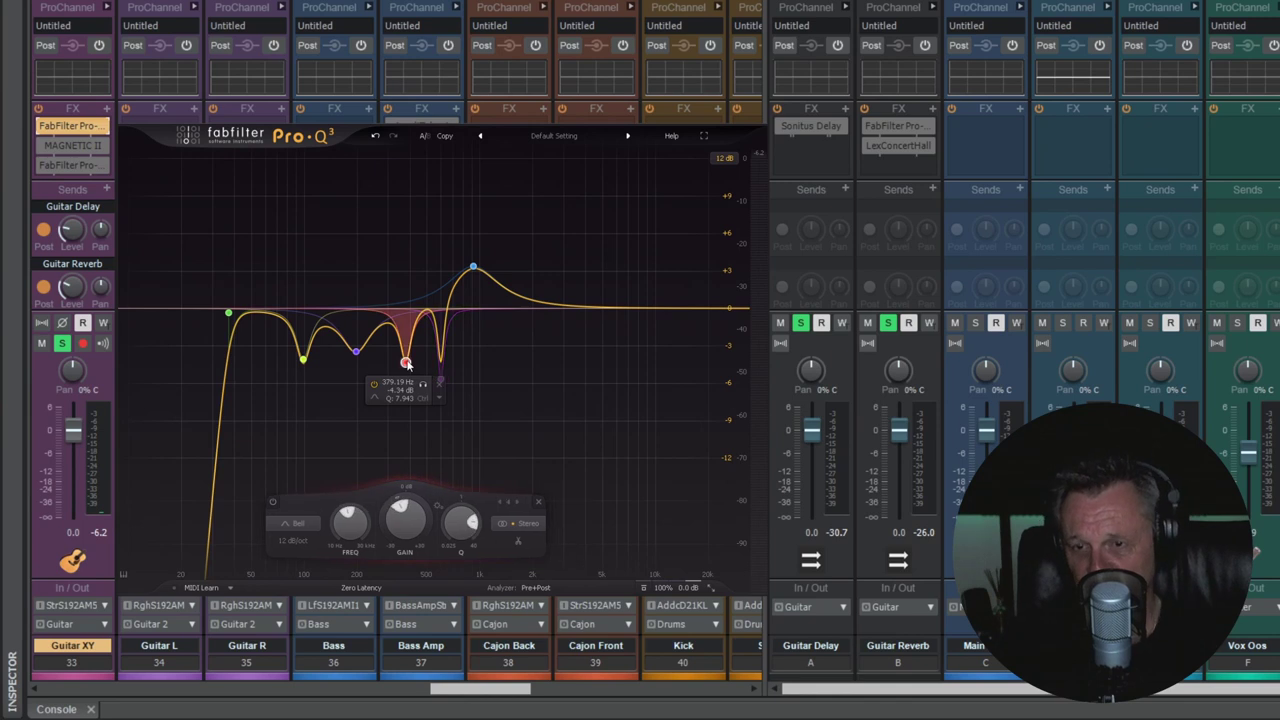
pyautogui.press('space')
pyautogui.click(423, 384)
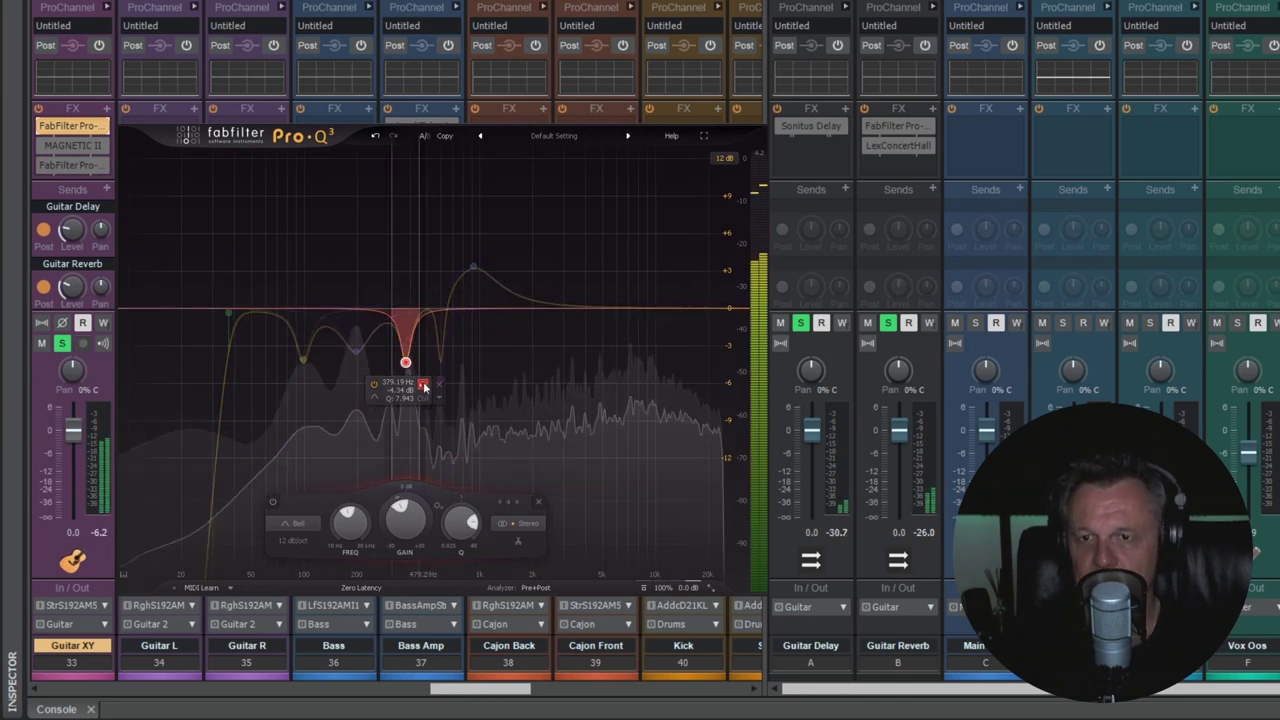
pyautogui.click(423, 384)
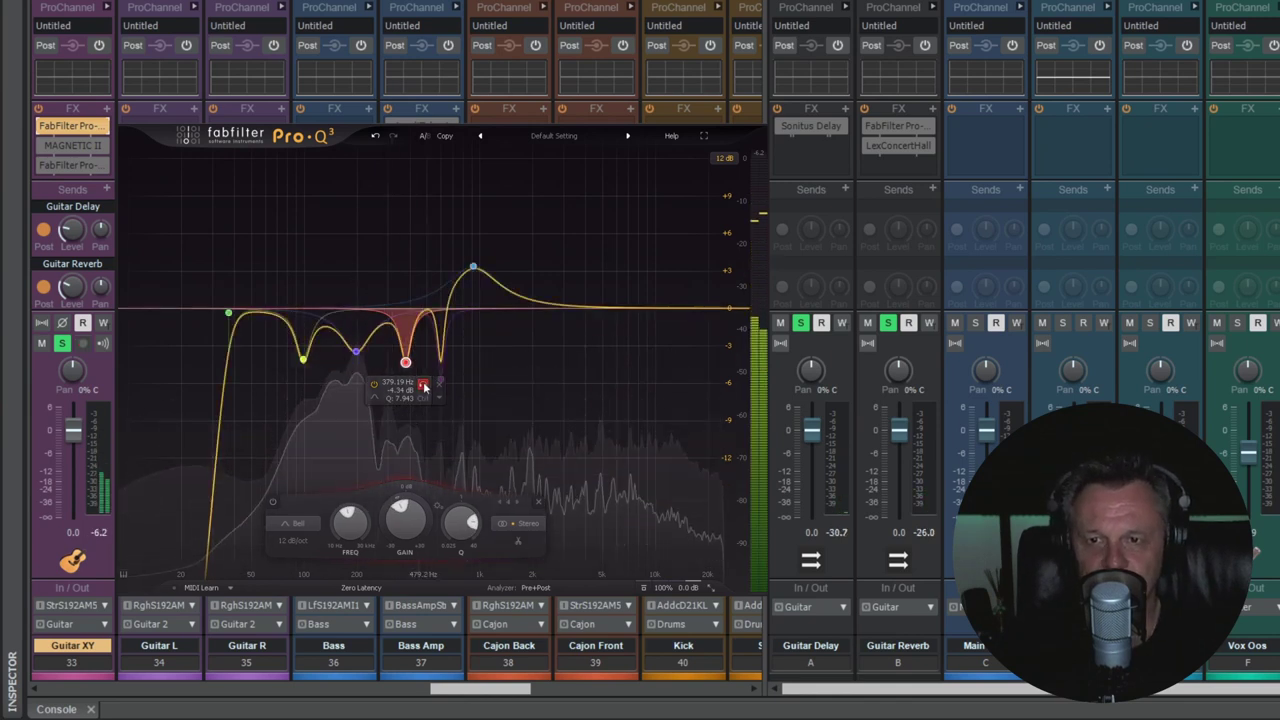
pyautogui.click(423, 384)
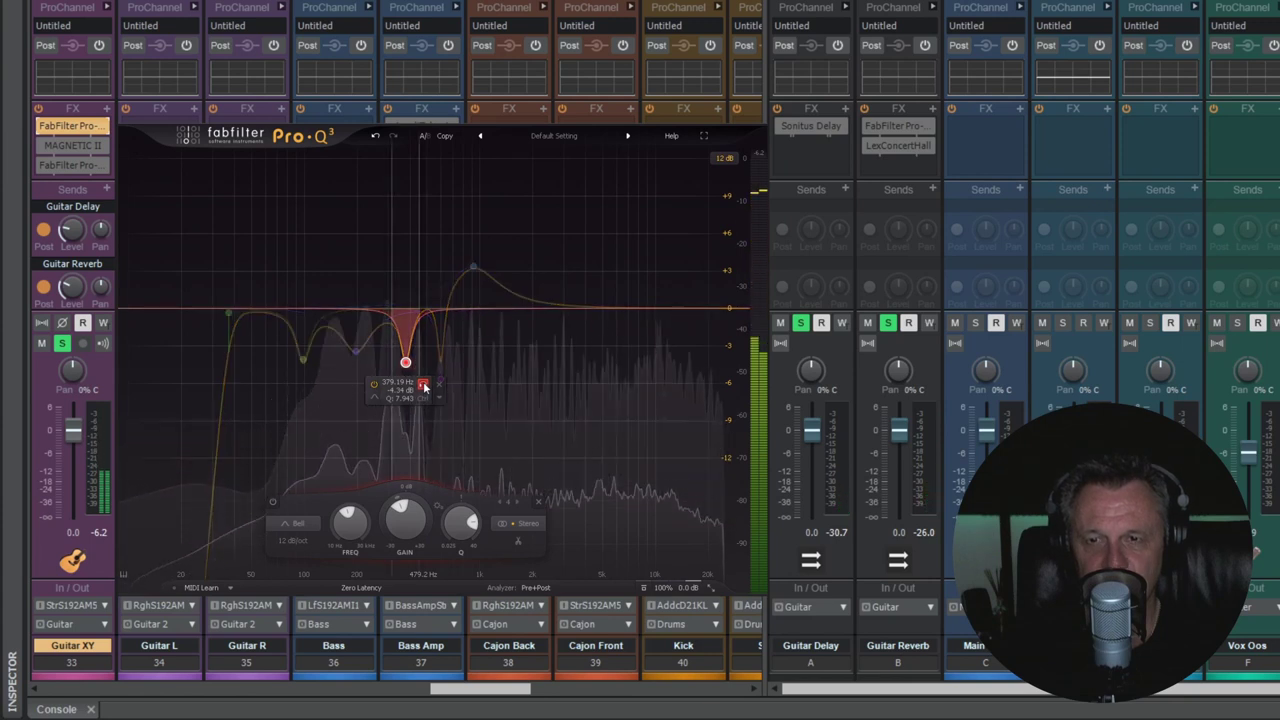
pyautogui.moveTo(424, 388); pyautogui.dragTo(421, 389)
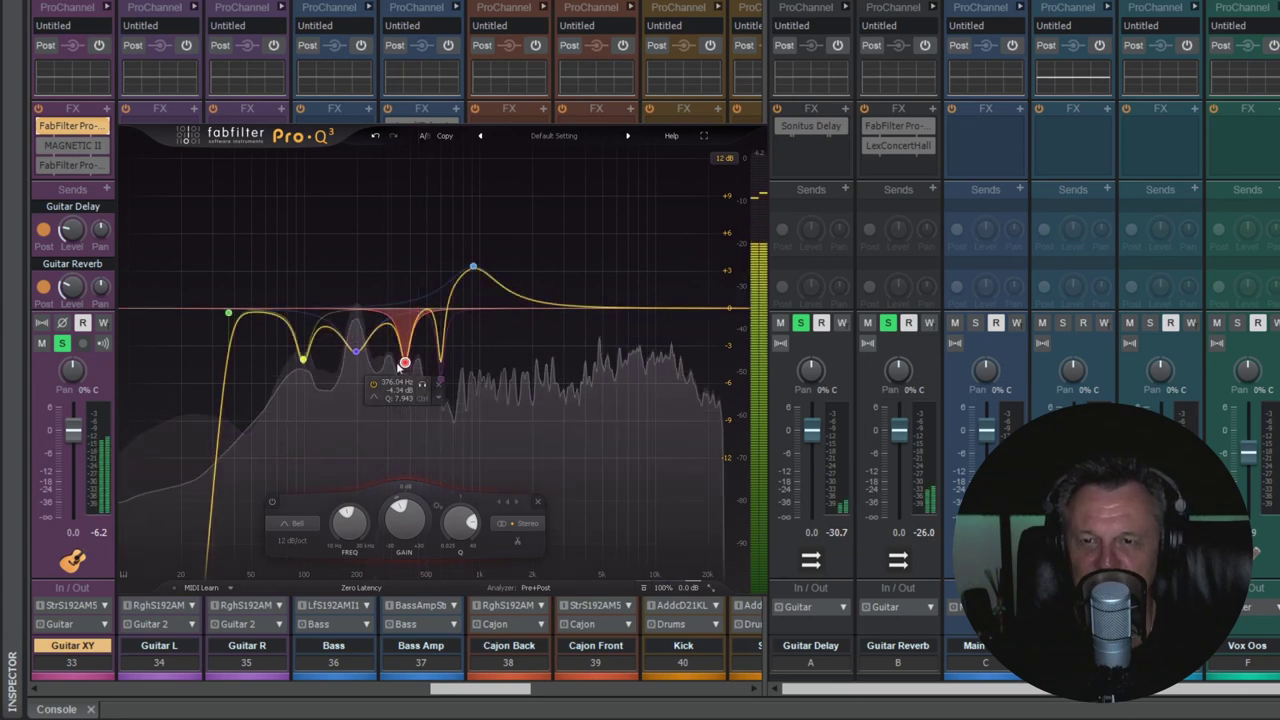
pyautogui.press('space')
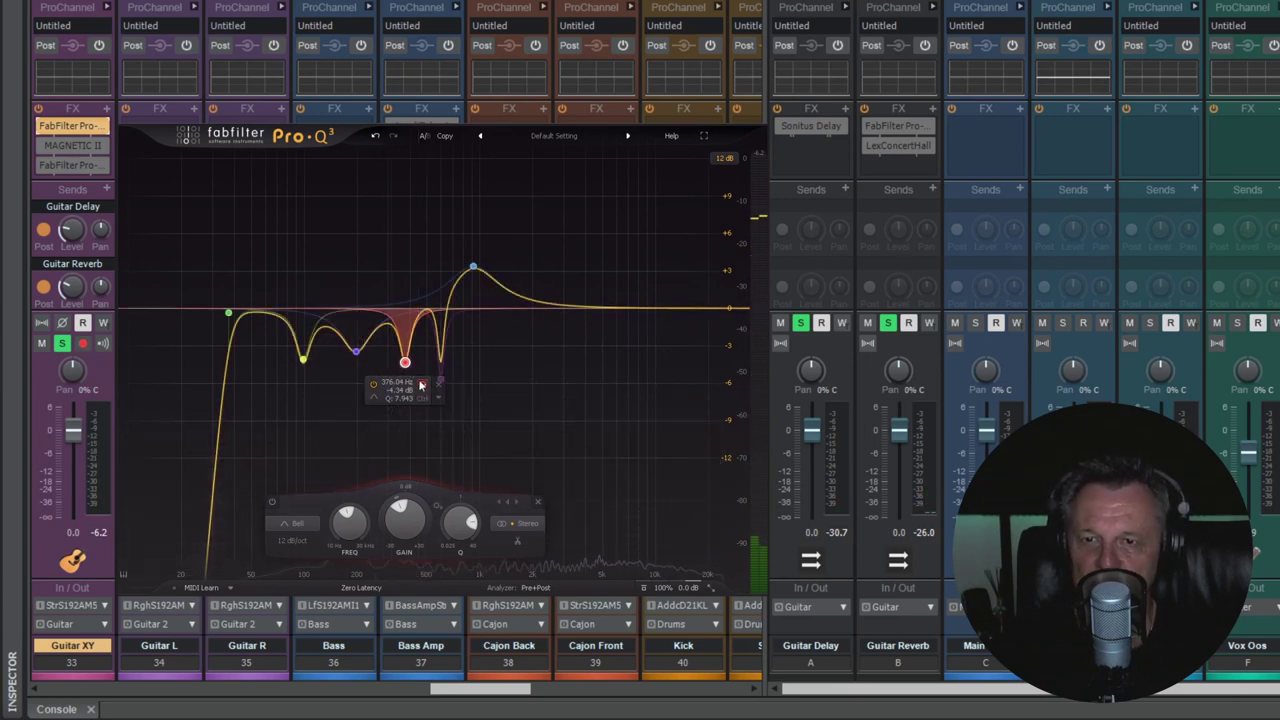
# Step: Audition the wide bell cut near 198 Hz in solo while the guitar plays
pyautogui.click(356, 352)
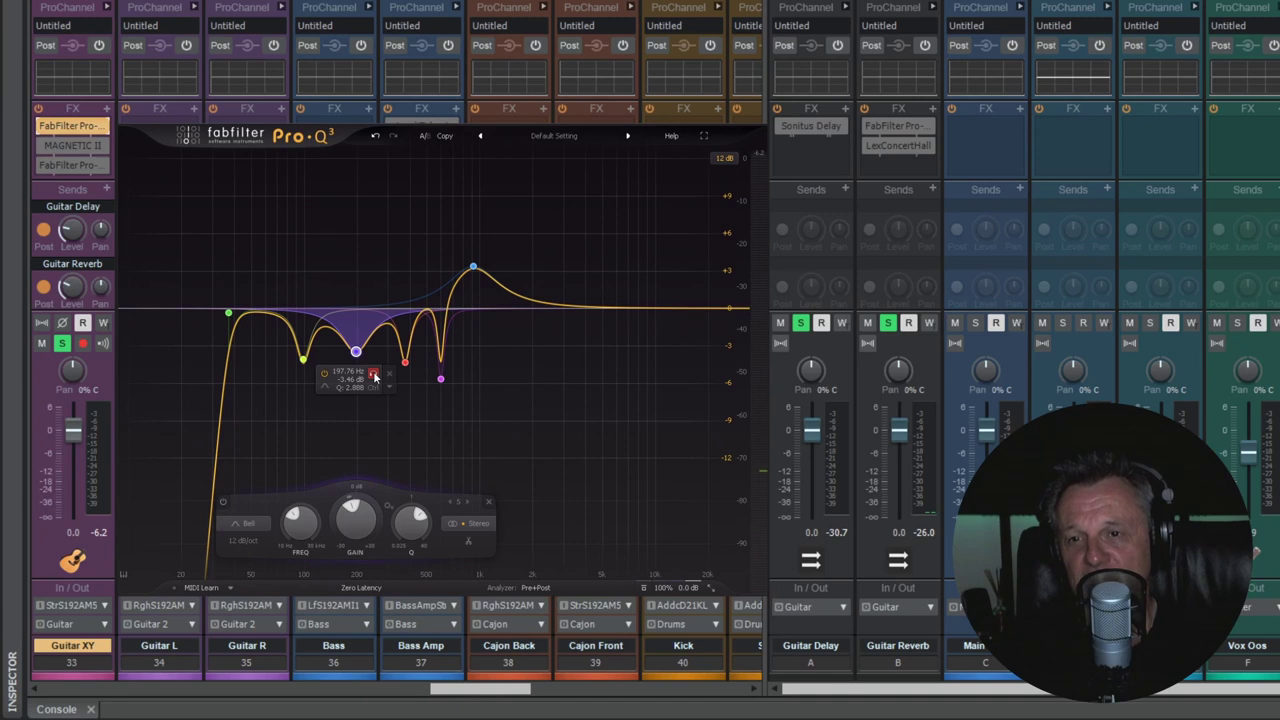
pyautogui.click(374, 376)
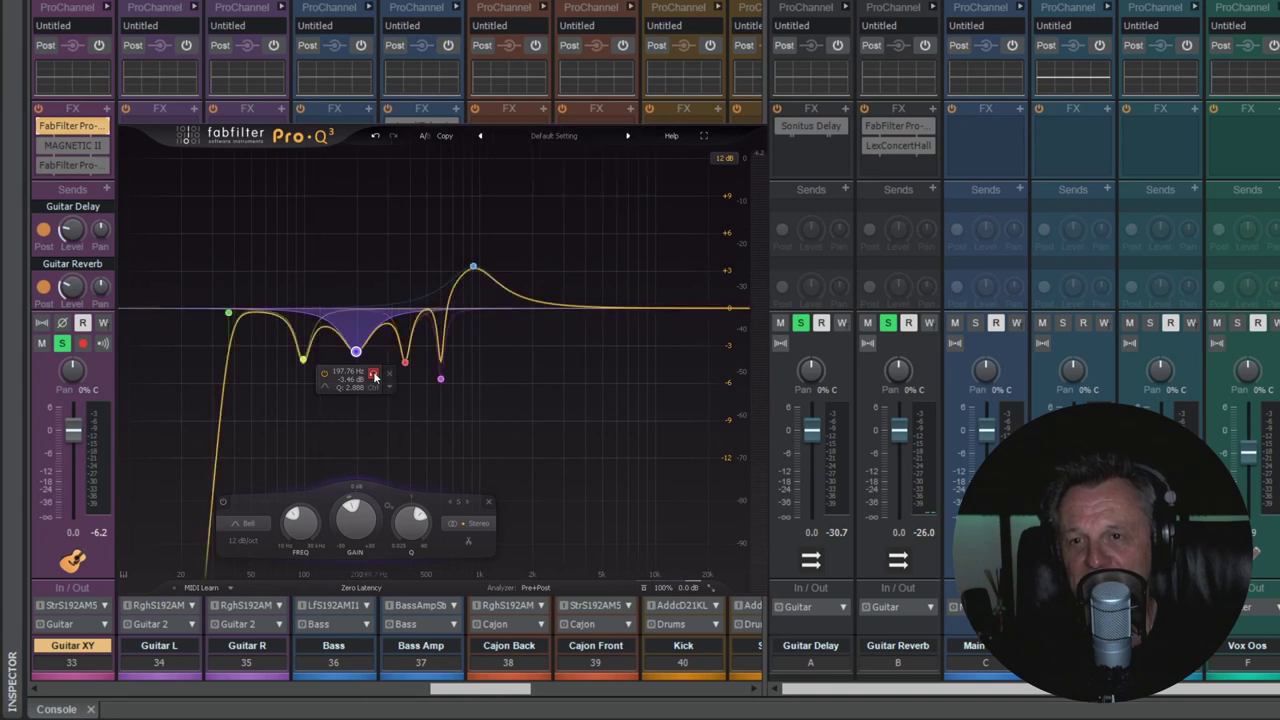
pyautogui.press('space')
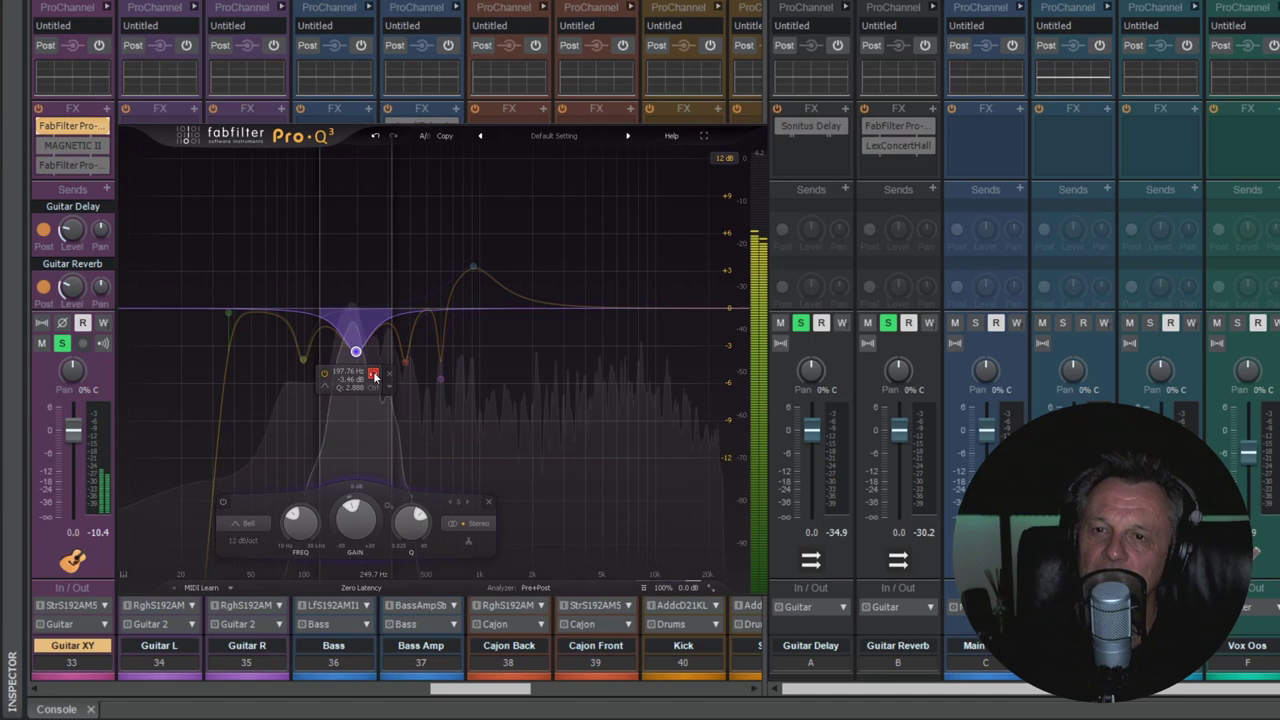
pyautogui.click(373, 375)
pyautogui.press('space')
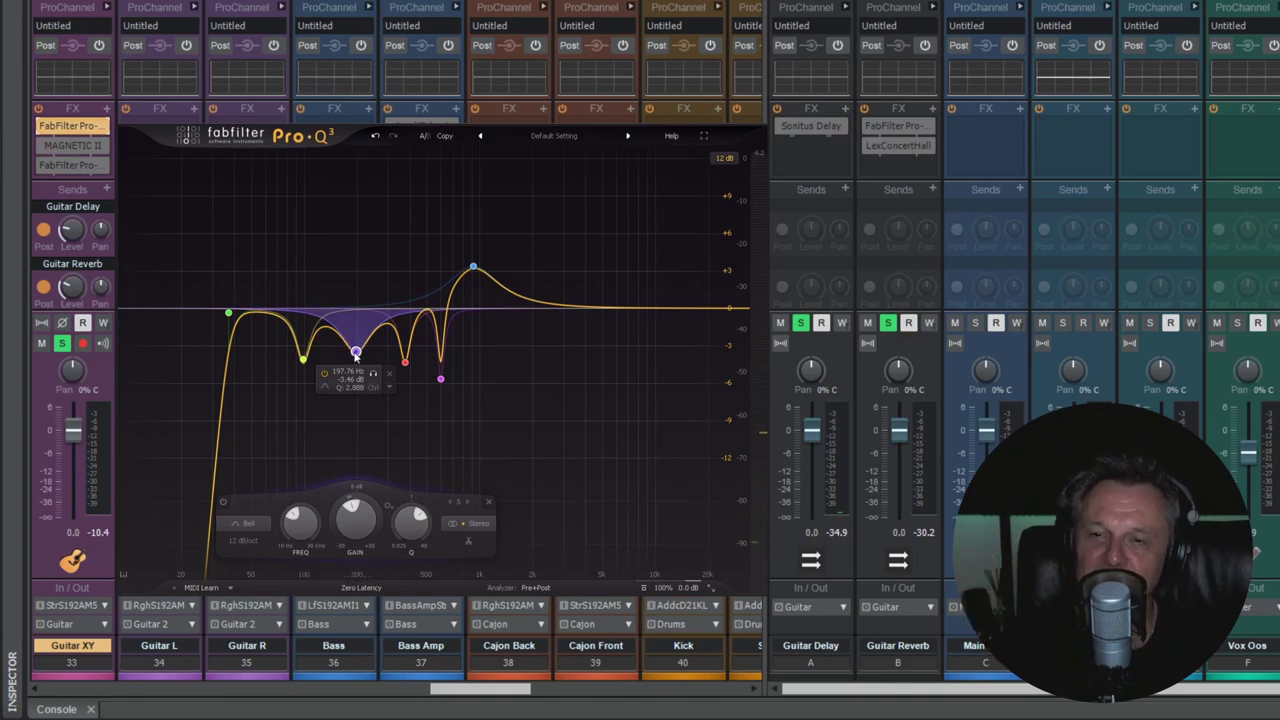
# Step: Audition the lowest bell cut, just below 100 Hz, in solo while the guitar plays
pyautogui.click(304, 363)
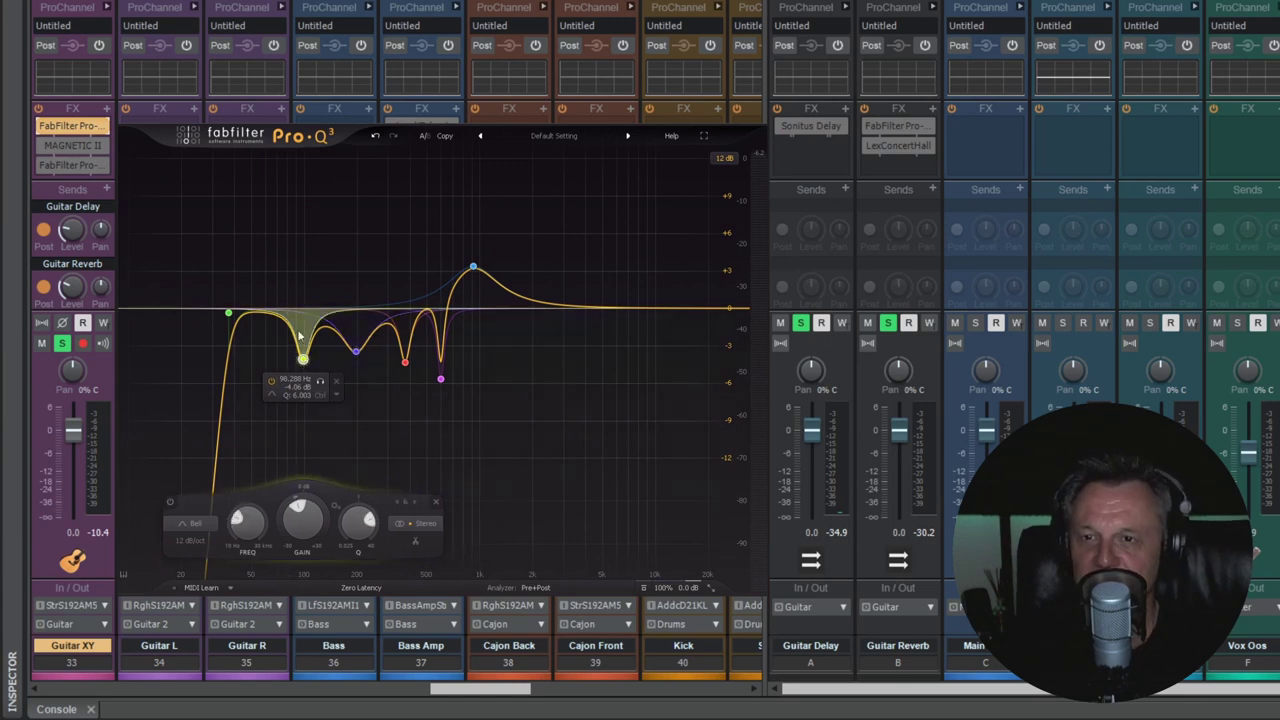
pyautogui.click(321, 383)
pyautogui.press('space')
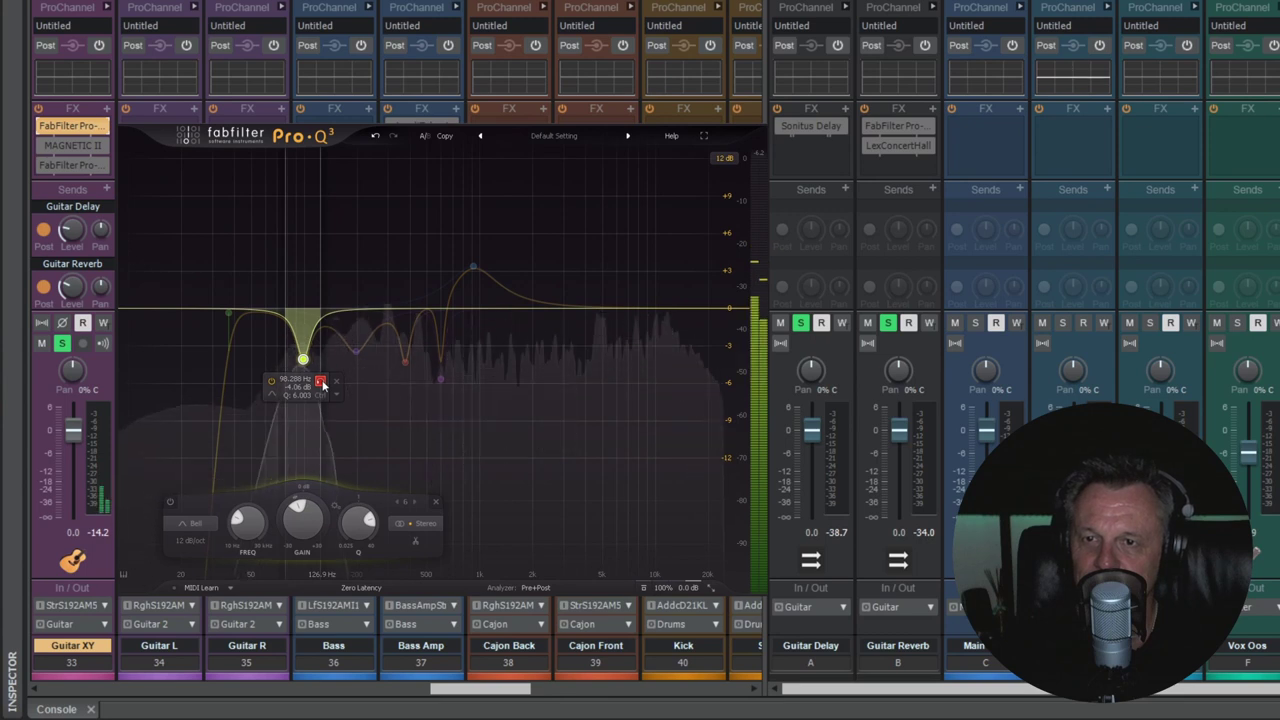
pyautogui.click(321, 383)
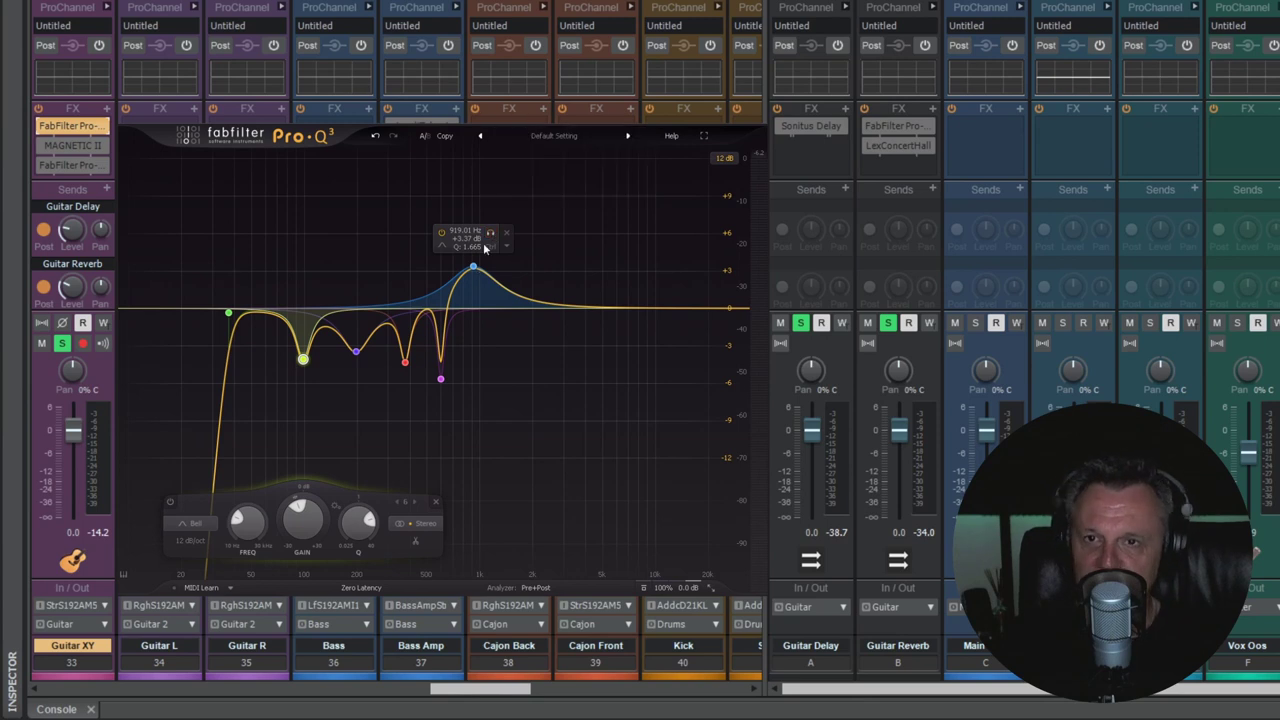
# Step: Audition the boost band near 919 Hz in solo while the guitar plays
pyautogui.press('space')
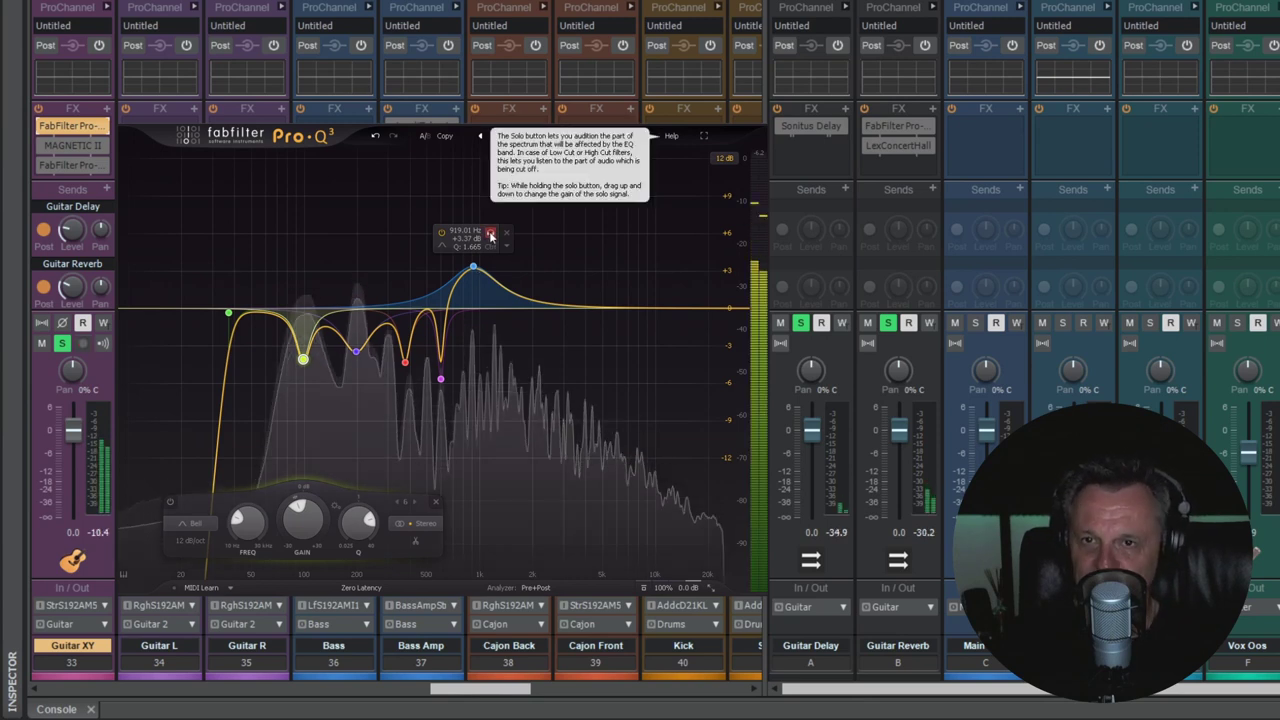
pyautogui.click(490, 234)
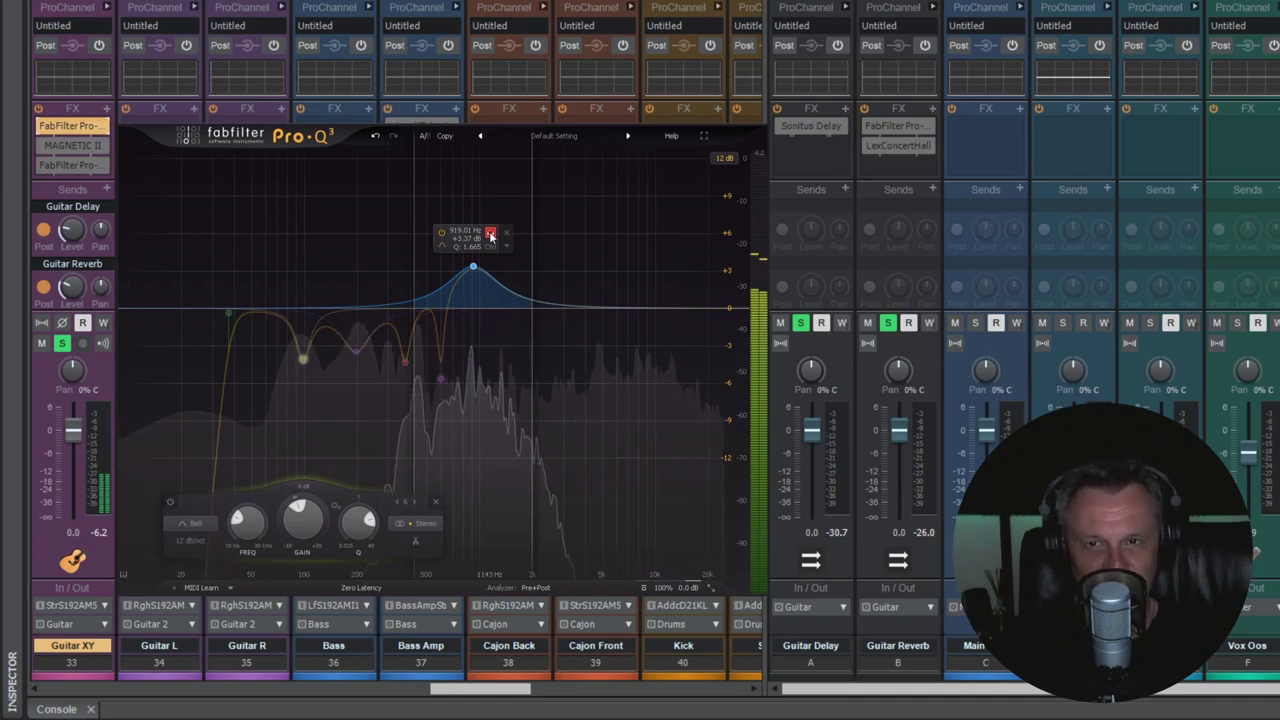
pyautogui.click(490, 234)
pyautogui.press('space')
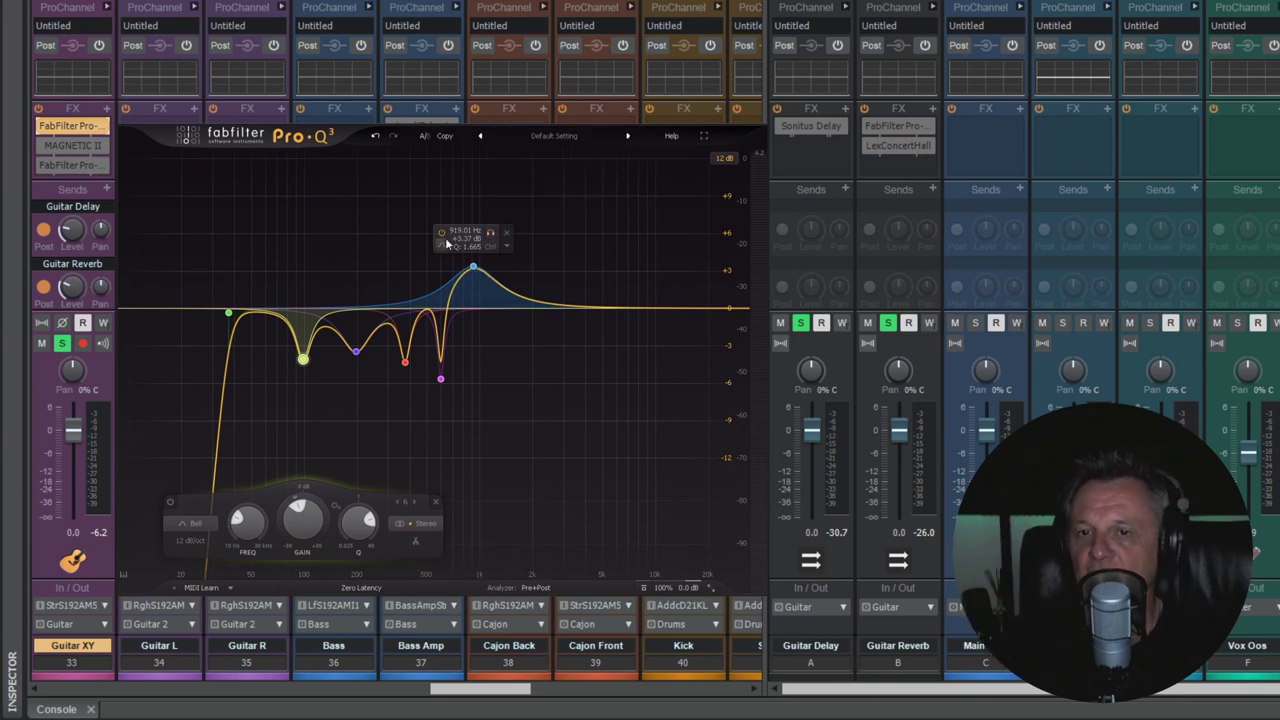
# Step: Compare the guitar sound during playback with the 919 Hz boost band bypassed and with it enabled
pyautogui.click(442, 233)
pyautogui.press('space')
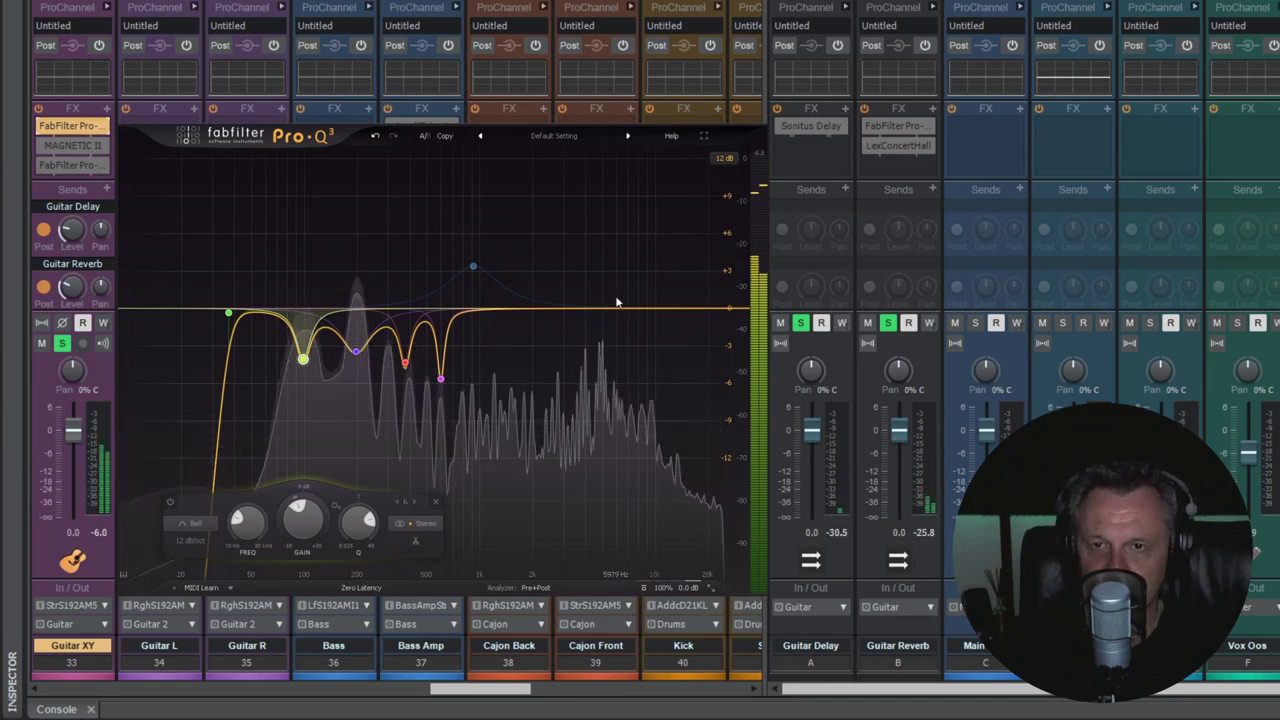
pyautogui.moveTo(496, 272)
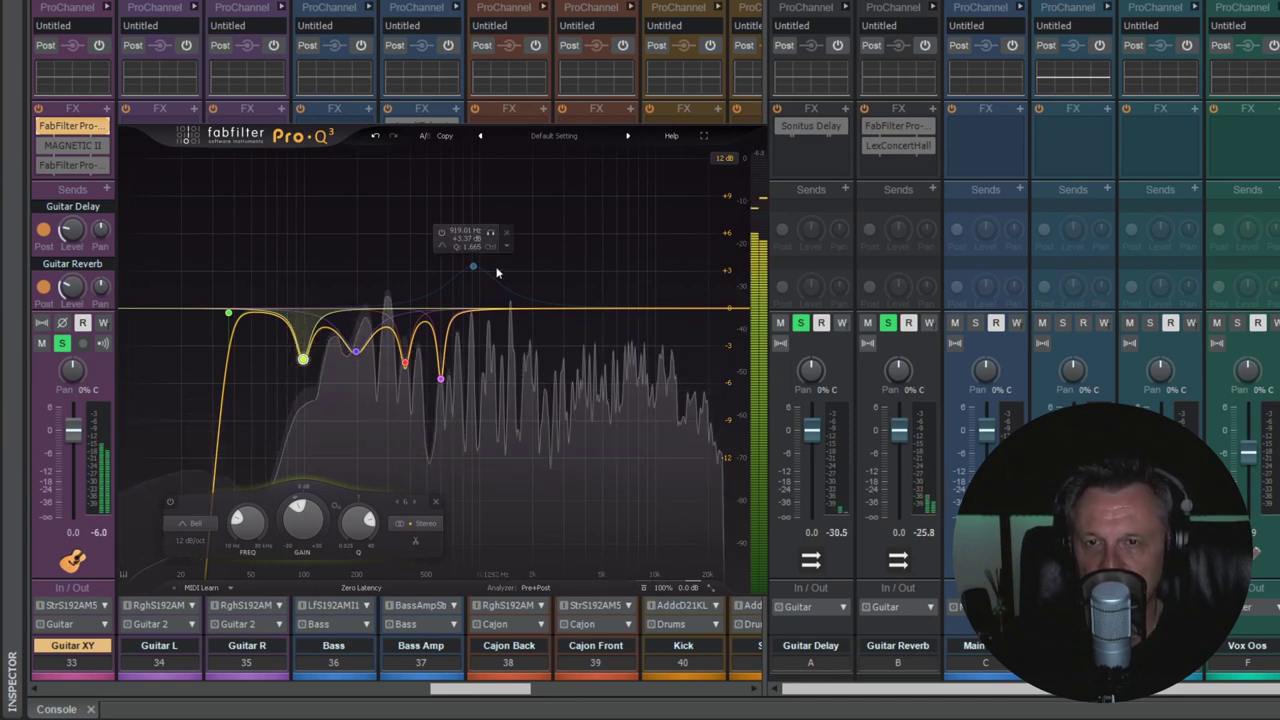
pyautogui.click(441, 234)
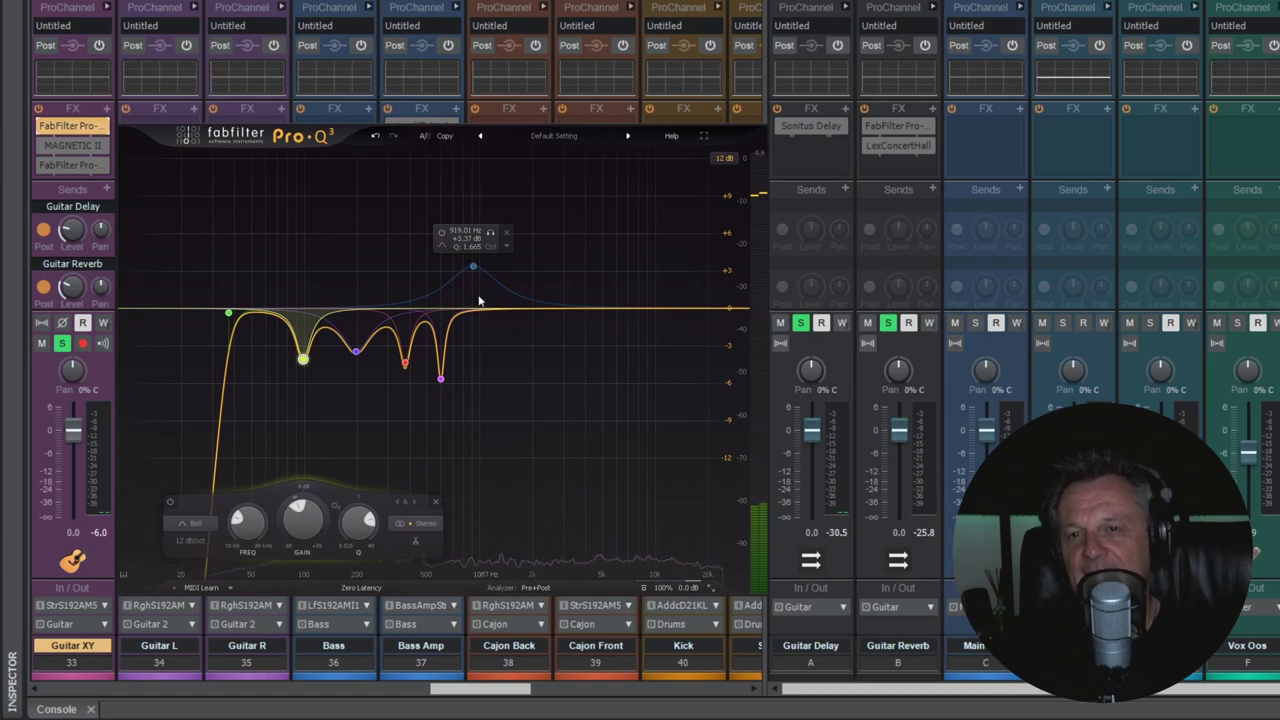
pyautogui.click(443, 235)
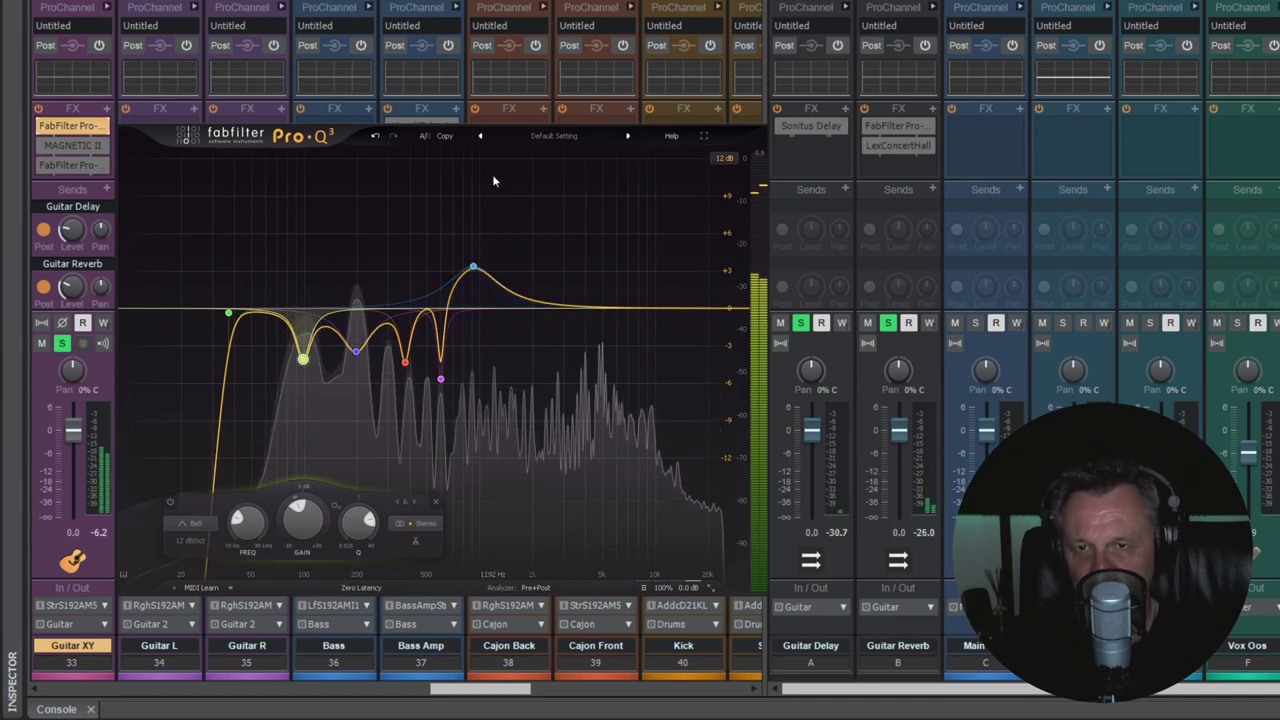
pyautogui.moveTo(536, 280)
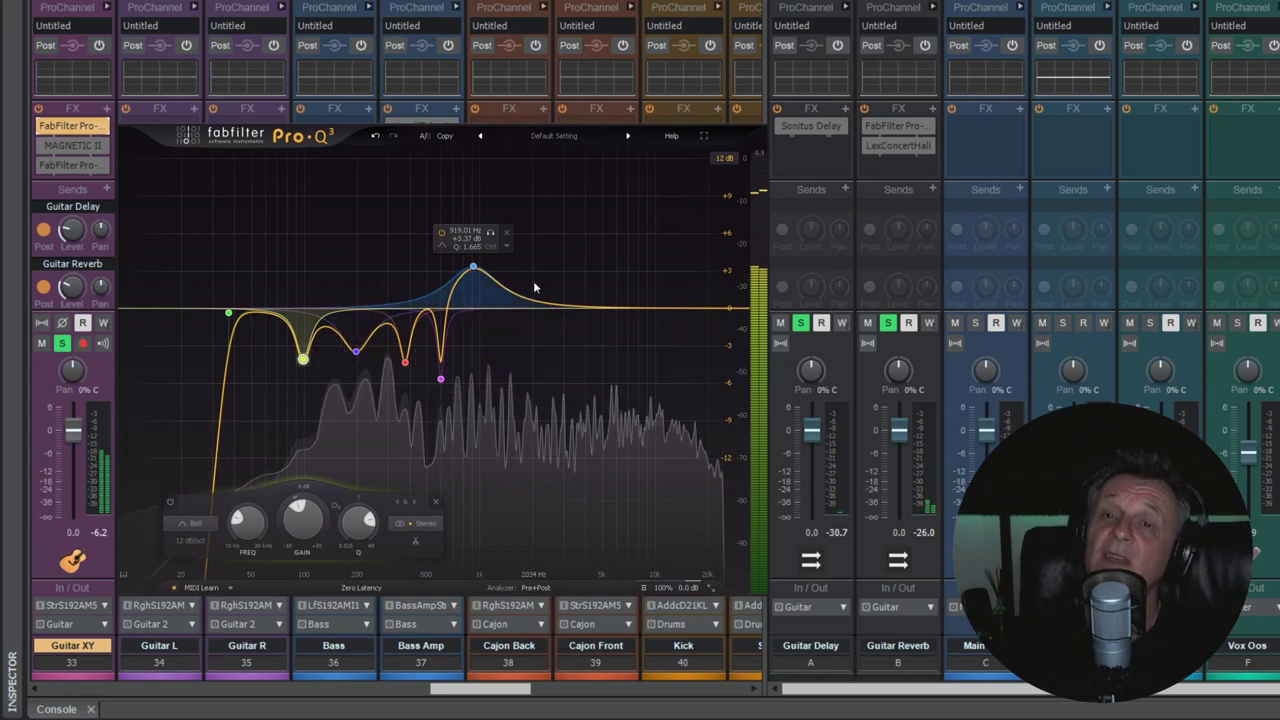
pyautogui.press('space')
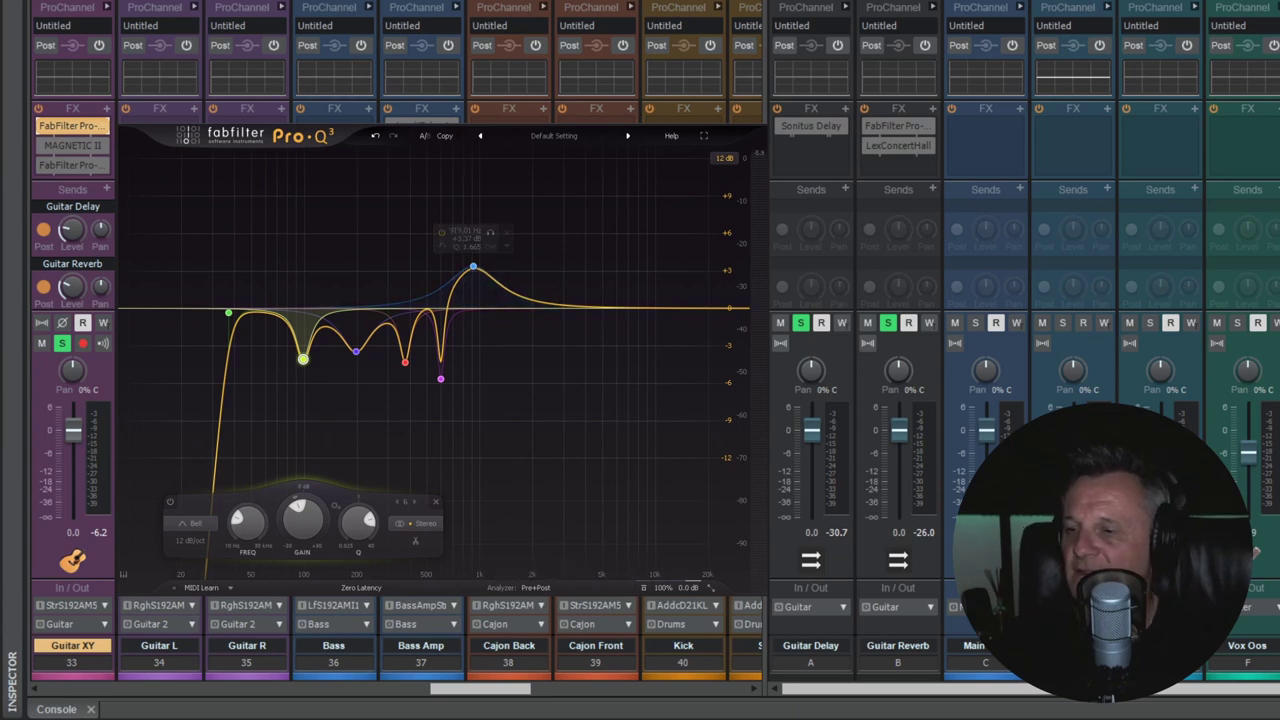
# Step: Open MAGNETIC II on the Guitar XY track and review the lows and highs character modes, leaving them at Body and Focus
pyautogui.click(65, 146)
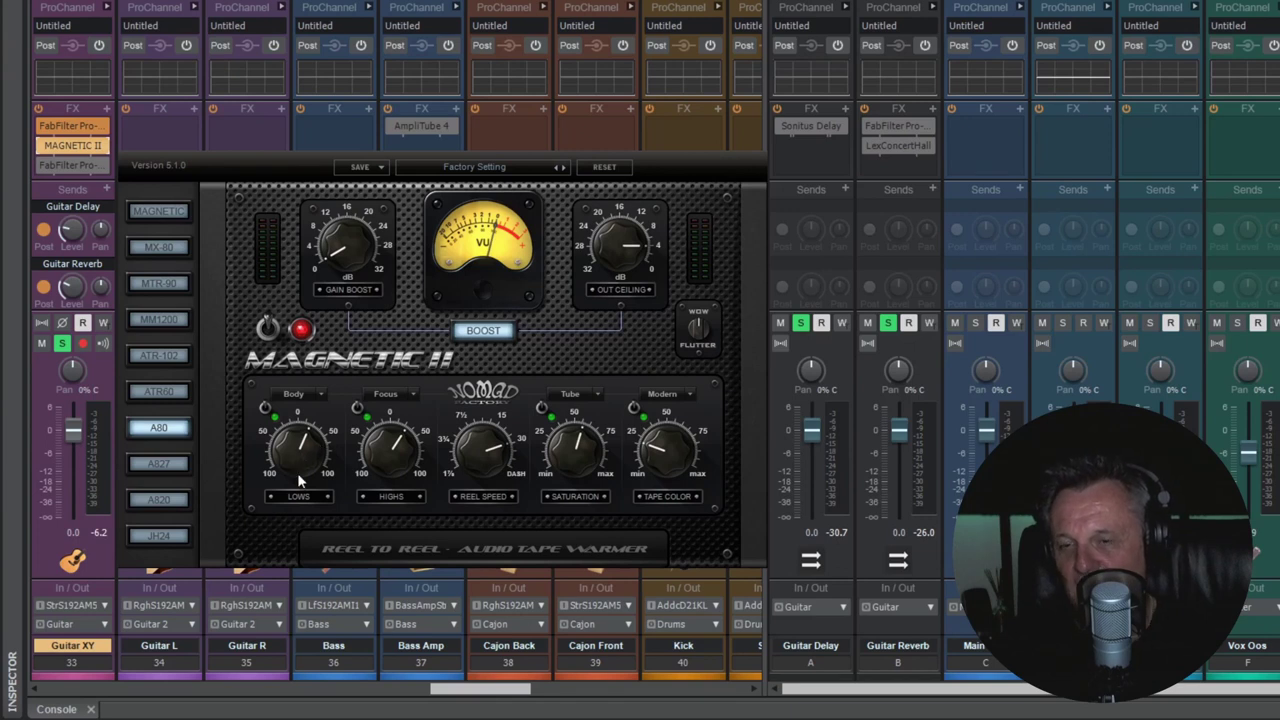
pyautogui.click(301, 396)
pyautogui.click(304, 396)
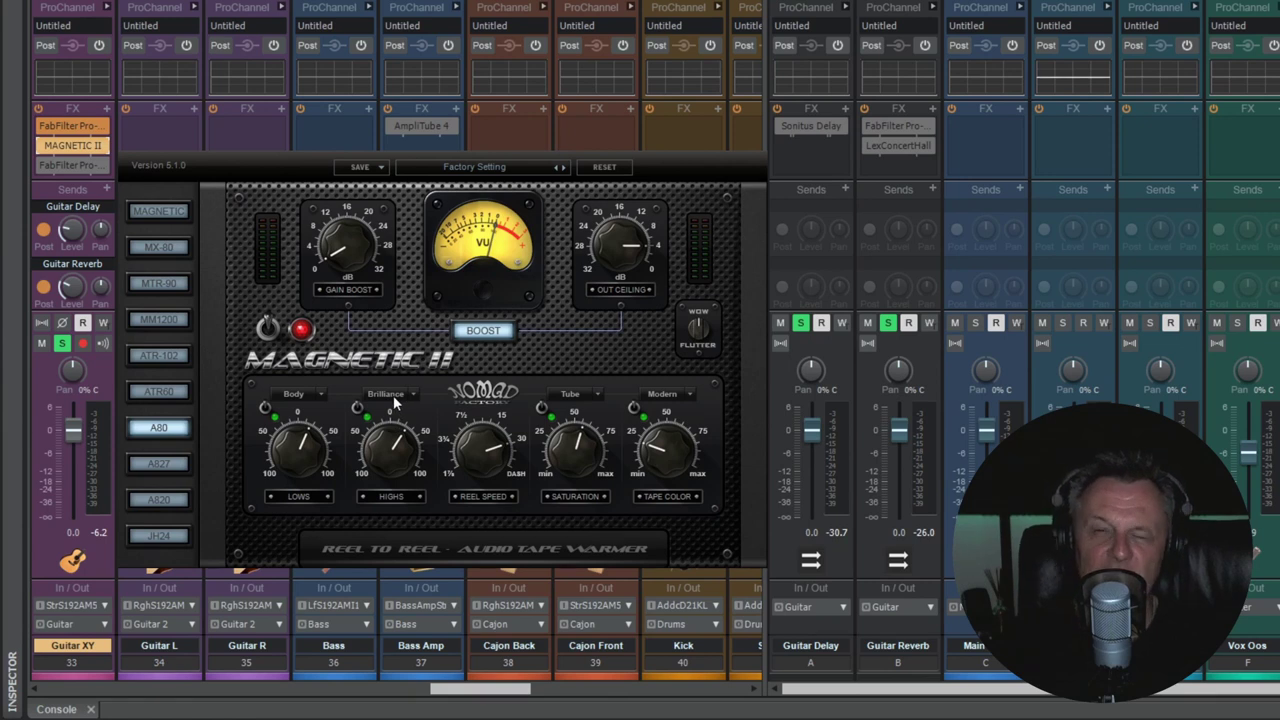
pyautogui.click(393, 397)
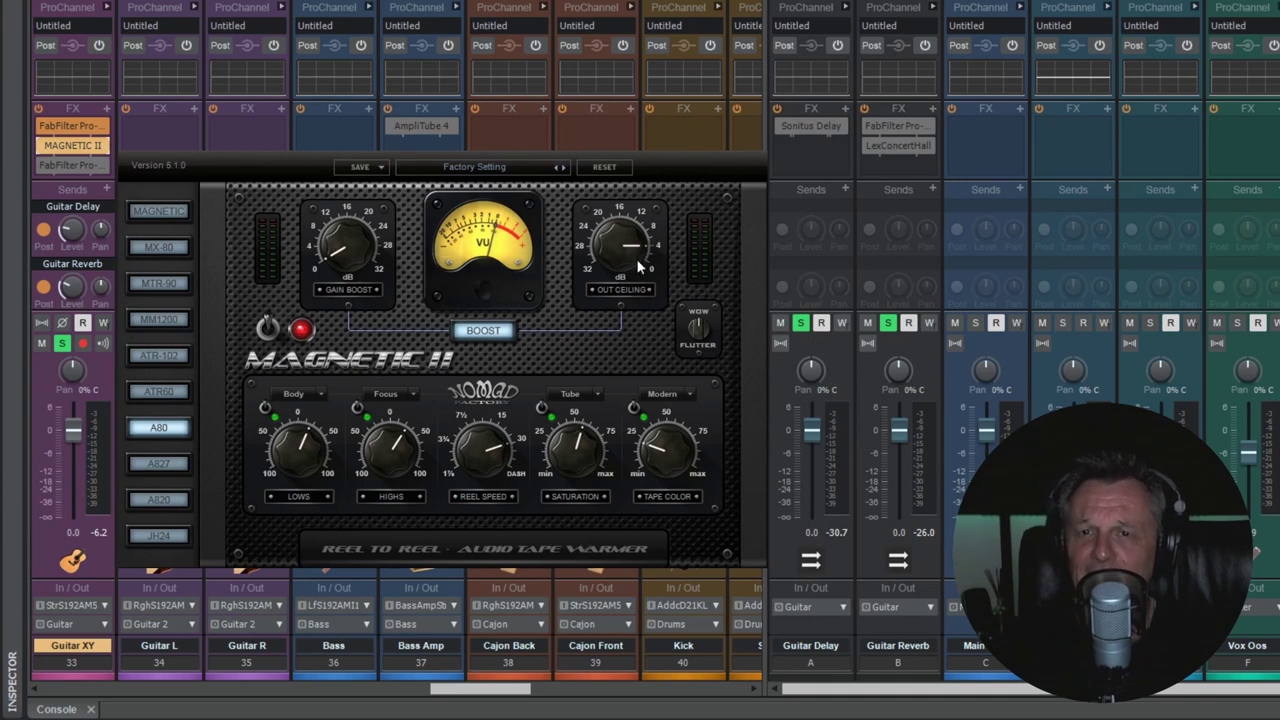
# Step: Compare the guitar sound during playback with MAGNETIC II bypassed and with it enabled
pyautogui.click(45, 147)
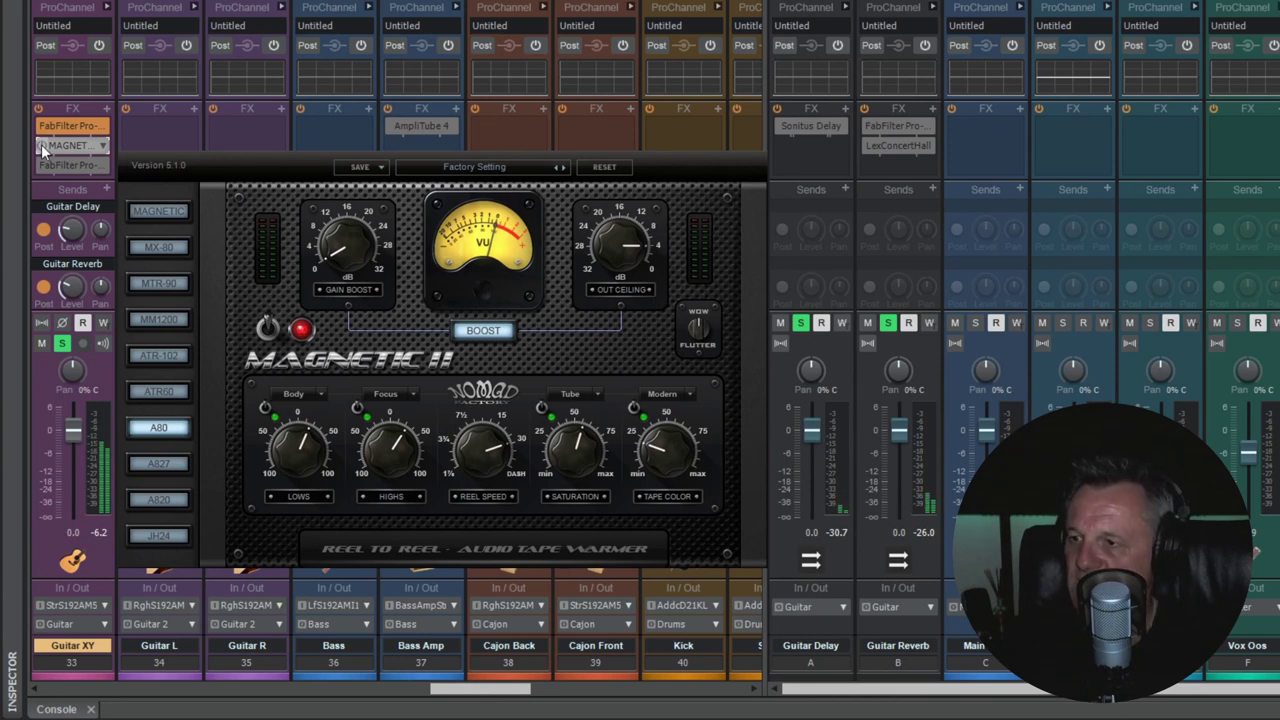
pyautogui.click(60, 146)
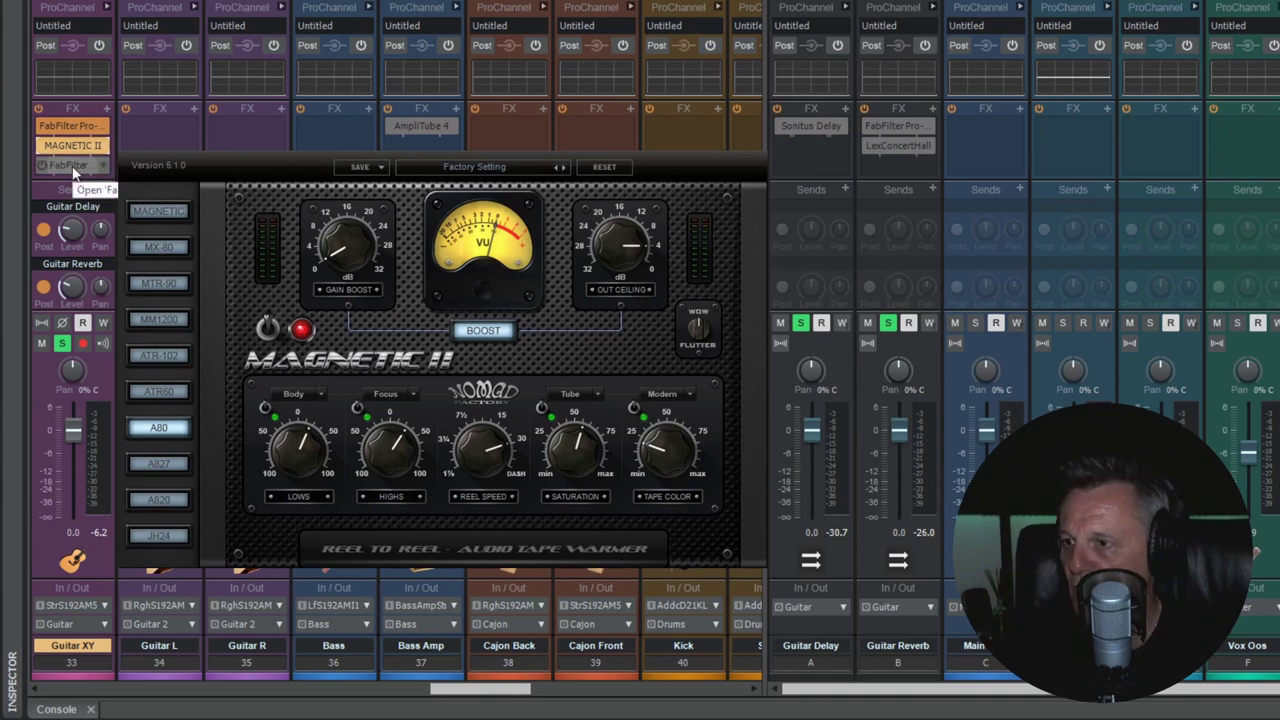
# Step: Open and enable Pro-MB on the Guitar XY track and audition its compression band during playback
pyautogui.click(40, 165)
pyautogui.doubleClick(41, 168)
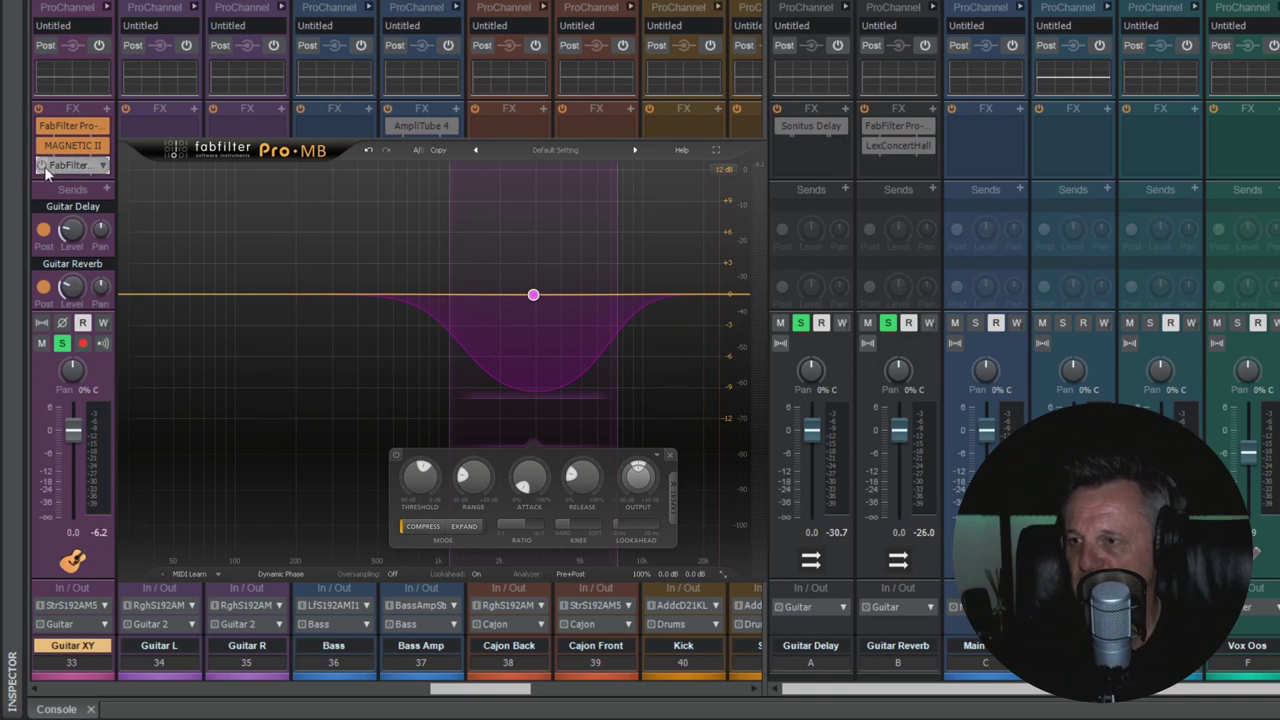
pyautogui.click(41, 166)
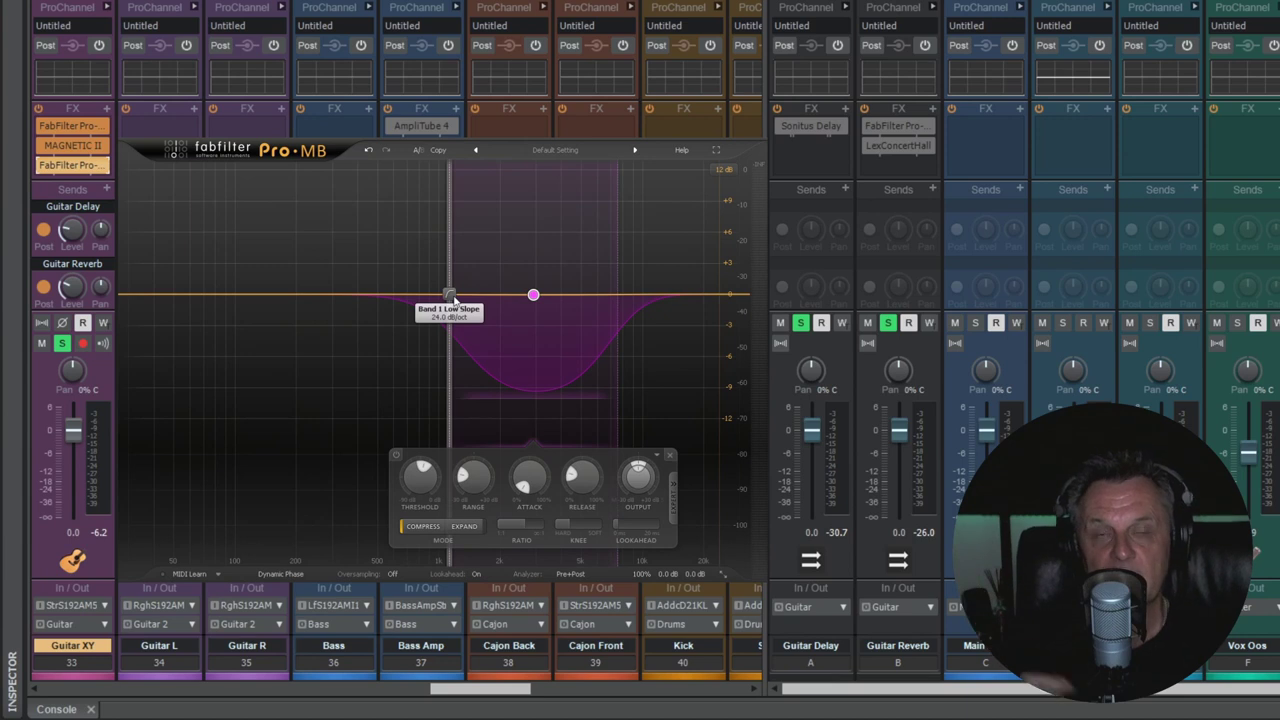
pyautogui.moveTo(451, 298)
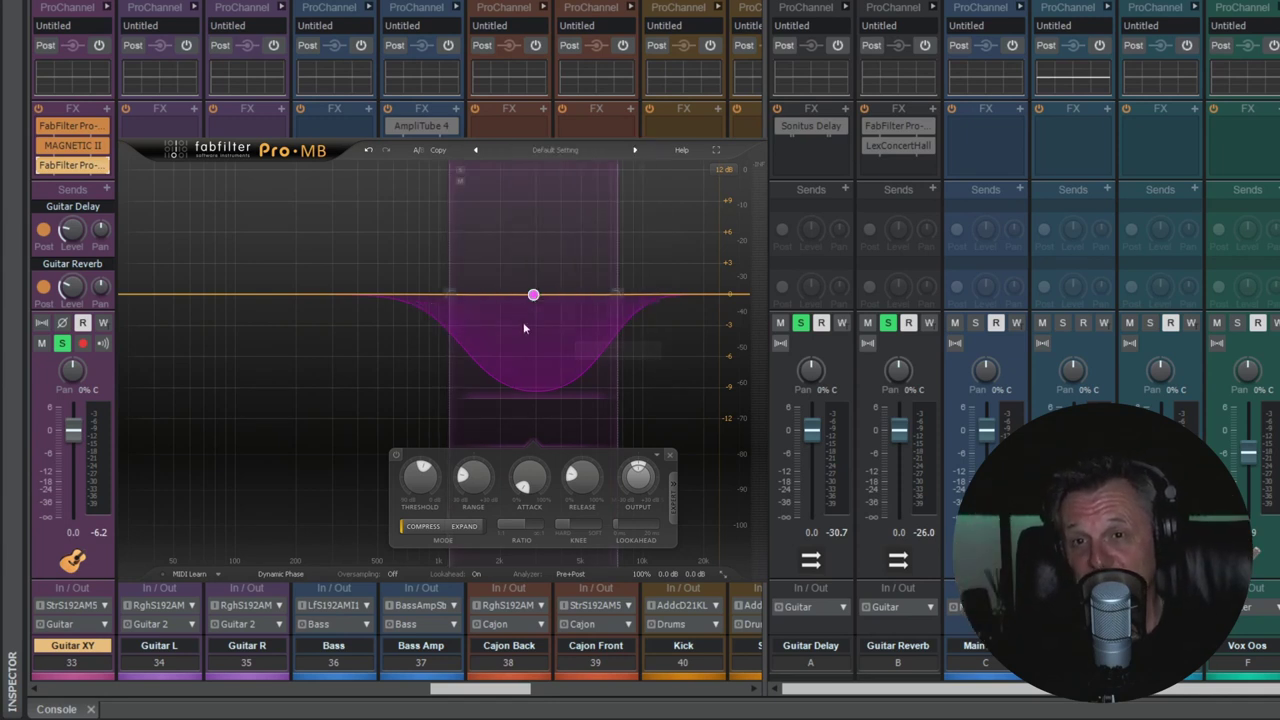
pyautogui.moveTo(533, 297)
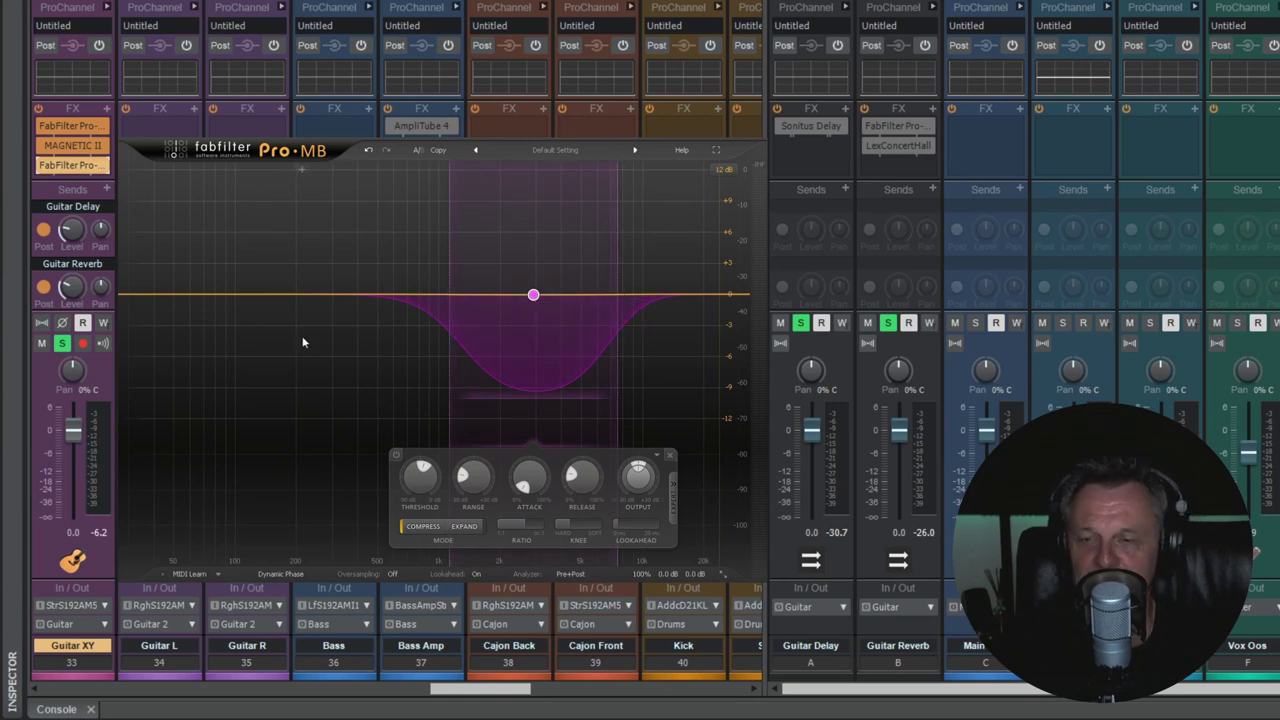
pyautogui.press('space')
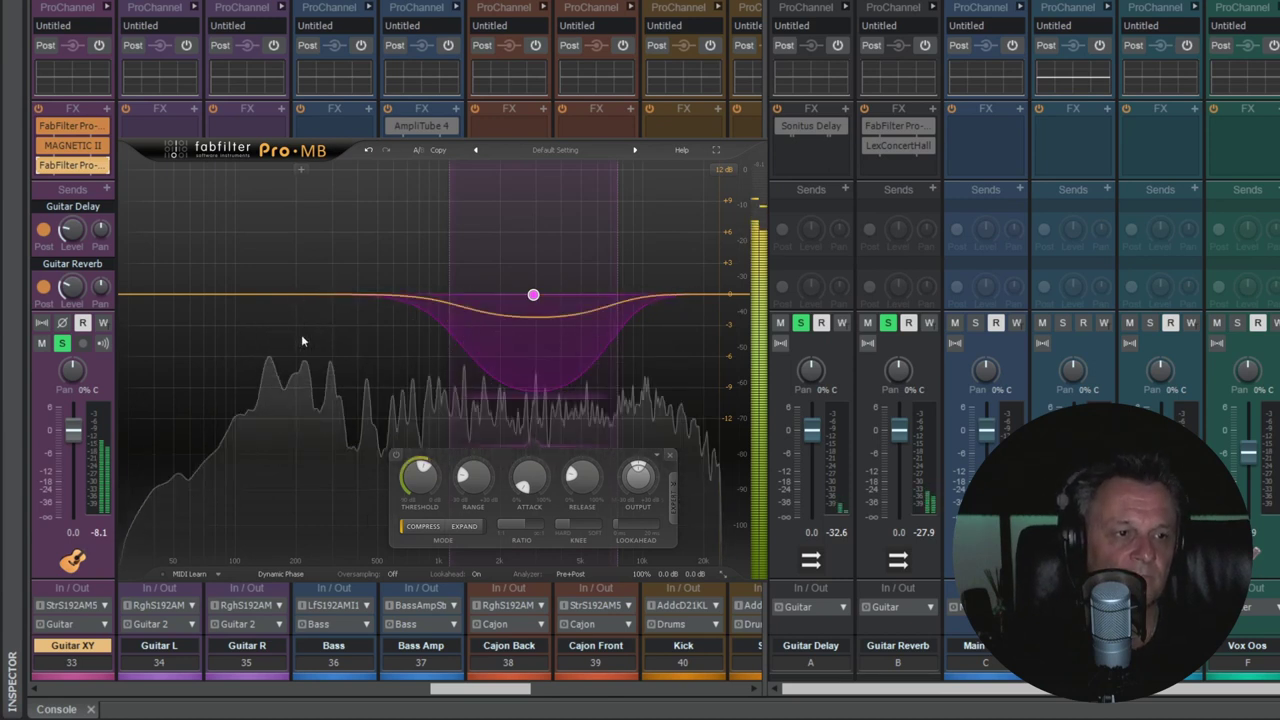
pyautogui.press('space')
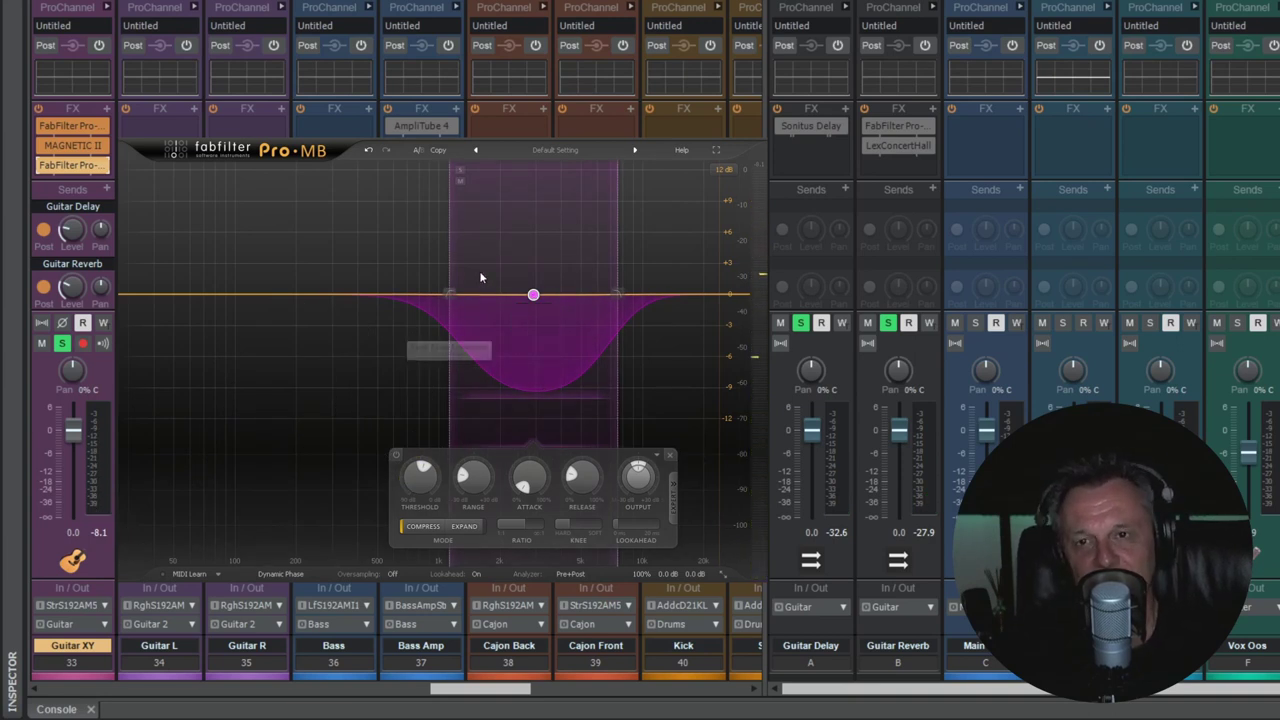
# Step: Solo the Pro-MB band during playback and lower its low crossover to just below 1 kHz
pyautogui.click(460, 171)
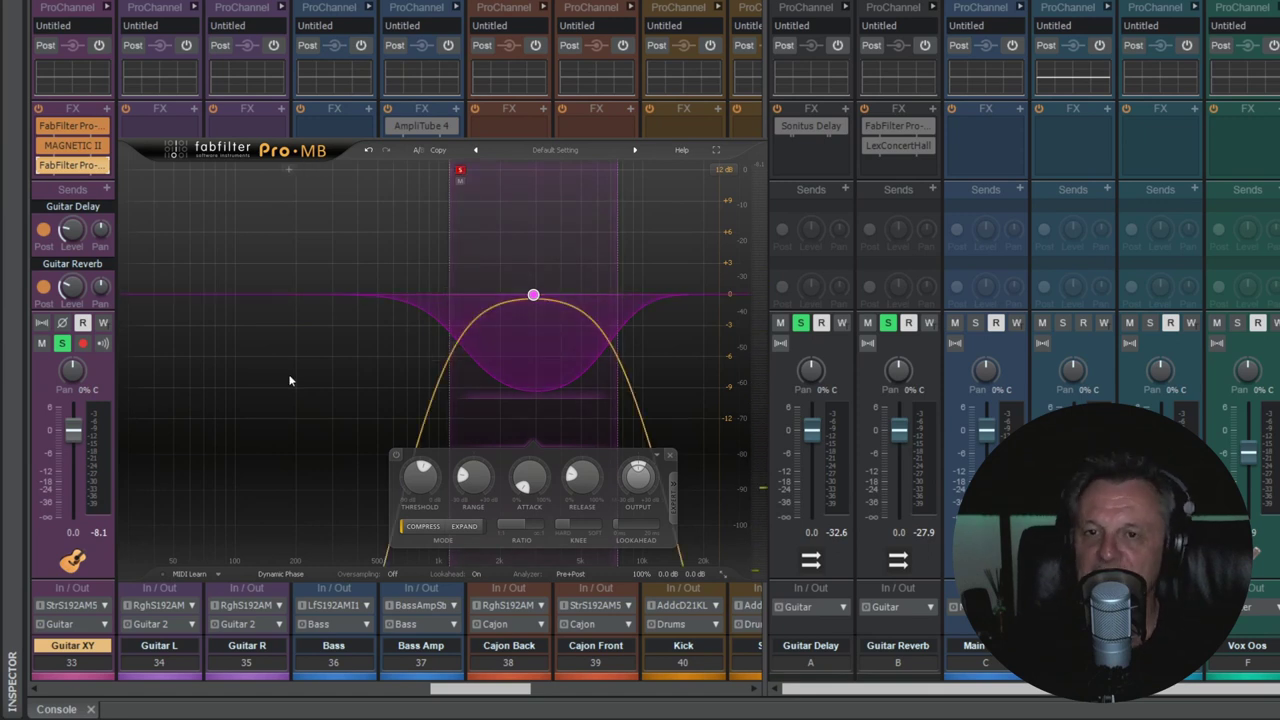
pyautogui.press('space')
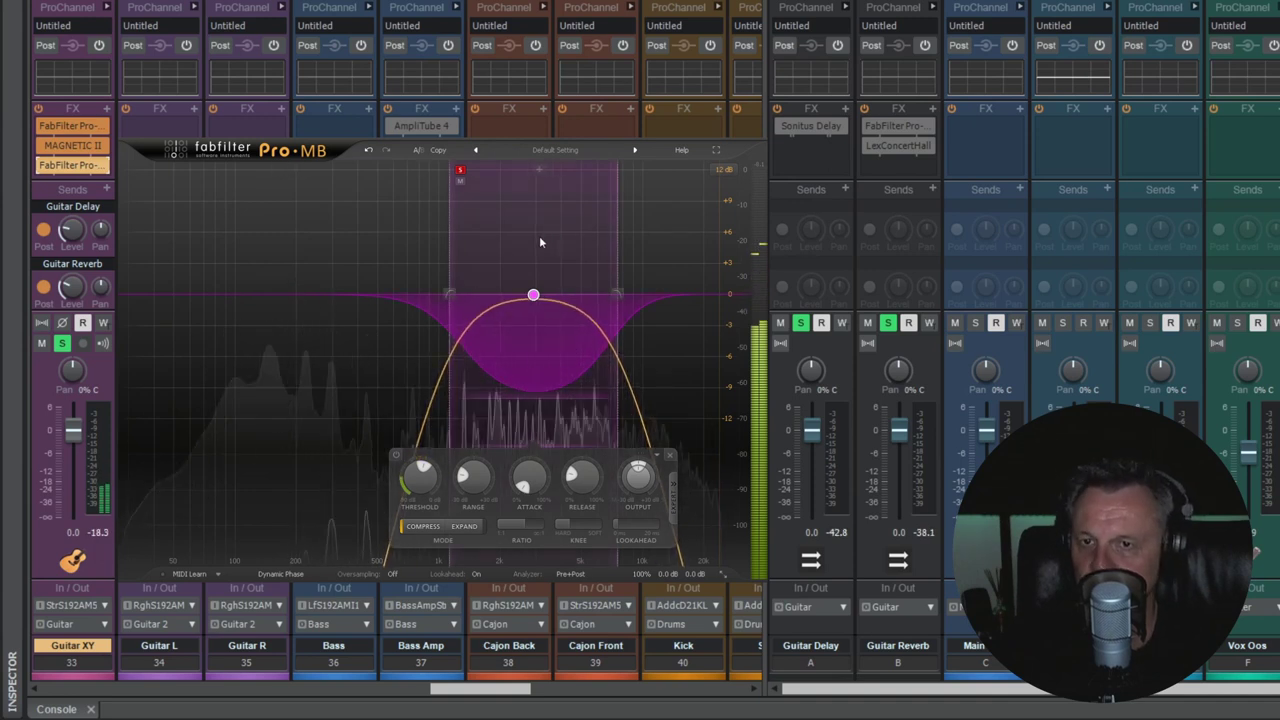
pyautogui.moveTo(450, 294); pyautogui.dragTo(424, 295)
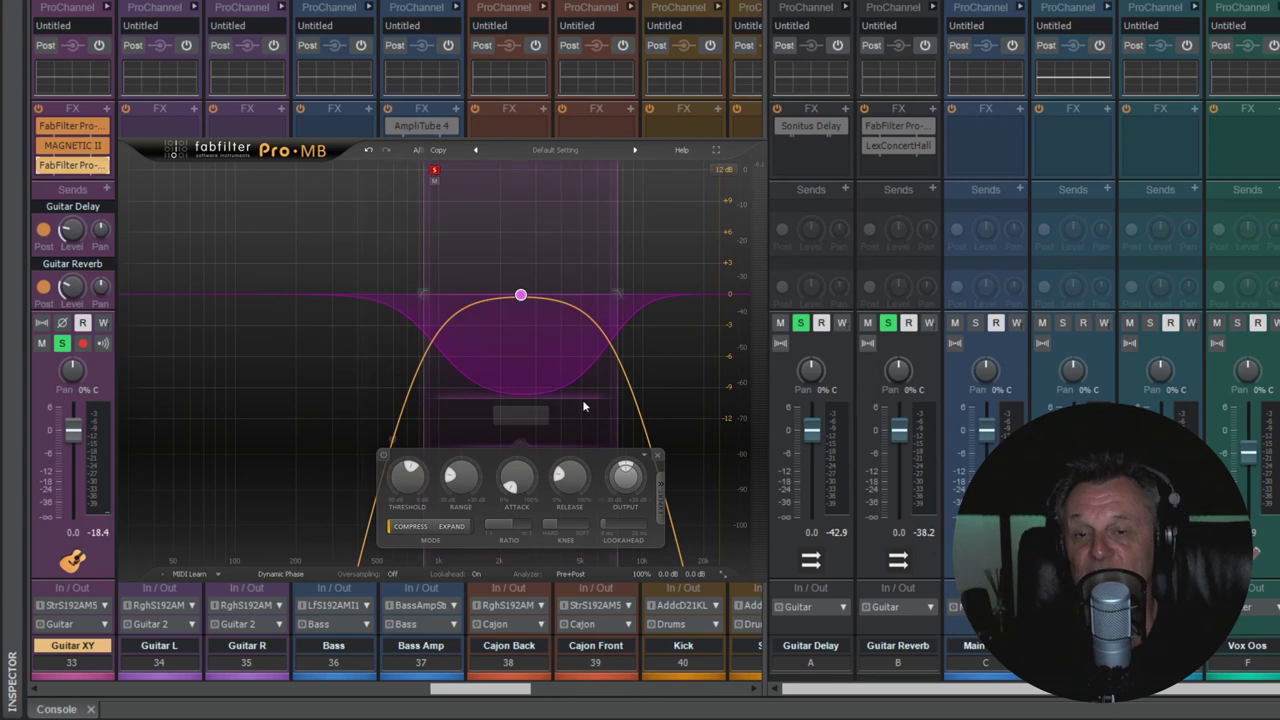
pyautogui.moveTo(571, 484)
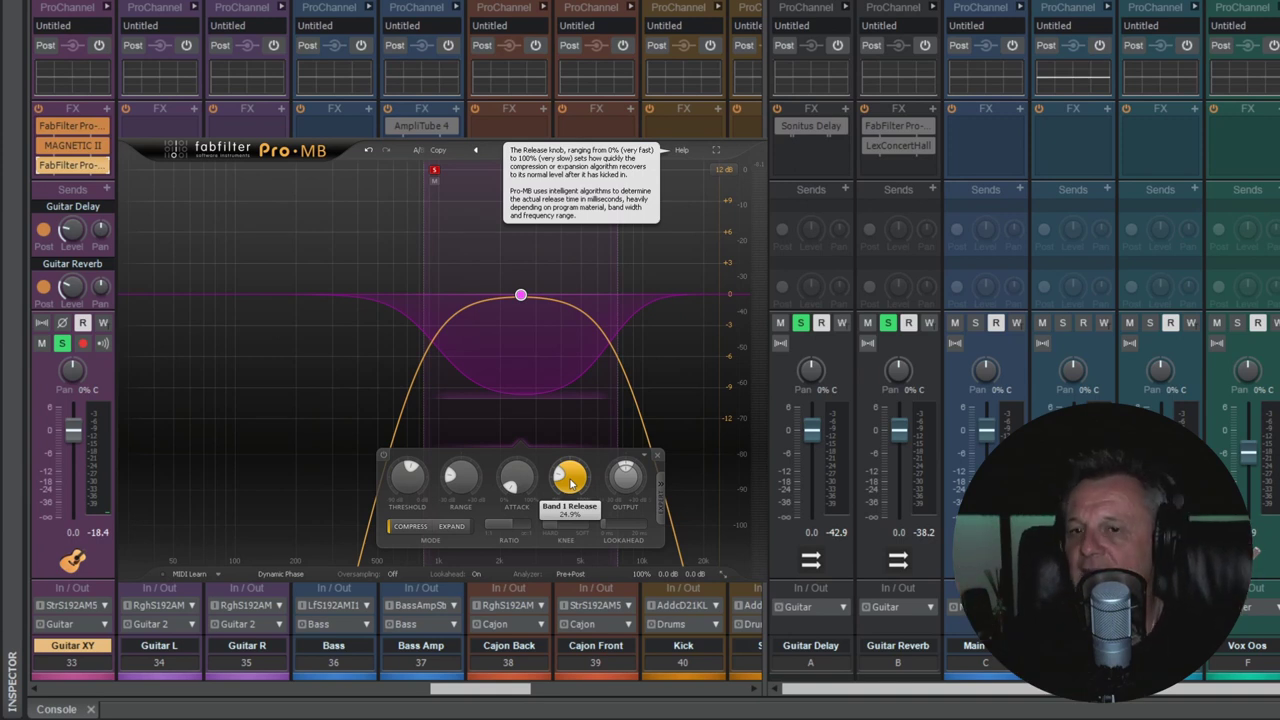
# Step: Unsolo the Pro-MB band and compare the guitar during playback with the plug-in bypassed and enabled
pyautogui.click(41, 167)
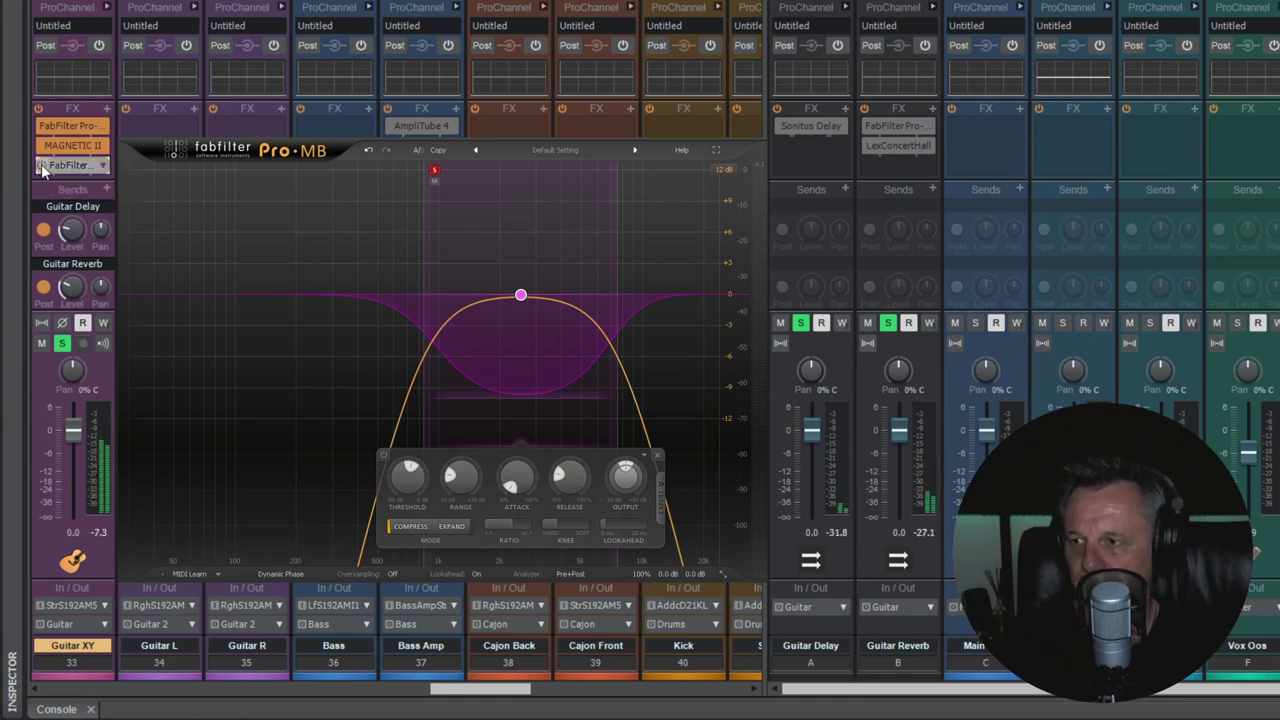
pyautogui.click(41, 167)
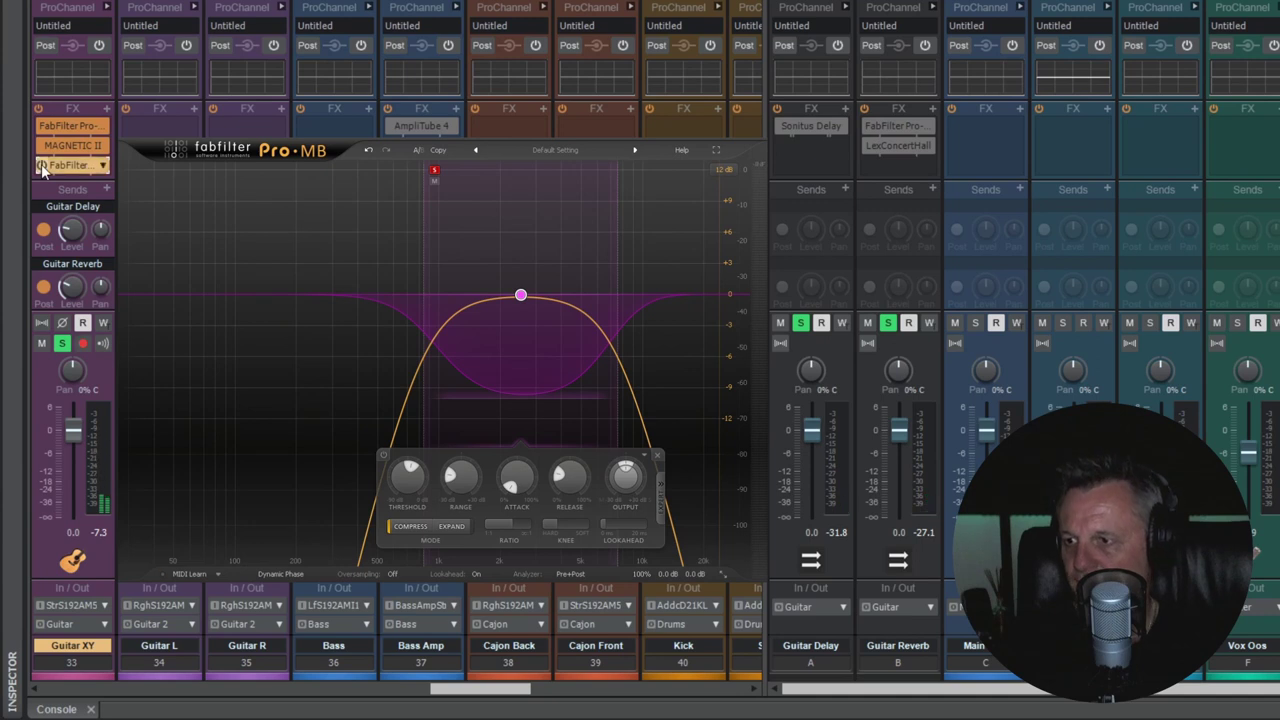
pyautogui.moveTo(436, 172)
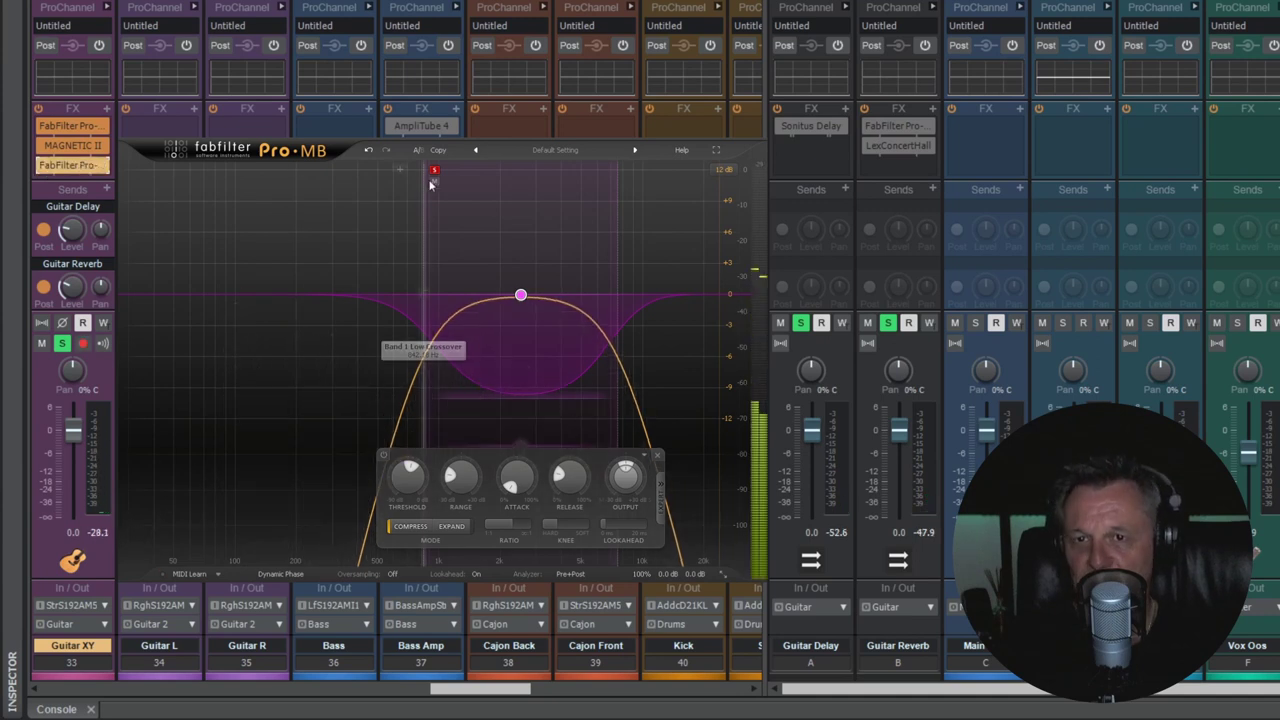
pyautogui.click(41, 167)
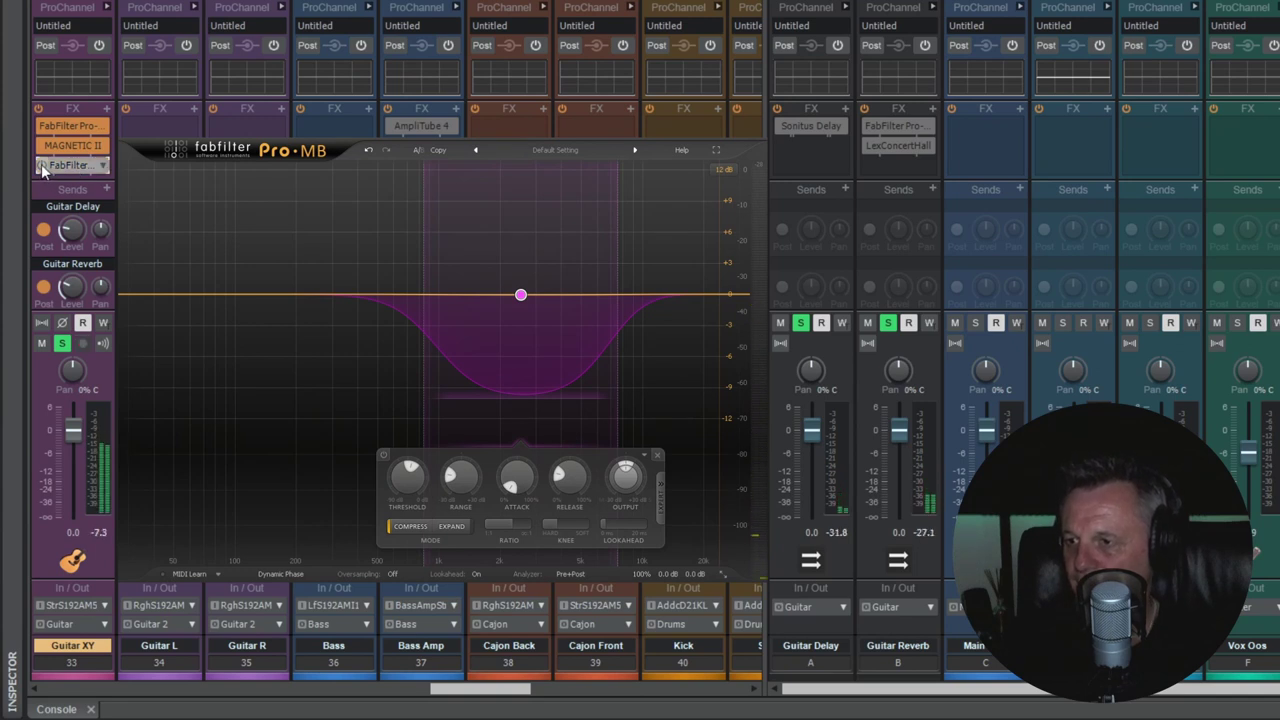
pyautogui.click(41, 167)
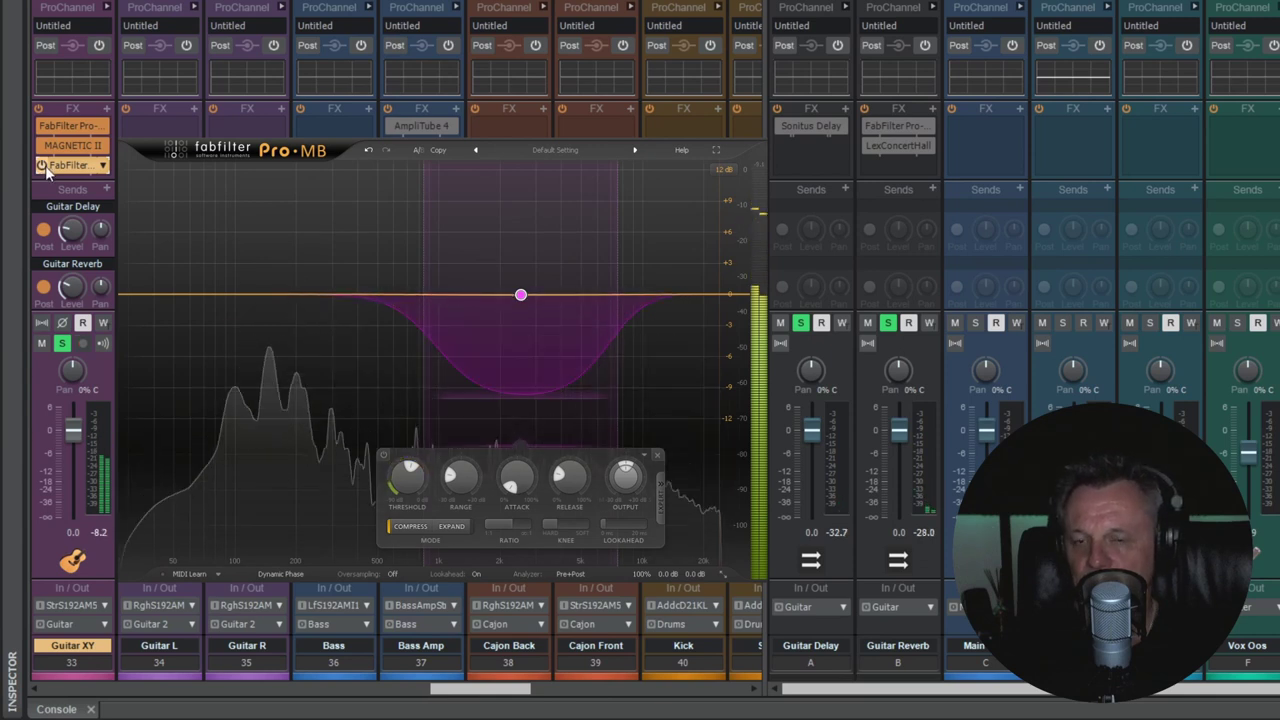
pyautogui.press('space')
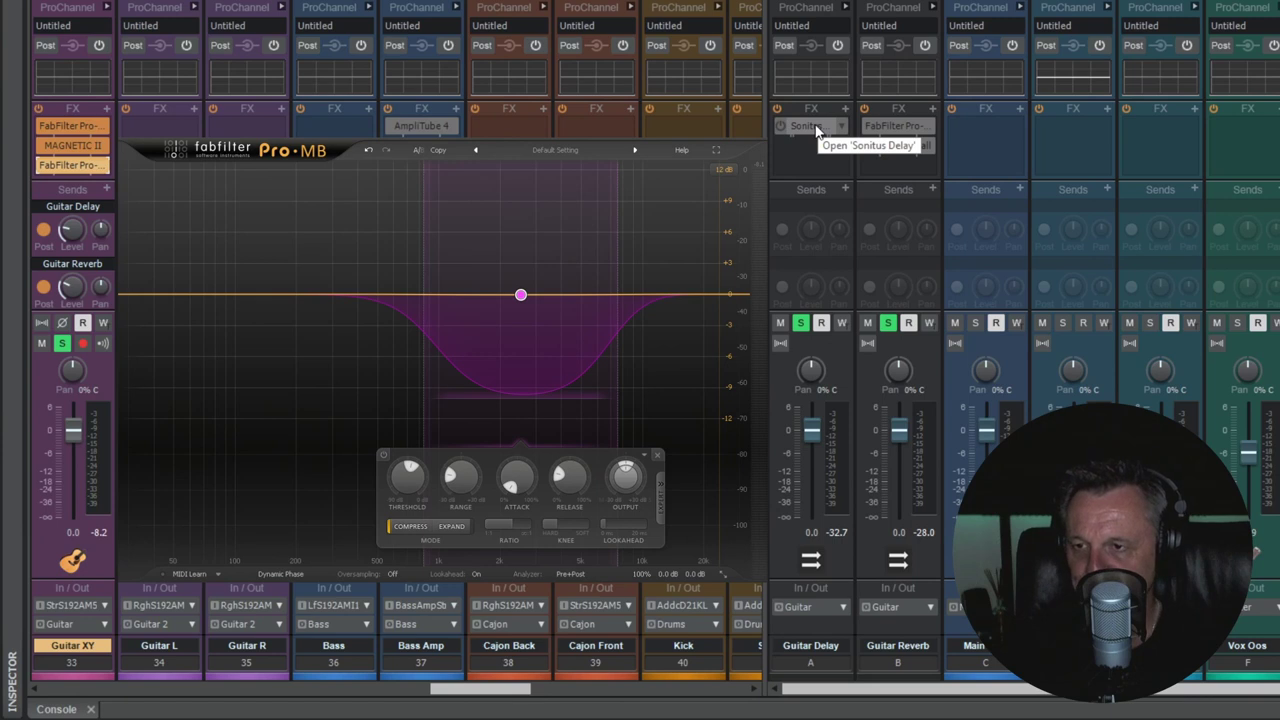
# Step: Open and enable Sonitus Delay on the Guitar Delay bus and compare the guitar with and without the delay effect
pyautogui.doubleClick(812, 126)
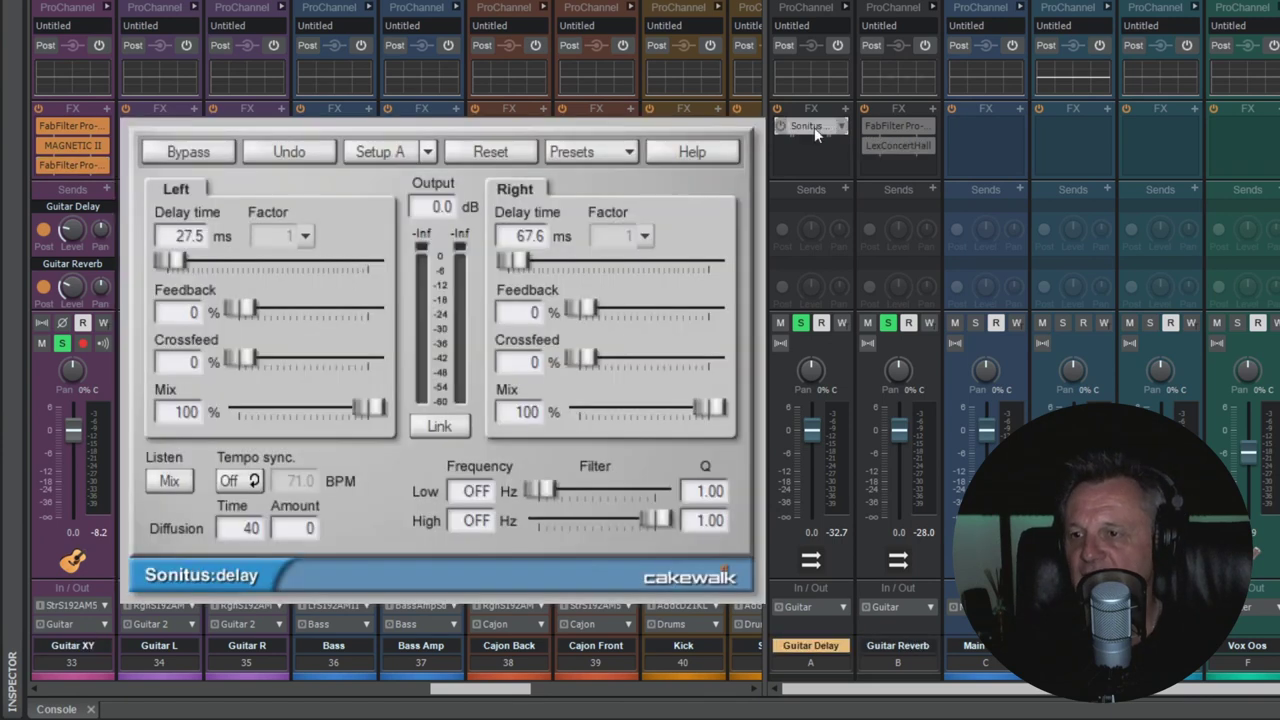
pyautogui.click(782, 129)
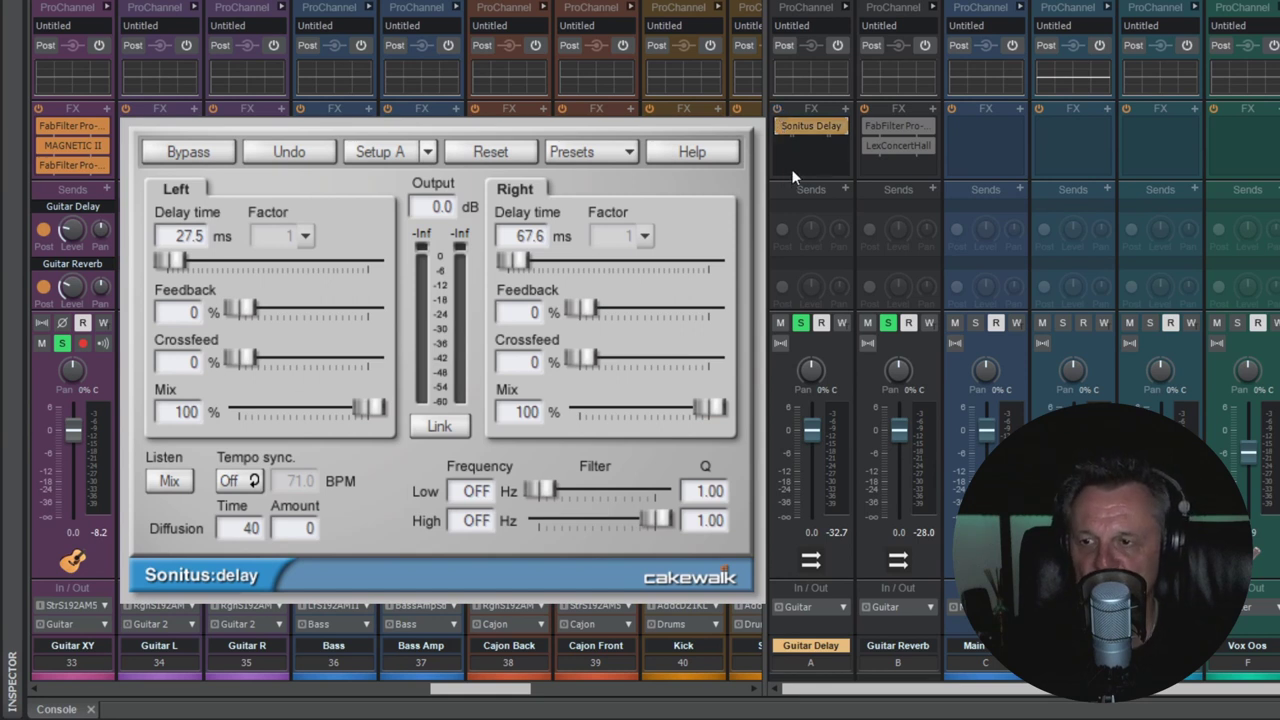
pyautogui.click(779, 110)
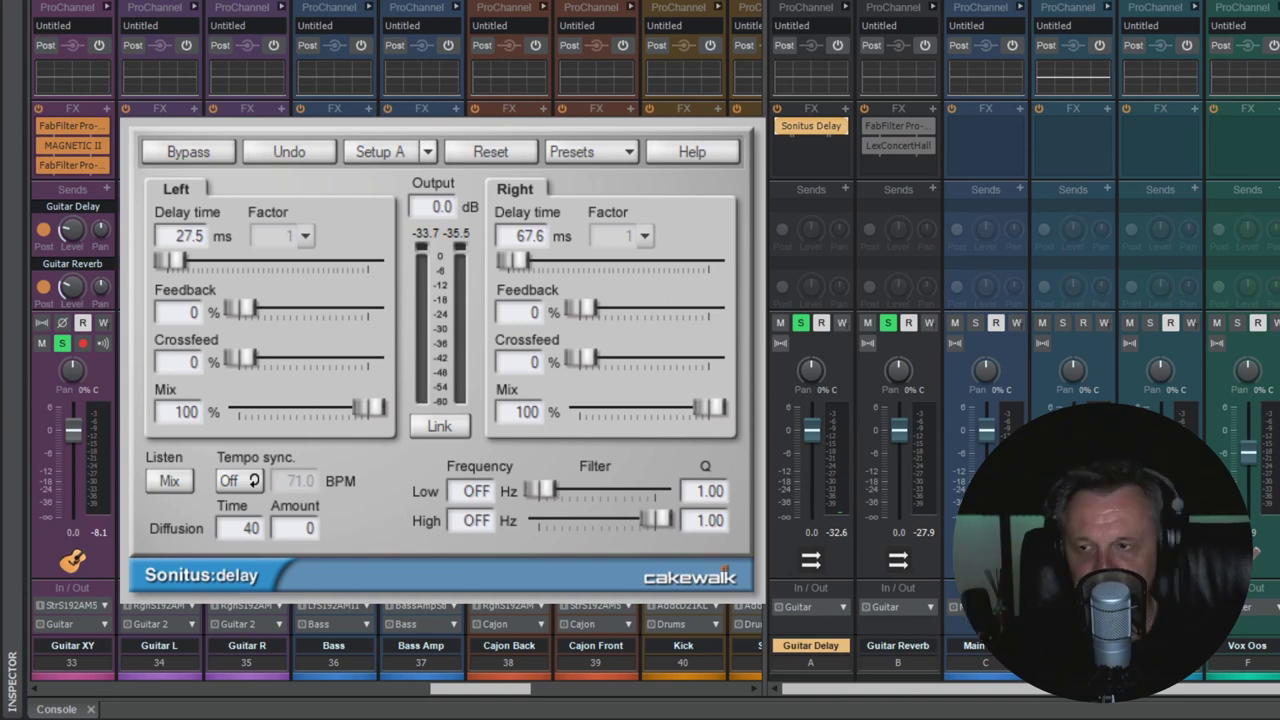
# Step: Open and enable LexConcertHall on the Guitar Reverb bus and audition Guitar XY's reverb send during playback
pyautogui.doubleClick(894, 144)
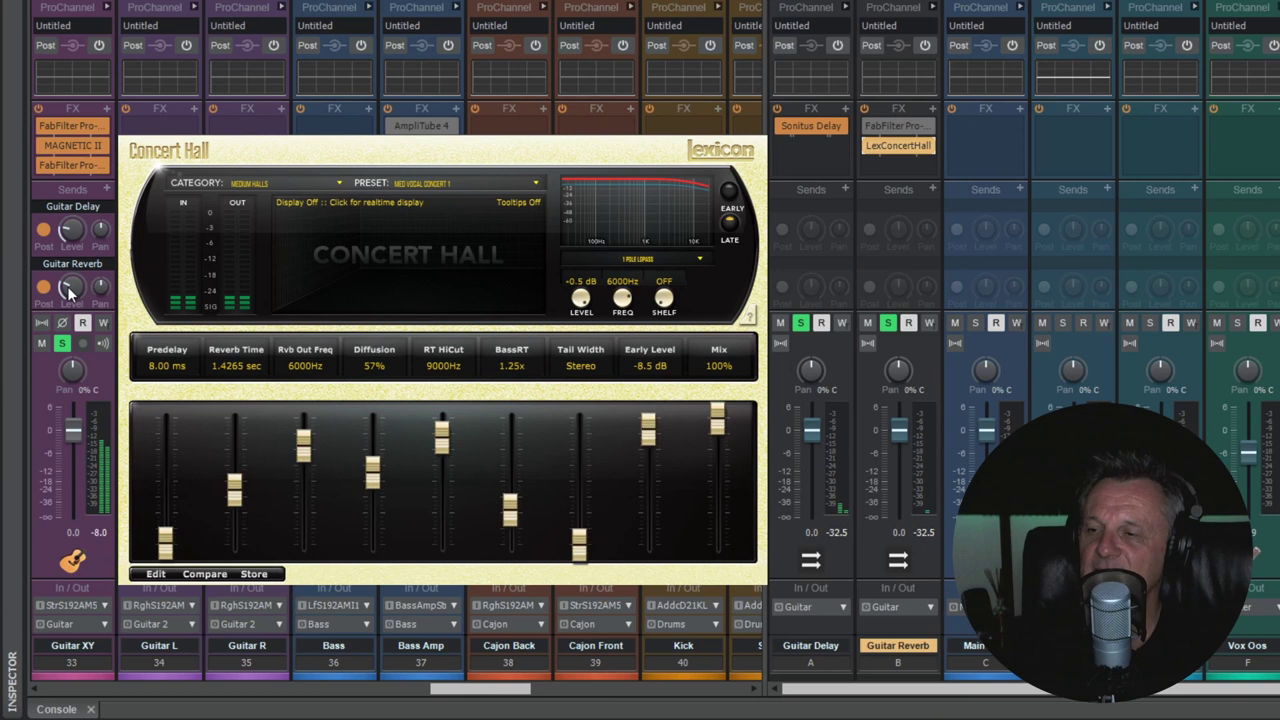
pyautogui.click(70, 289)
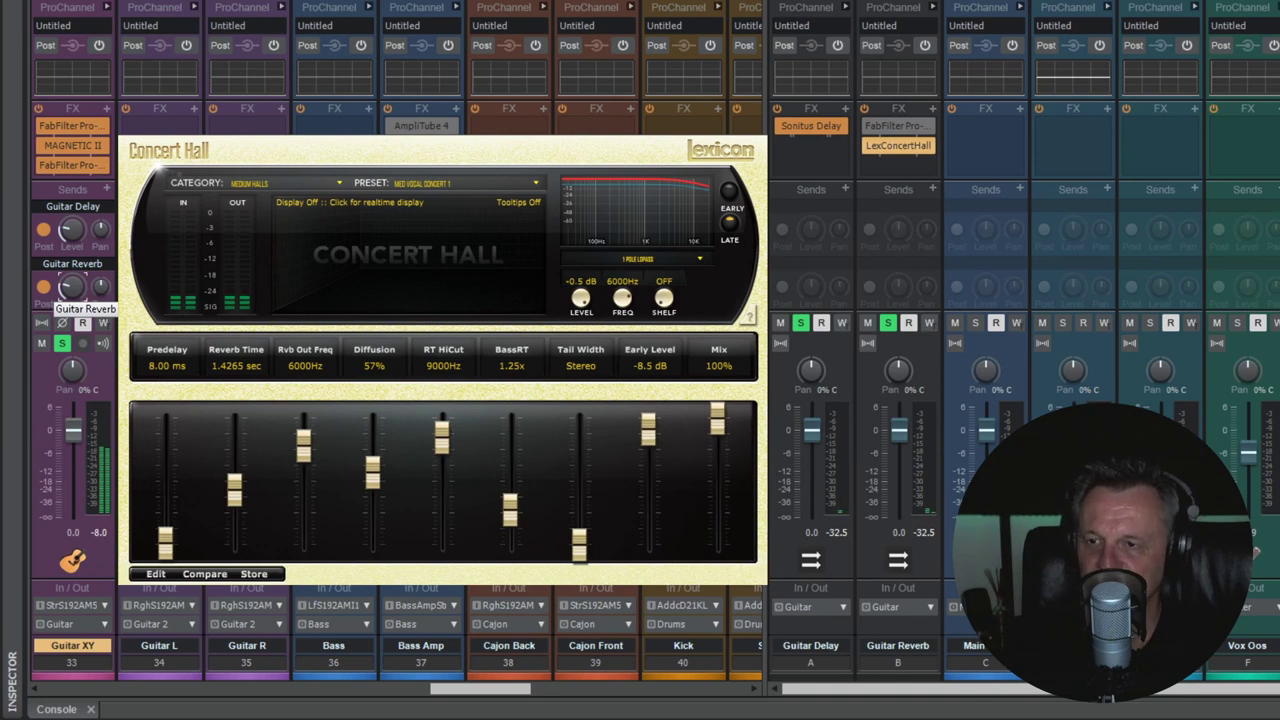
pyautogui.click(82, 343)
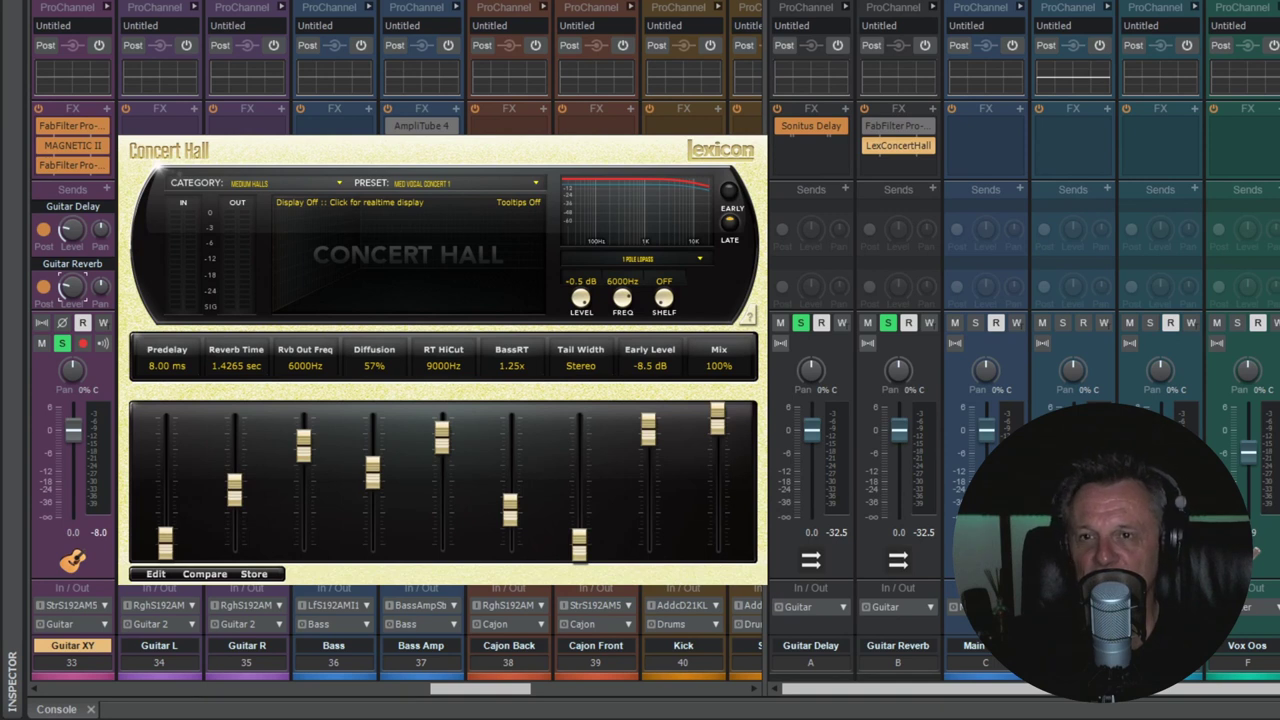
# Step: Open and enable Pro-Q 3 ahead of the reverb on the Guitar Reverb bus and examine its low cut band
pyautogui.doubleClick(896, 128)
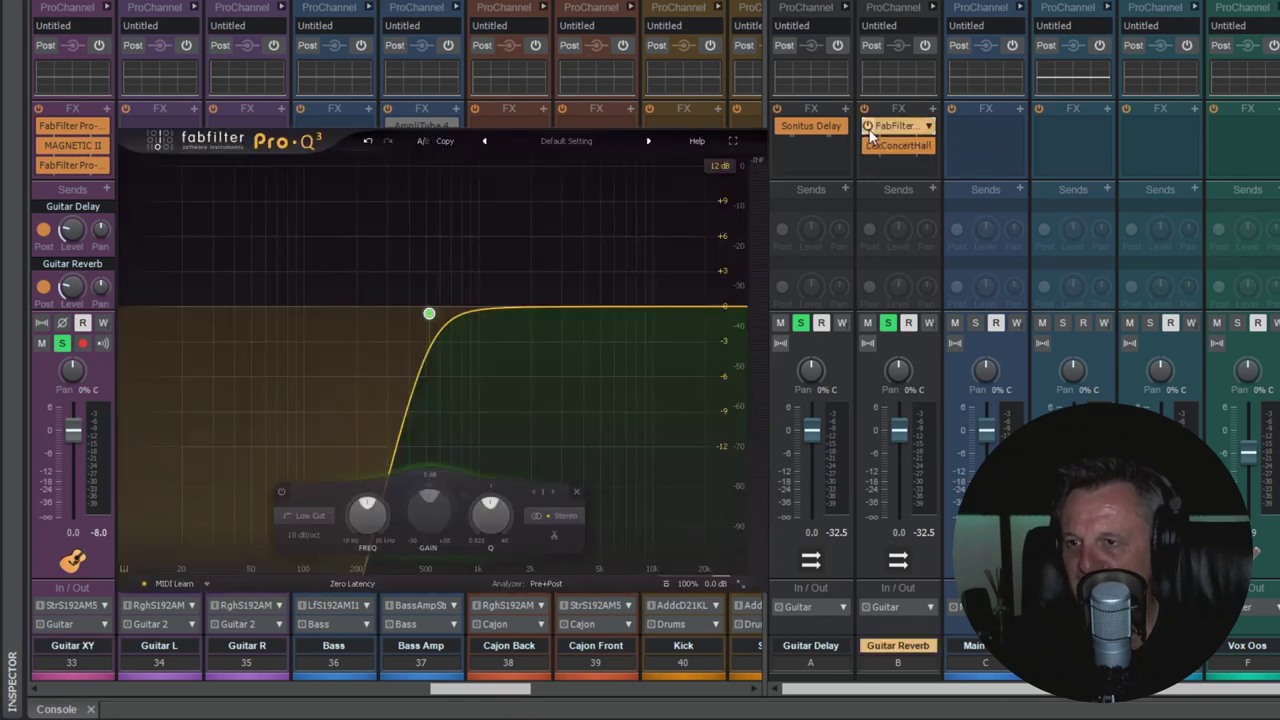
pyautogui.moveTo(430, 316)
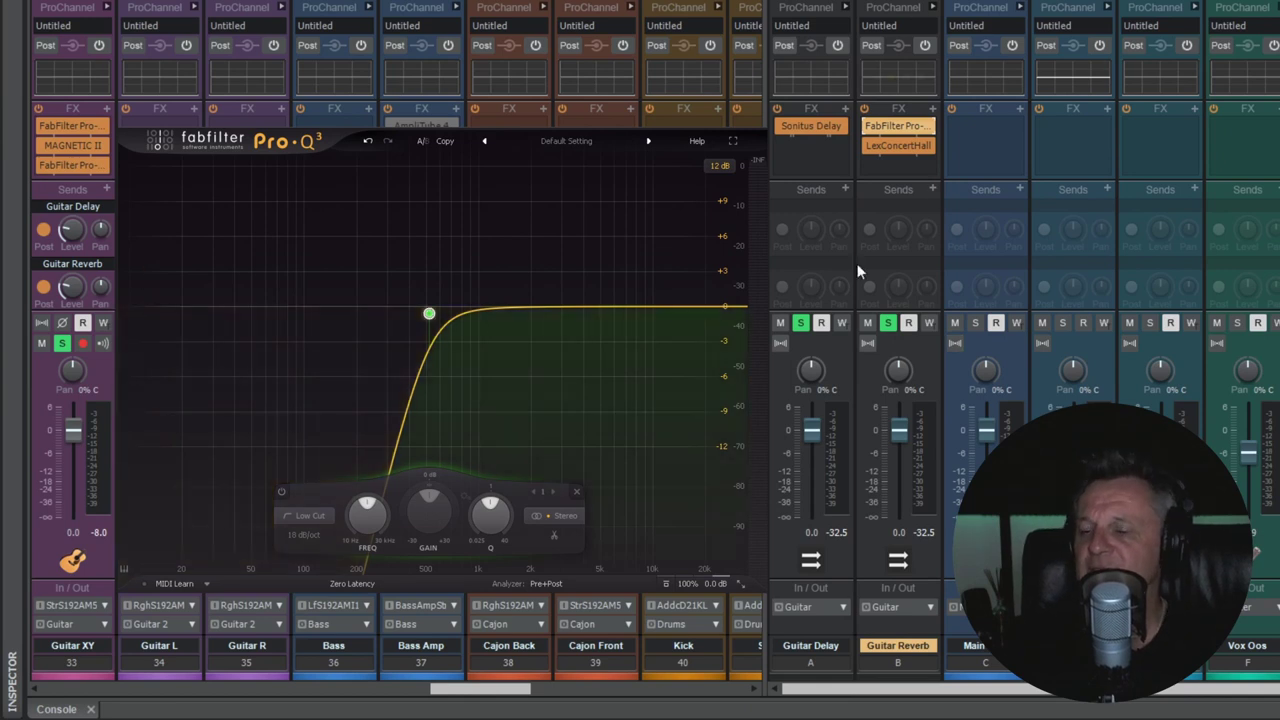
# Step: Revisit LexConcertHall on the Guitar Reverb bus and Sonitus Delay on the Guitar Delay bus
pyautogui.doubleClick(894, 151)
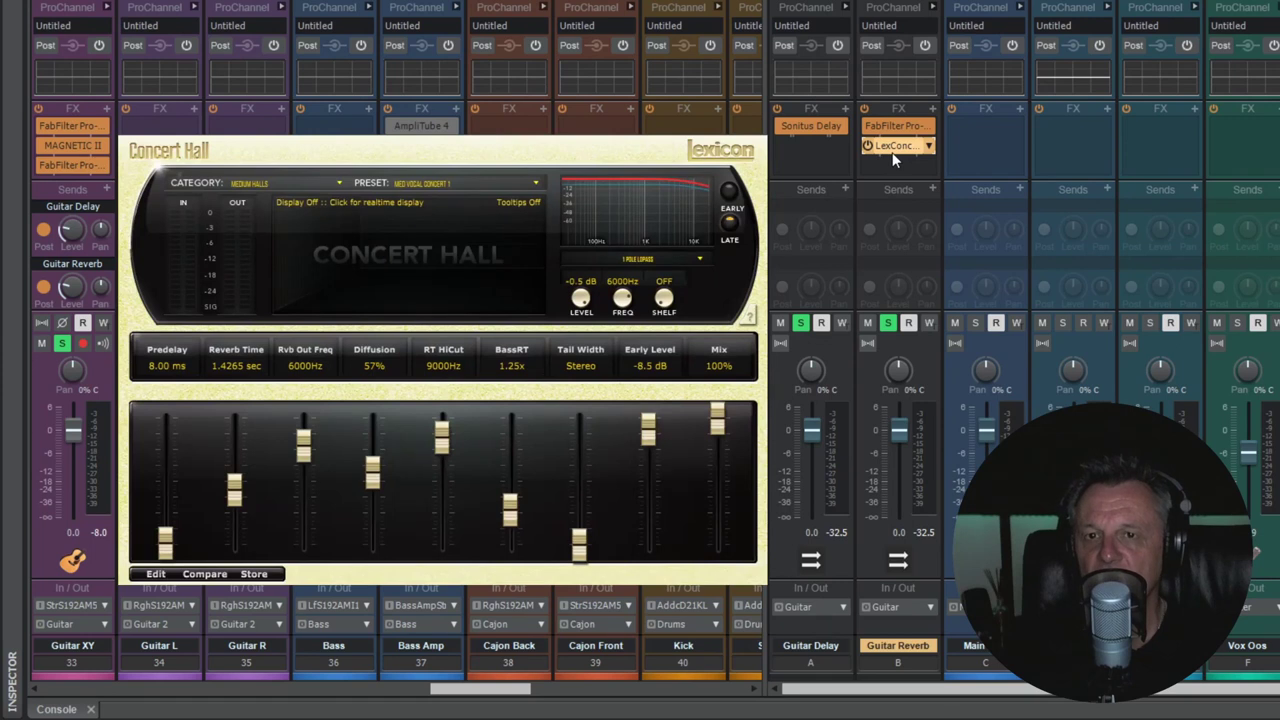
pyautogui.click(818, 130)
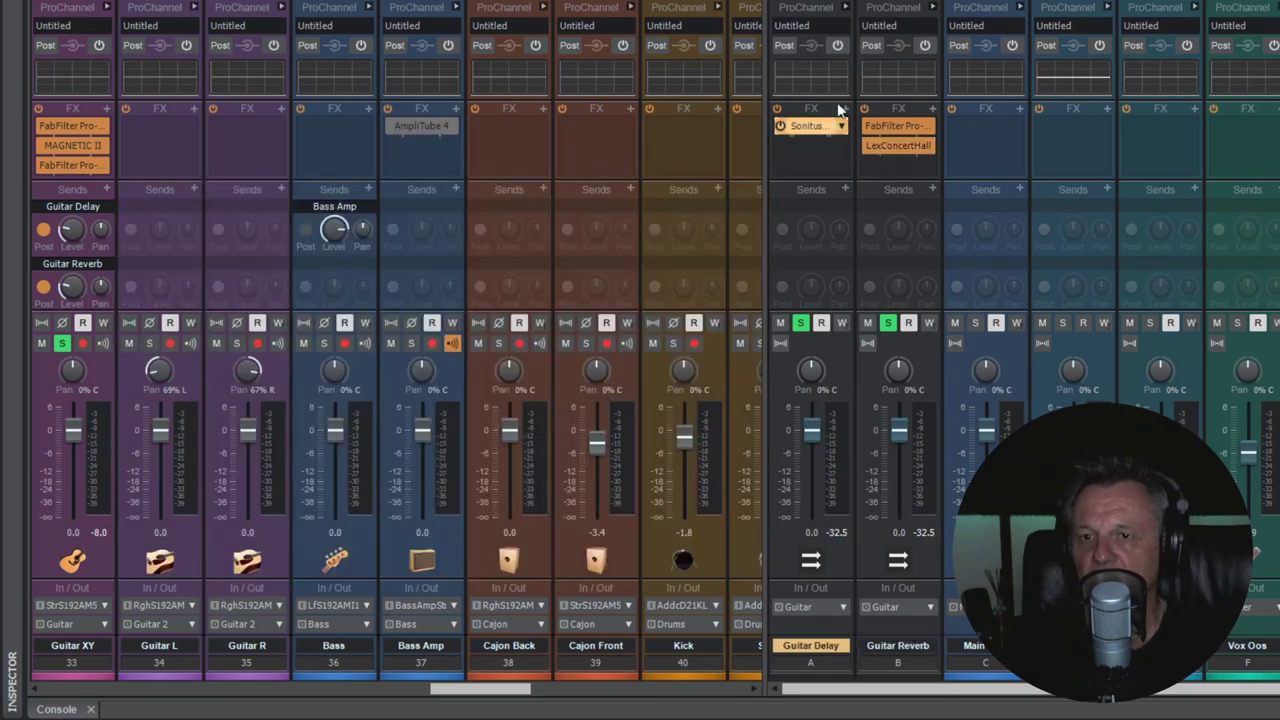
pyautogui.doubleClick(830, 125)
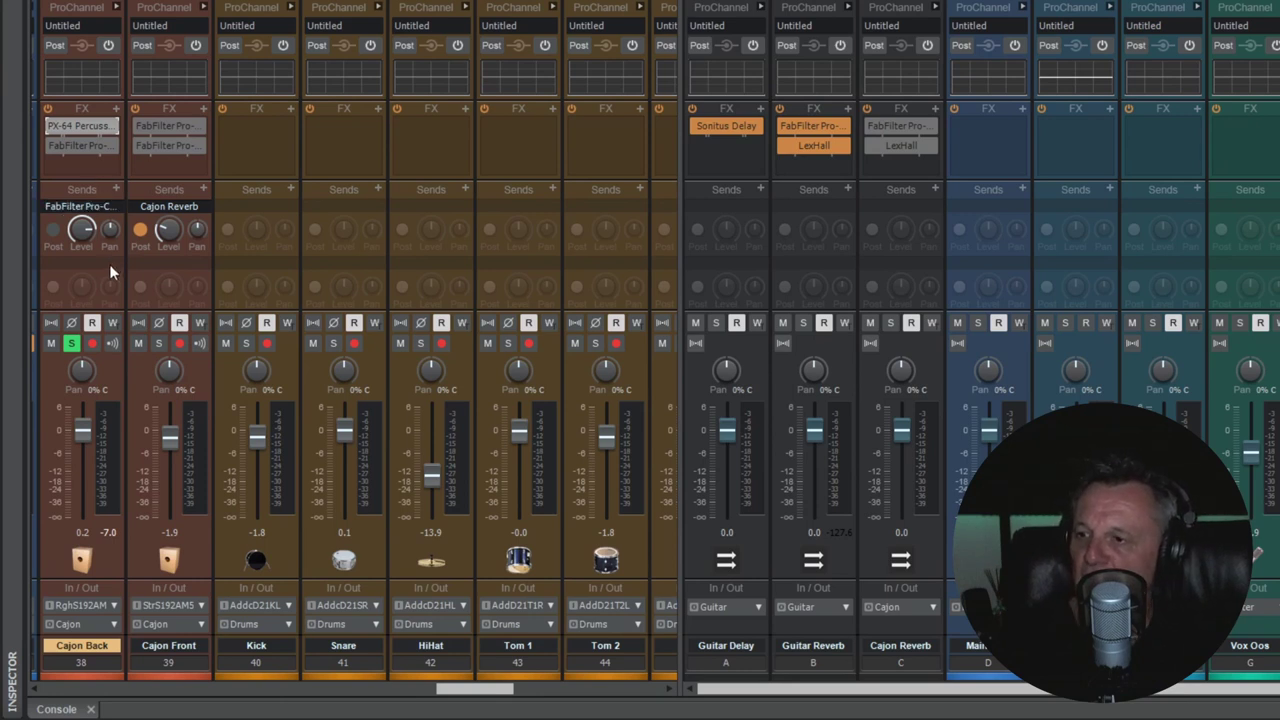
# Step: Audition the soloed Cajon Back track without effects, and open and enable its PX-64 plug-in
pyautogui.press('space')
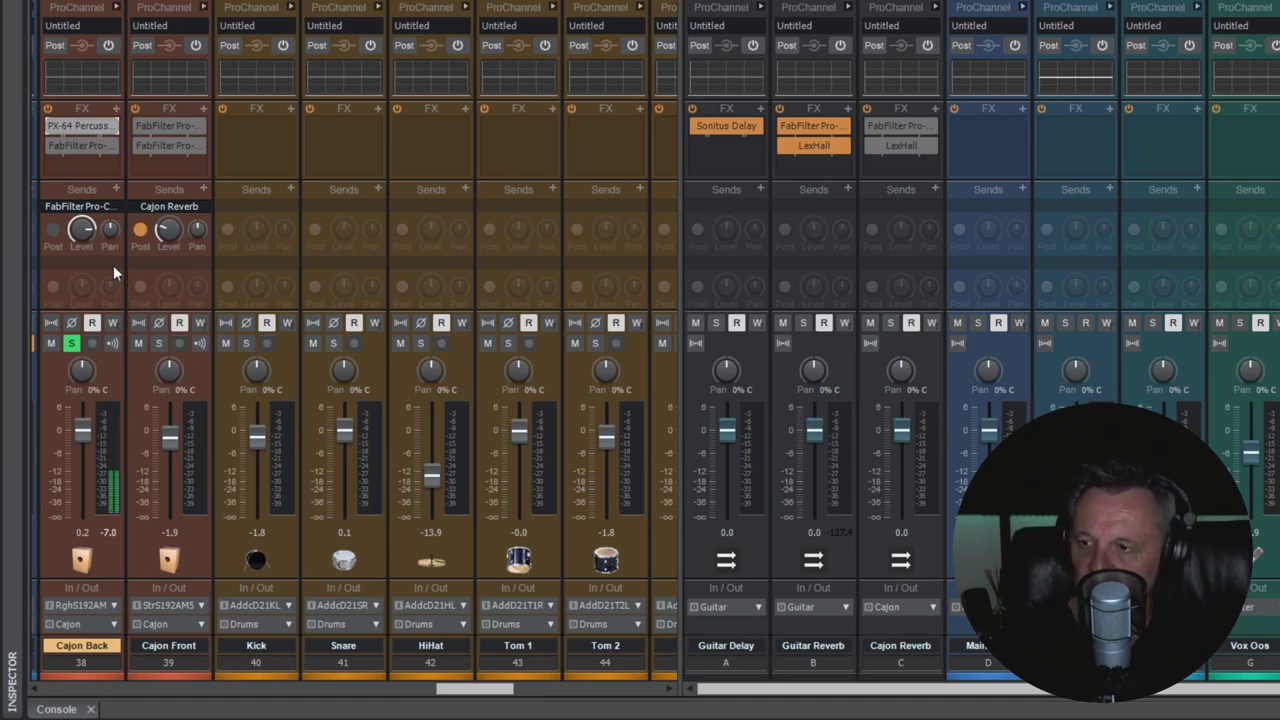
pyautogui.press('space')
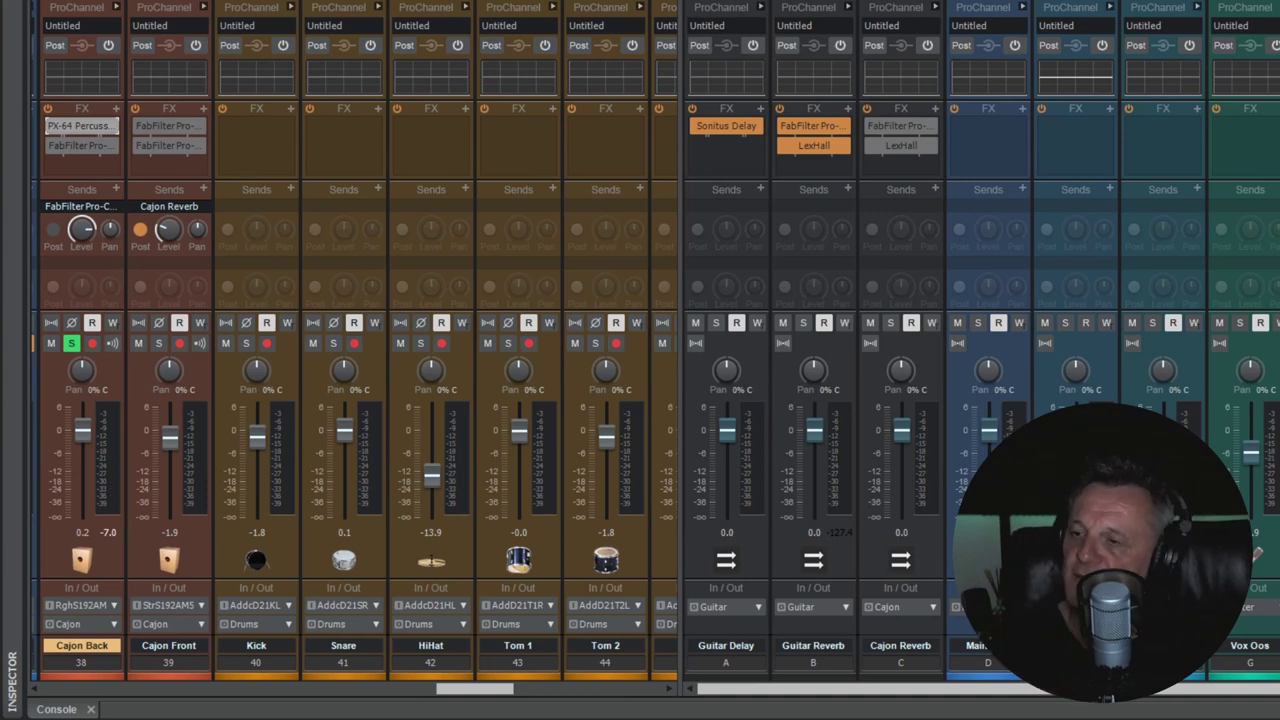
pyautogui.click(78, 126)
pyautogui.click(49, 128)
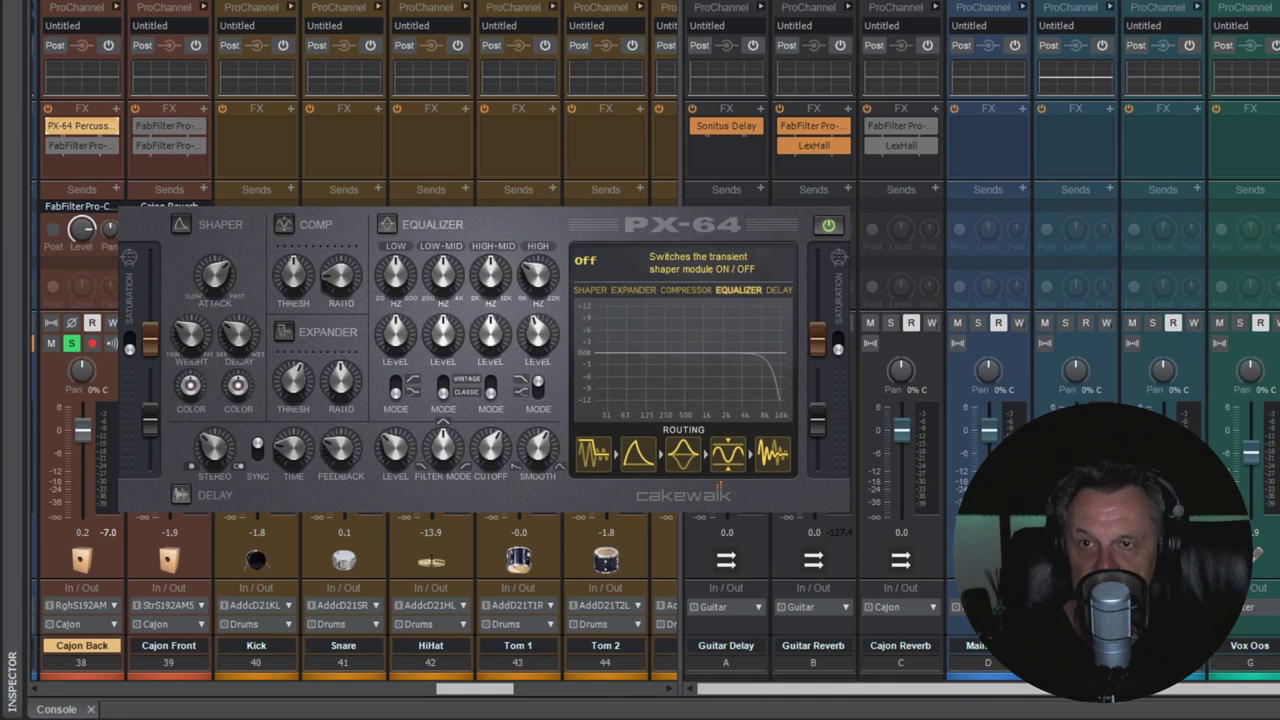
# Step: Switch on the expander module in PX-64 and audition the Cajon Back track with it
pyautogui.click(284, 334)
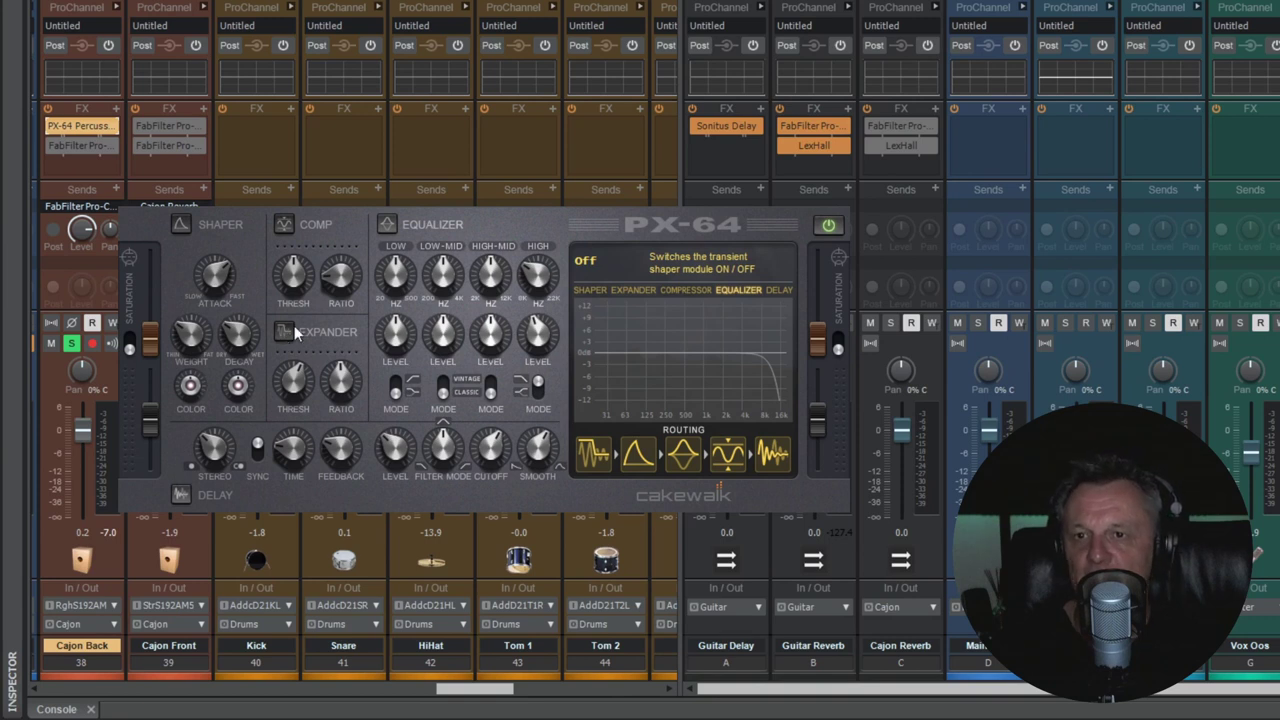
pyautogui.click(285, 334)
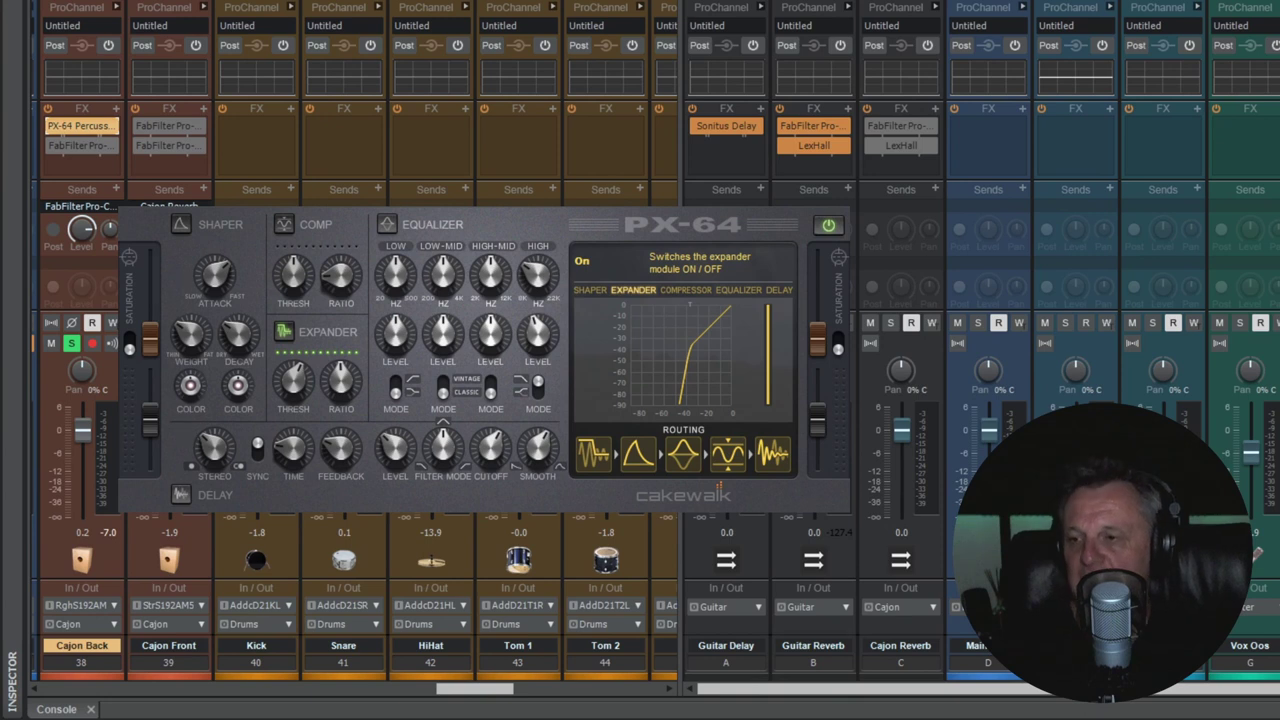
pyautogui.press('space')
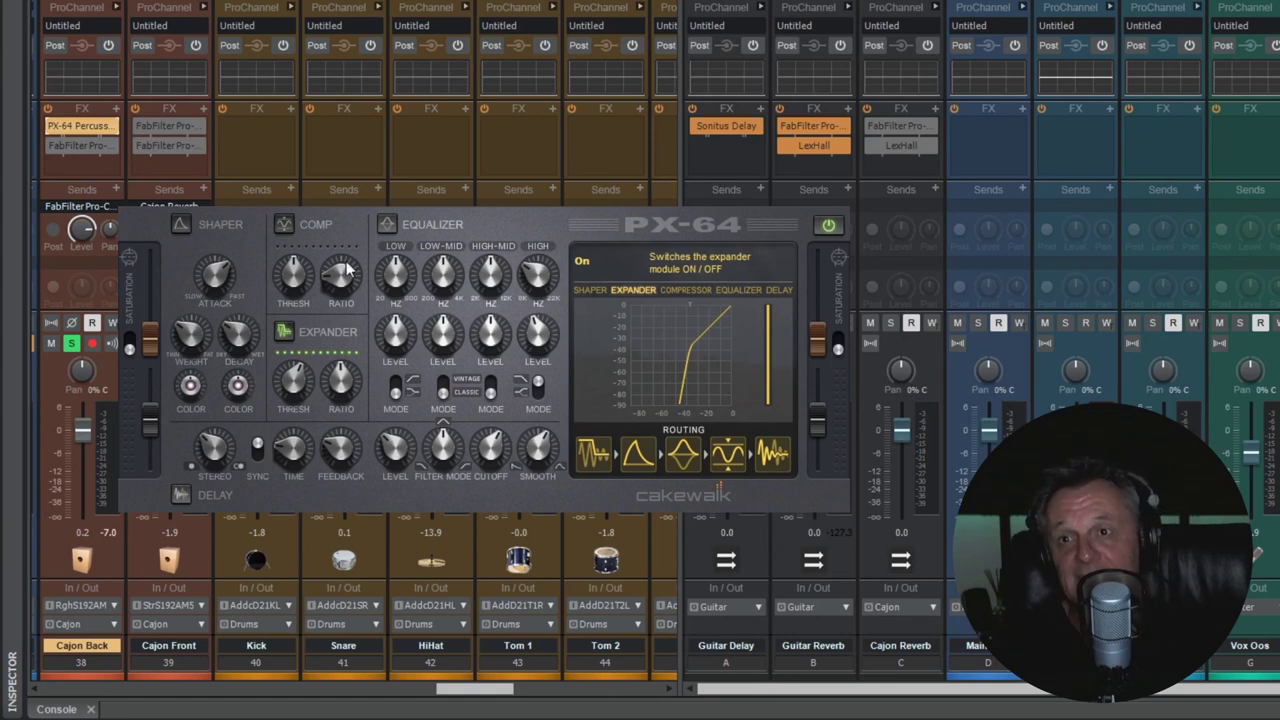
# Step: Switch on PX-64's transient shaper on Cajon Back, setting attack to about 155.8% and decay to about 62.4%
pyautogui.click(181, 224)
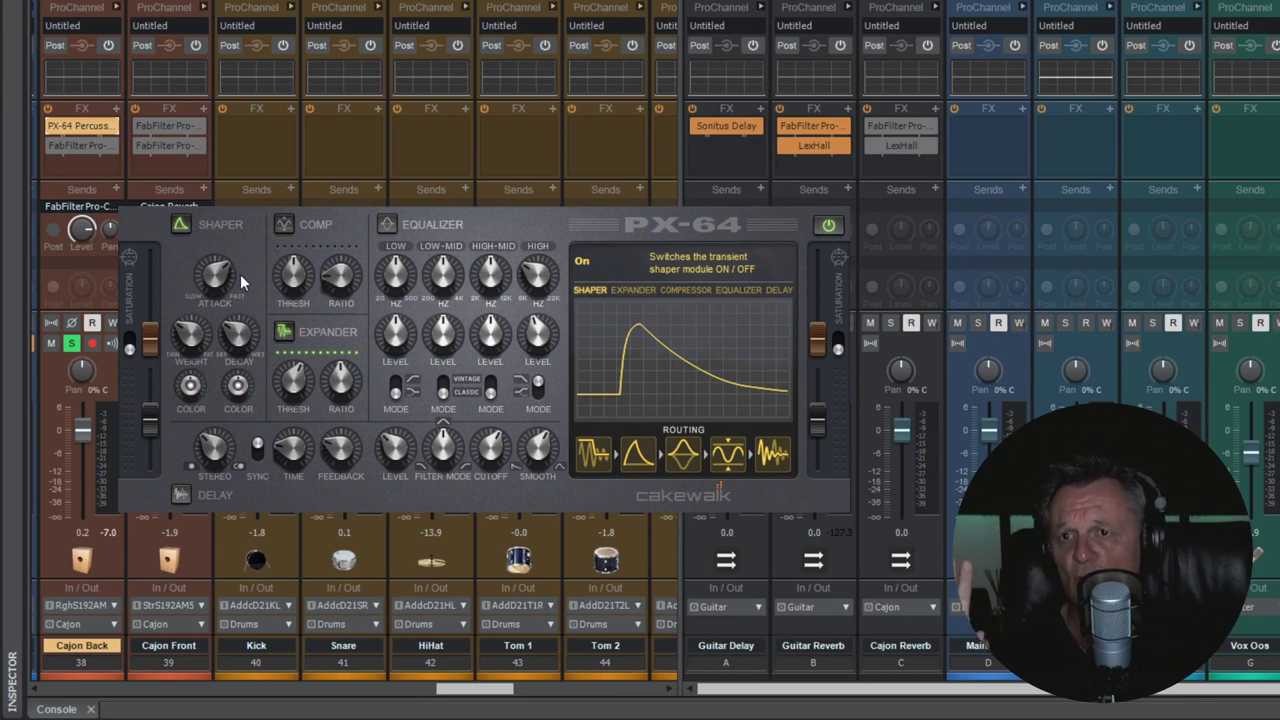
pyautogui.moveTo(213, 278)
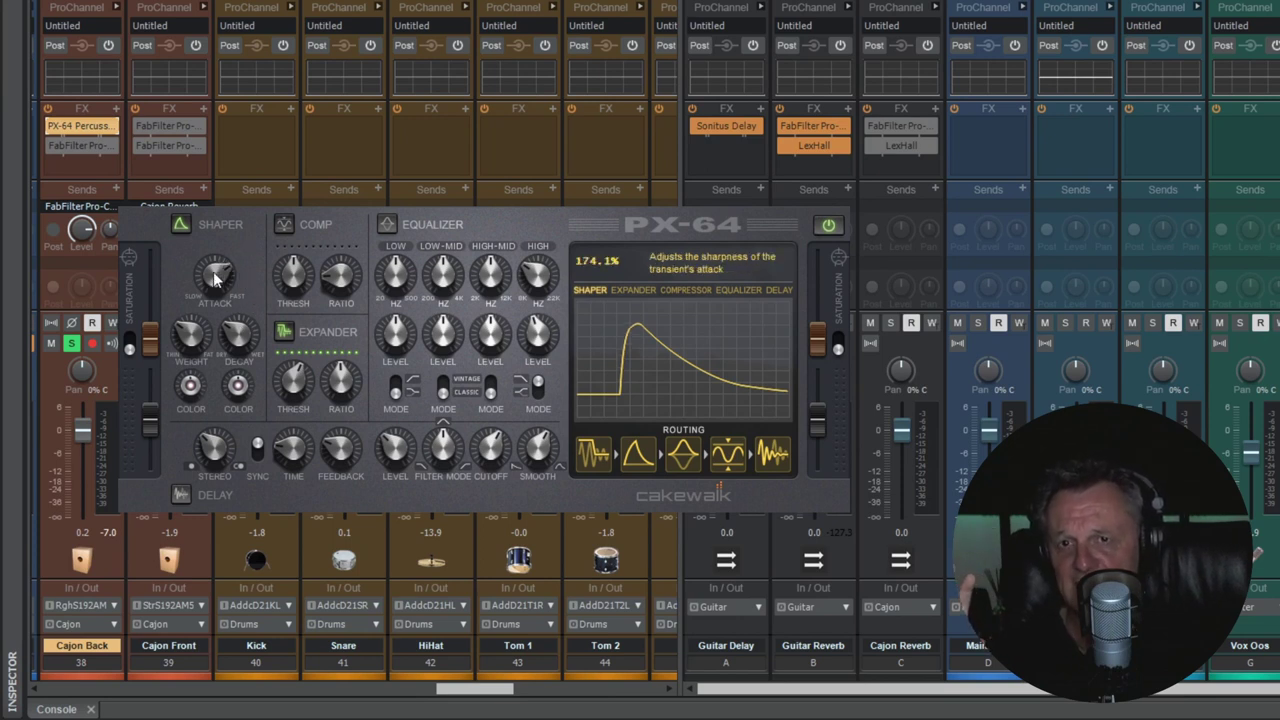
pyautogui.moveTo(214, 275); pyautogui.dragTo(214, 279)
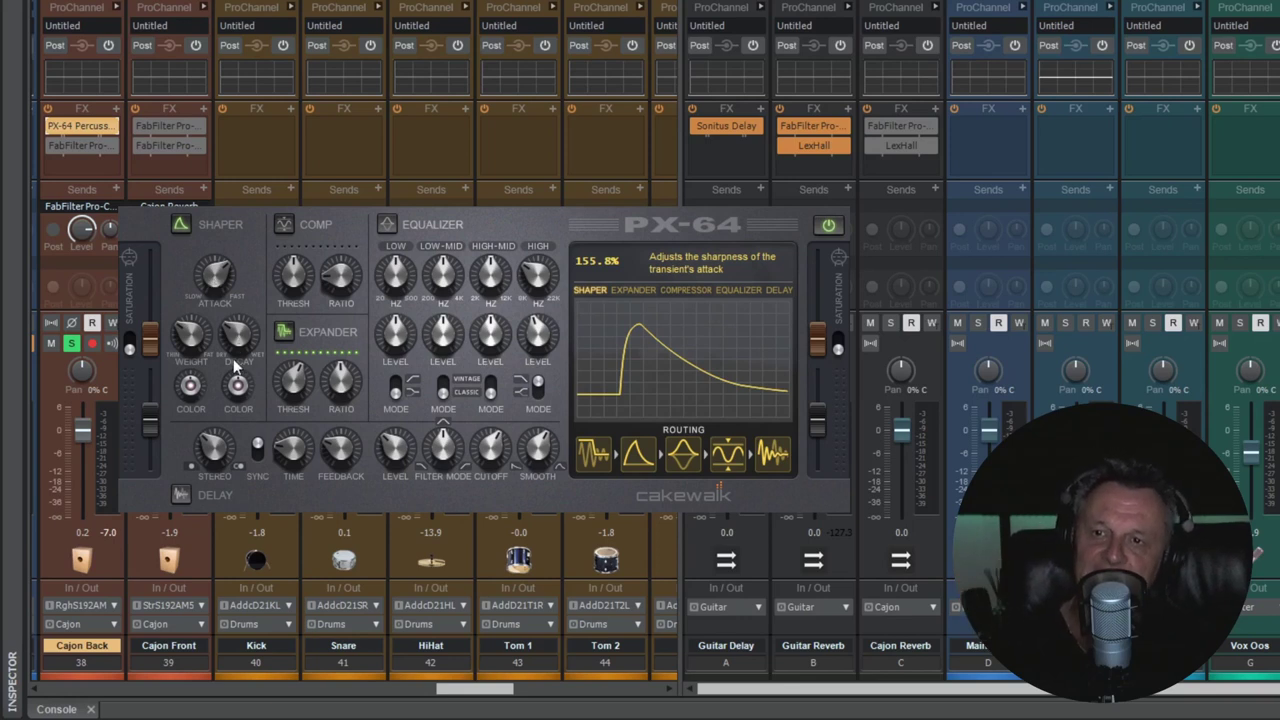
pyautogui.moveTo(232, 337)
pyautogui.mouseDown()
pyautogui.moveTo(232, 323)
pyautogui.moveTo(236, 338)
pyautogui.mouseUp()
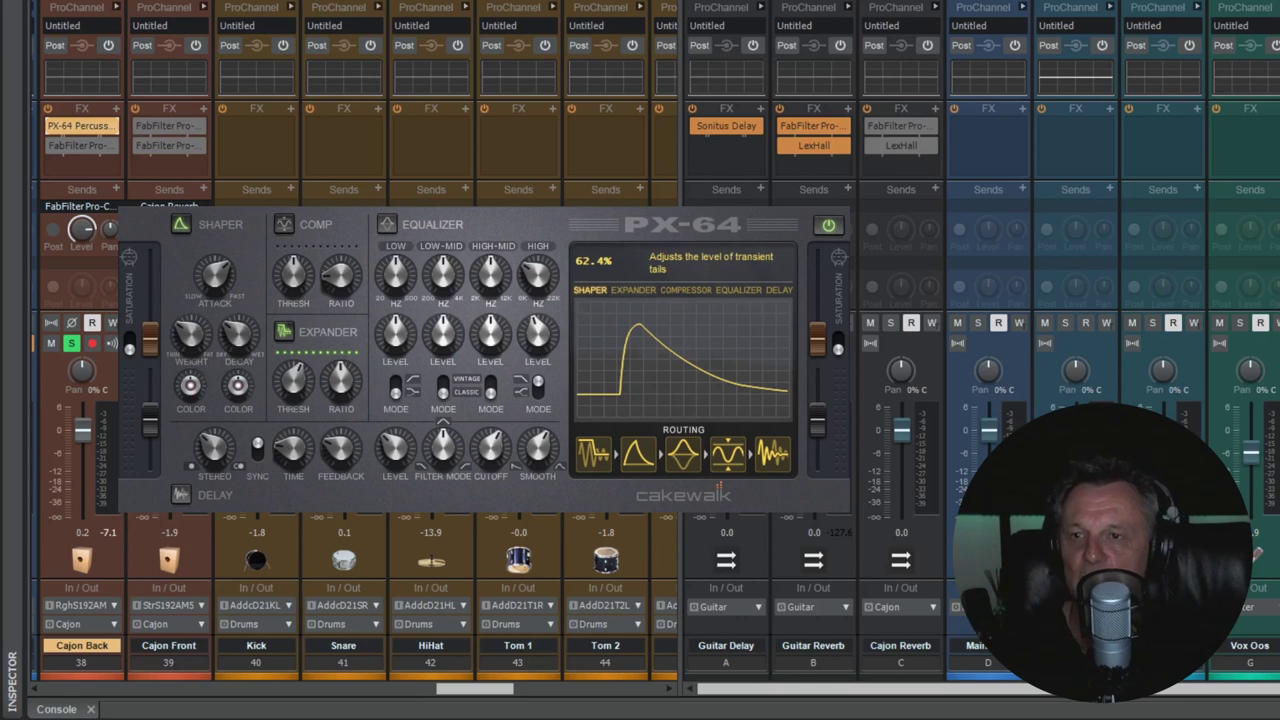
# Step: Open and enable Pro-Q 3 on the Cajon Back track and move its high cut to a slightly lower frequency
pyautogui.click(82, 148)
pyautogui.doubleClick(57, 147)
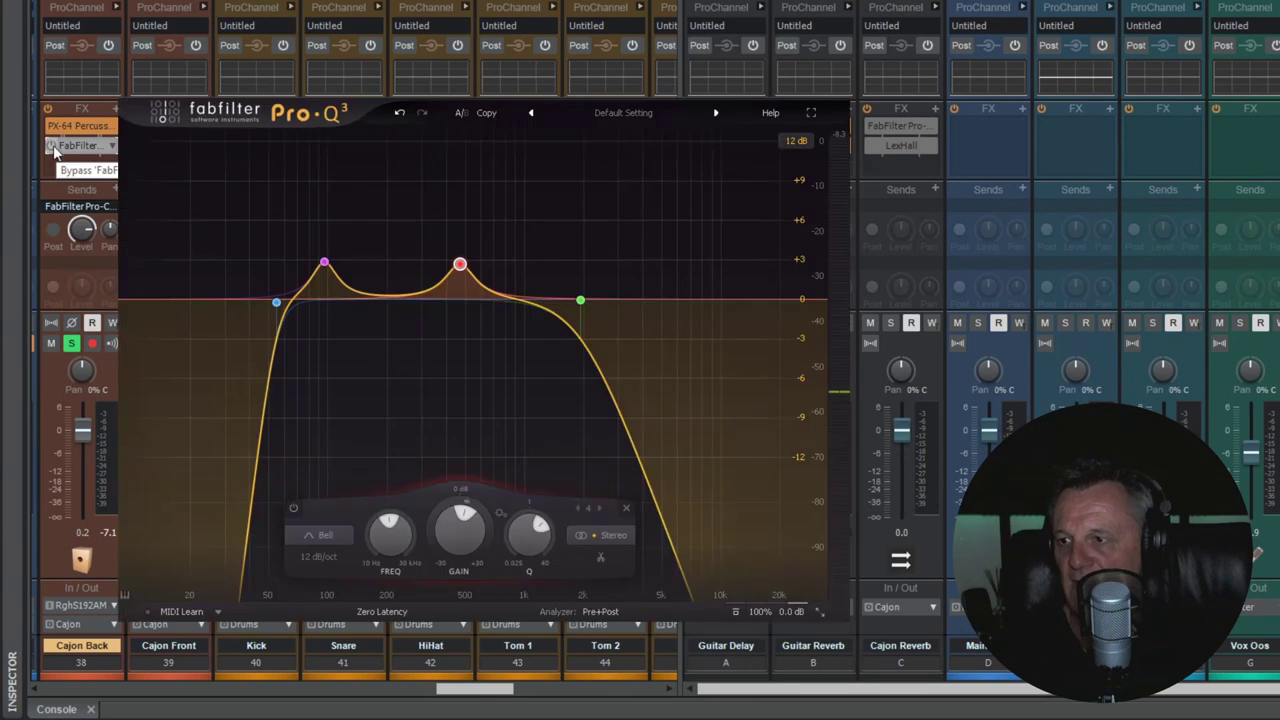
pyautogui.moveTo(278, 302)
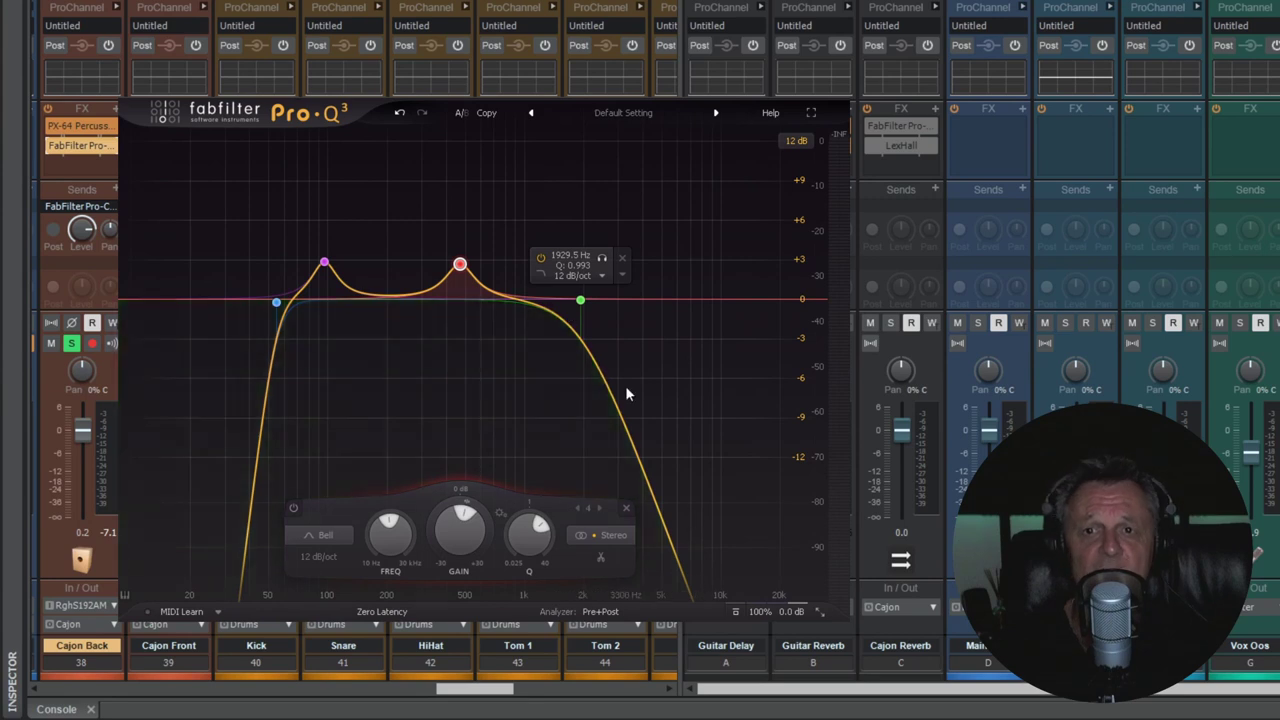
pyautogui.moveTo(579, 300); pyautogui.dragTo(569, 300)
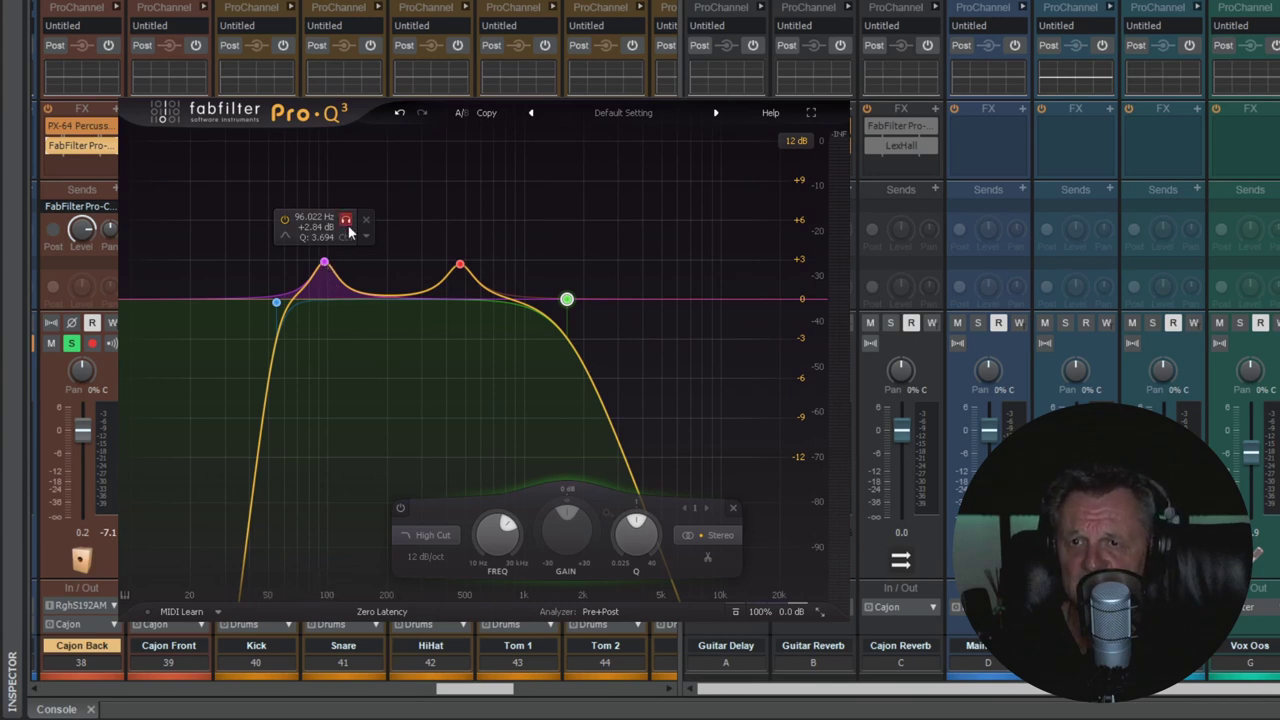
# Step: Solo-audition the low bell band, move it to about 99.7 Hz, and play the Cajon Back track through the EQ
pyautogui.click(346, 222)
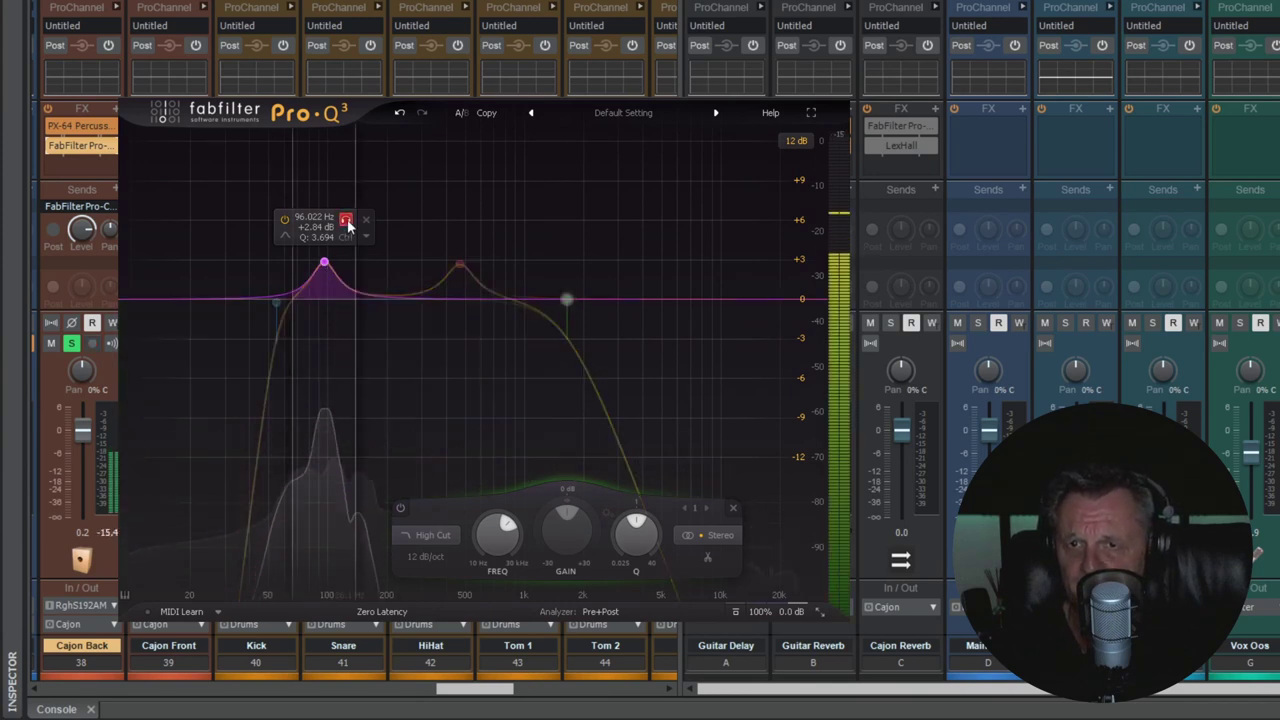
pyautogui.moveTo(348, 224); pyautogui.dragTo(349, 223)
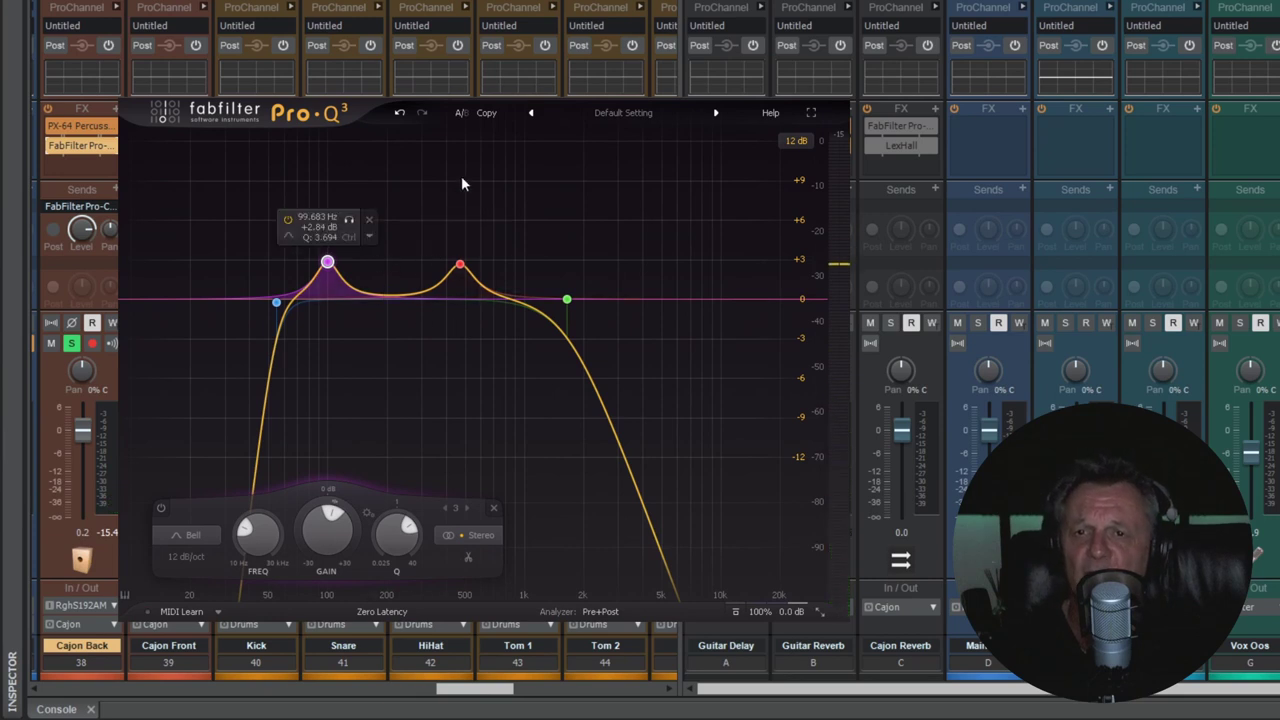
pyautogui.moveTo(480, 226); pyautogui.dragTo(480, 228)
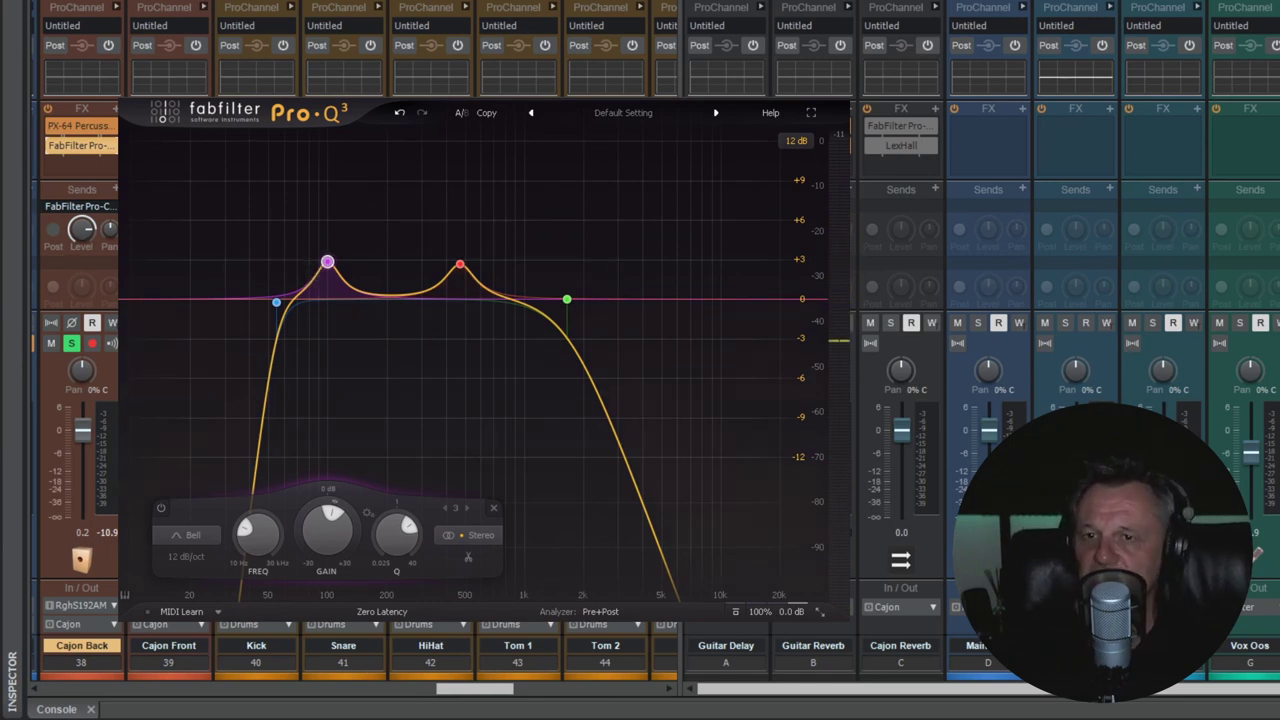
pyautogui.press('space')
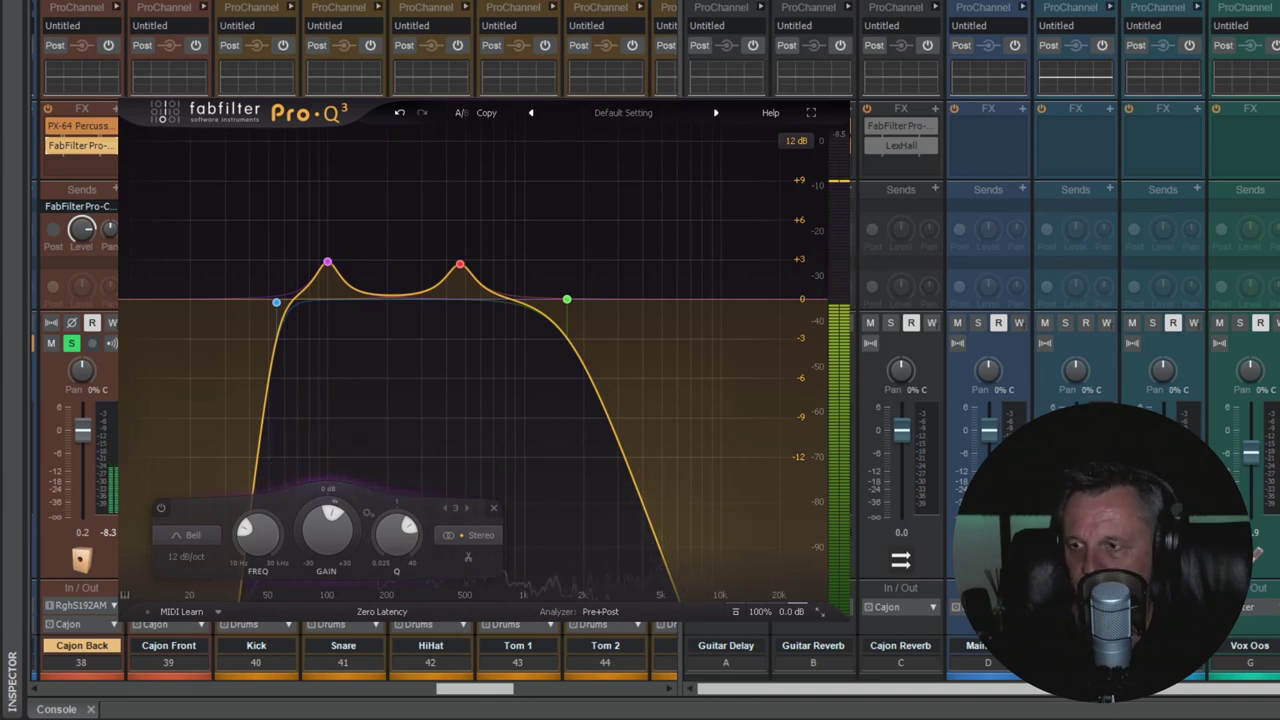
pyautogui.press('space')
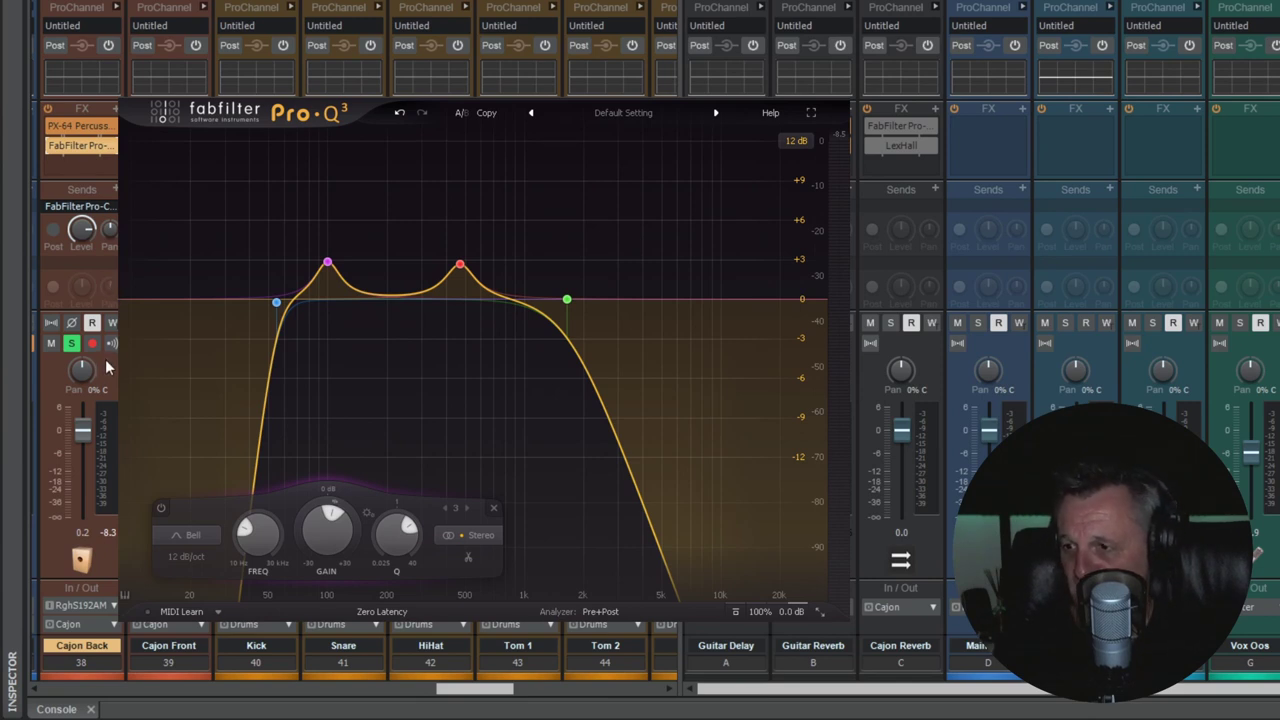
# Step: Take Cajon Back out of solo and audition the Cajon Front track without its effects
pyautogui.click(72, 345)
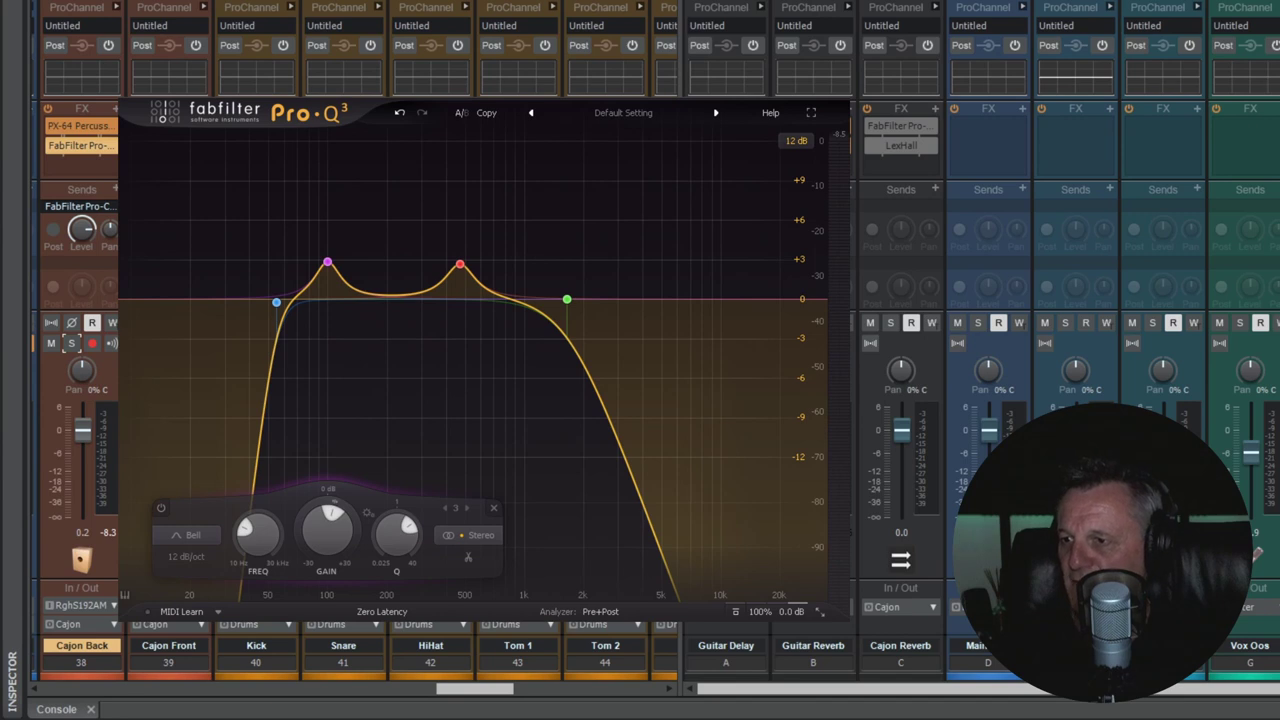
pyautogui.press('space')
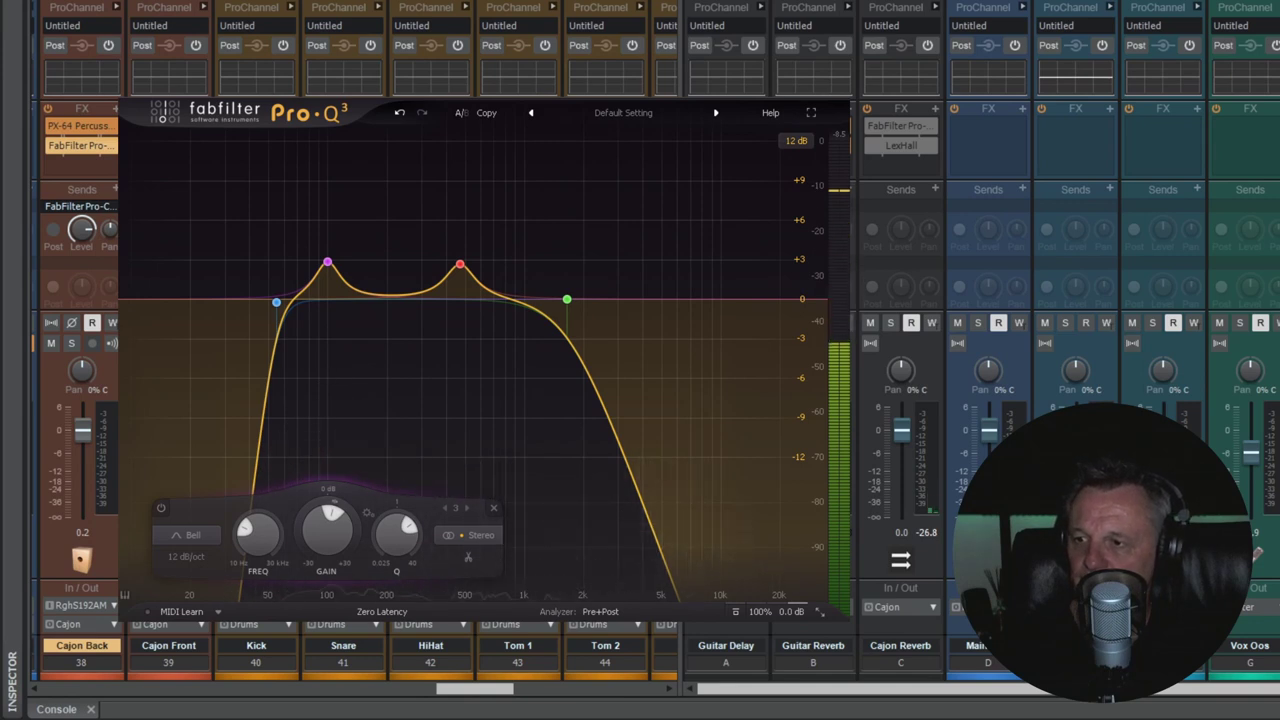
pyautogui.press('space')
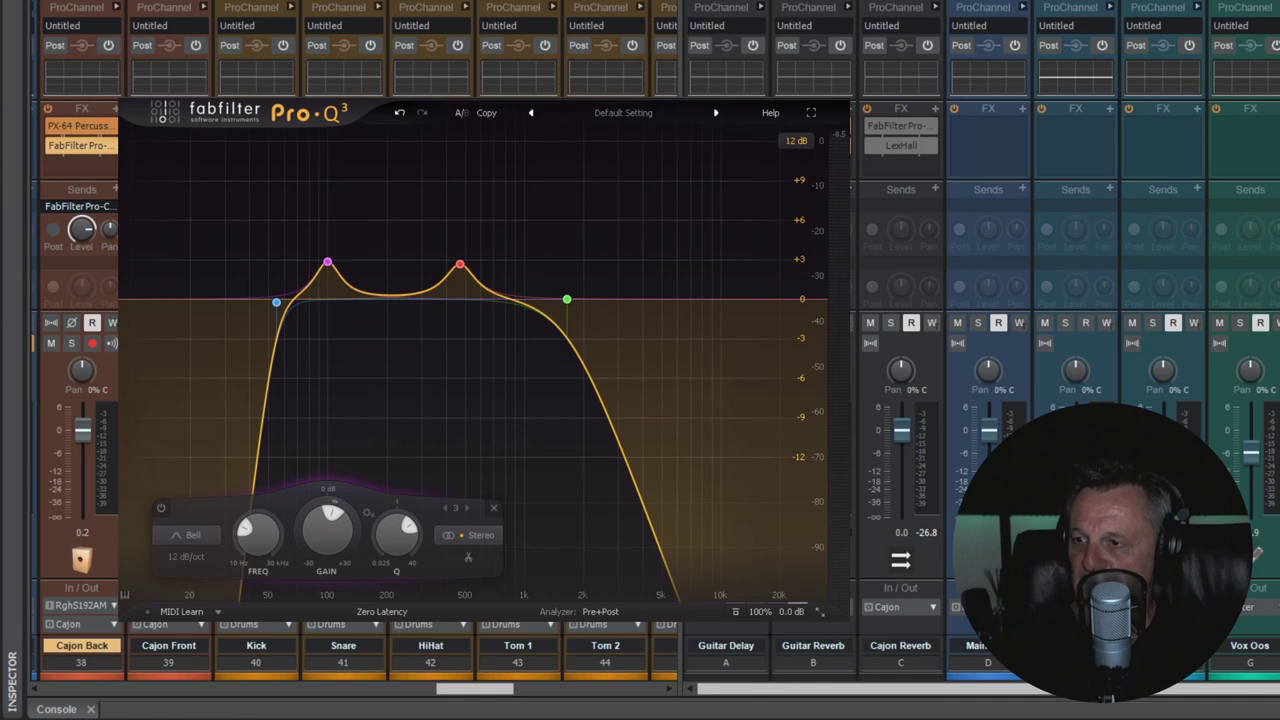
# Step: Open and enable Pro-C 2 on Cajon Front and audition its side-chain compression with Cajon Back soloed as well, finally muting Cajon Back
pyautogui.doubleClick(81, 145)
pyautogui.doubleClick(167, 126)
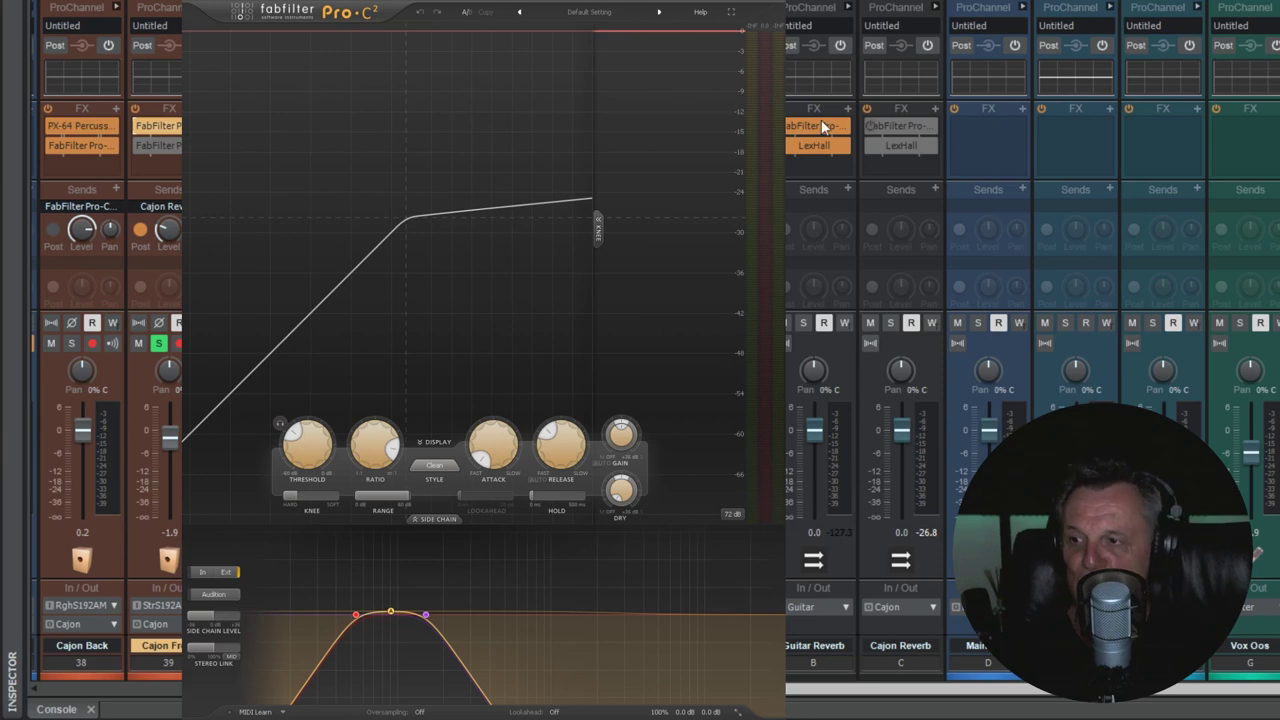
pyautogui.click(72, 344)
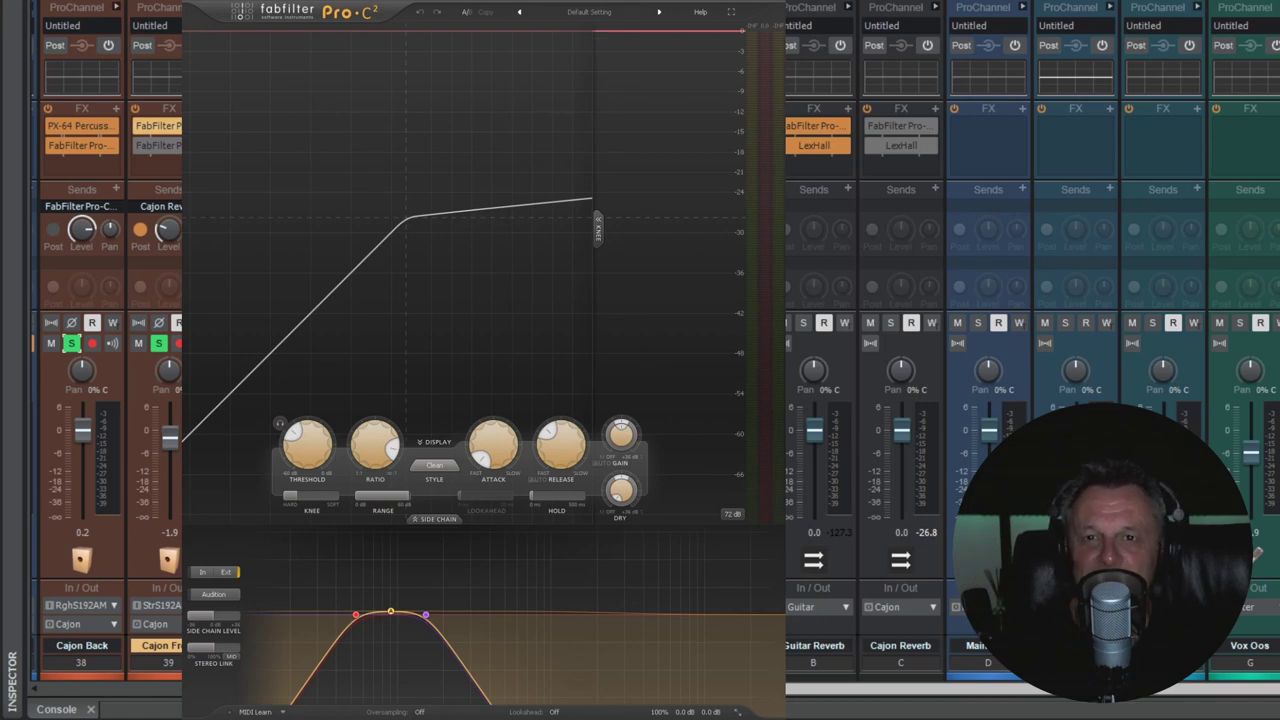
pyautogui.press('space')
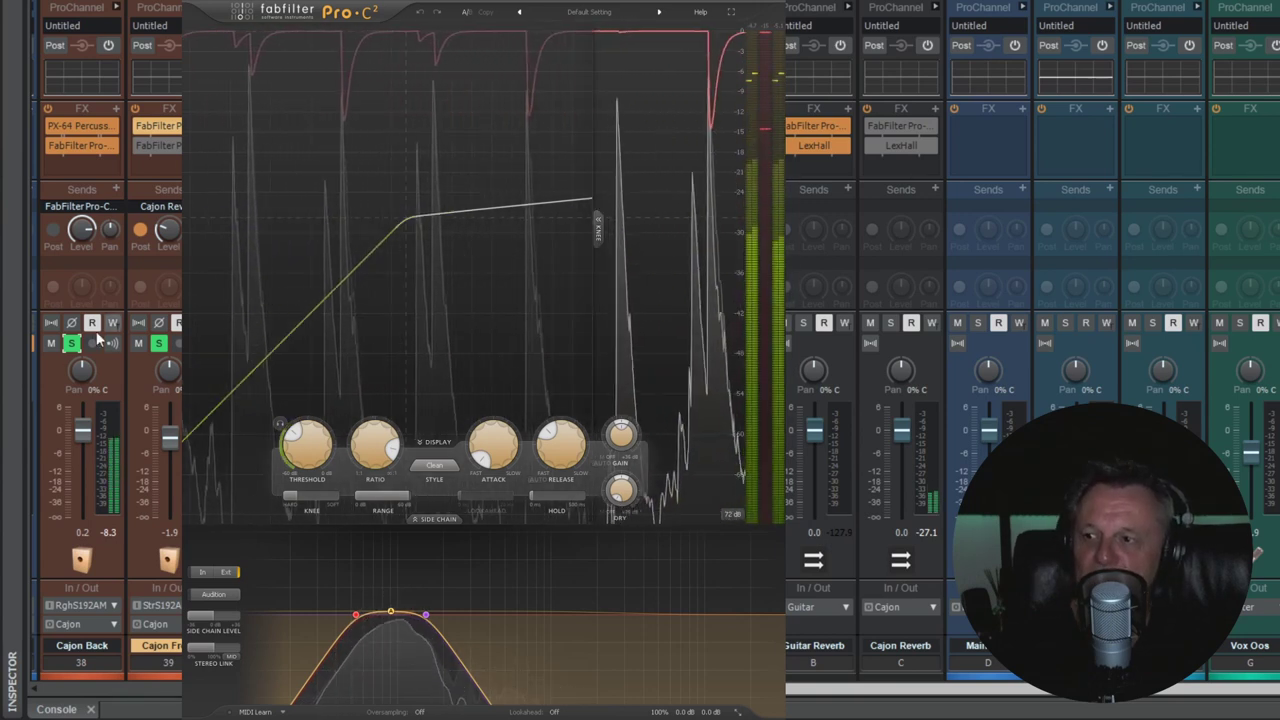
pyautogui.click(52, 343)
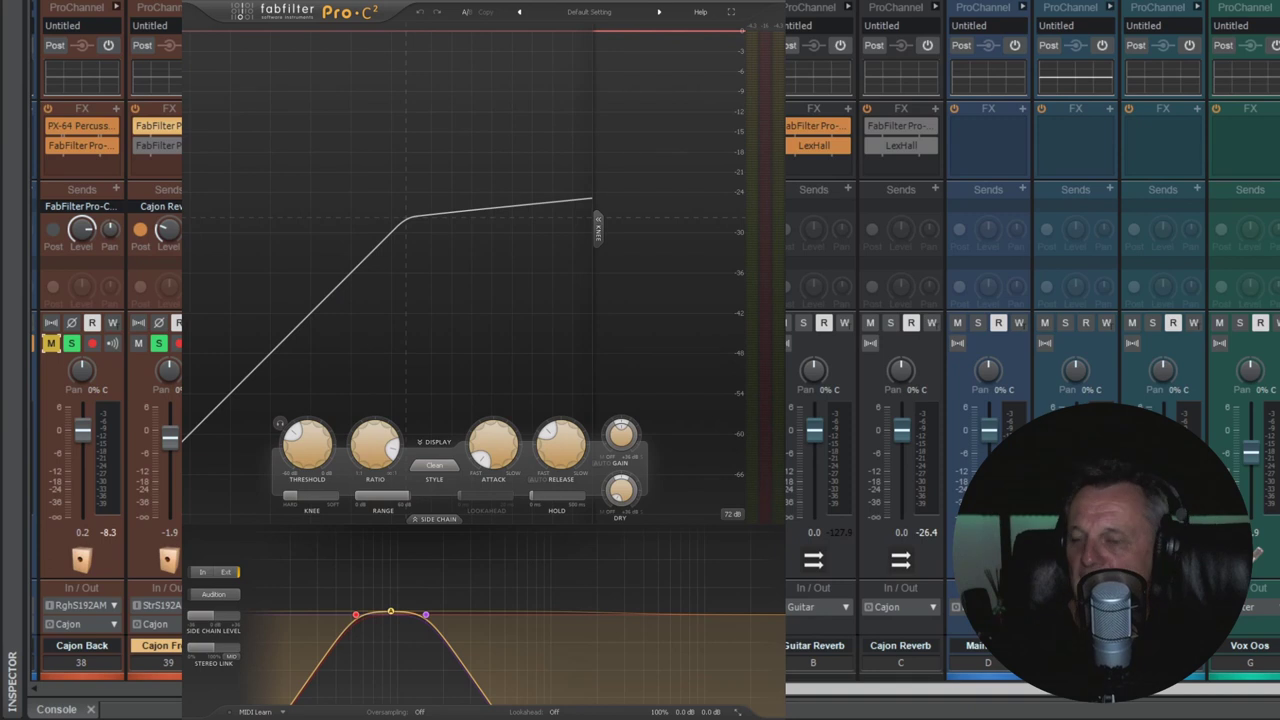
# Step: Open and enable Pro-Q 3 on the Cajon Front track and audition its 1899.8 Hz bell band in isolation
pyautogui.doubleClick(157, 146)
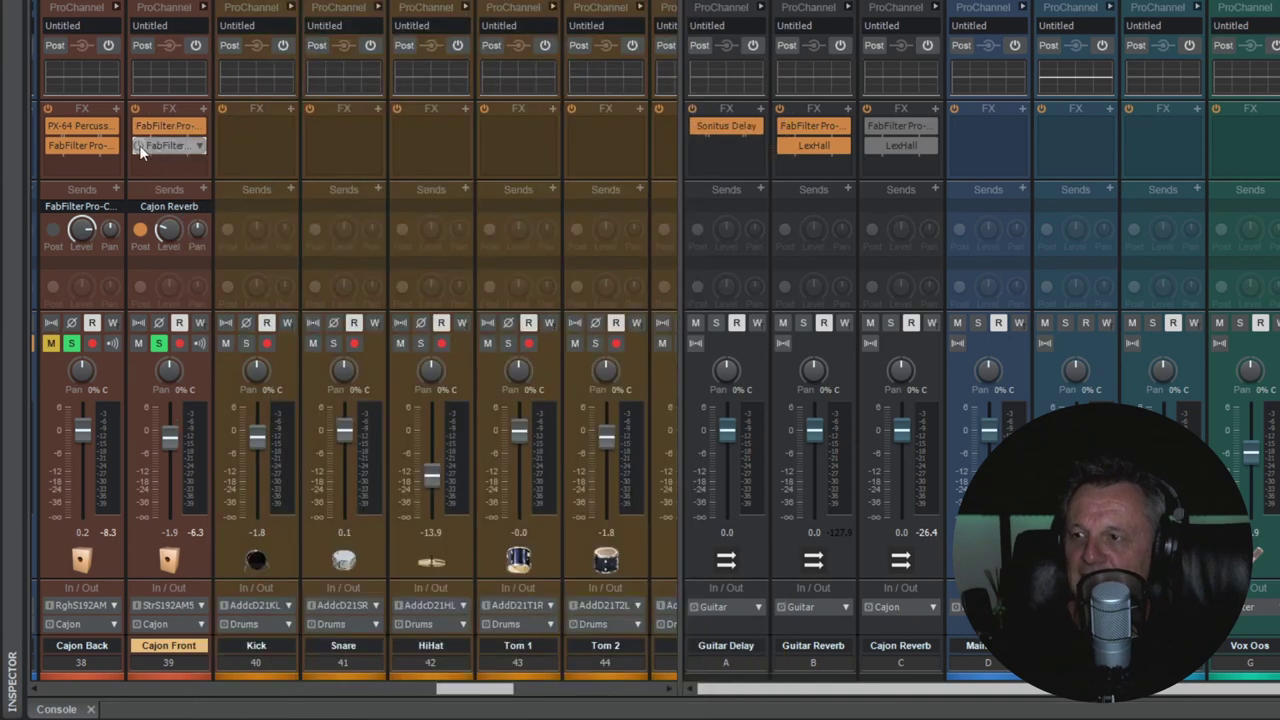
pyautogui.moveTo(600, 266)
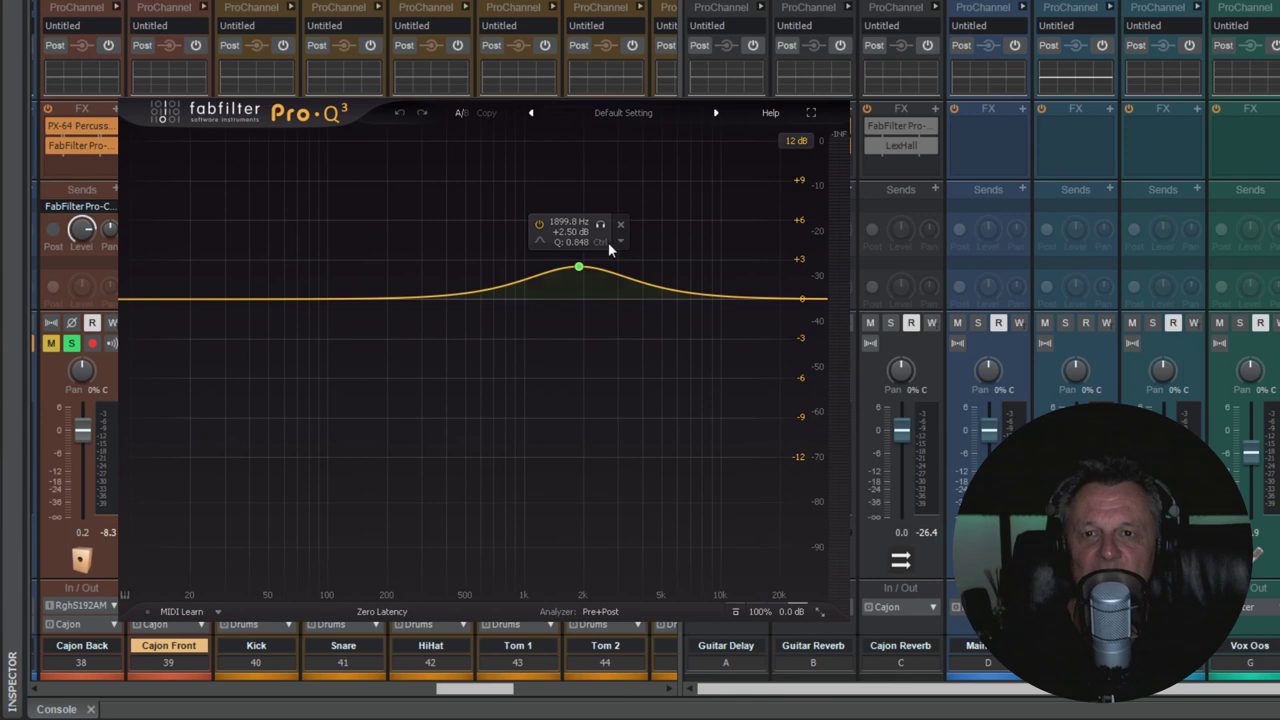
pyautogui.click(601, 226)
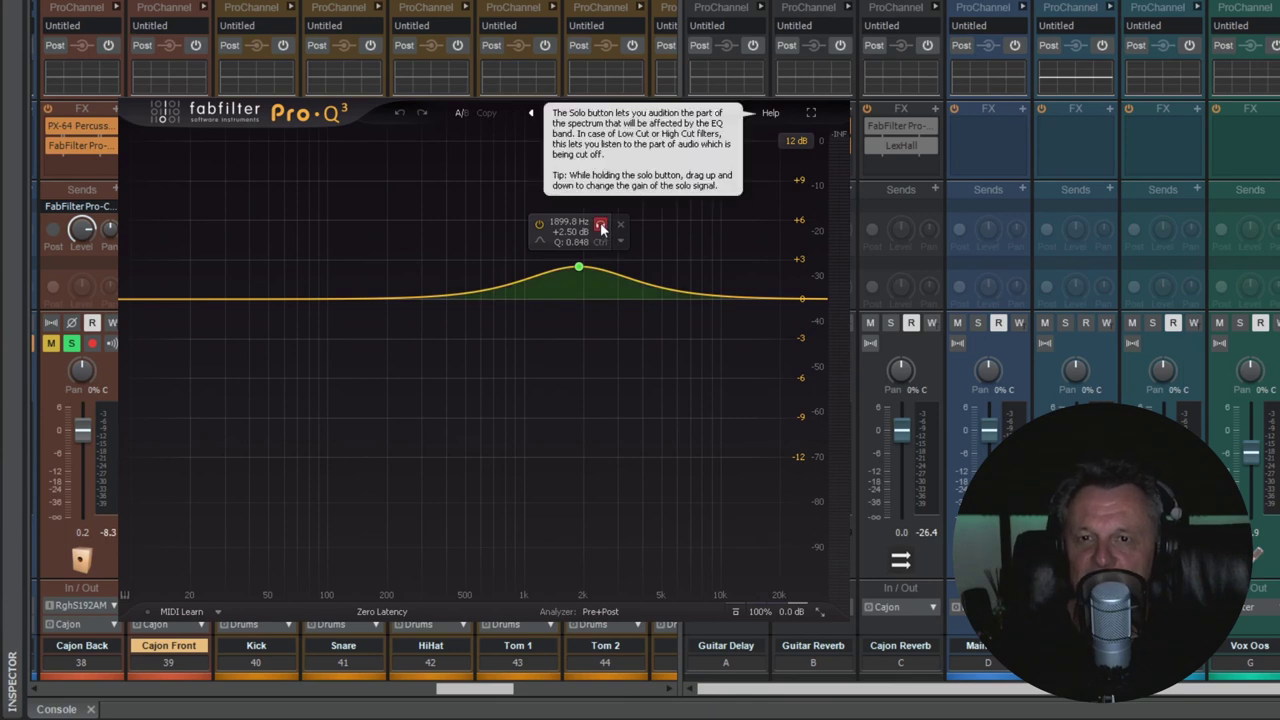
pyautogui.click(601, 226)
pyautogui.press('space')
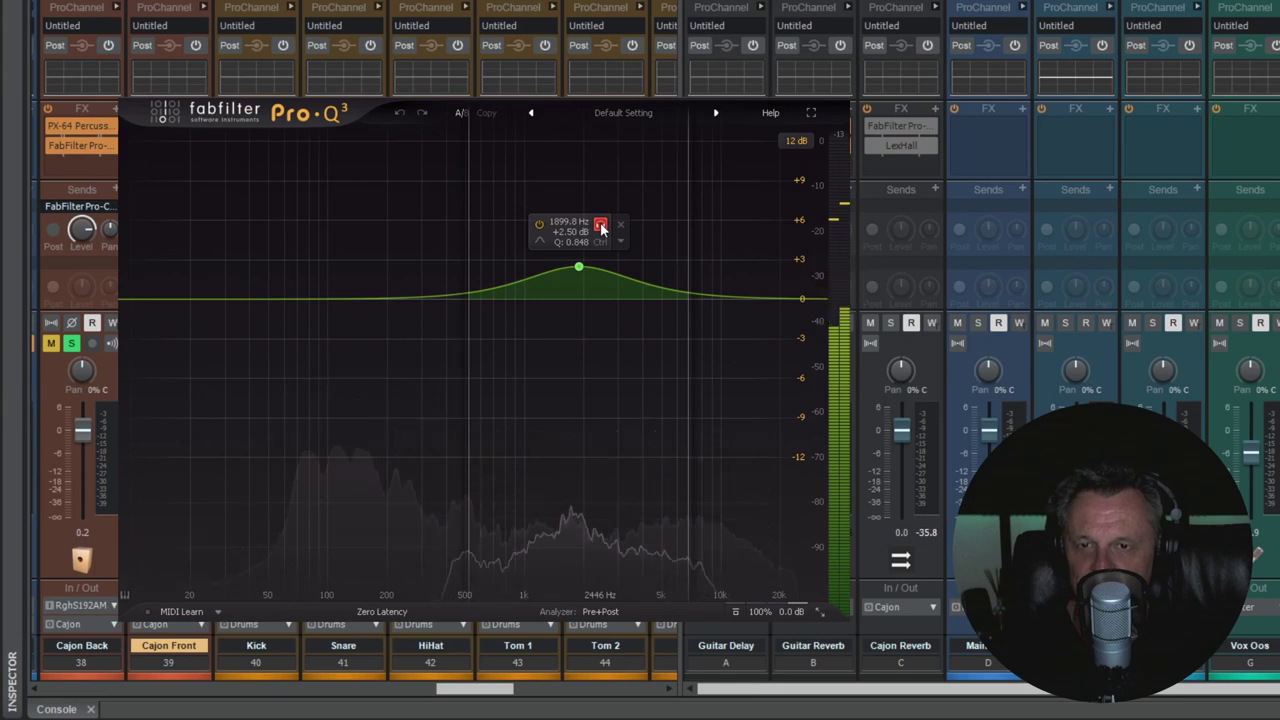
pyautogui.press('space')
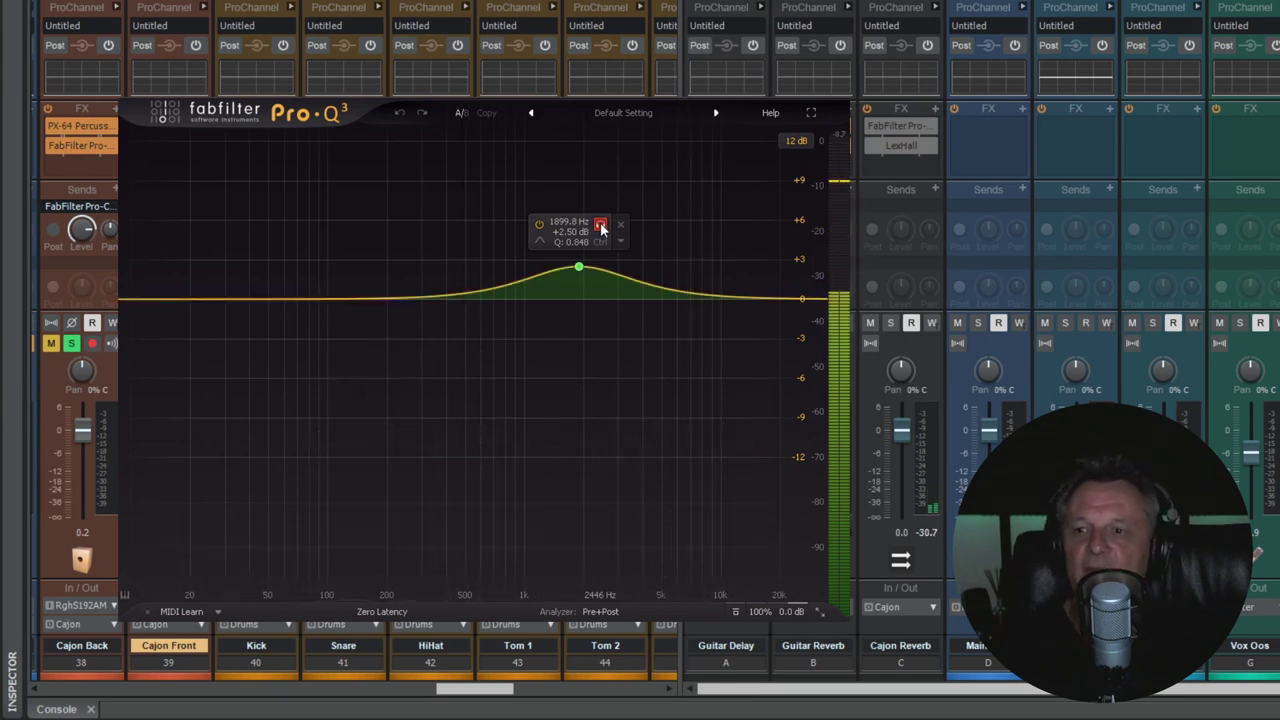
pyautogui.click(601, 226)
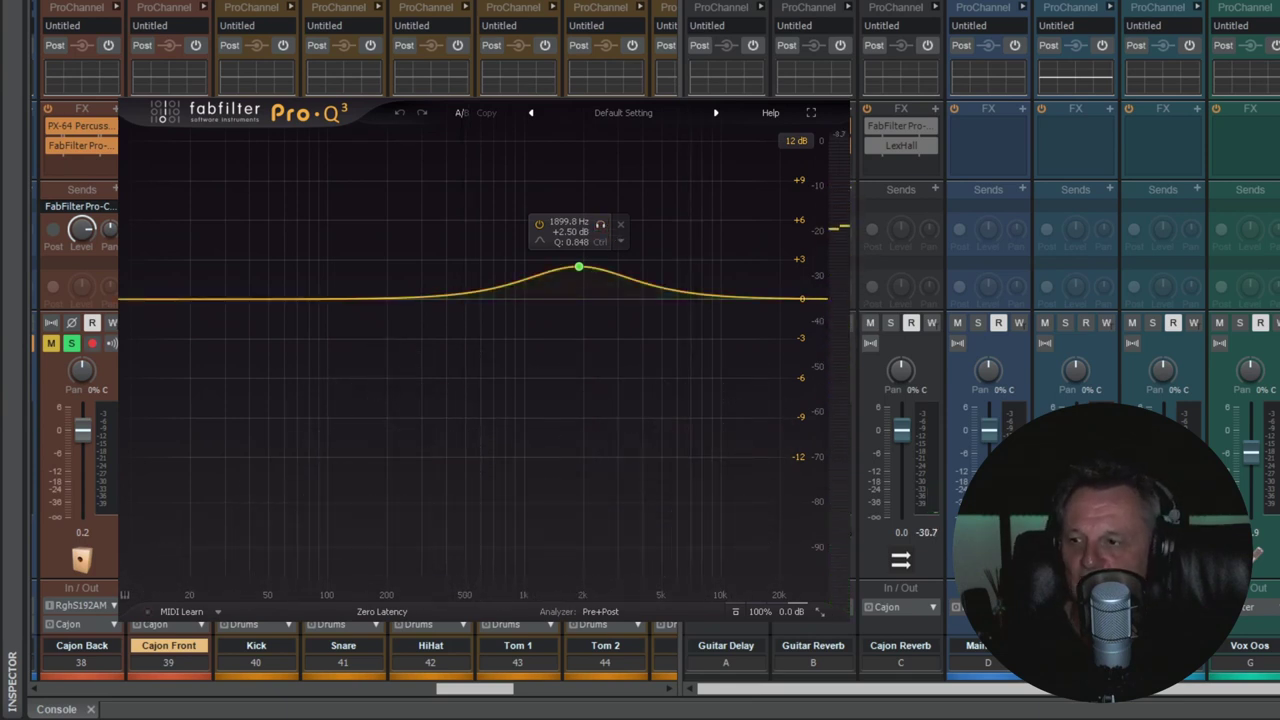
# Step: Unmute Cajon Back and audition both cajon tracks together with their effects
pyautogui.click(51, 343)
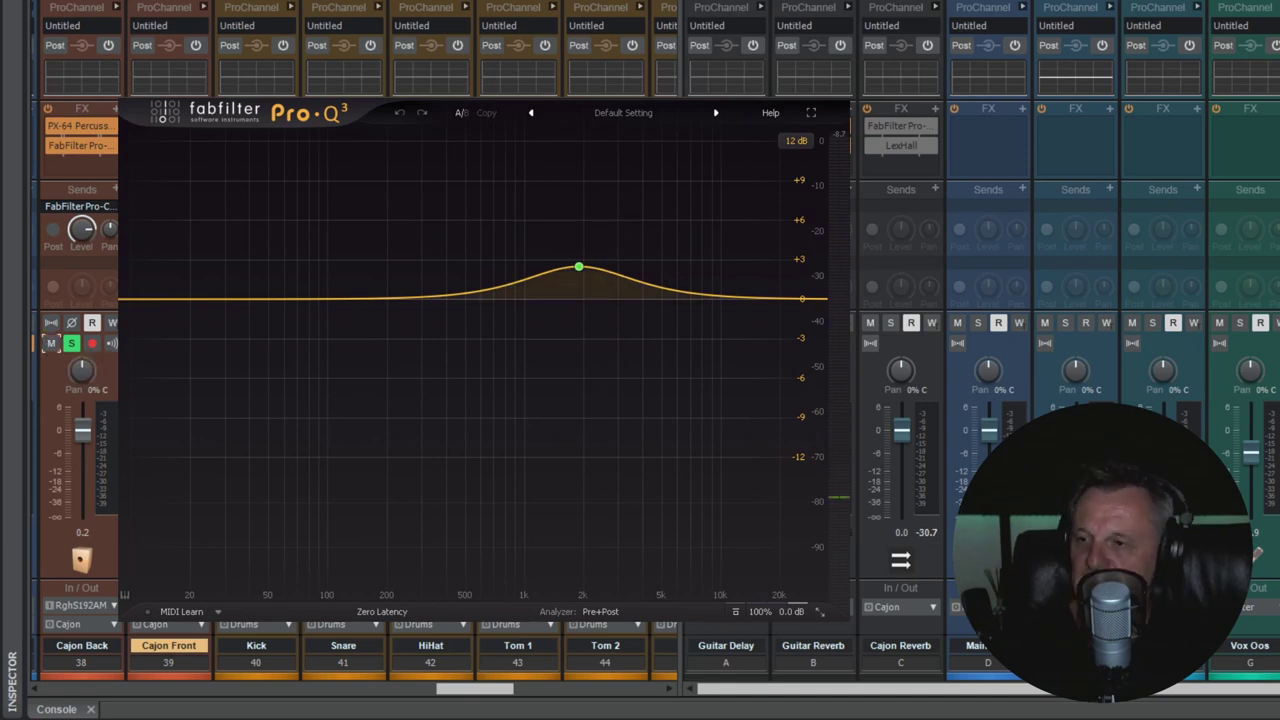
pyautogui.press('space')
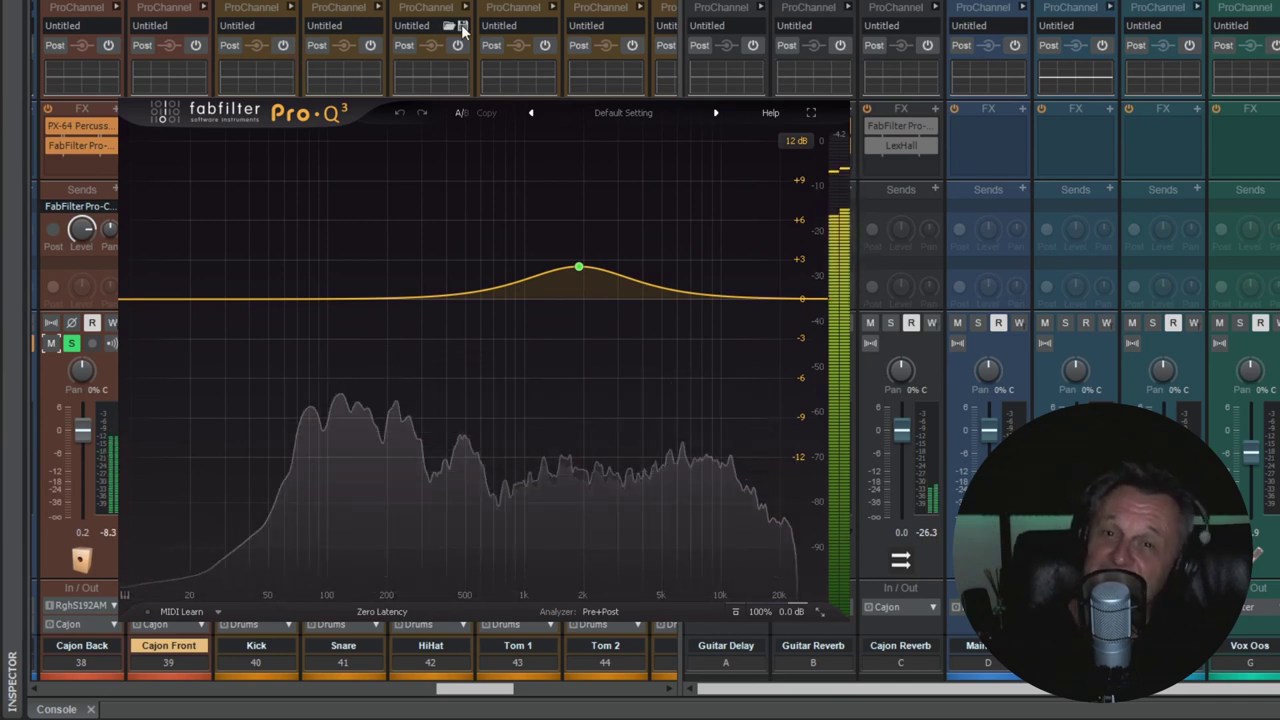
pyautogui.press('space')
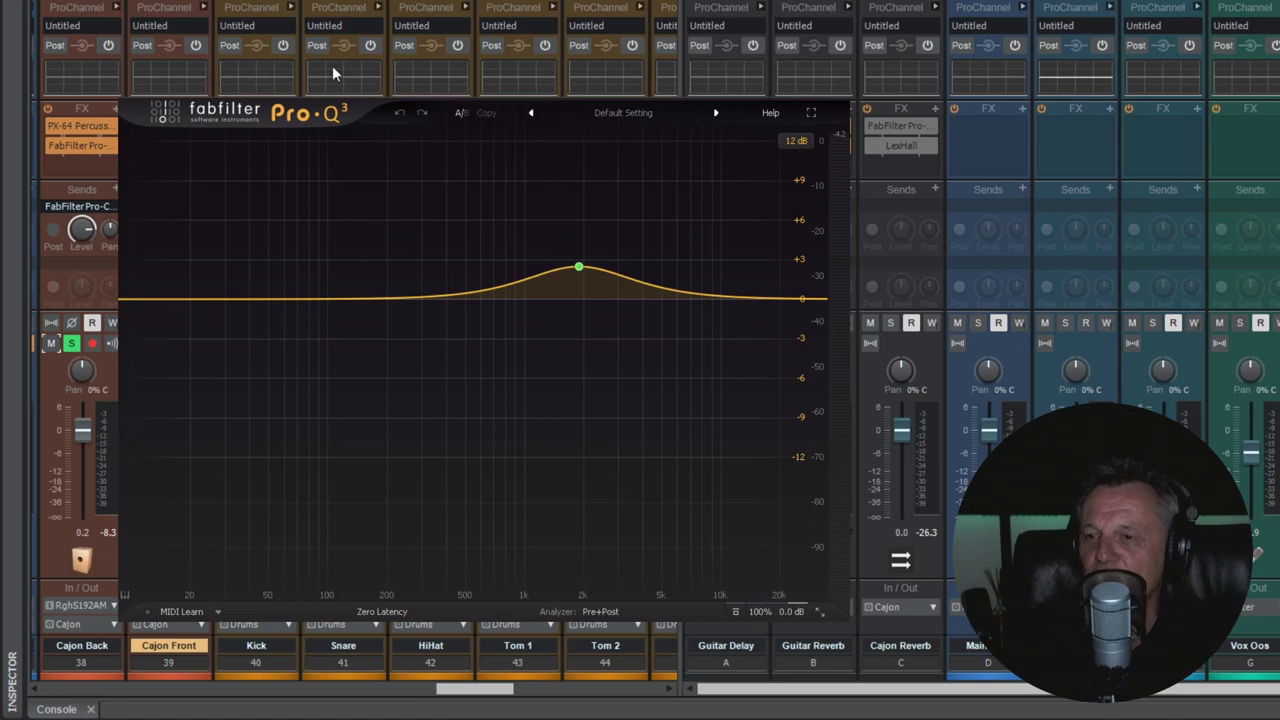
# Step: Open and enable LexHall on the Cajon Reverb bus and examine its Med Hall settings
pyautogui.click(899, 147)
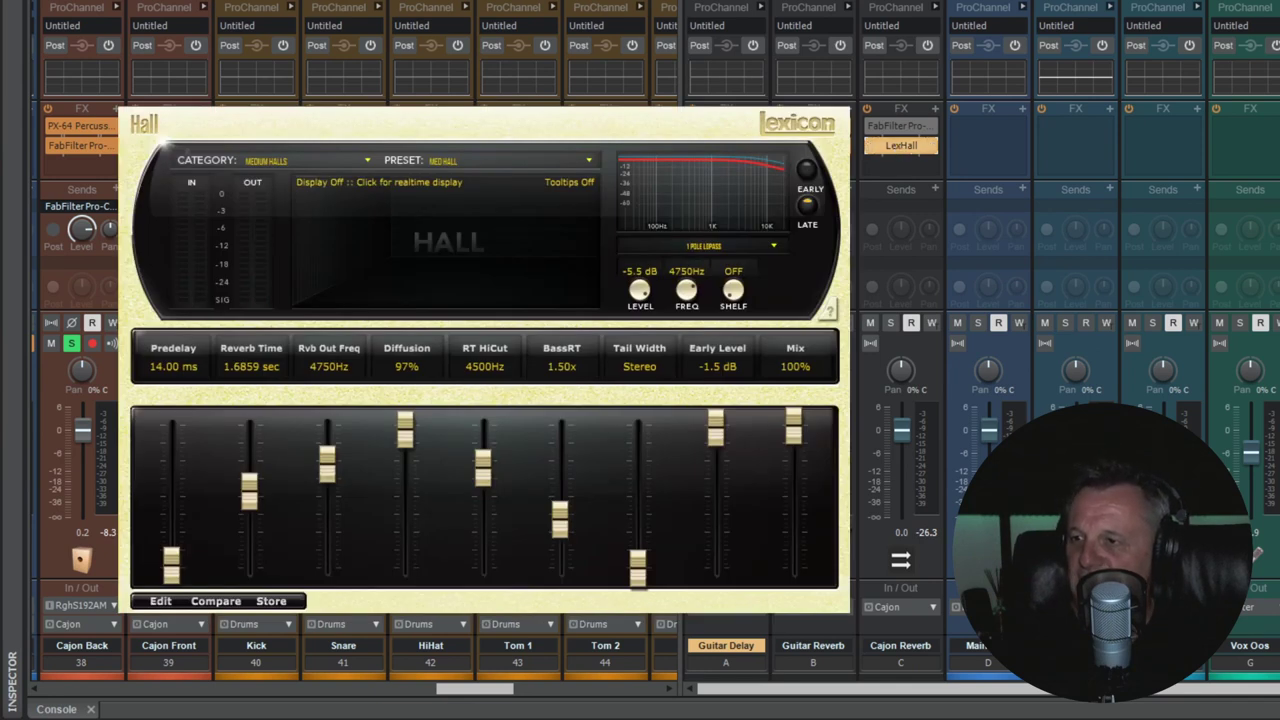
pyautogui.click(183, 12)
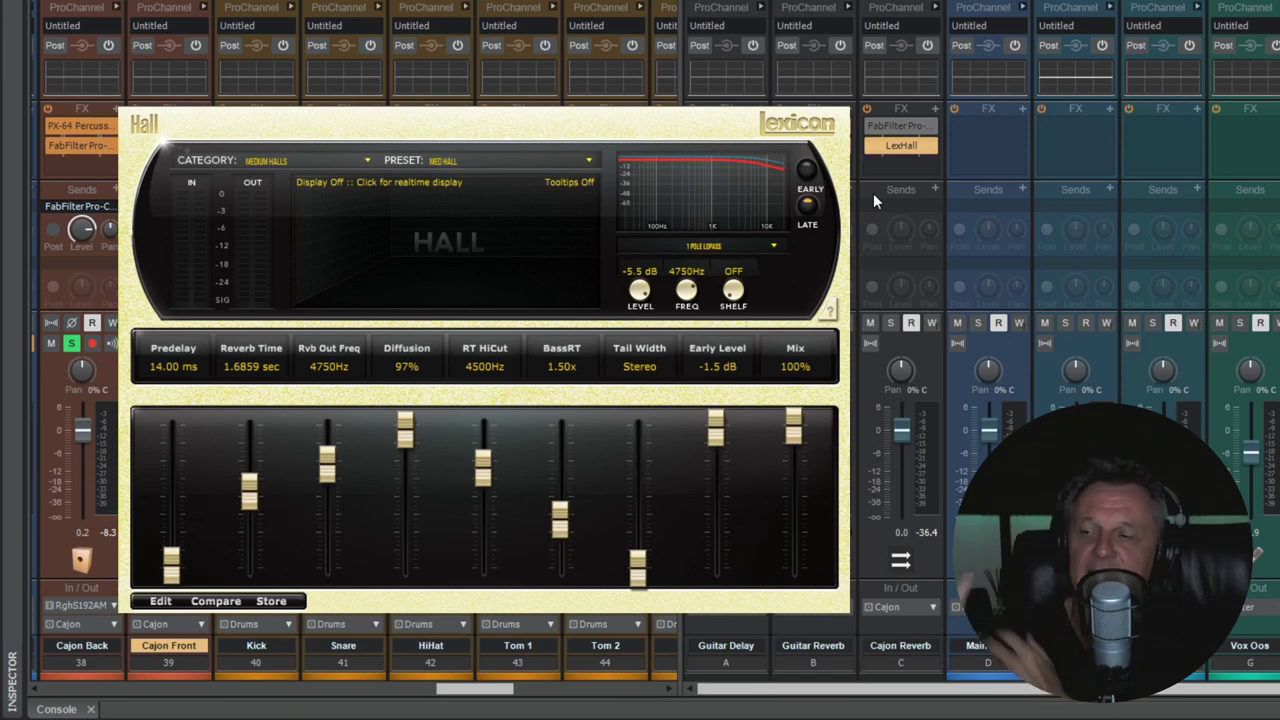
# Step: Open and enable Pro-Q 3 ahead of LexHall on the Cajon Reverb bus and raise its low cut past 500 Hz during playback
pyautogui.doubleClick(903, 128)
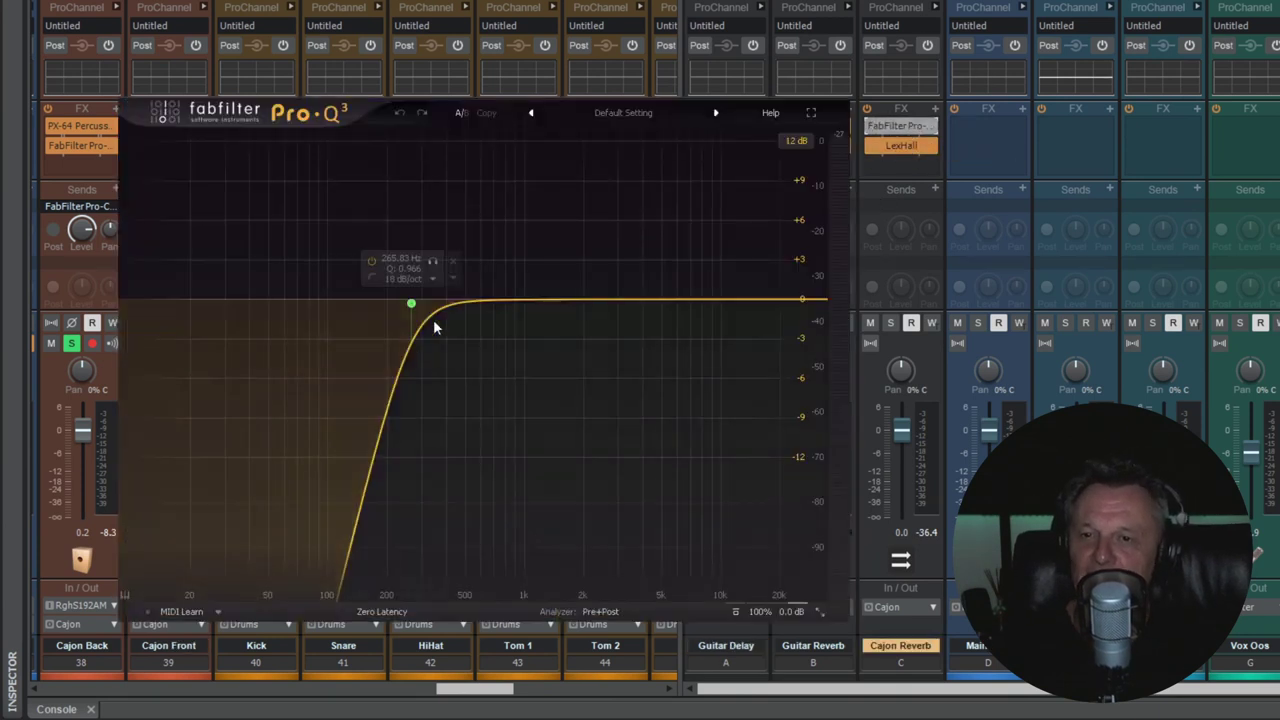
pyautogui.moveTo(411, 304); pyautogui.dragTo(453, 303)
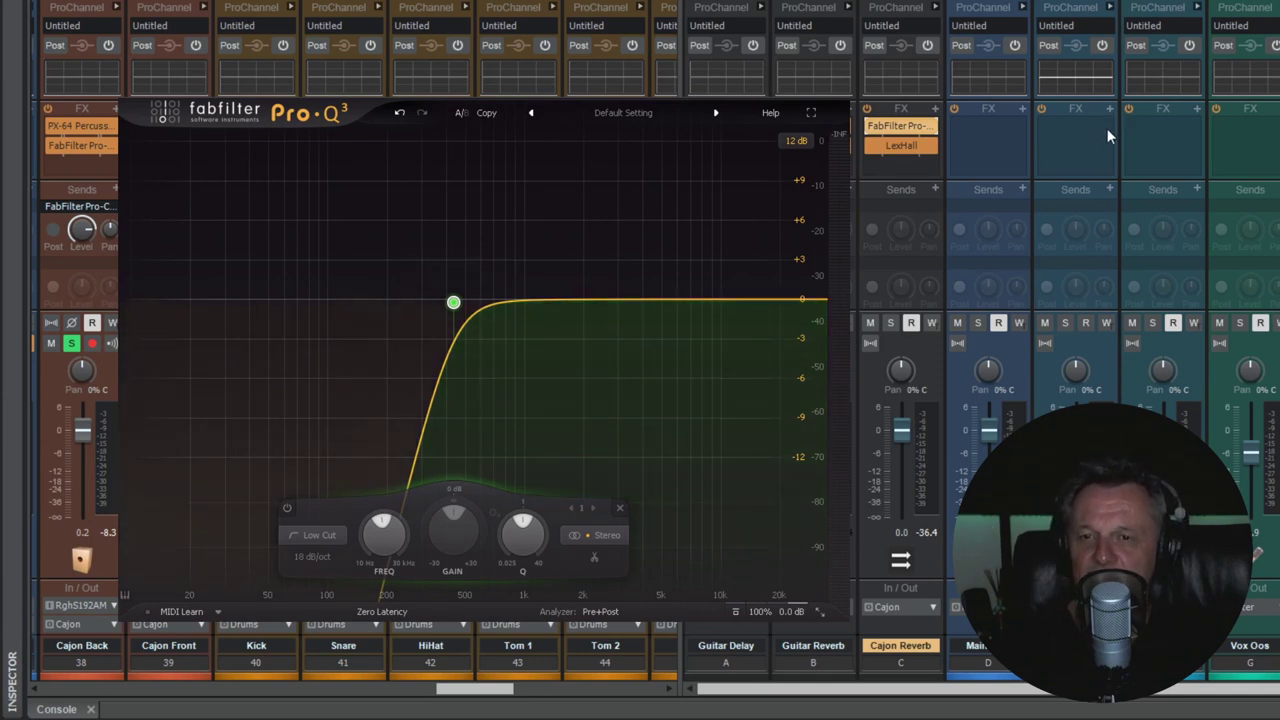
pyautogui.press('space')
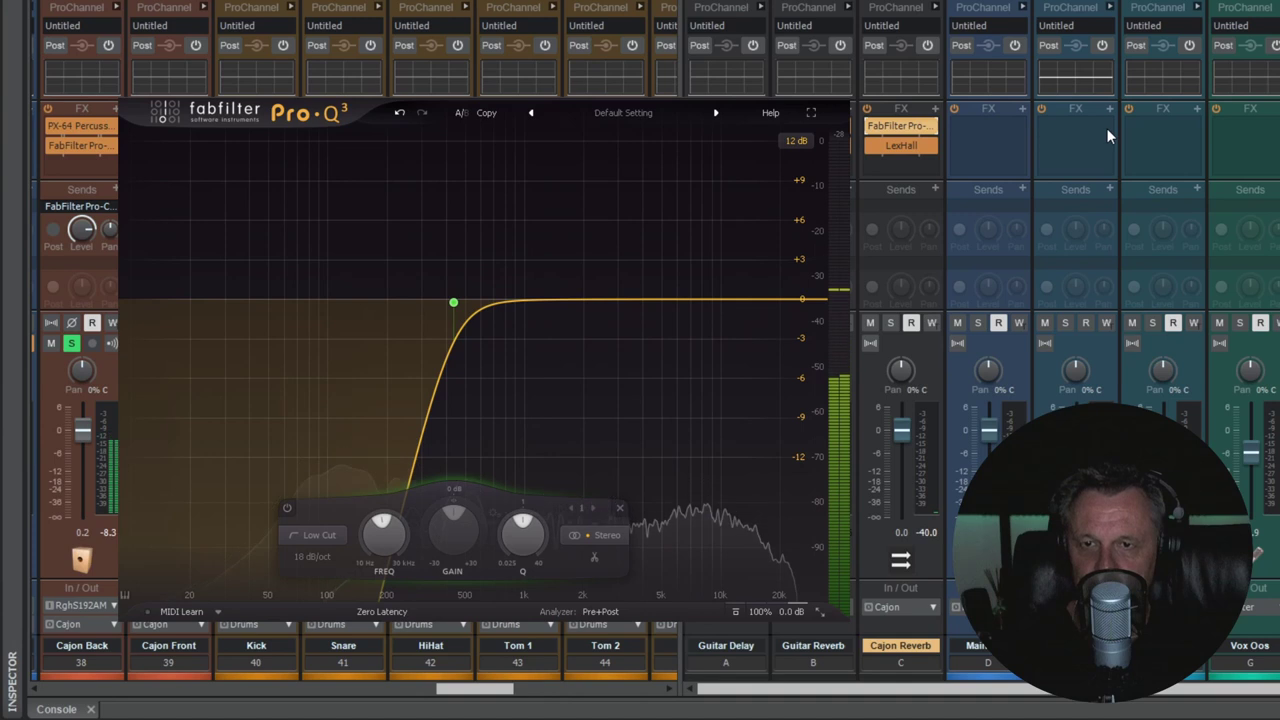
pyautogui.moveTo(456, 320)
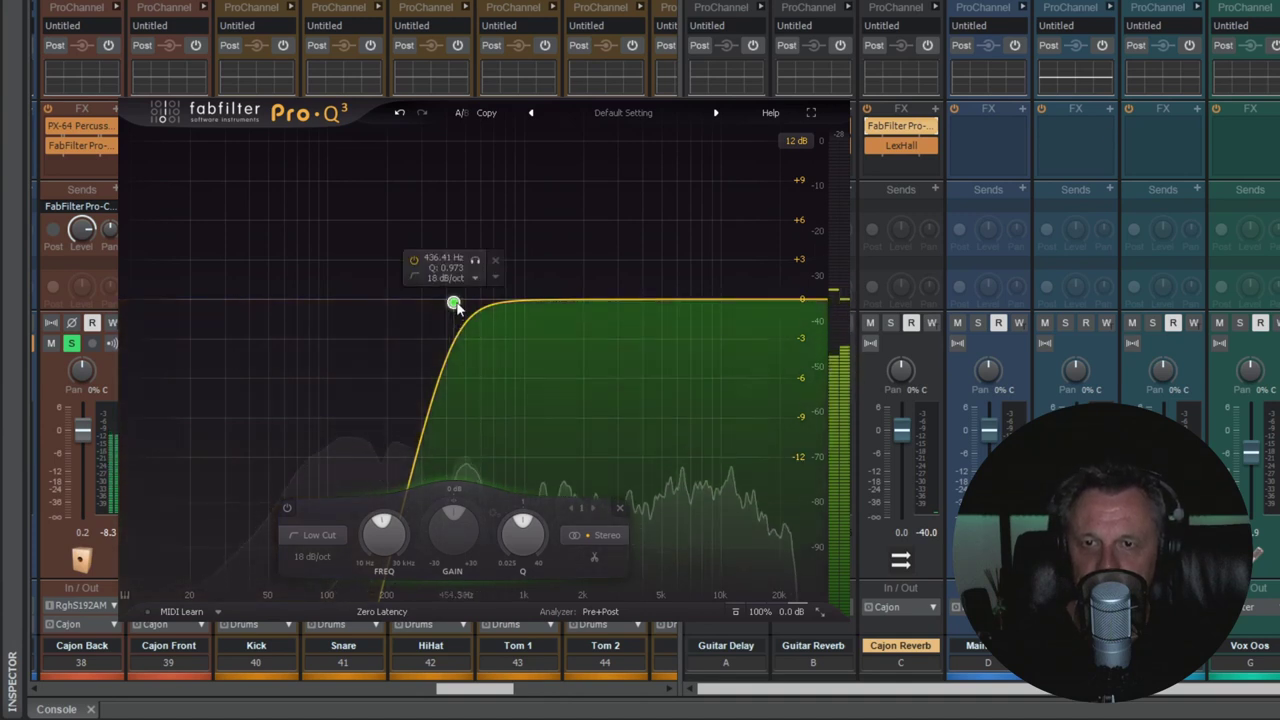
pyautogui.moveTo(455, 305); pyautogui.dragTo(491, 305)
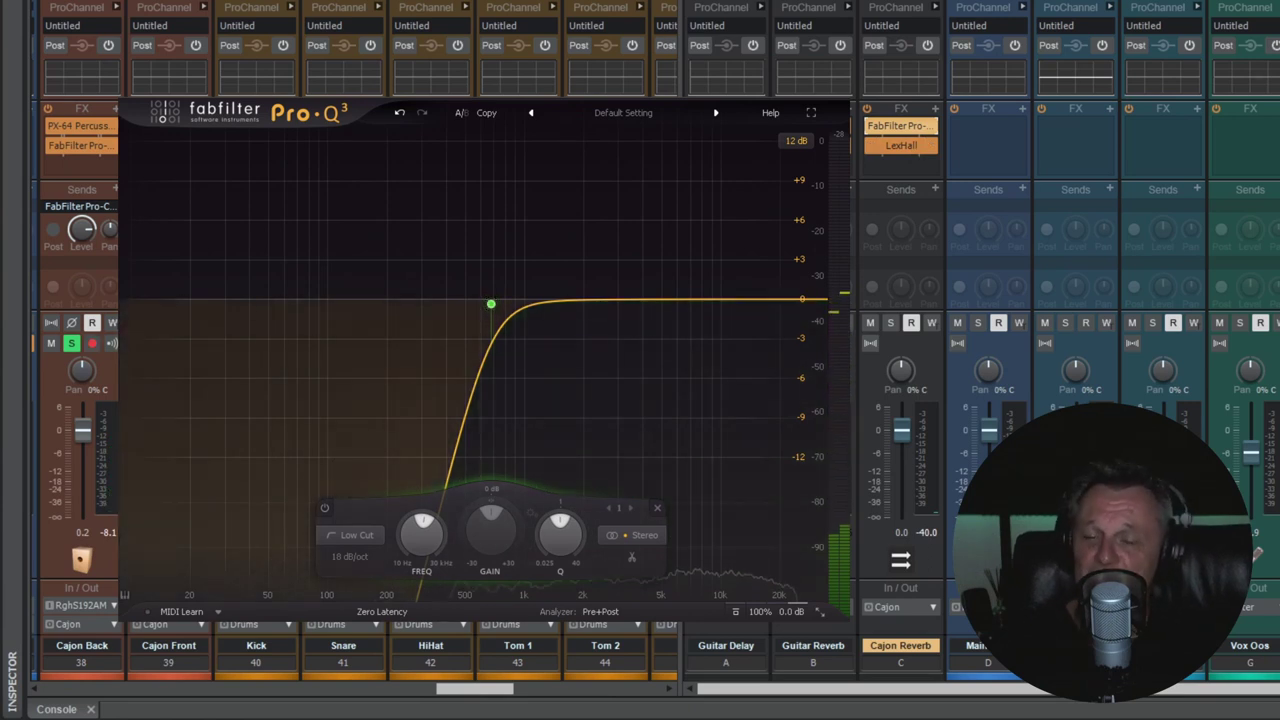
# Step: Stop playback, bring the Bass and Bass Amp tracks into view, and open AmpliTube 4 on the Bass Amp track
pyautogui.moveTo(503, 681); pyautogui.dragTo(420, 705)
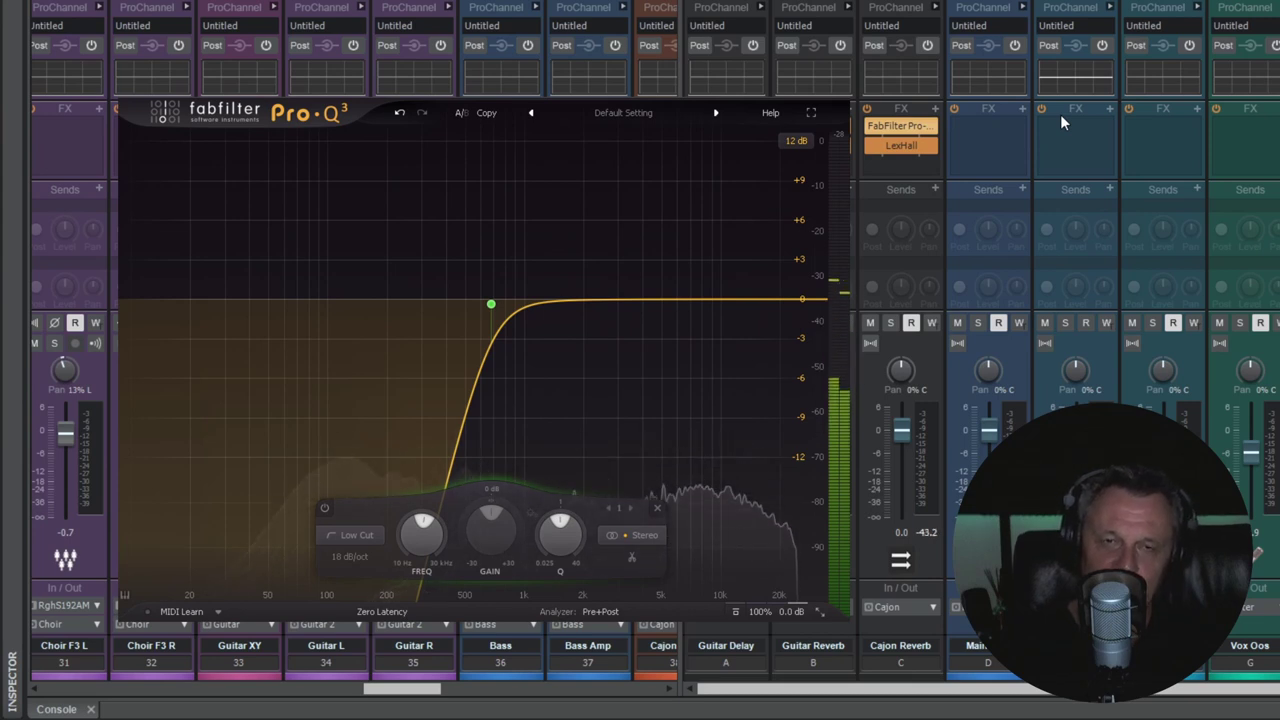
pyautogui.press('space')
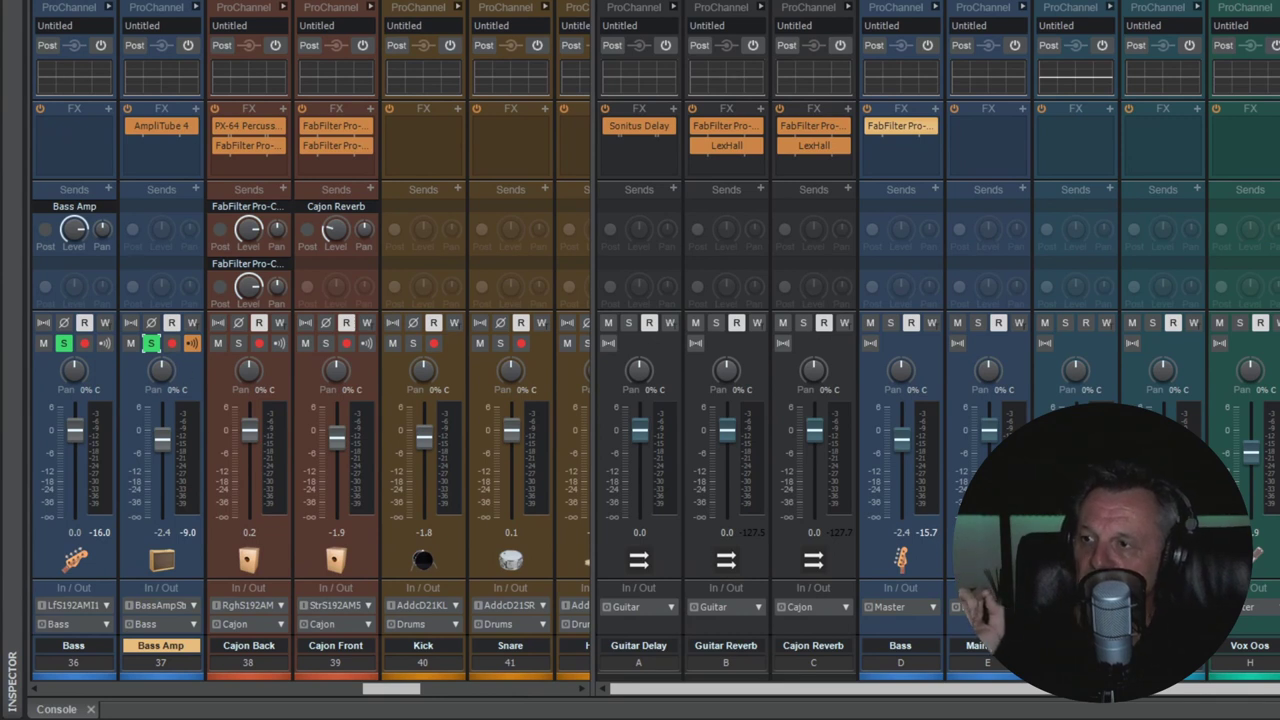
pyautogui.click(73, 645)
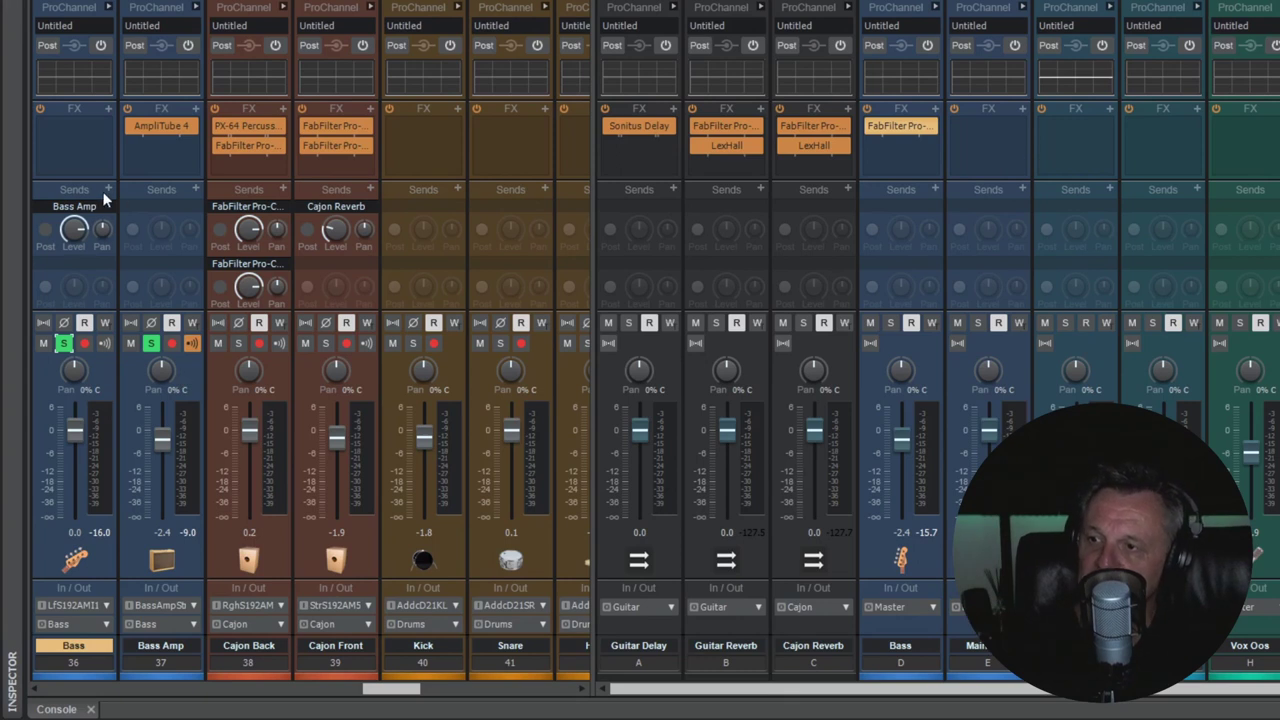
pyautogui.click(194, 370)
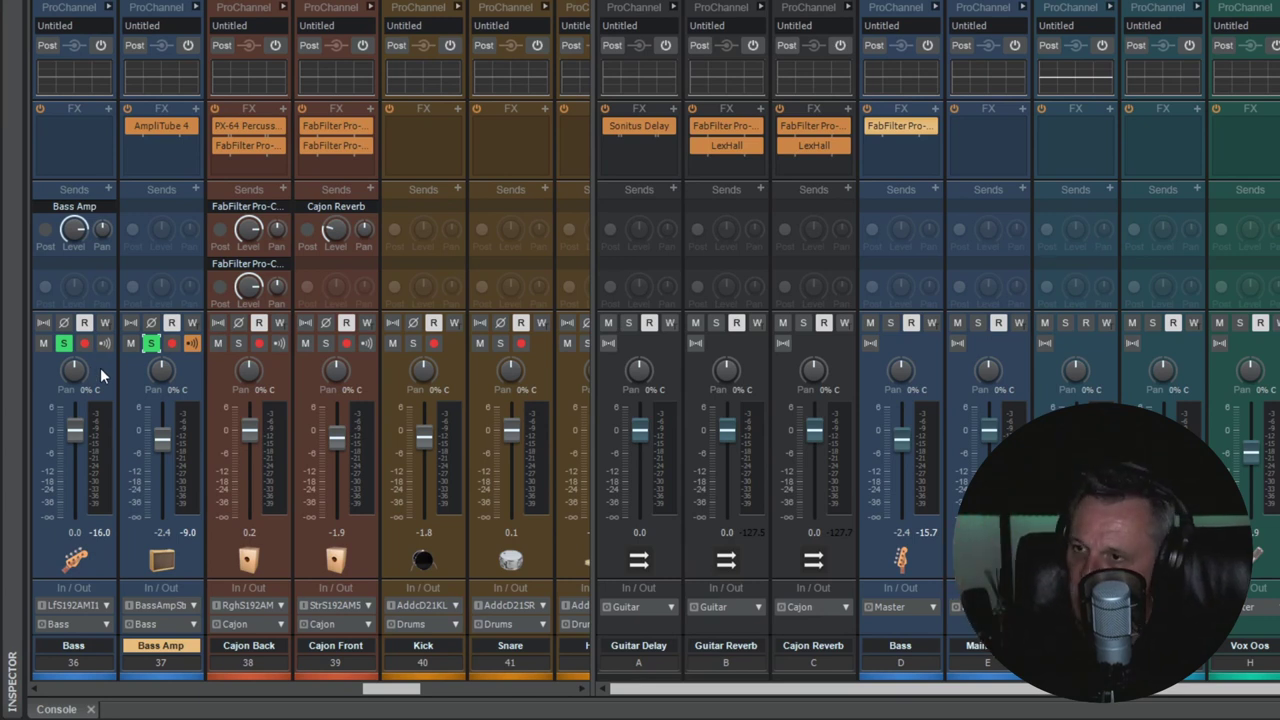
pyautogui.doubleClick(160, 126)
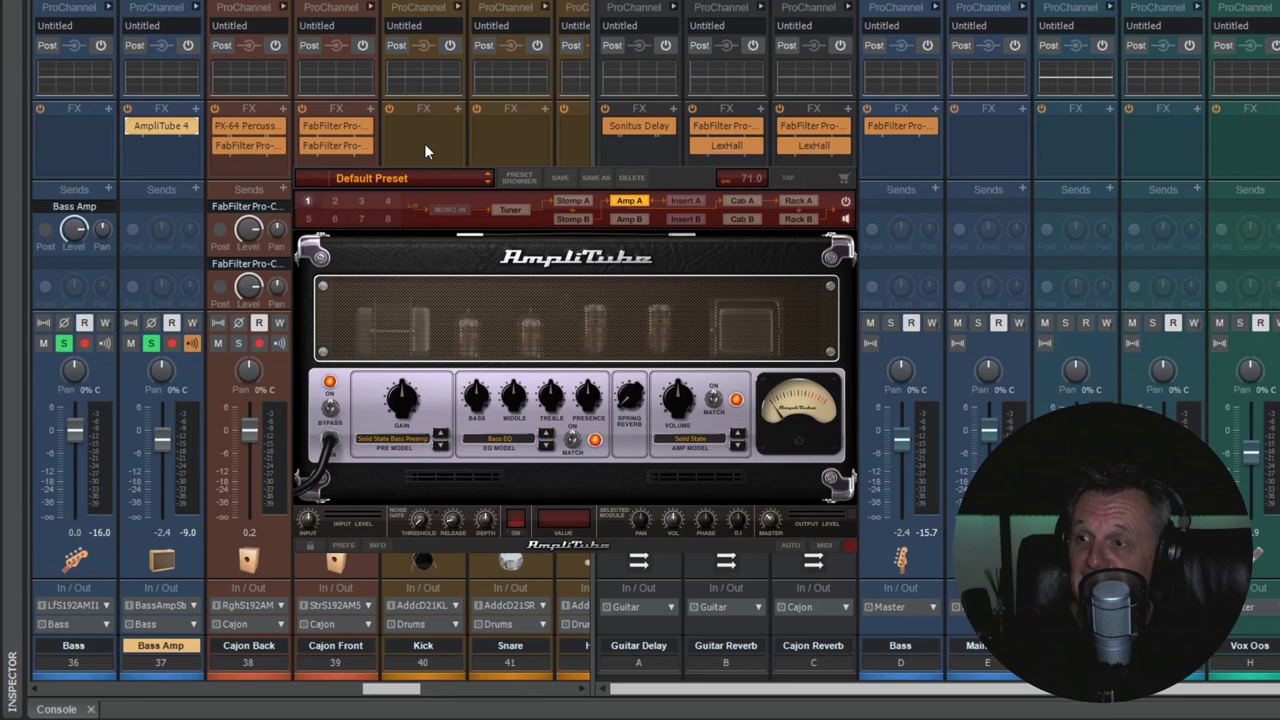
# Step: Take Bass Amp out of solo, open Pro-C 2 on the Bass bus and audition its external side-chain compression with Bass and Cajon Back
pyautogui.click(151, 344)
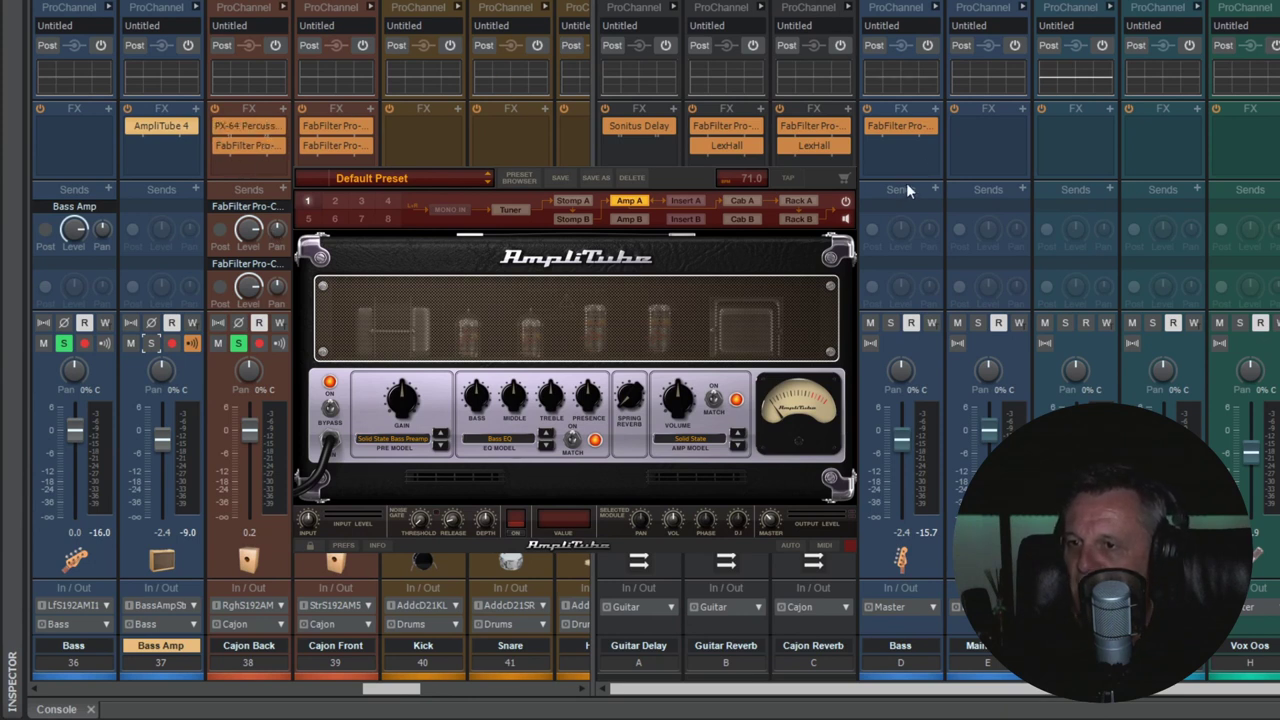
pyautogui.click(926, 563)
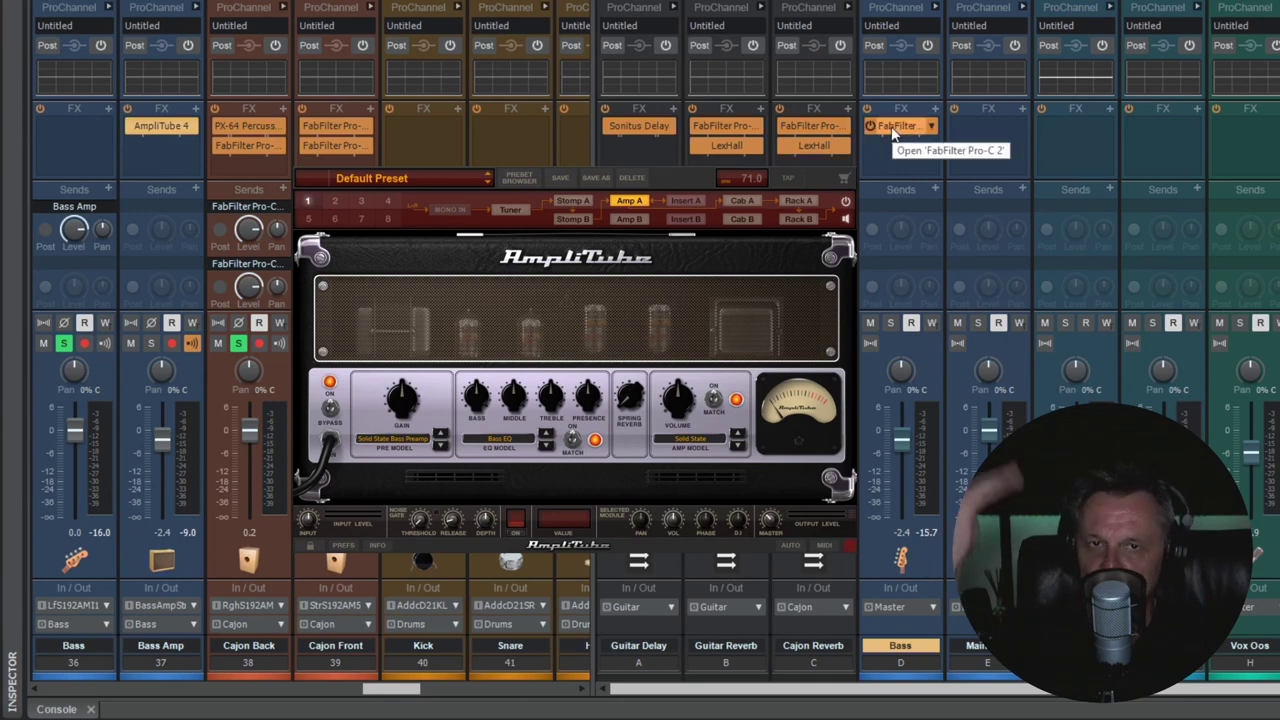
pyautogui.click(893, 130)
pyautogui.doubleClick(893, 130)
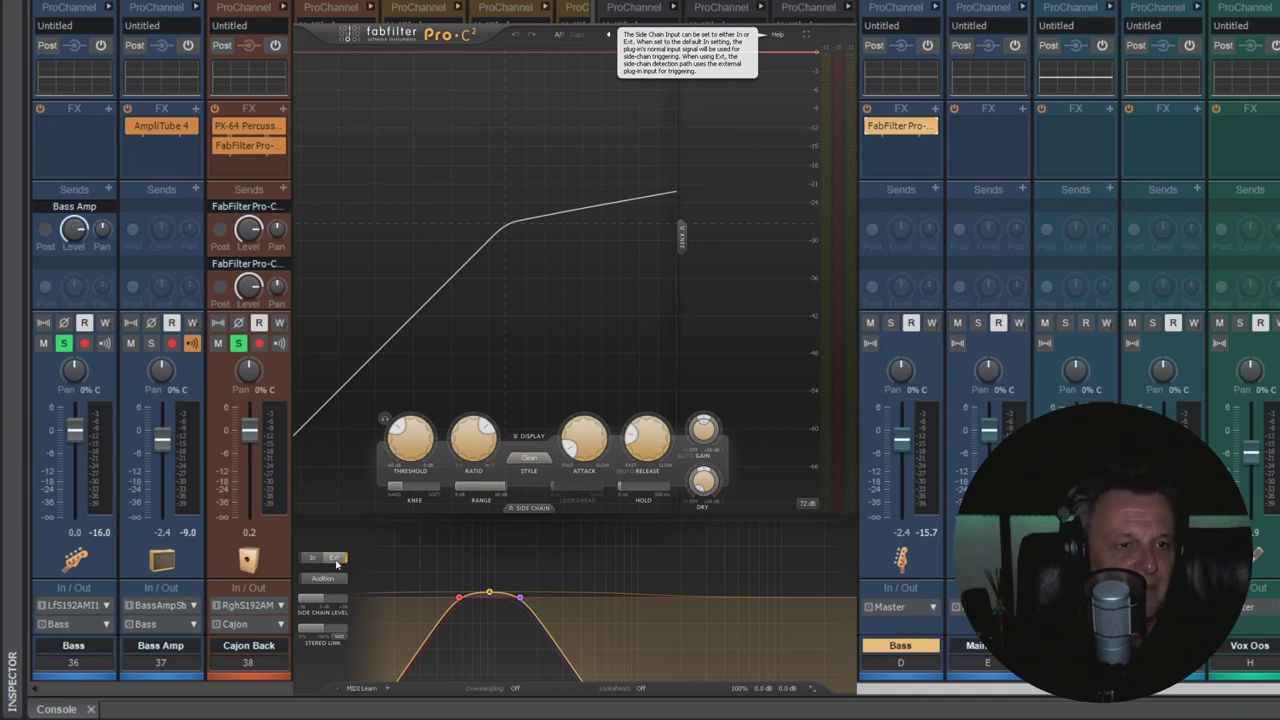
pyautogui.click(268, 549)
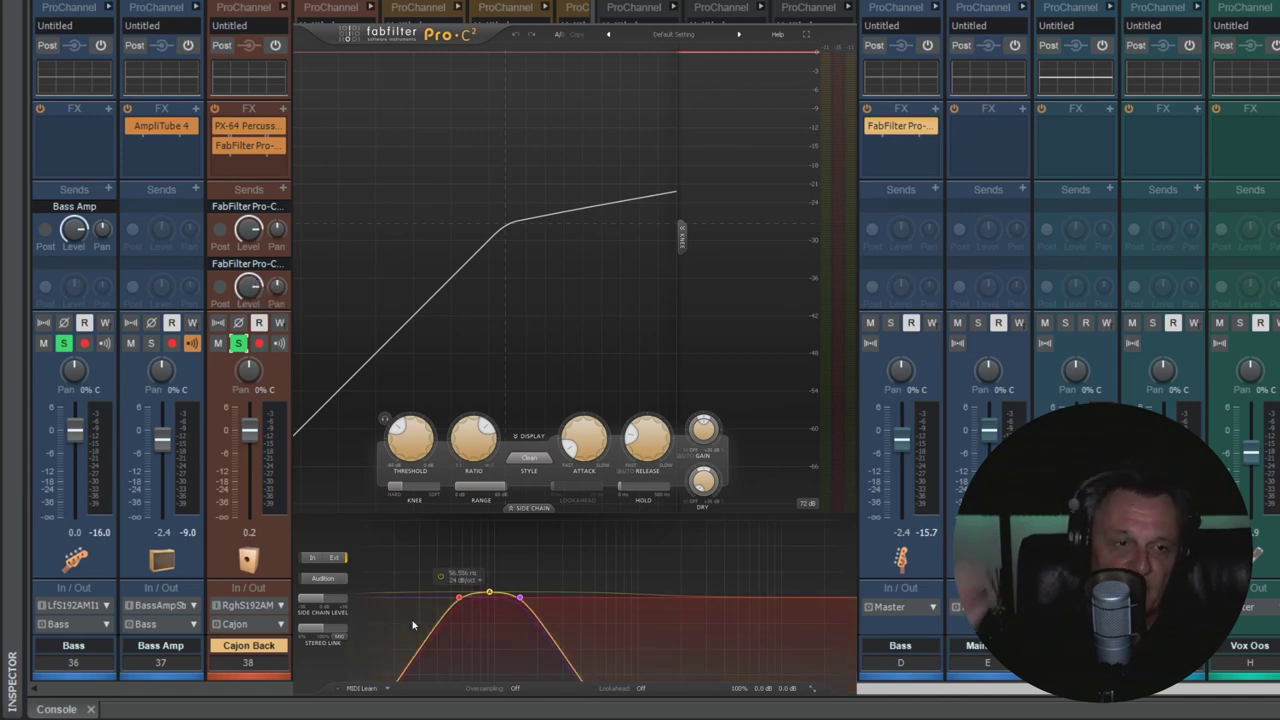
pyautogui.moveTo(479, 650)
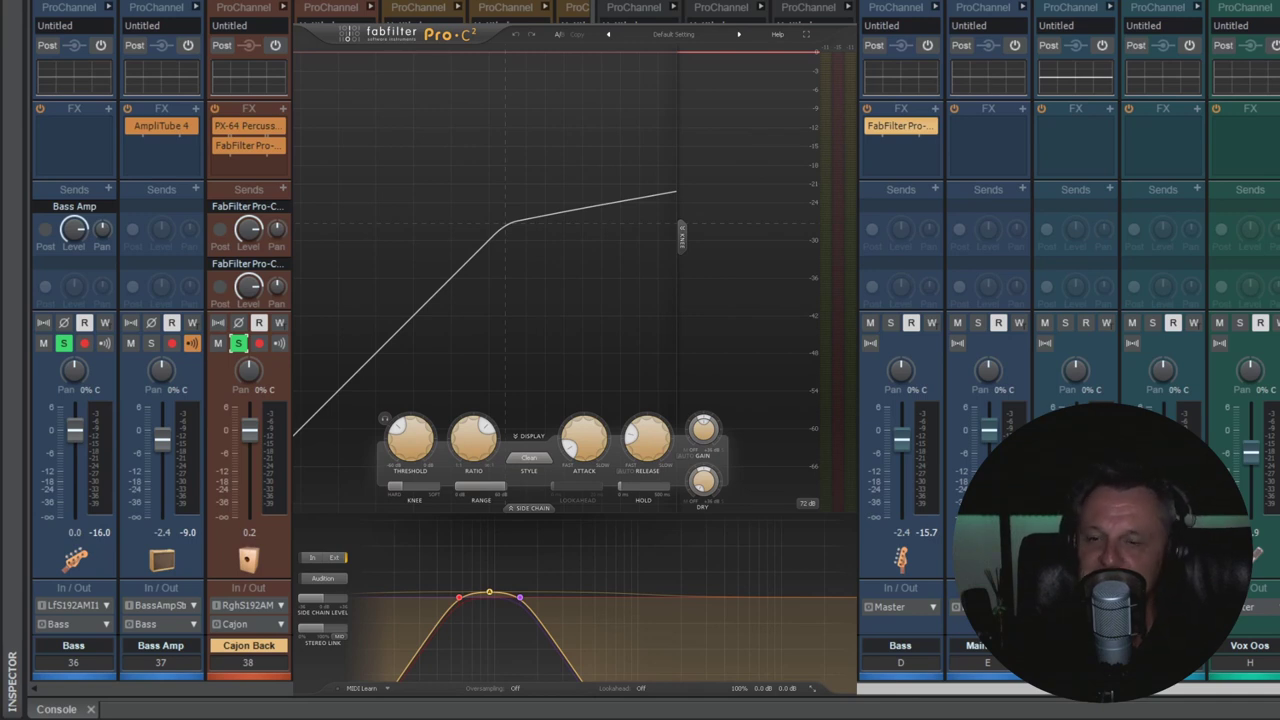
pyautogui.press('space')
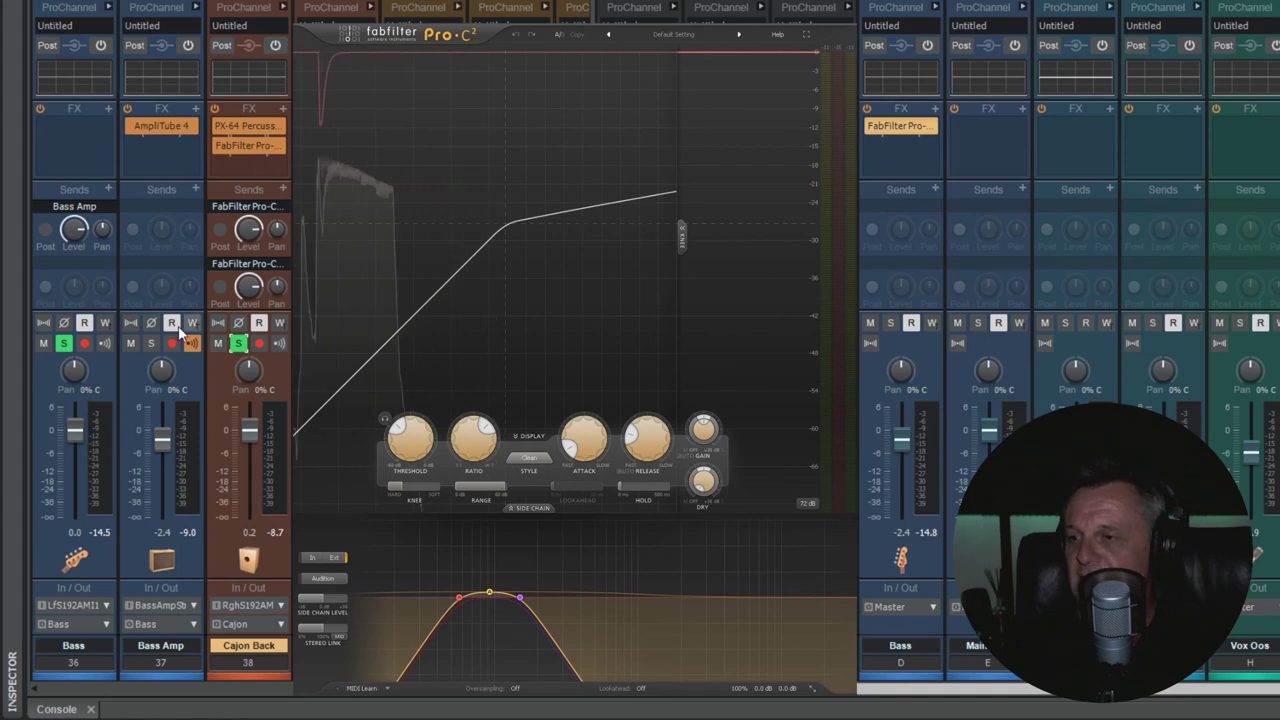
# Step: Solo the Bass Amp track, start playback, and add the Guitar XY track to the solo mix
pyautogui.click(151, 343)
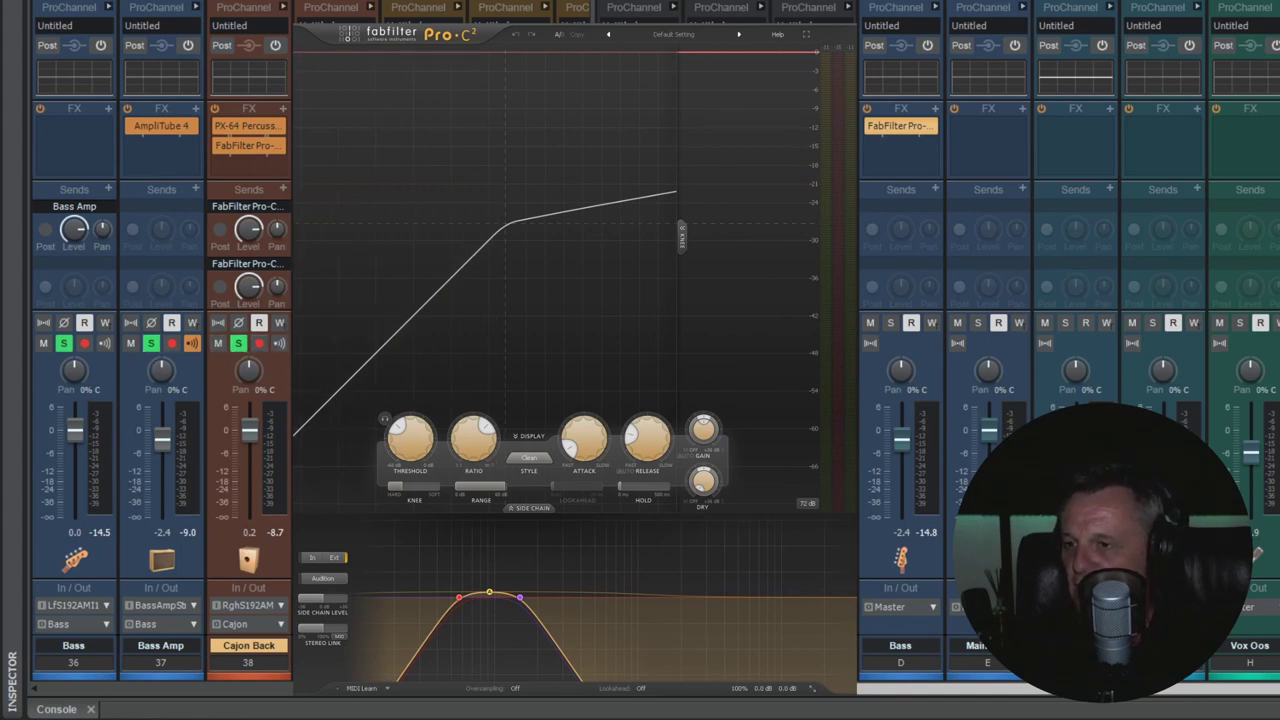
pyautogui.hscroll(-3, 415, 698)
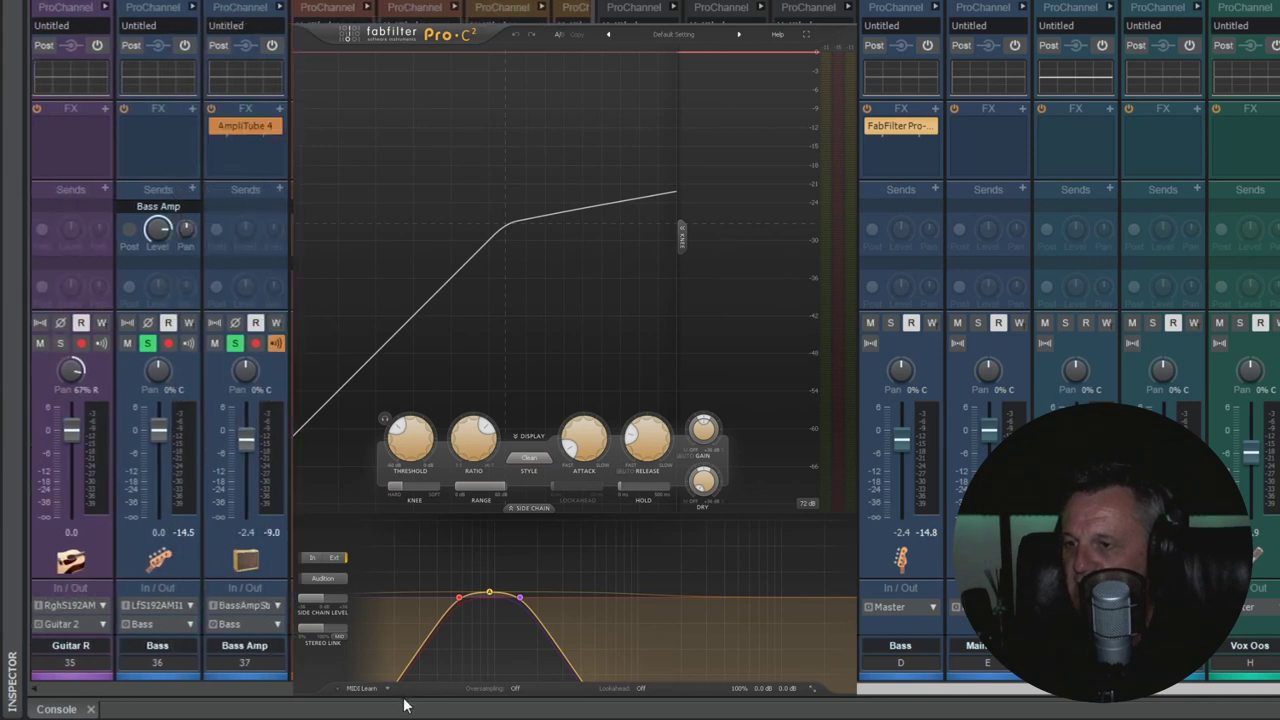
pyautogui.press('space')
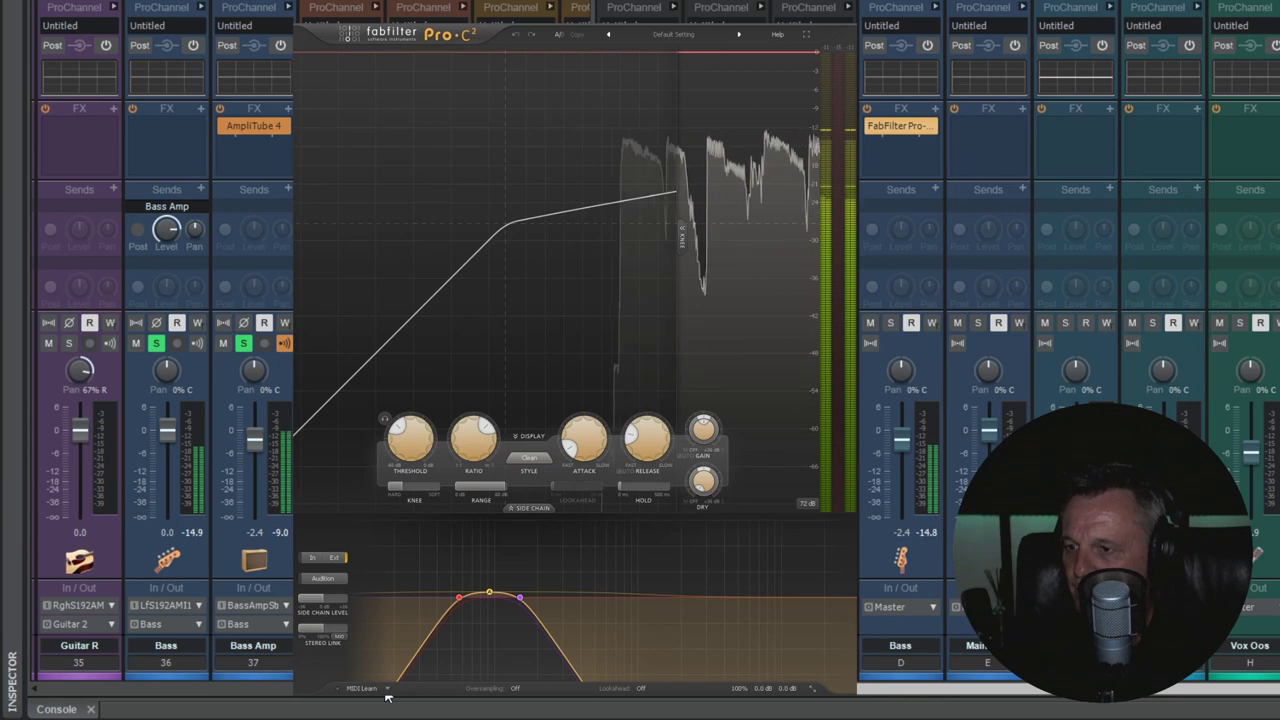
pyautogui.hscroll(-3, 388, 697)
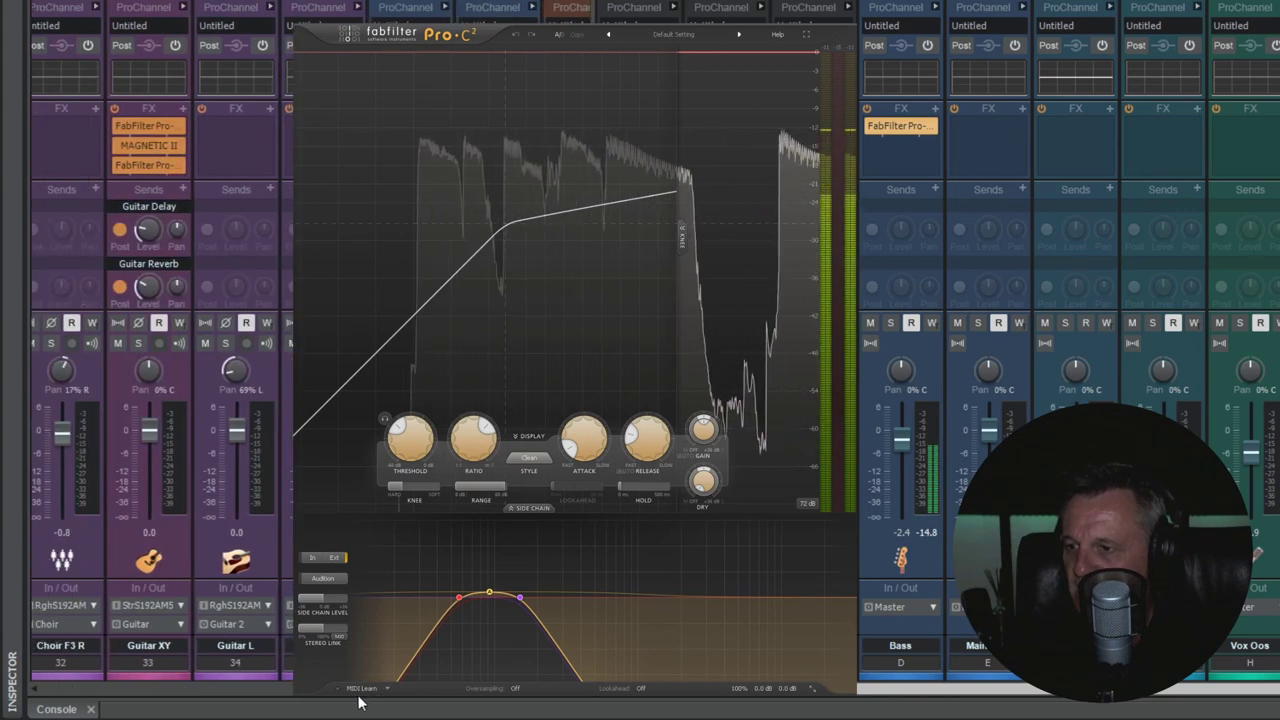
pyautogui.click(138, 343)
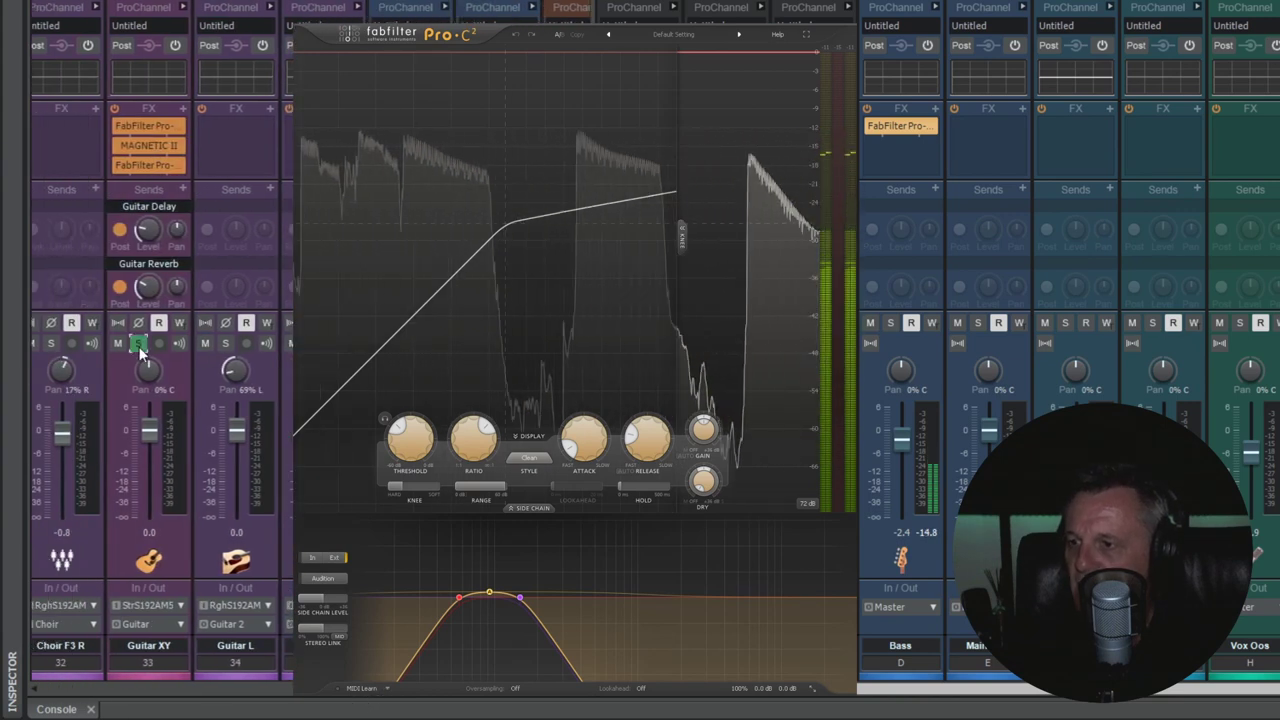
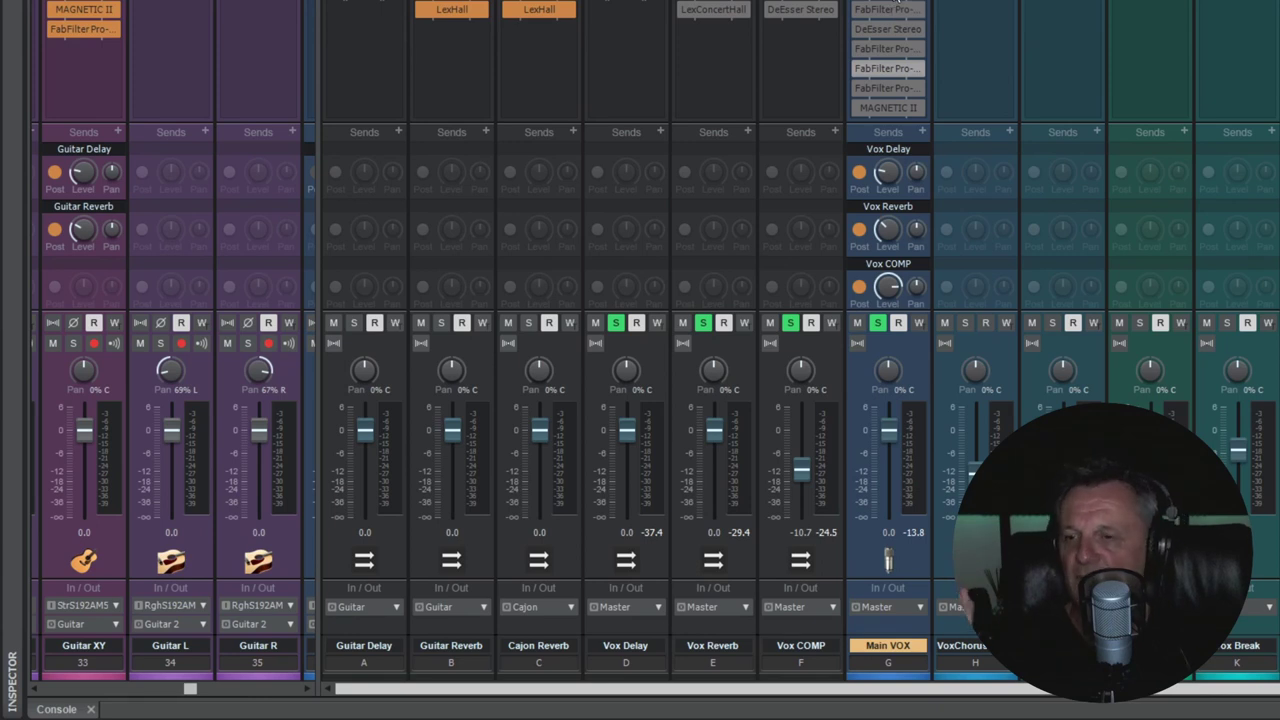
# Step: Open the FR-Gate 87 on the Main VOX bus and audition it, and enable Pro-Q 3 with its low cut at about 52 Hz
pyautogui.click(890, 3)
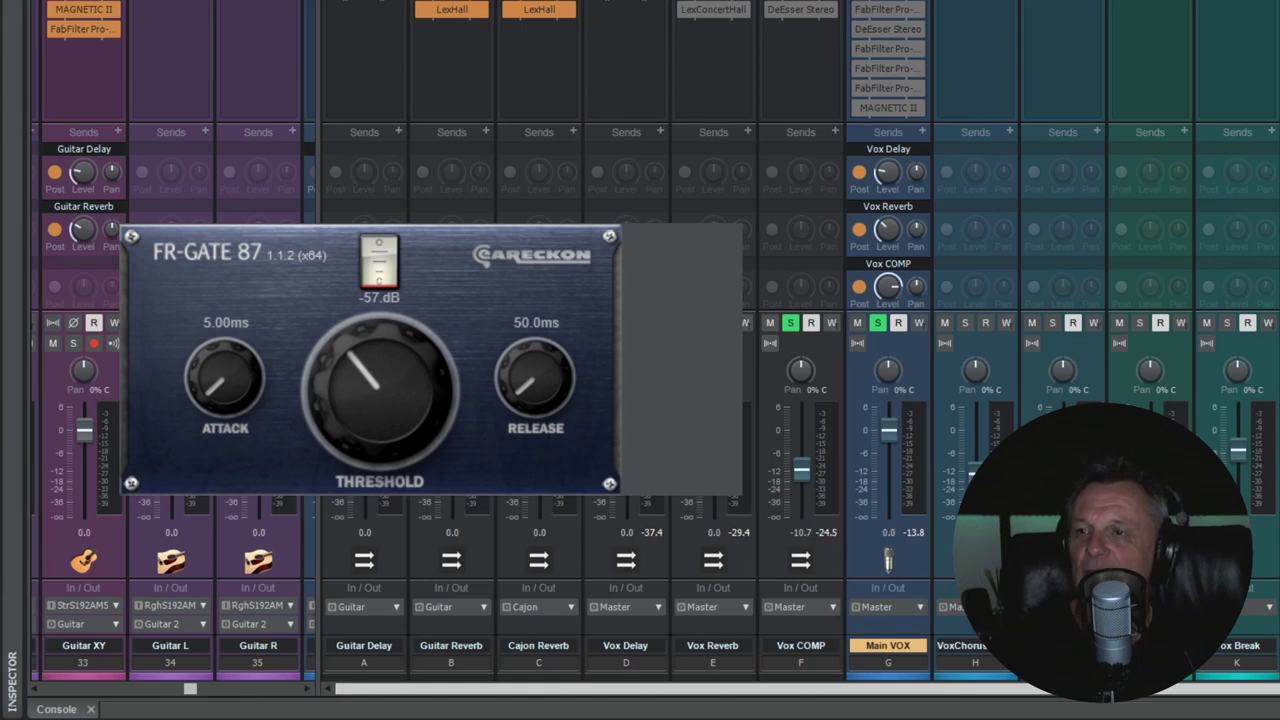
pyautogui.press('space')
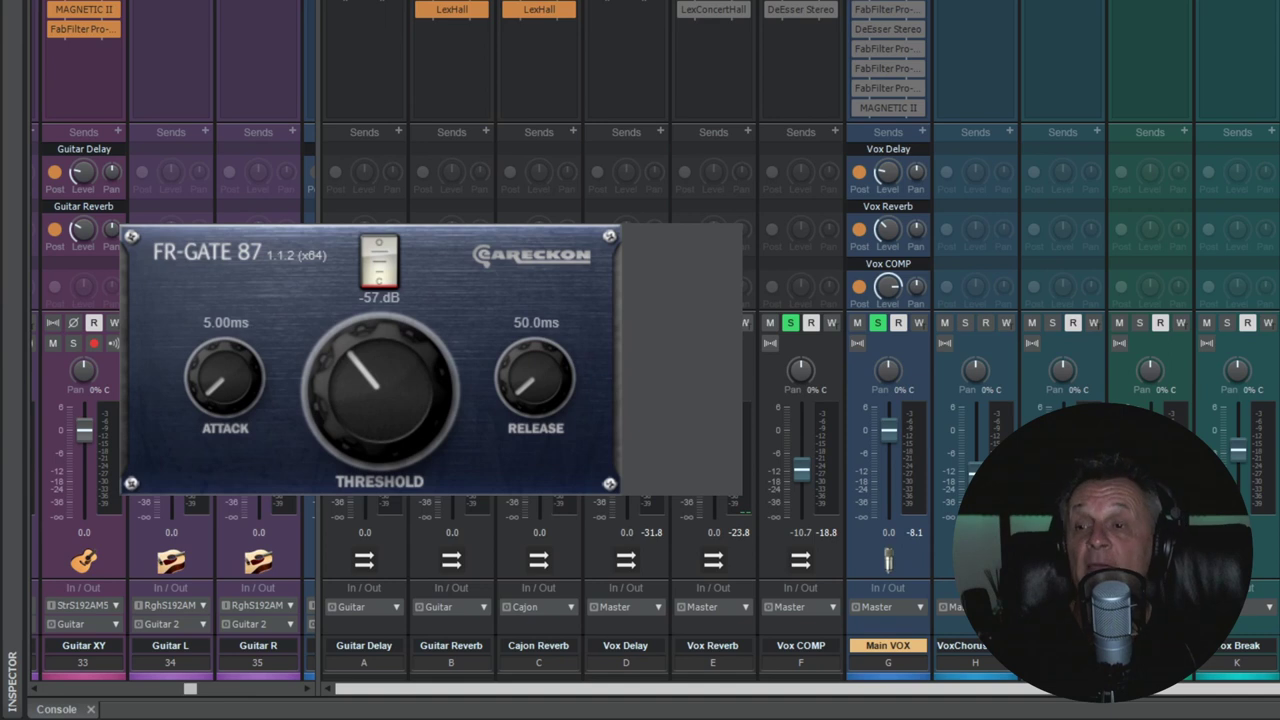
pyautogui.click(882, 12)
pyautogui.click(882, 12)
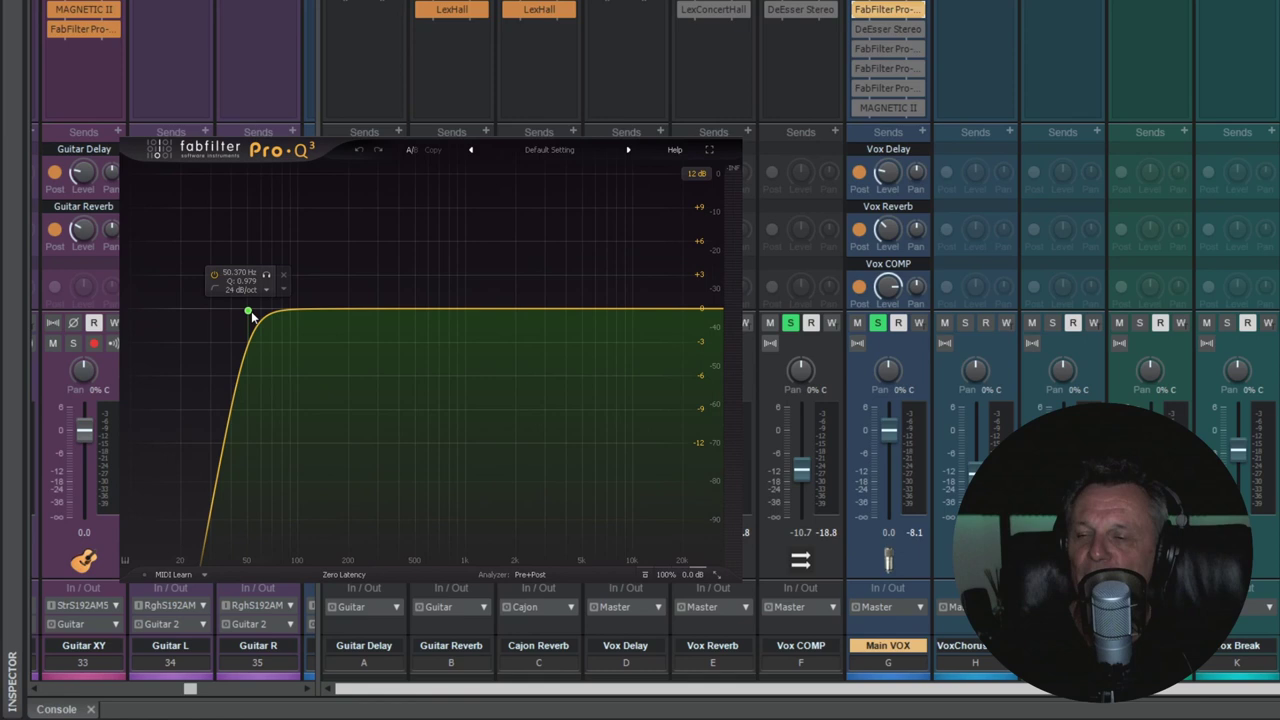
pyautogui.moveTo(250, 313); pyautogui.dragTo(251, 314)
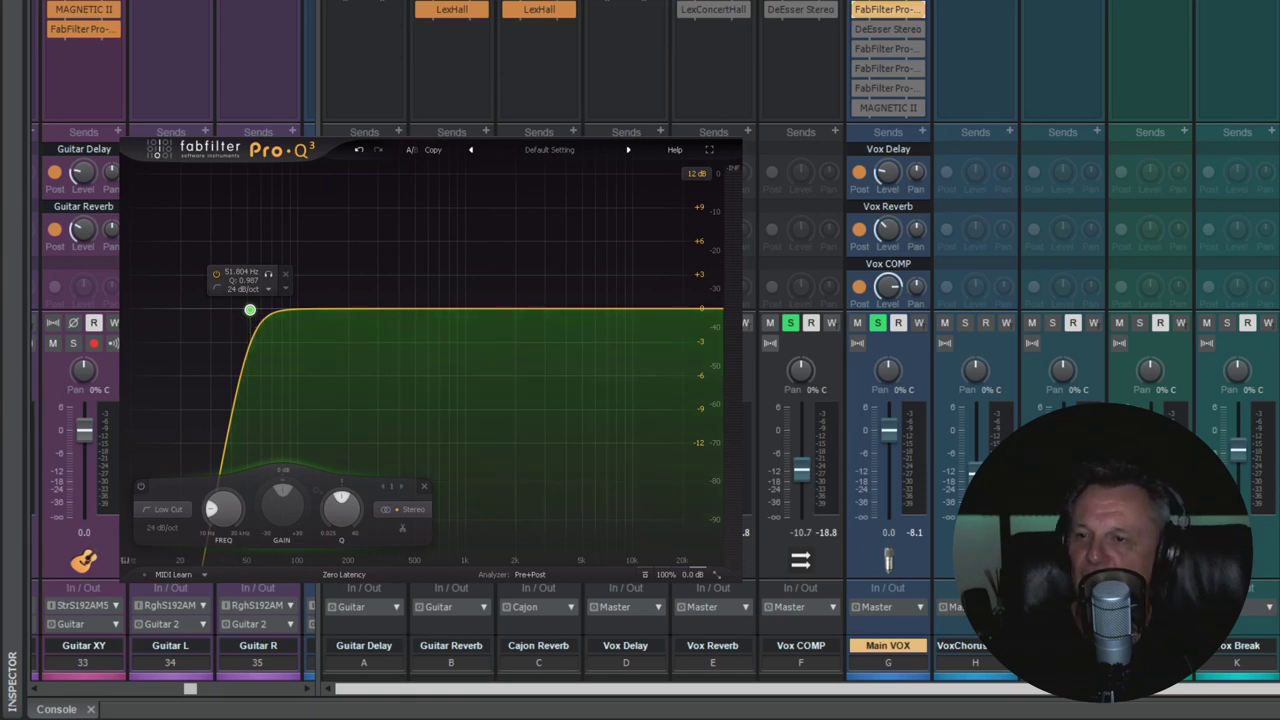
pyautogui.click(885, 9)
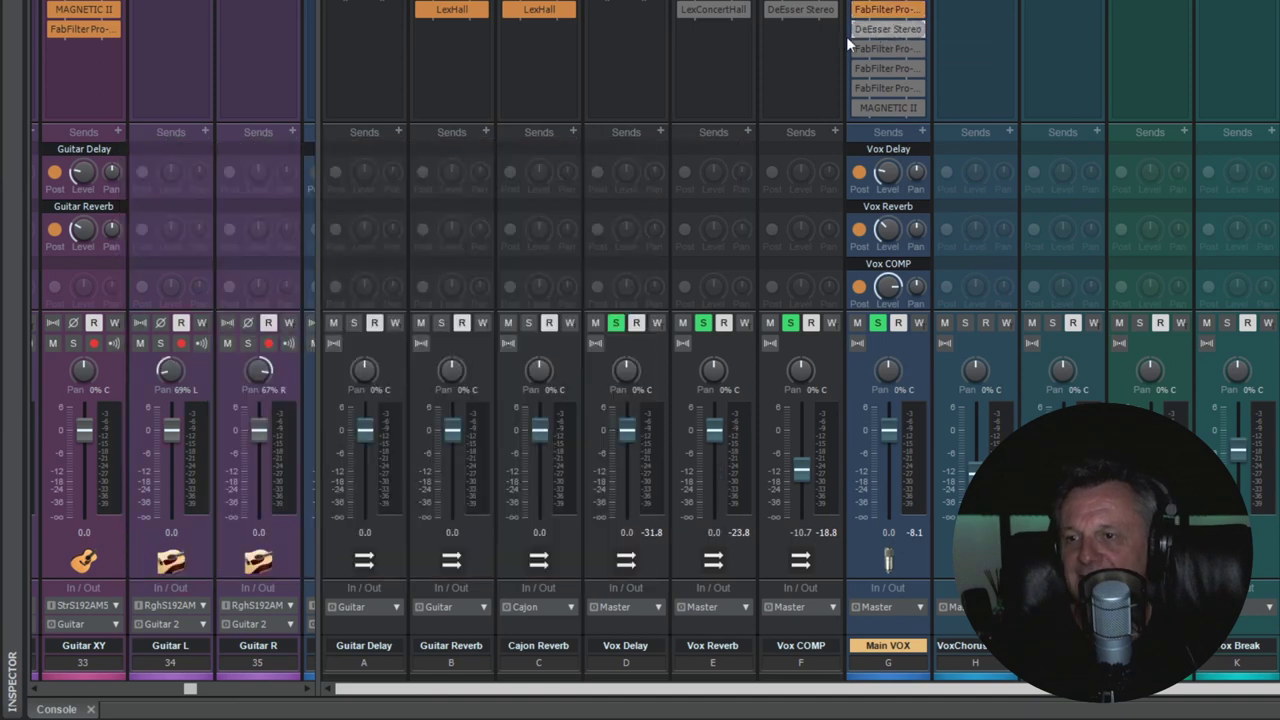
# Step: Open and enable DeEsser Stereo on the Main VOX bus and audition its effect on the vocal
pyautogui.click(858, 30)
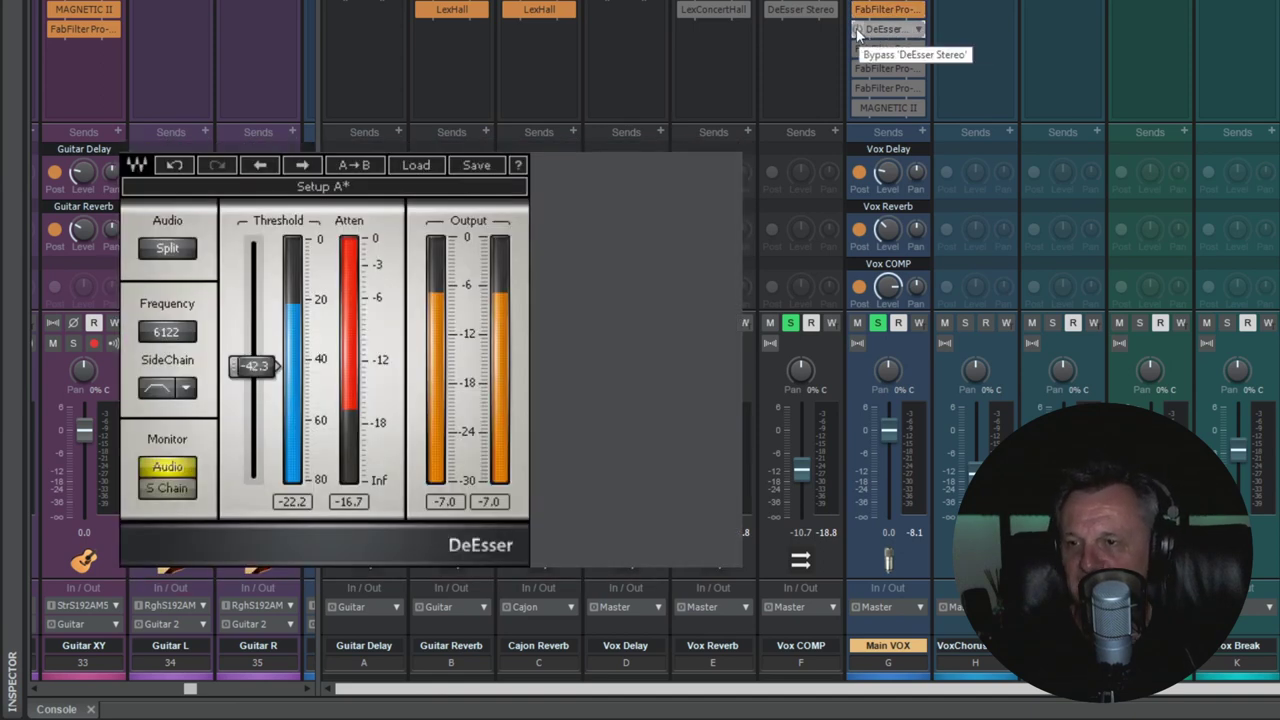
pyautogui.click(858, 30)
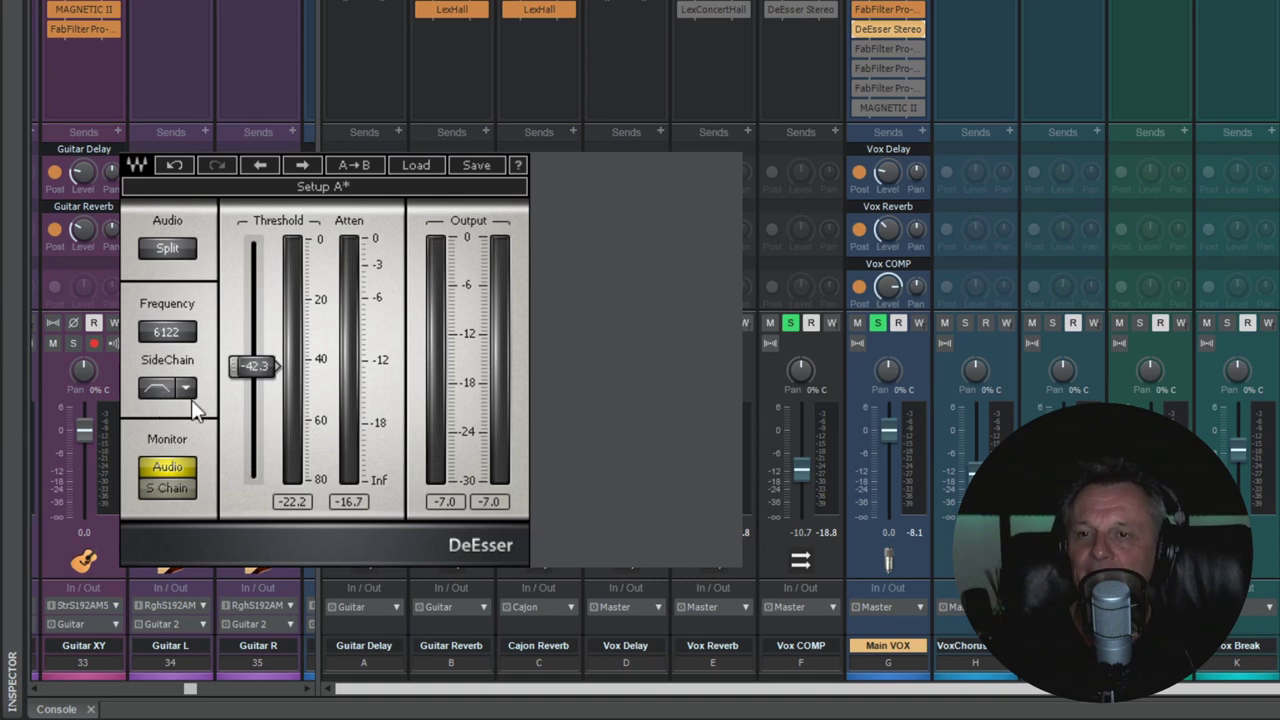
pyautogui.press('space')
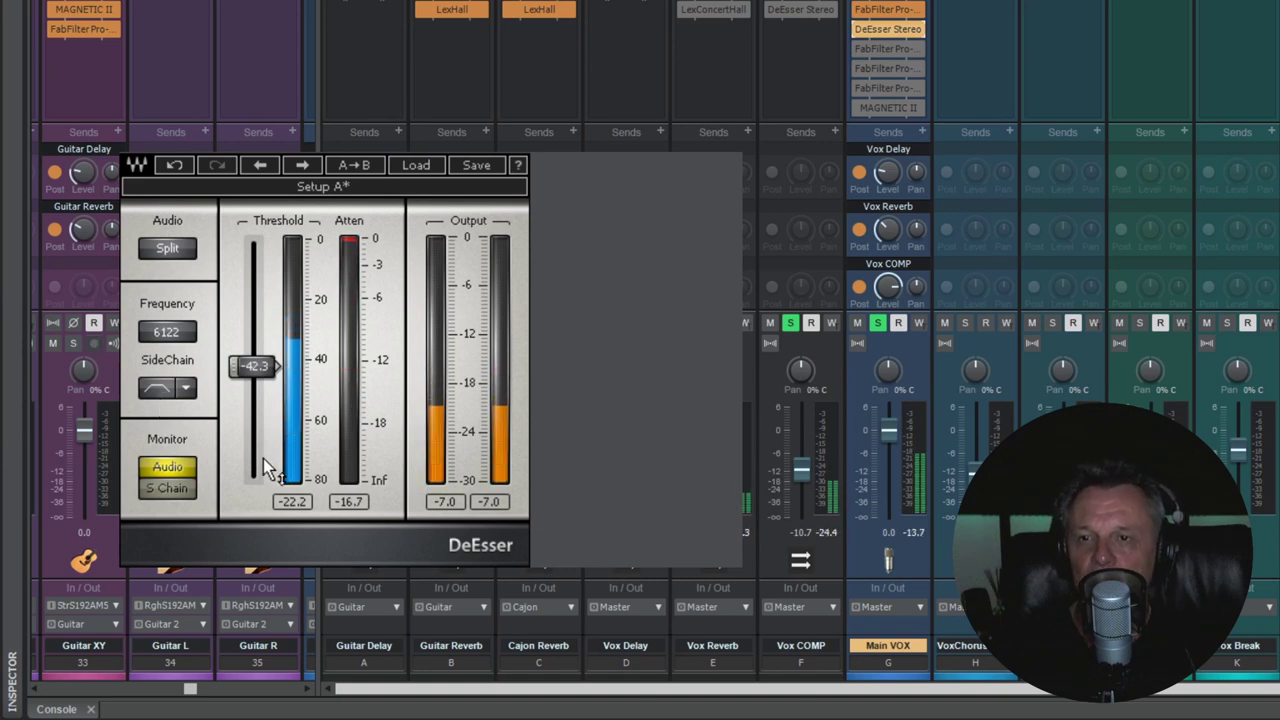
pyautogui.press('space')
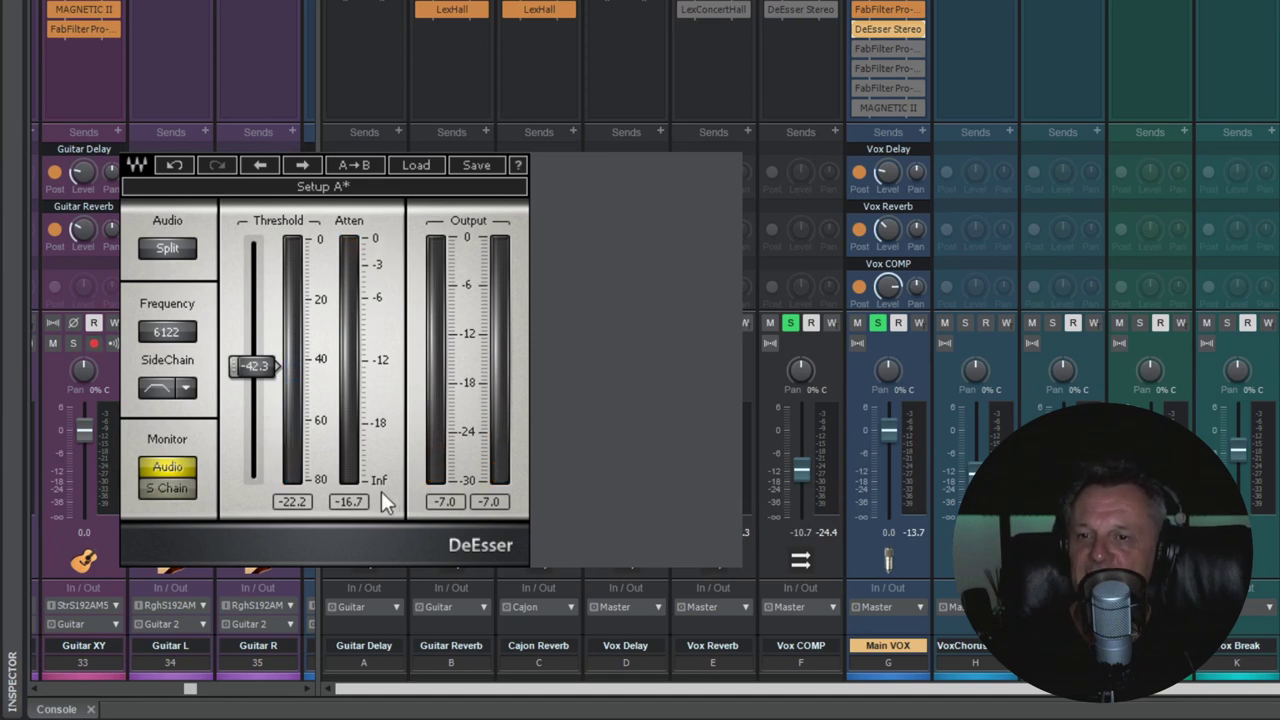
pyautogui.press('space')
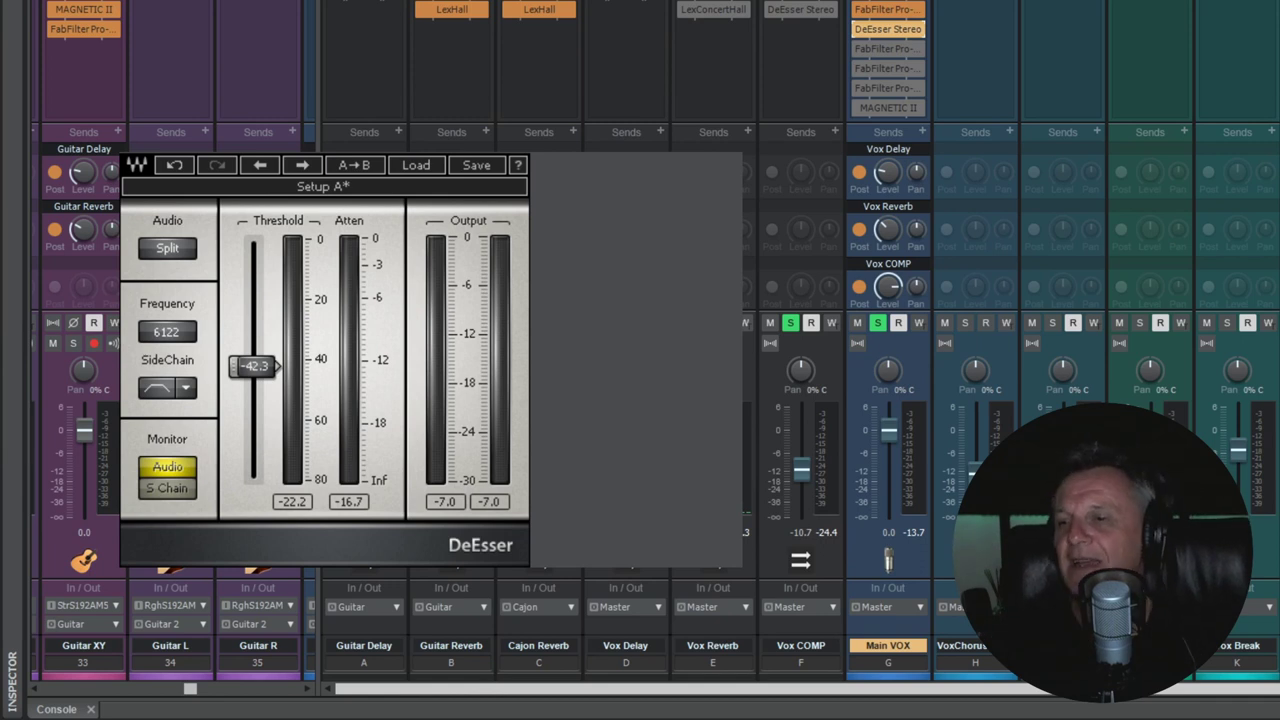
# Step: Reopen Pro-Q 3 and the FR-Gate 87 on the Main VOX bus to review their settings
pyautogui.click(883, 12)
pyautogui.click(883, 12)
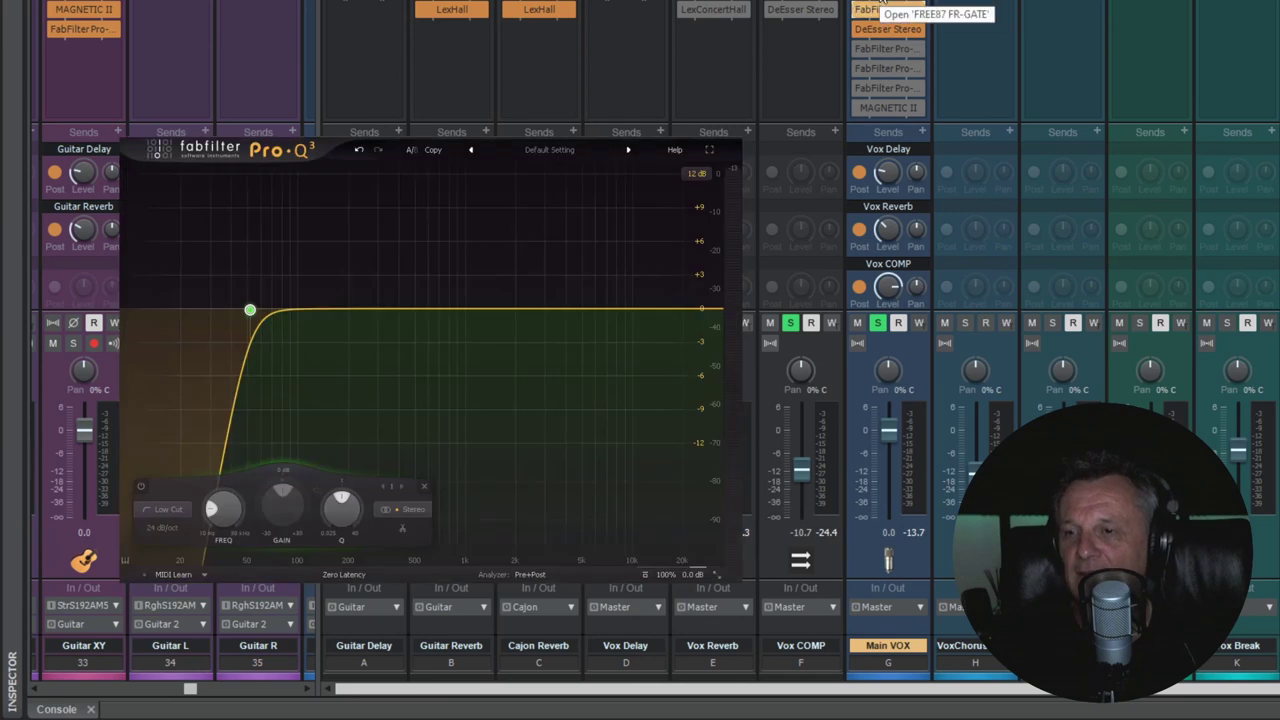
pyautogui.click(884, 8)
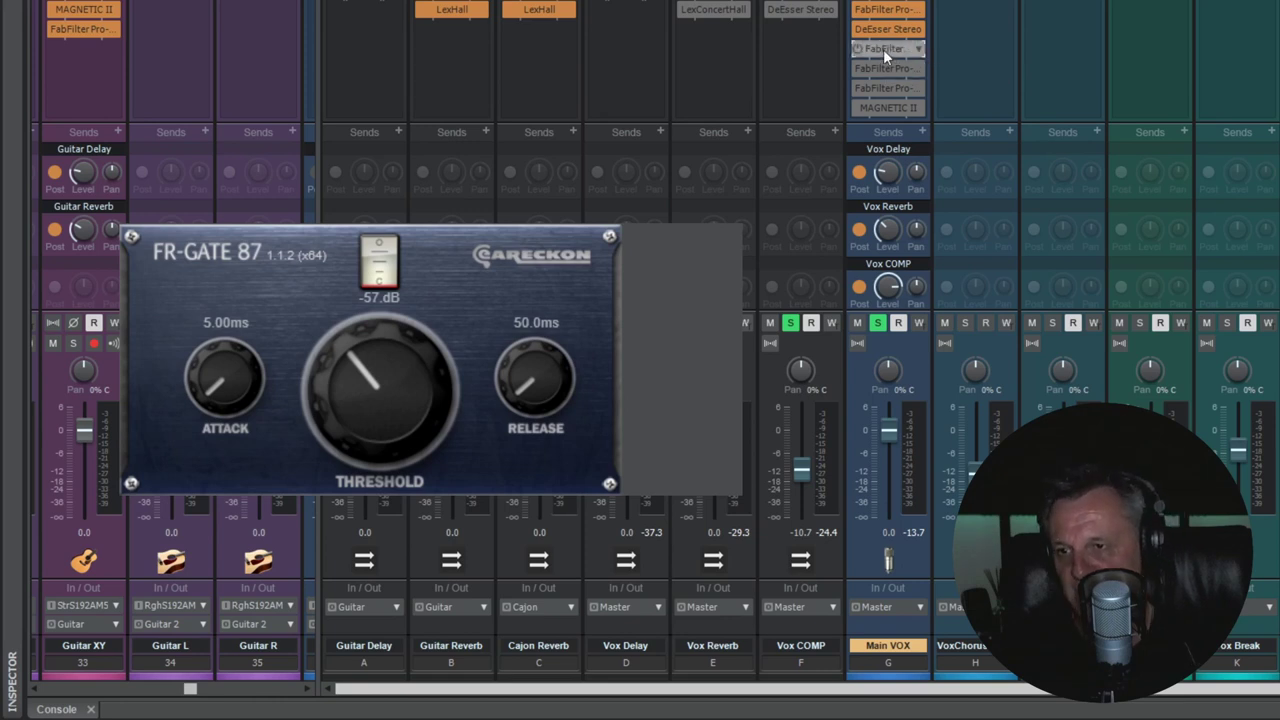
pyautogui.press('Escape')
# Step: Enable the first Pro-C 2 on the Main VOX bus and compare the vocal with and without it during playback
pyautogui.click(862, 49)
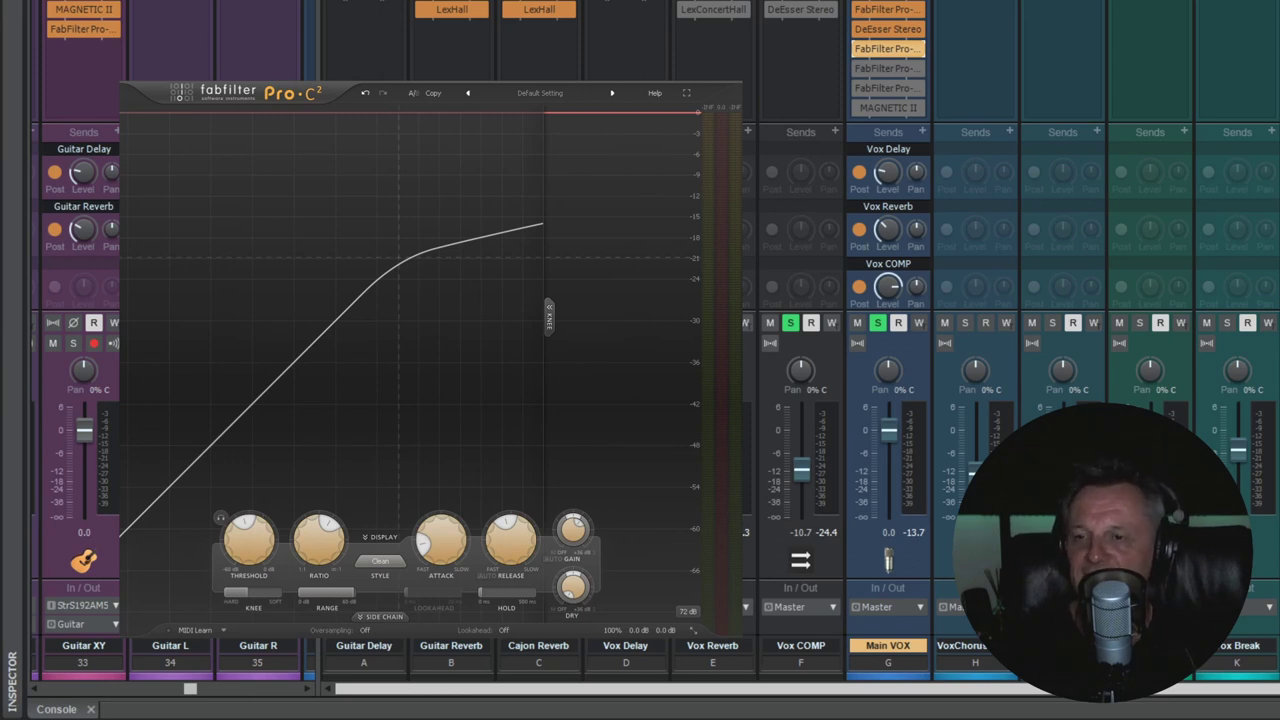
pyautogui.press('space')
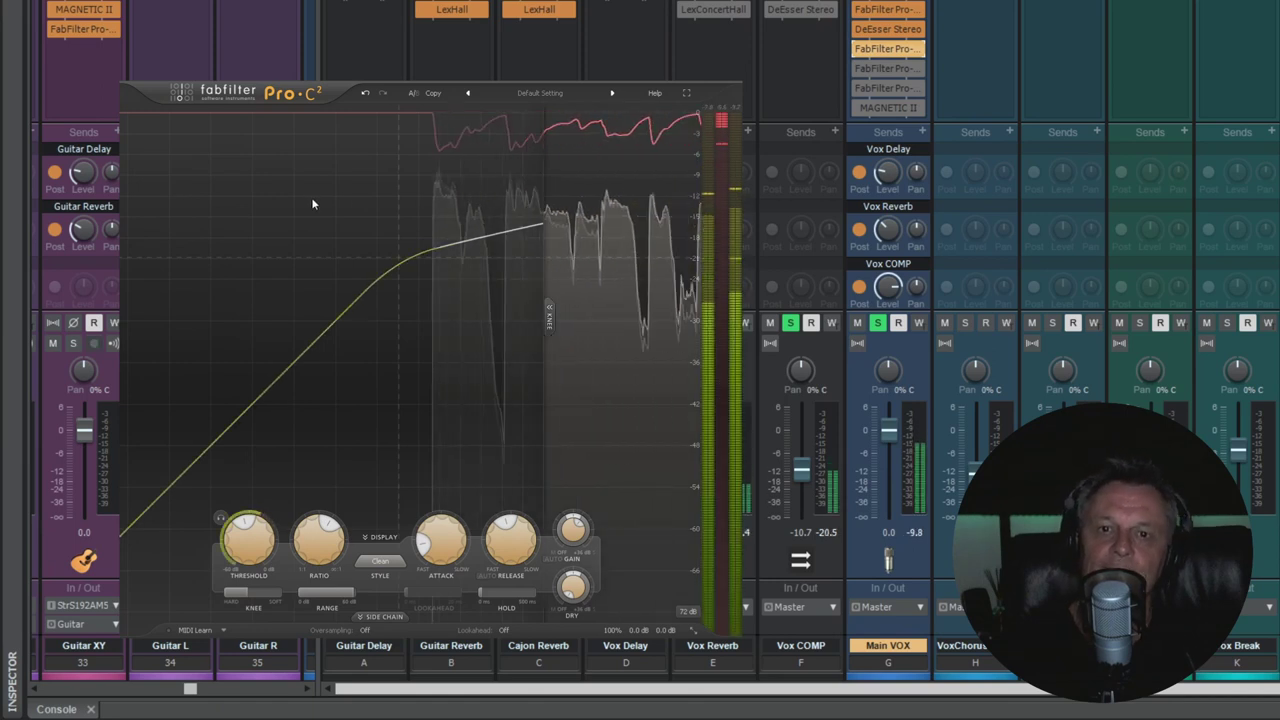
pyautogui.click(857, 51)
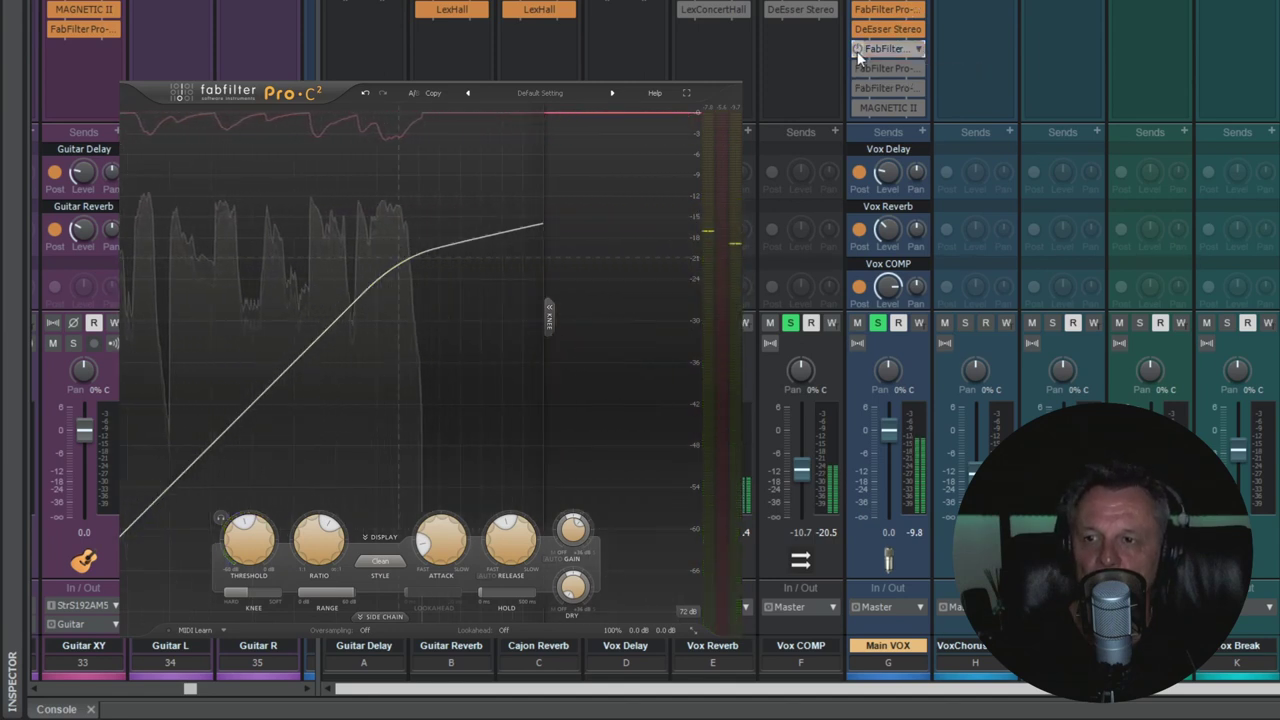
pyautogui.click(857, 51)
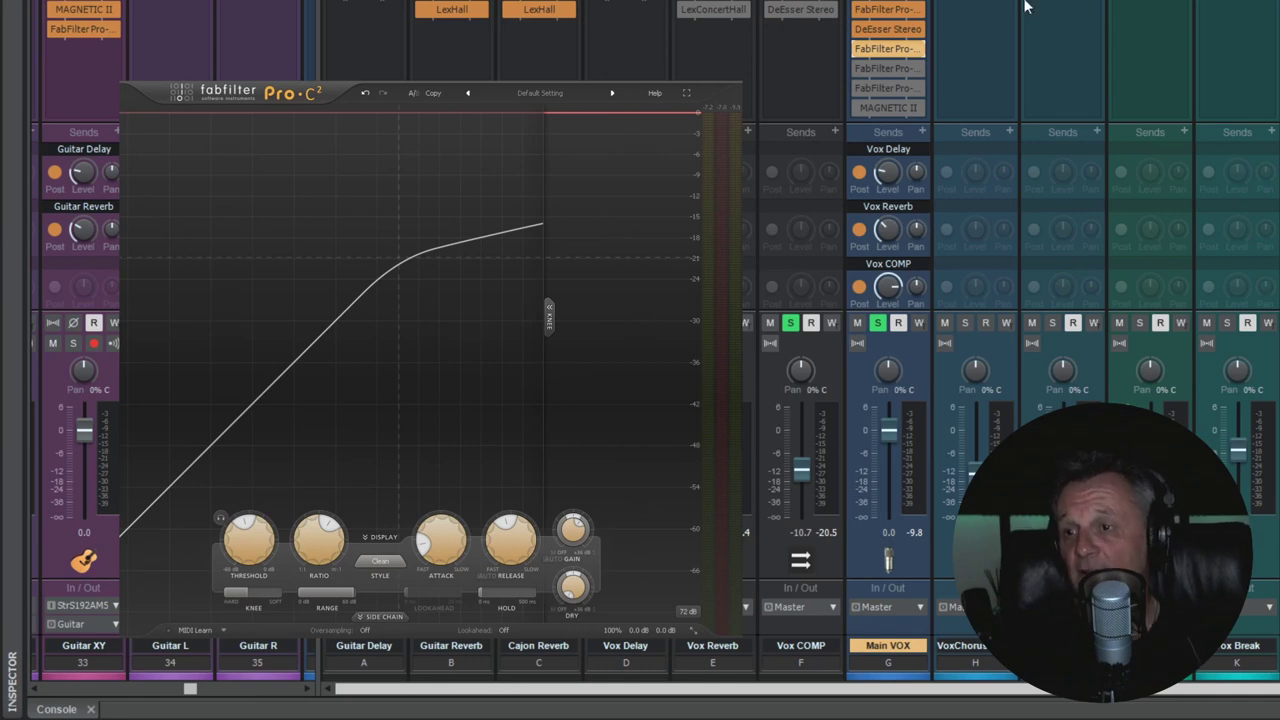
# Step: Open and enable the second Pro-C 2 on the Main VOX bus
pyautogui.click(885, 68)
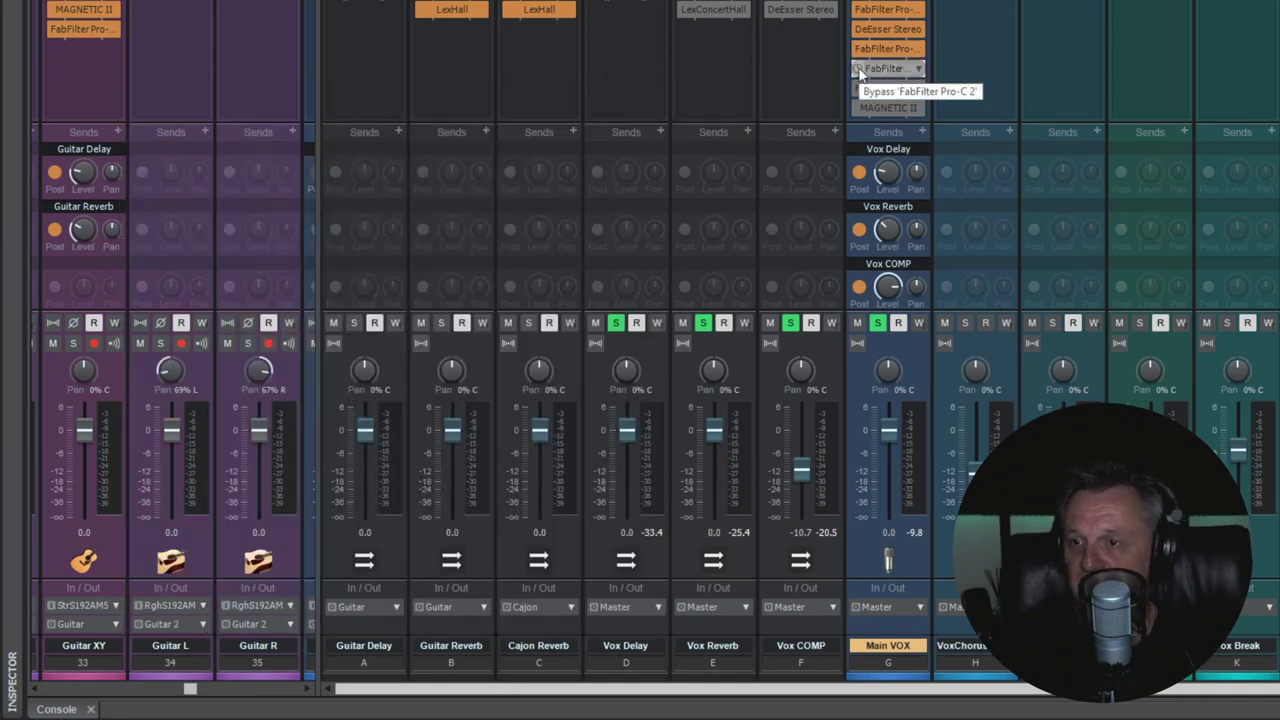
pyautogui.click(885, 68)
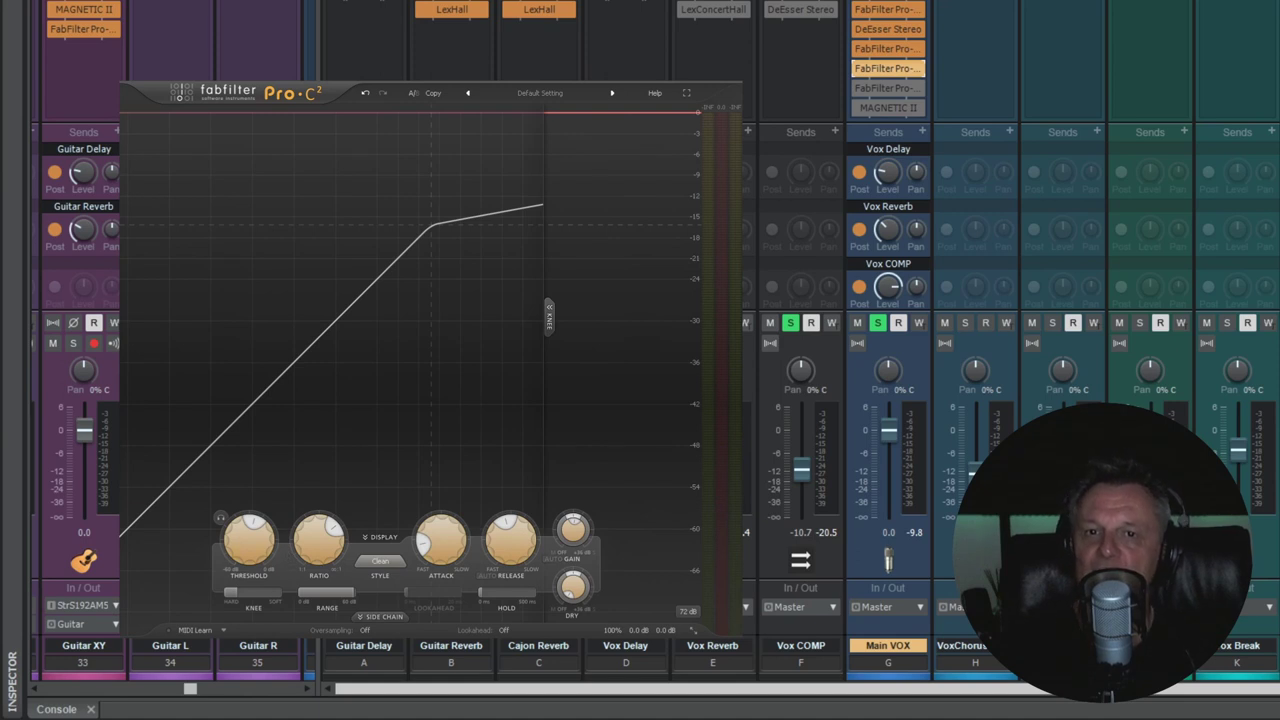
# Step: Play the vocal through the second Pro-C 2 on Main VOX, slightly lower its ratio and check its attack and release
pyautogui.press('space')
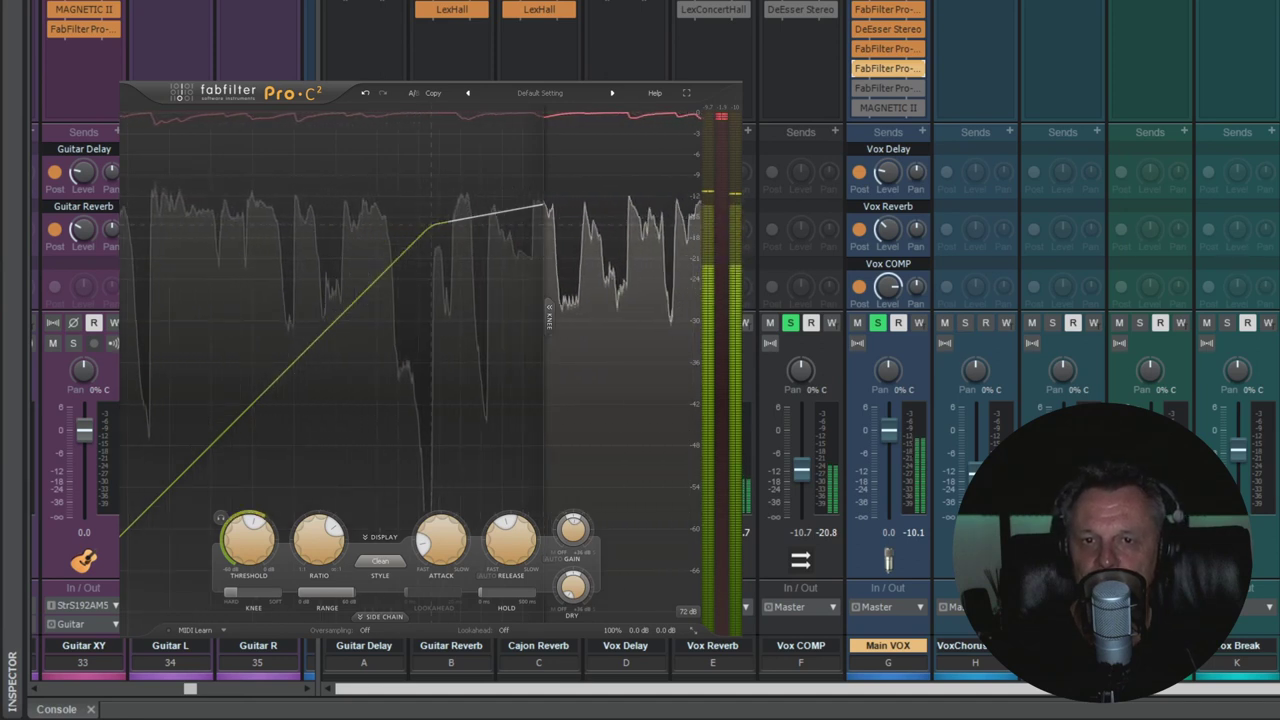
pyautogui.press('space')
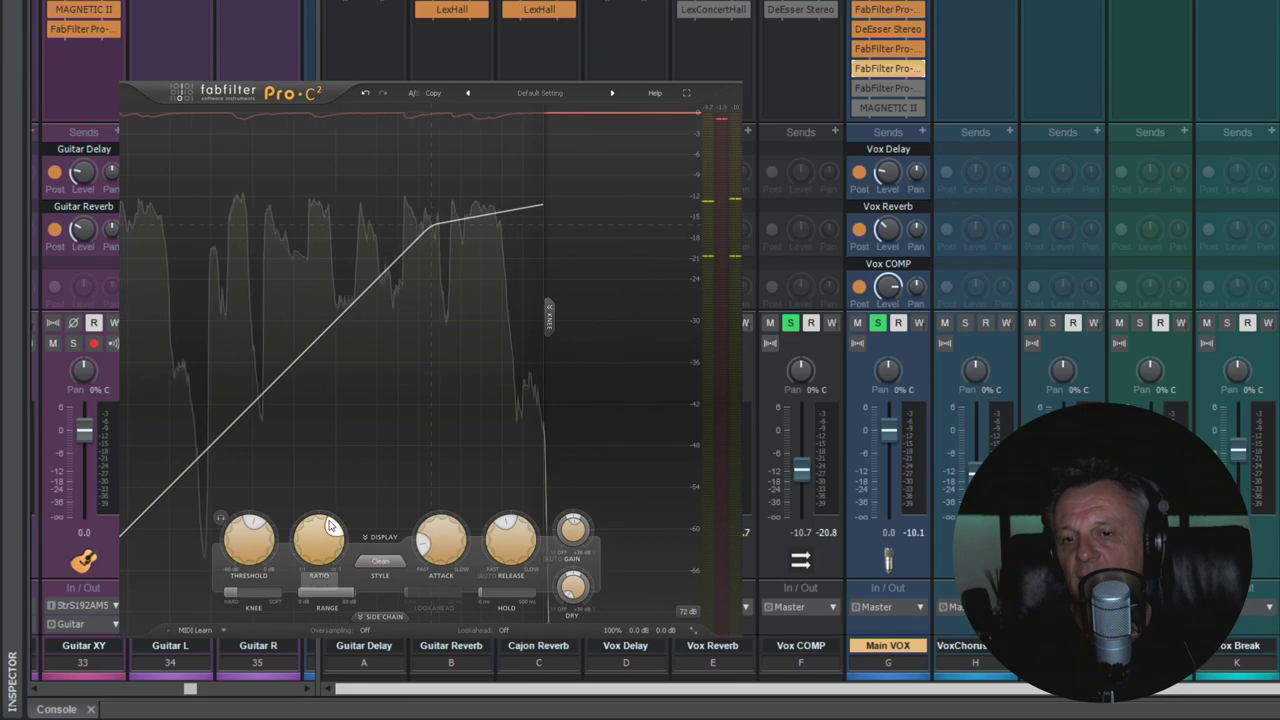
pyautogui.moveTo(338, 540)
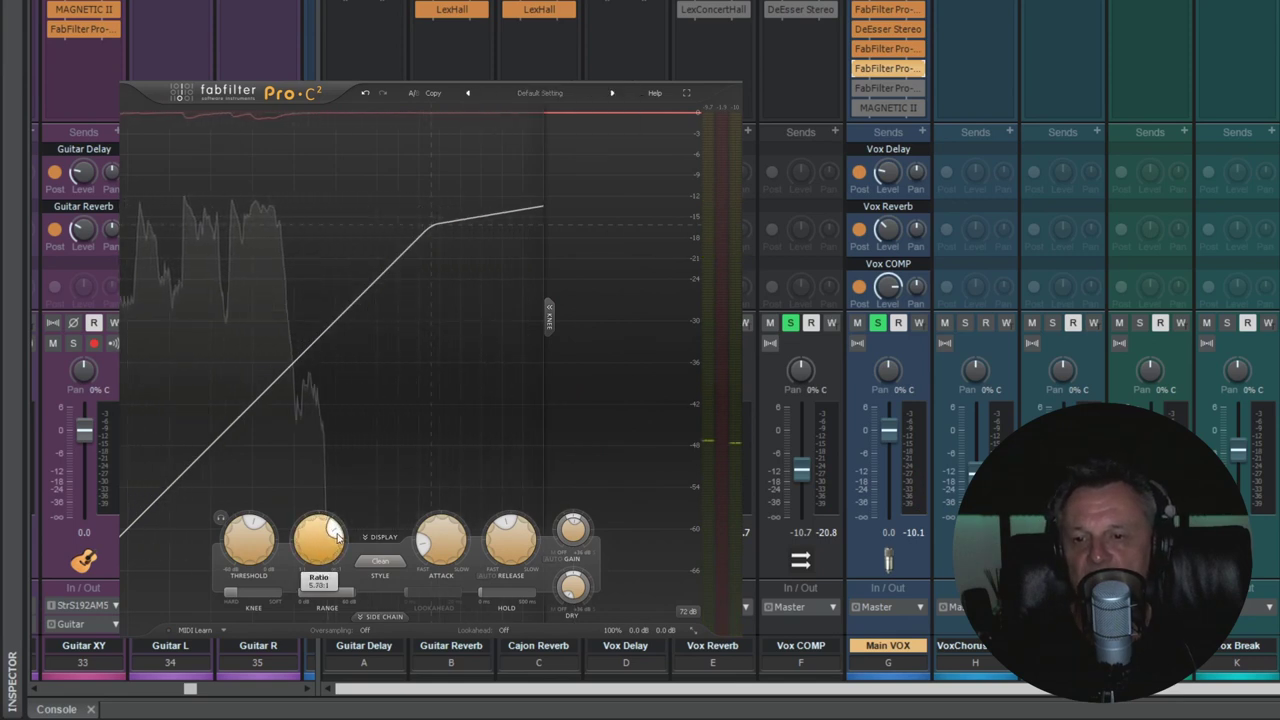
pyautogui.scroll(-3, 336, 536)
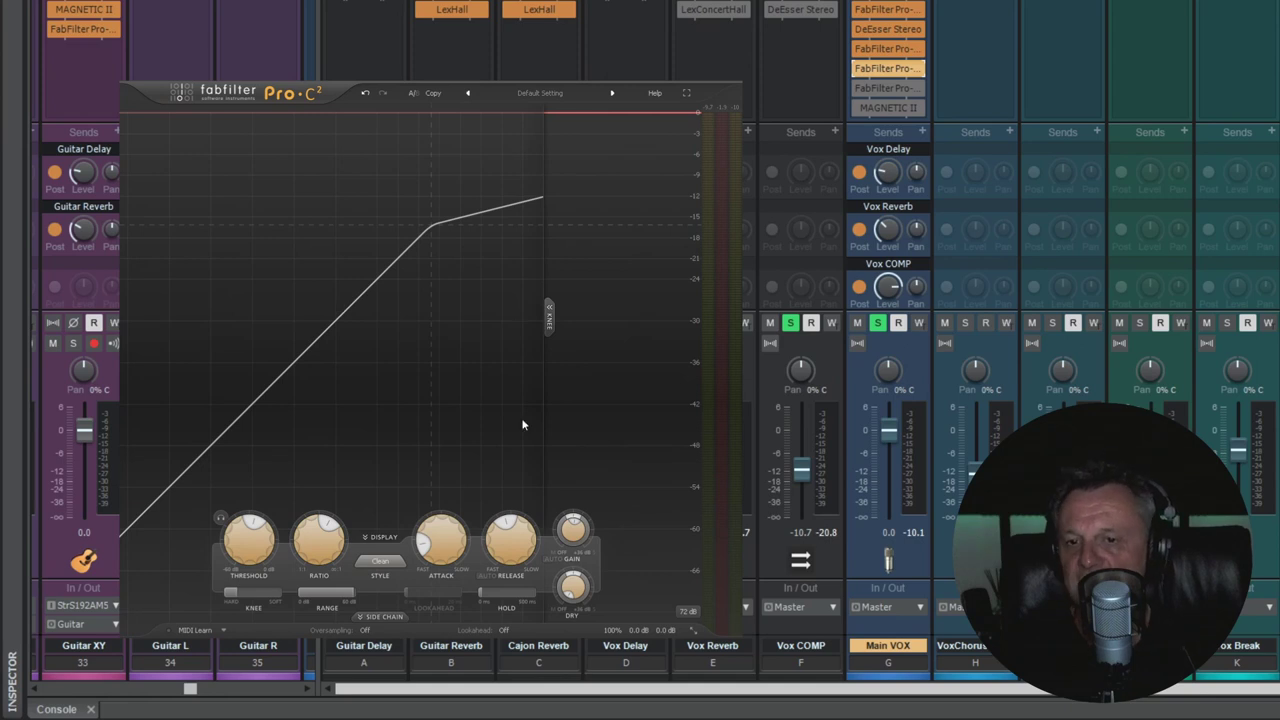
pyautogui.scroll(2, 338, 530)
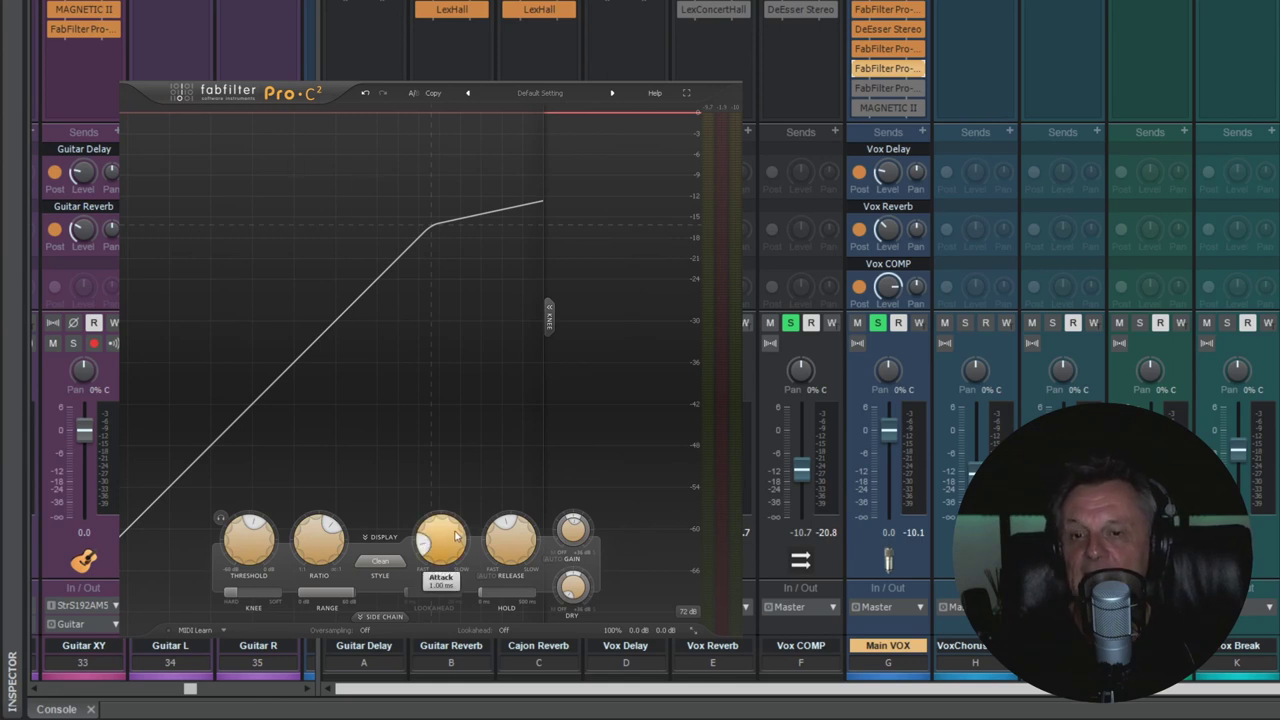
pyautogui.moveTo(437, 555)
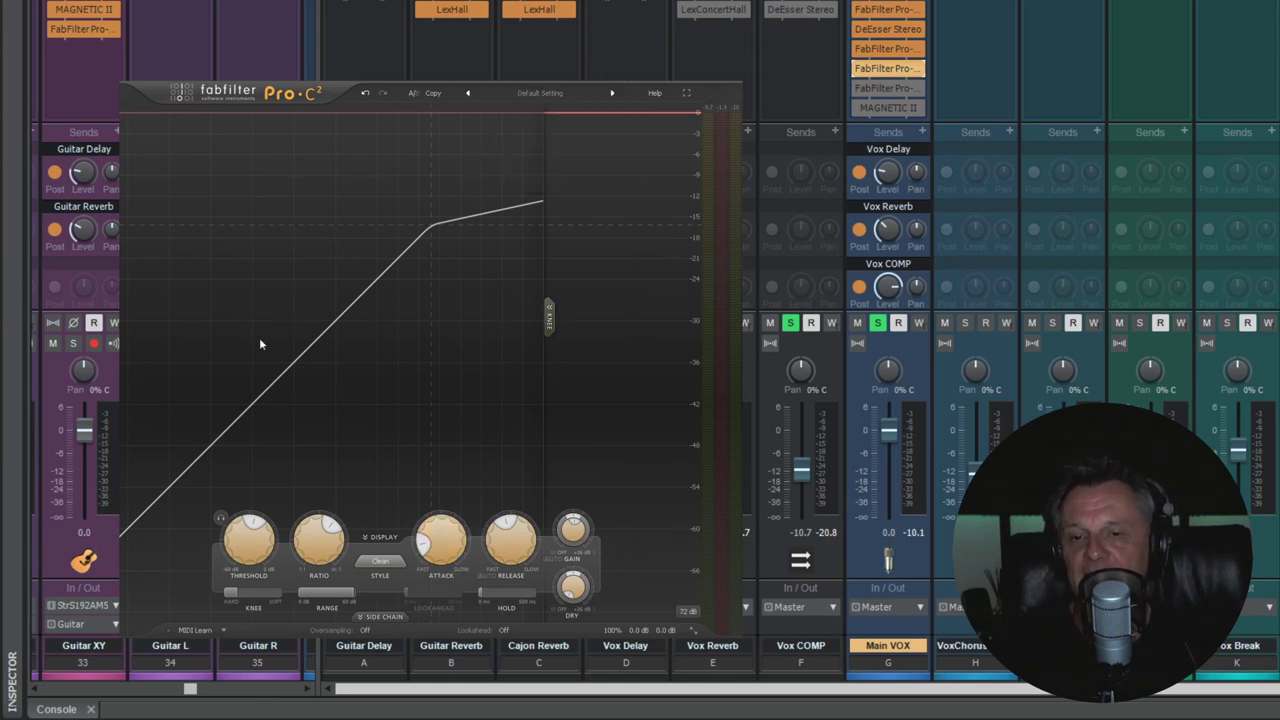
pyautogui.moveTo(518, 533)
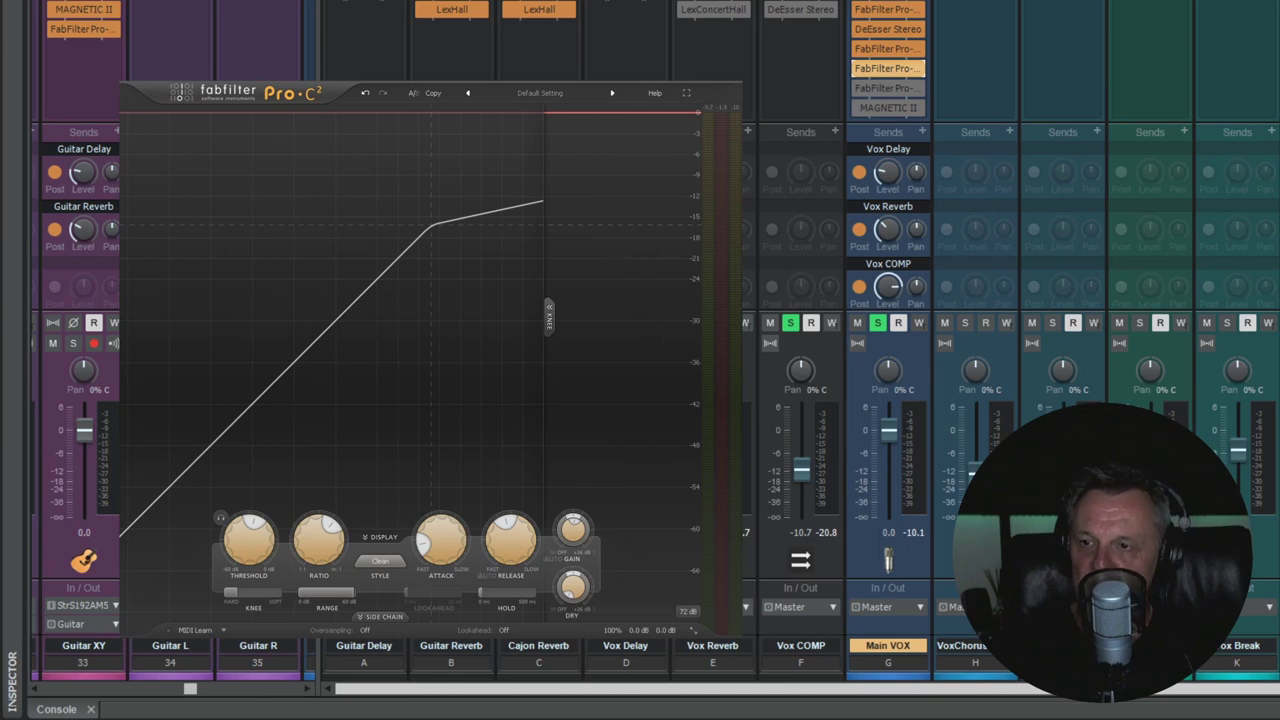
pyautogui.press('Escape')
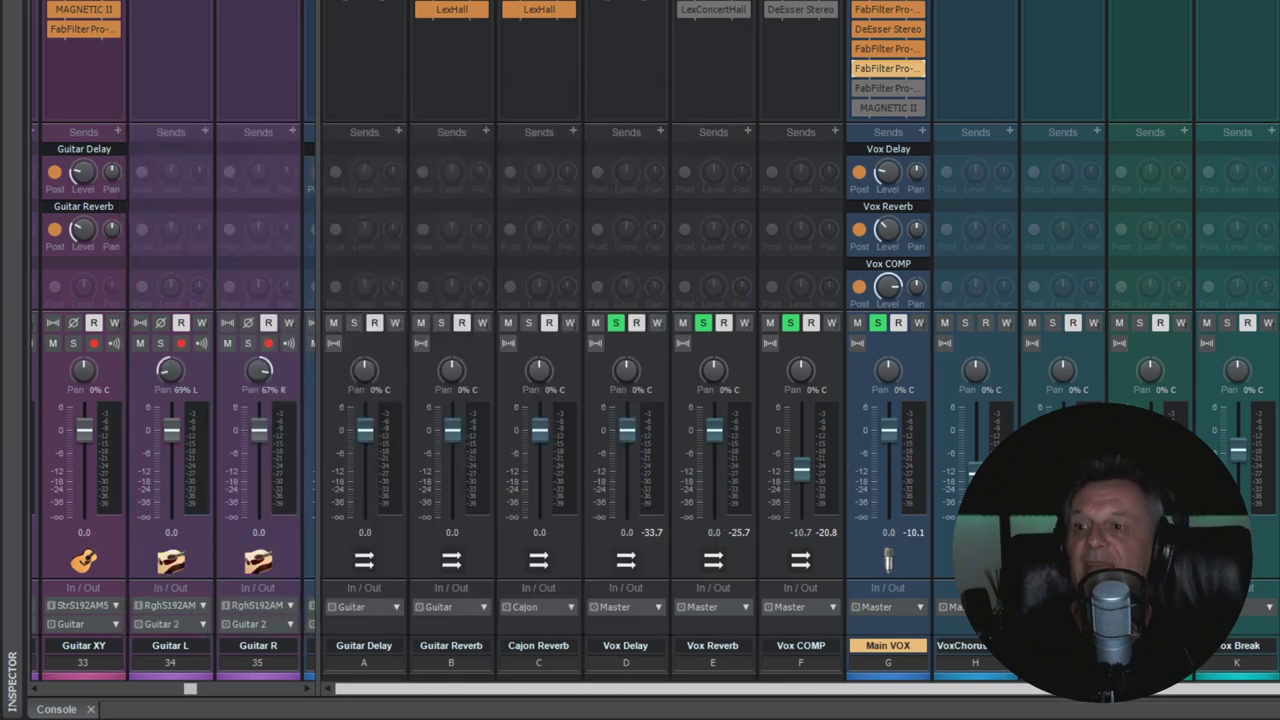
# Step: Enable and open the second Pro-Q 3 on Main VOX and listen to its 2674 Hz cut in isolation
pyautogui.click(884, 92)
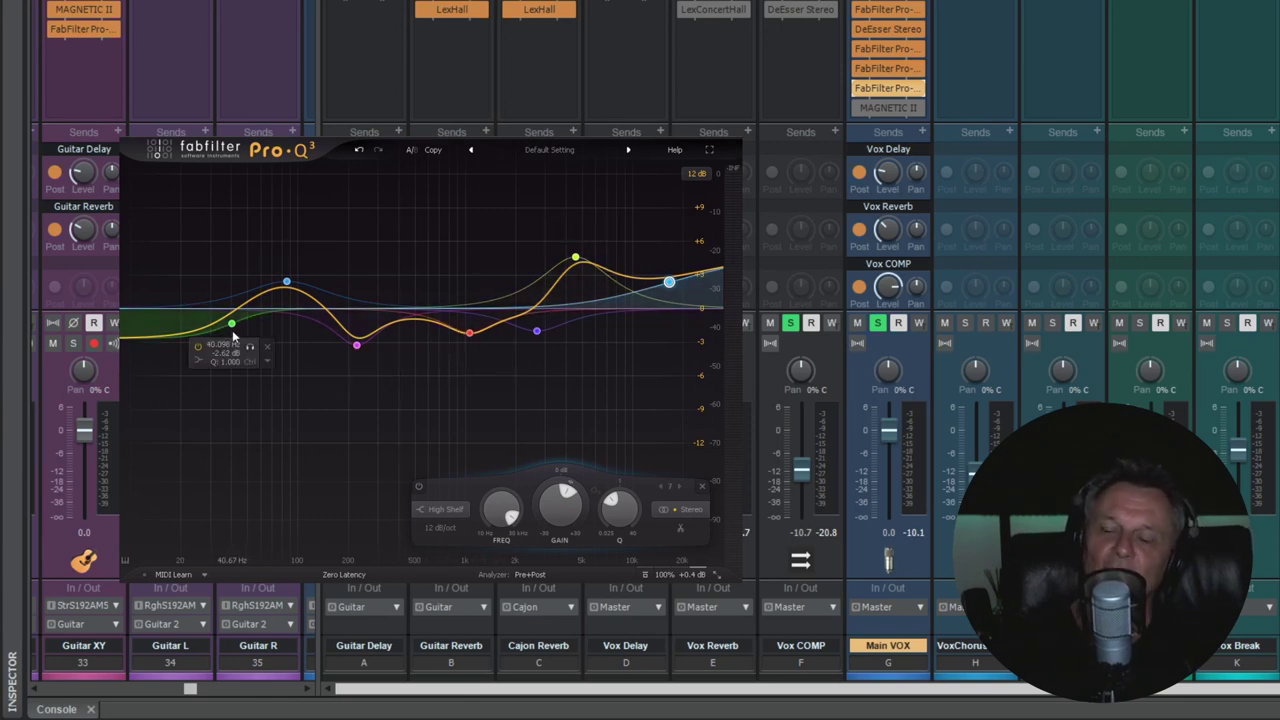
pyautogui.click(539, 331)
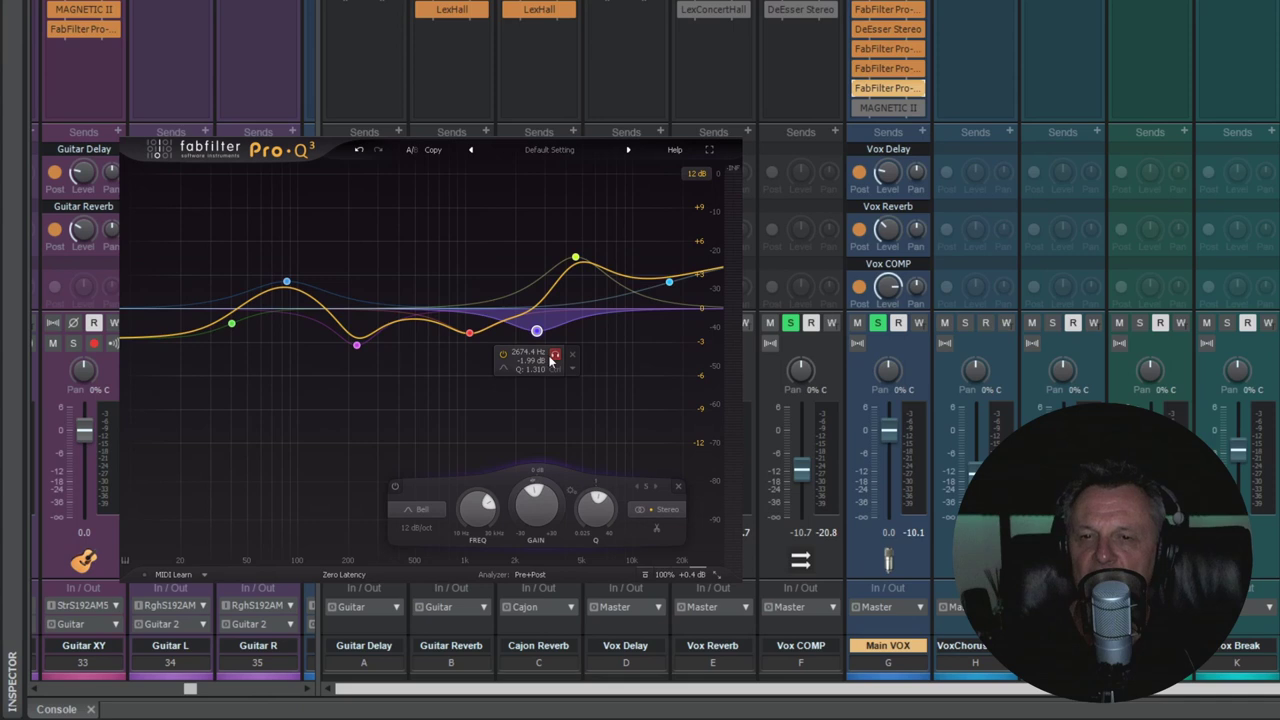
pyautogui.press('space')
pyautogui.click(555, 355)
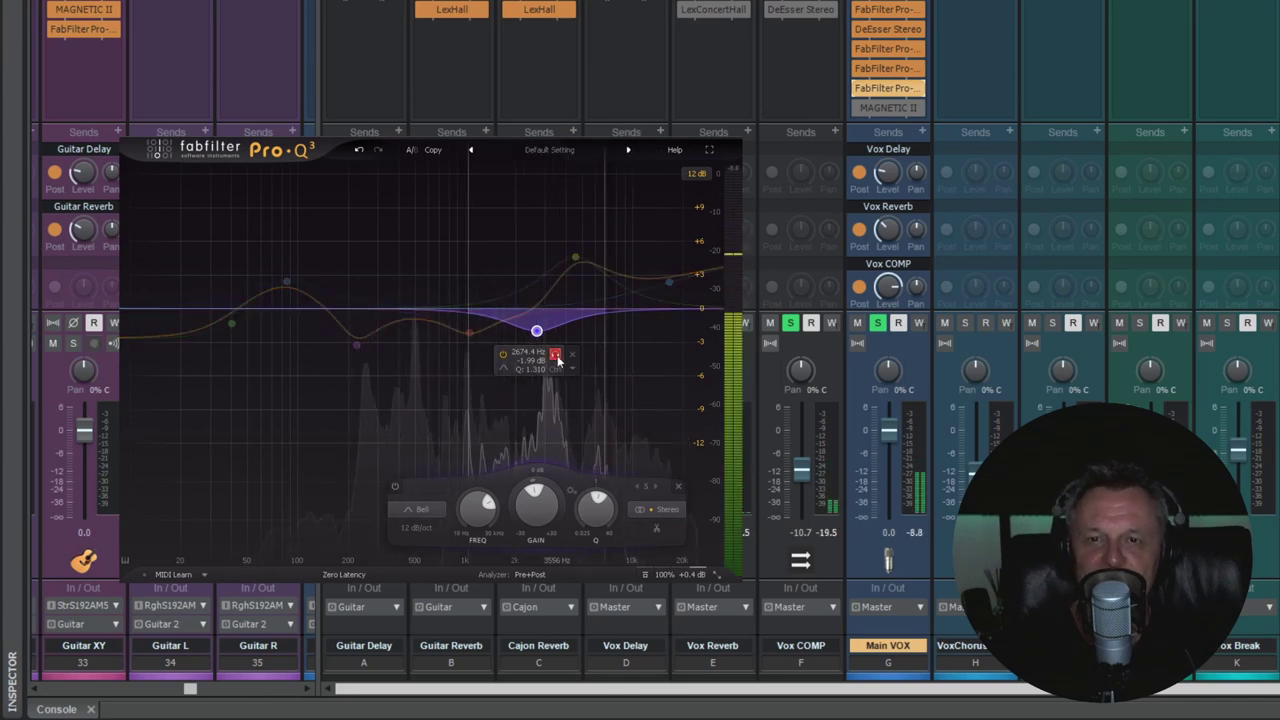
pyautogui.click(555, 355)
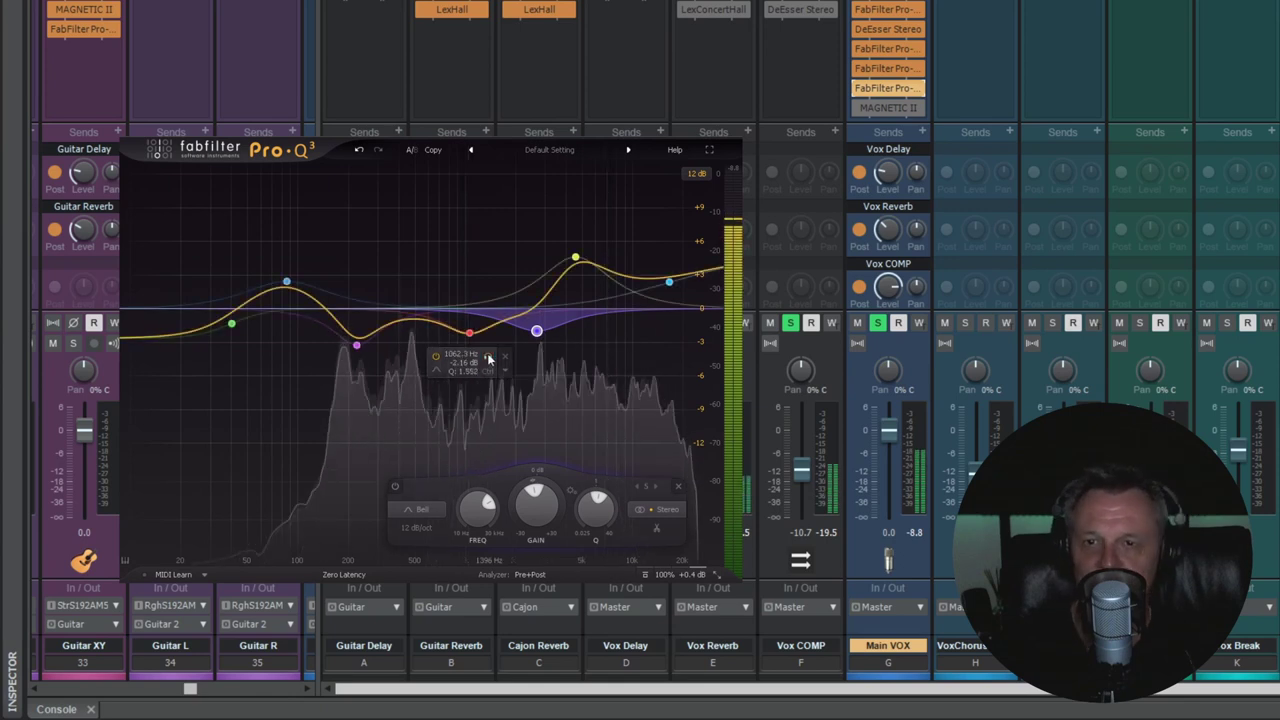
# Step: Audition the 1062 Hz and 224 Hz cuts in isolation, nudging the former slightly lower in frequency, and inspect the two lowest bands
pyautogui.click(488, 357)
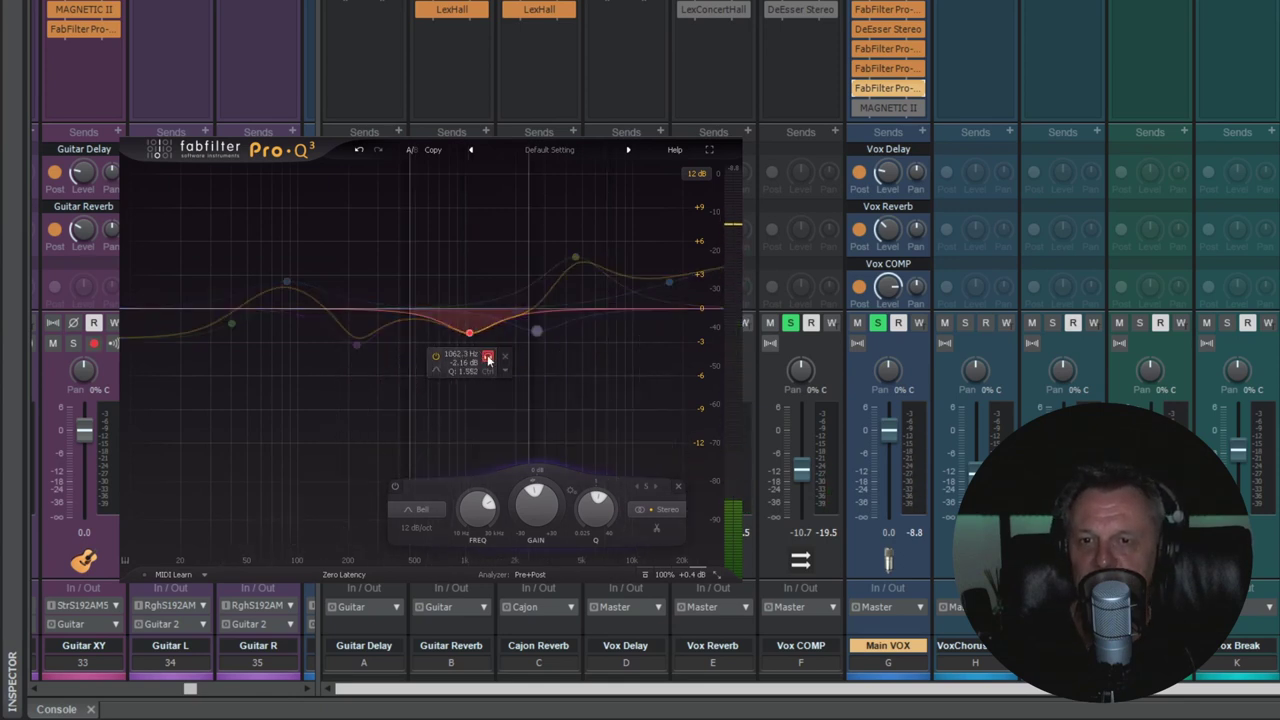
pyautogui.moveTo(488, 360); pyautogui.dragTo(478, 354)
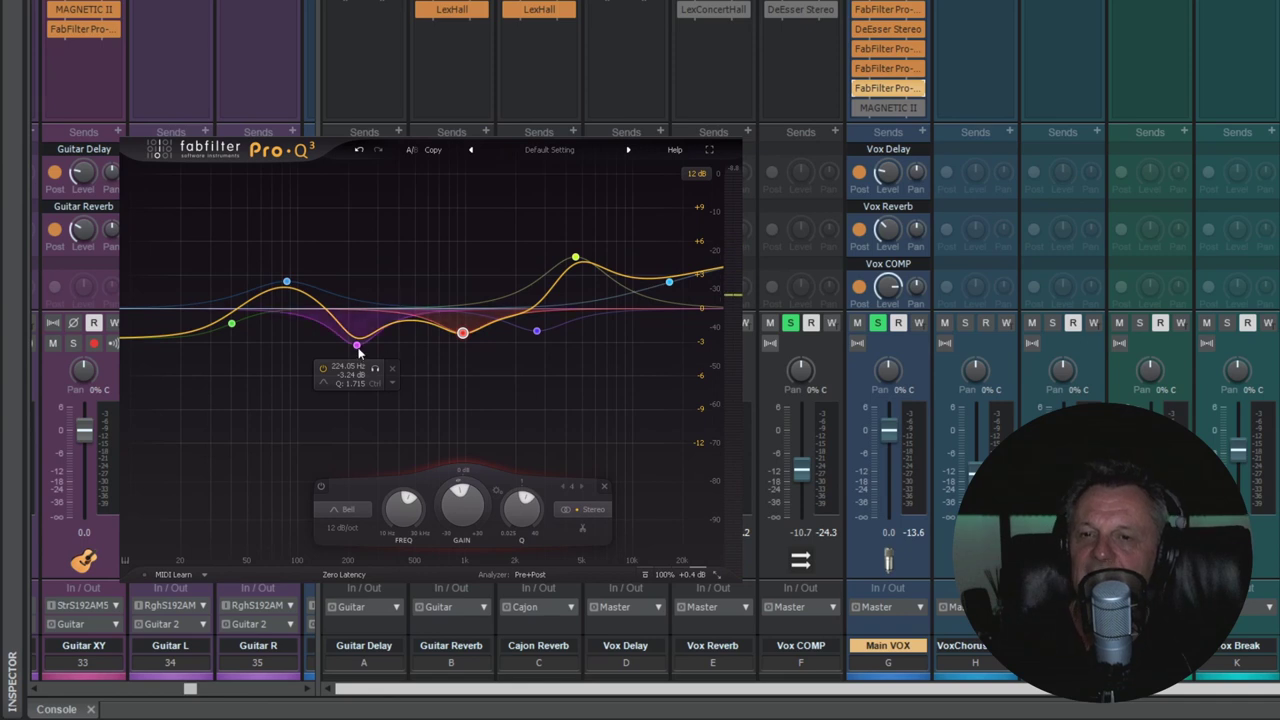
pyautogui.moveTo(375, 370); pyautogui.dragTo(376, 371)
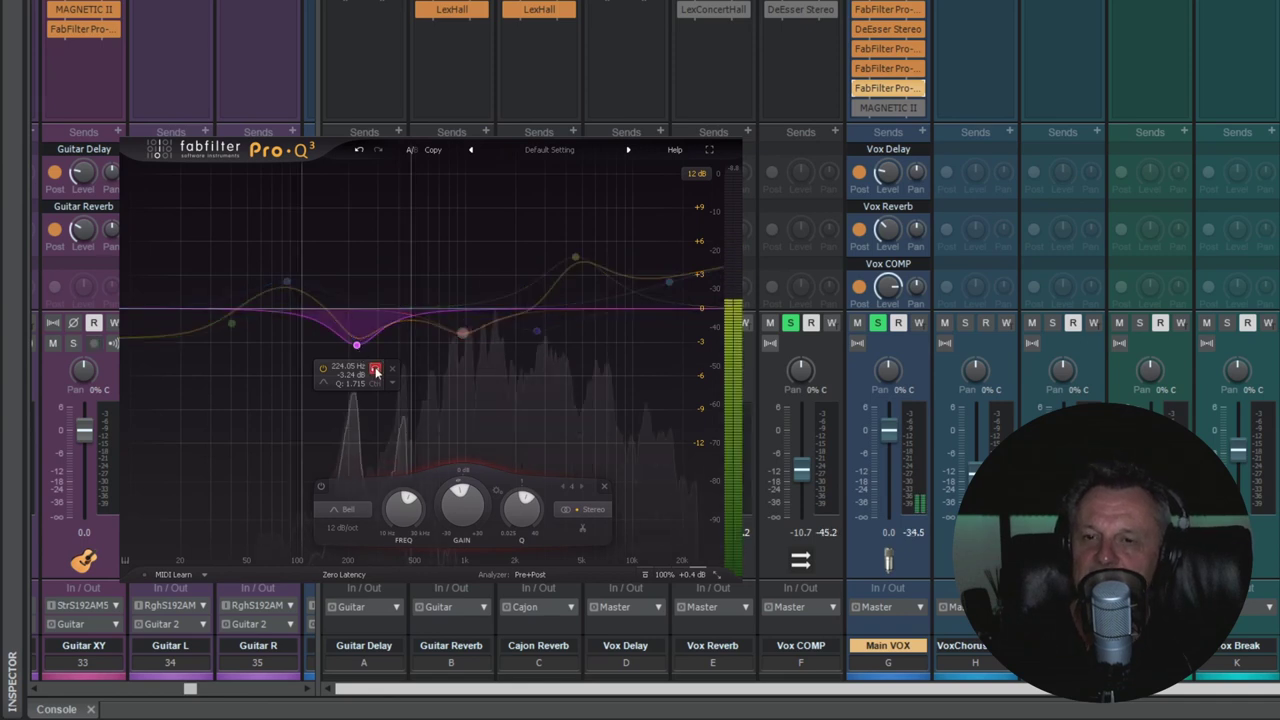
pyautogui.moveTo(376, 371); pyautogui.dragTo(376, 371)
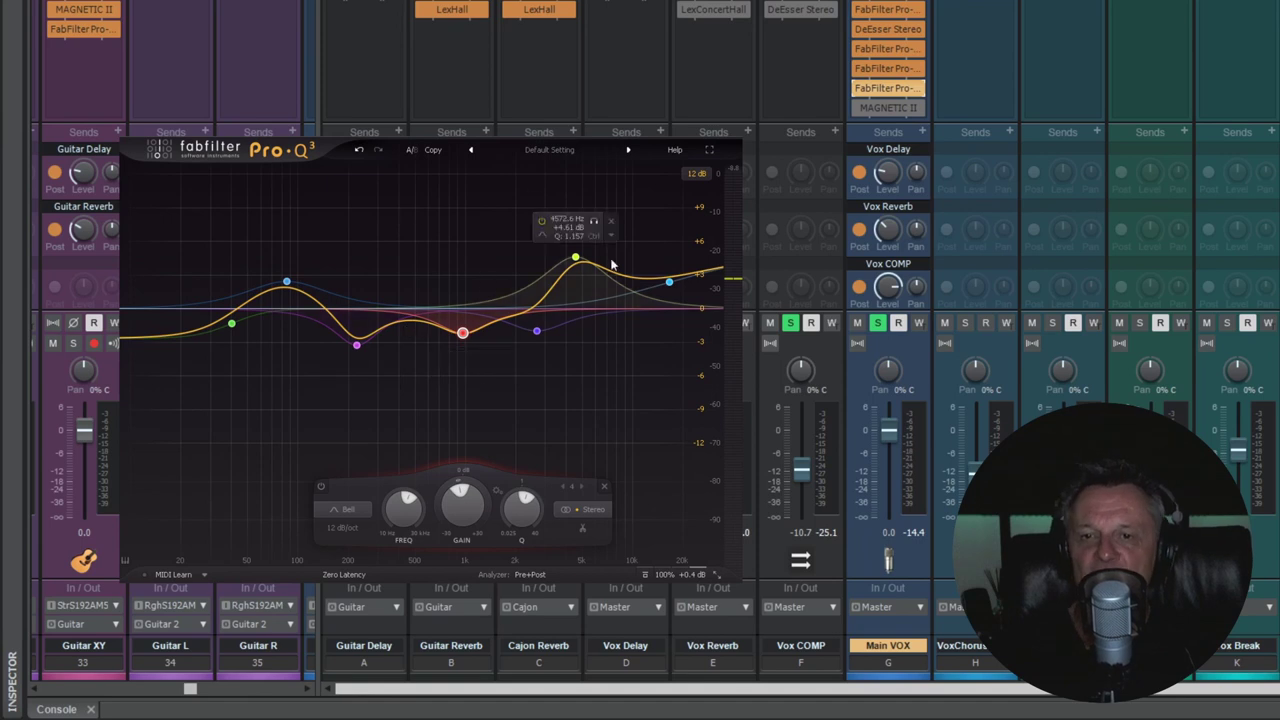
pyautogui.click(233, 328)
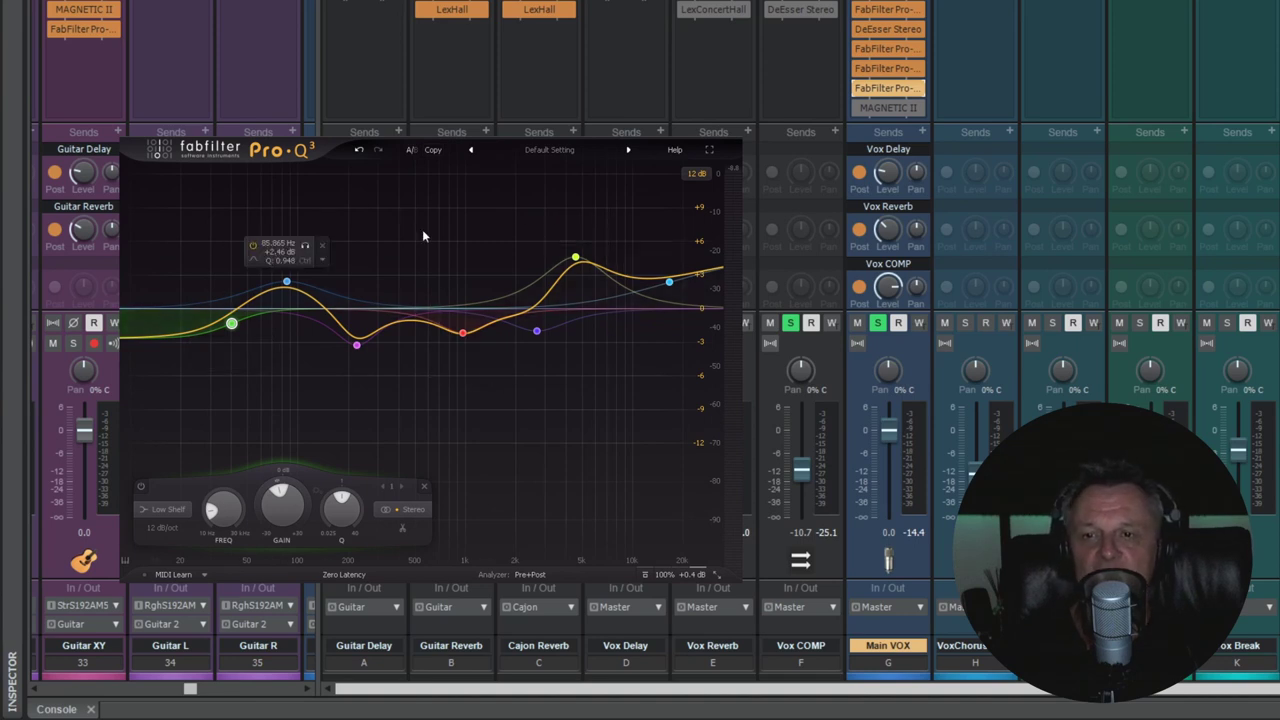
pyautogui.click(287, 285)
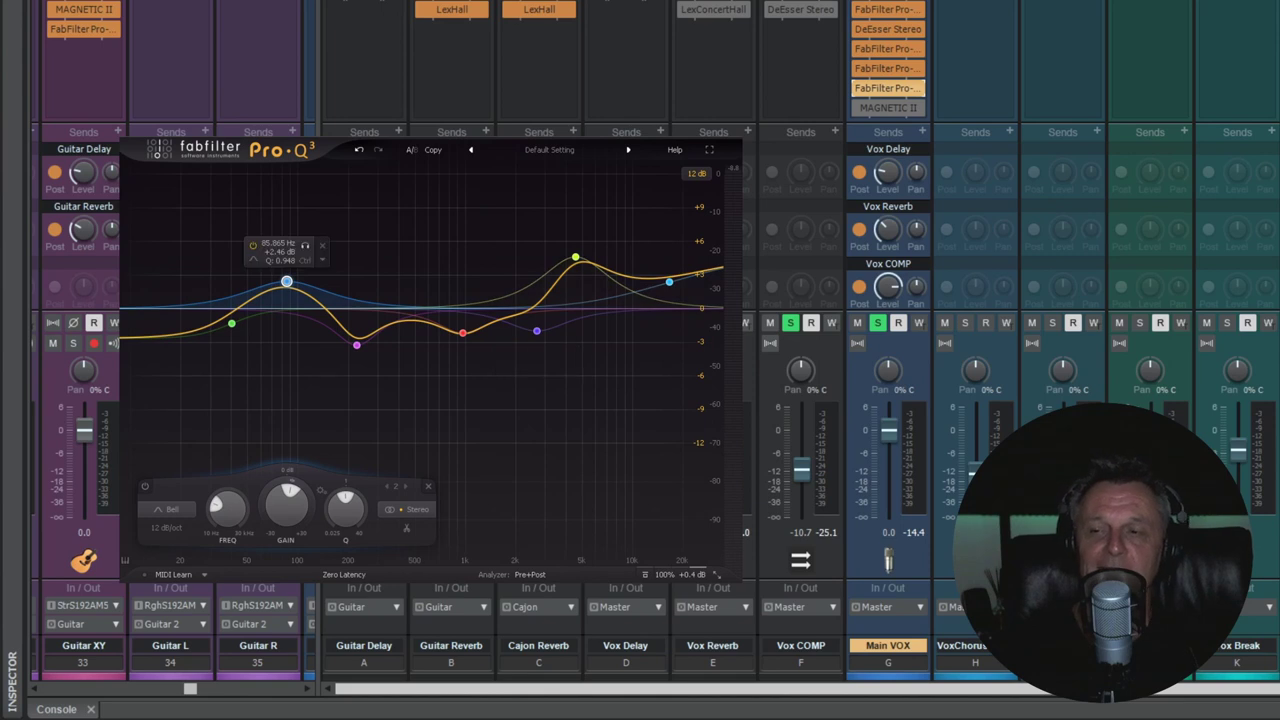
# Step: Enable MAGNETIC II on the Main VOX bus and review its A80 tape settings
pyautogui.click(883, 108)
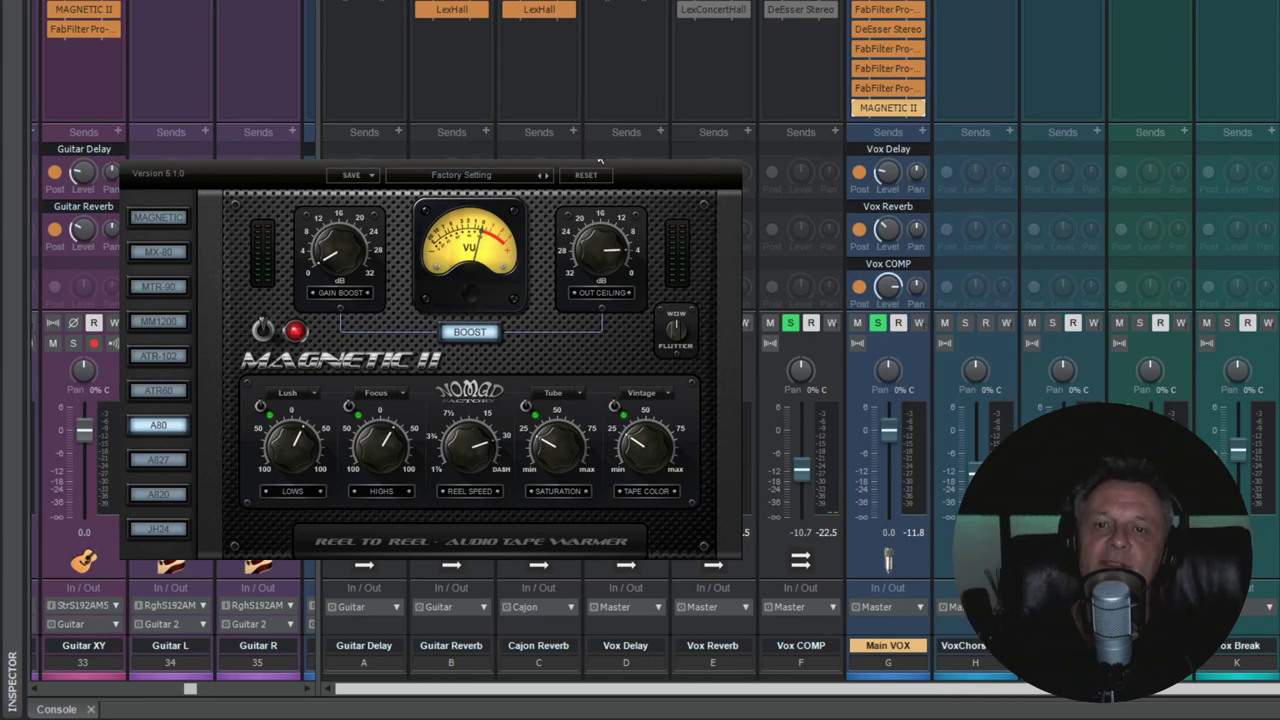
pyautogui.click(735, 165)
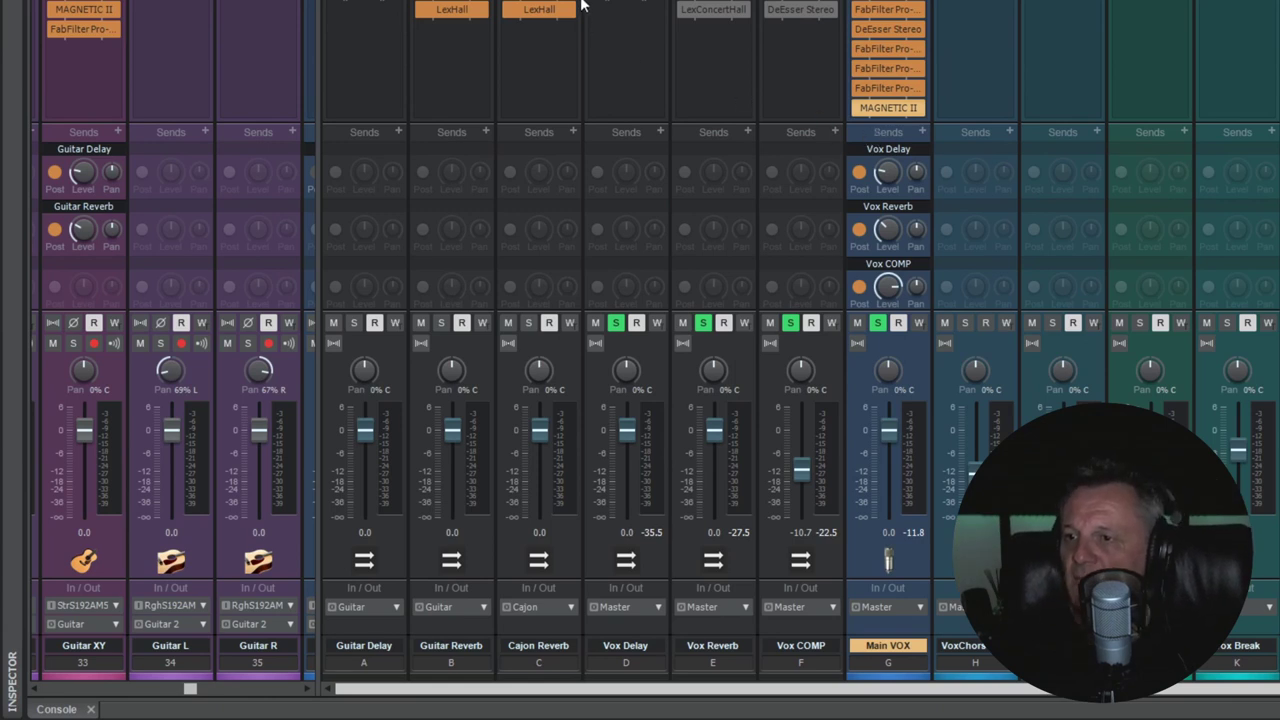
# Step: Open the Sonitus:delay on the Vox Delay bus and check the Vox Reverb send level on Main VOX
pyautogui.doubleClick(620, 2)
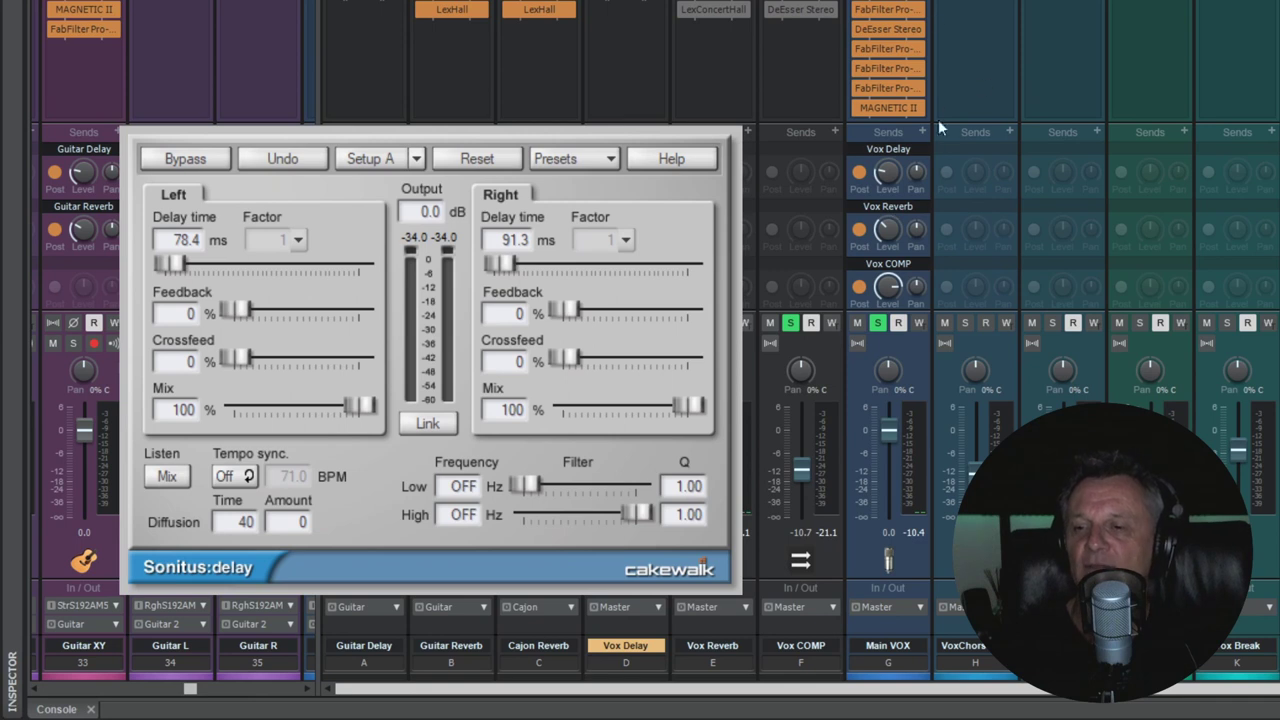
pyautogui.moveTo(900, 228)
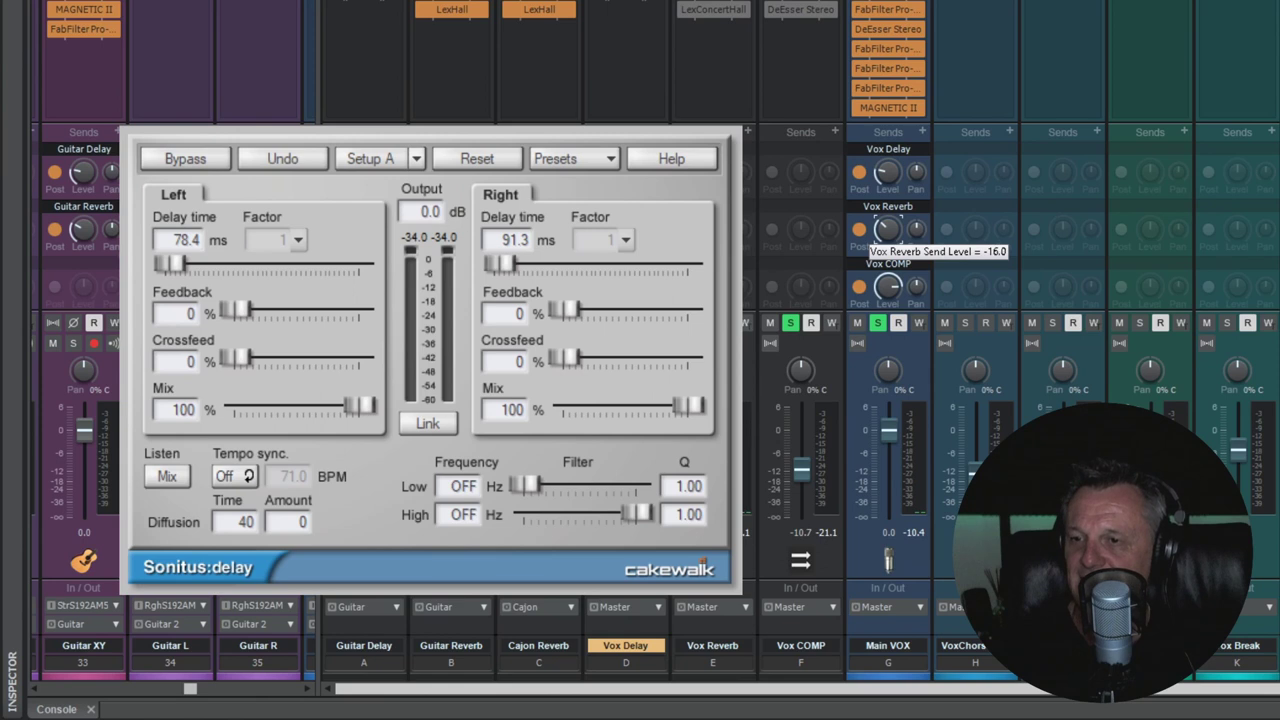
# Step: Review the LexConcertHall settings on the Vox Reverb bus and enable the effect
pyautogui.doubleClick(711, 10)
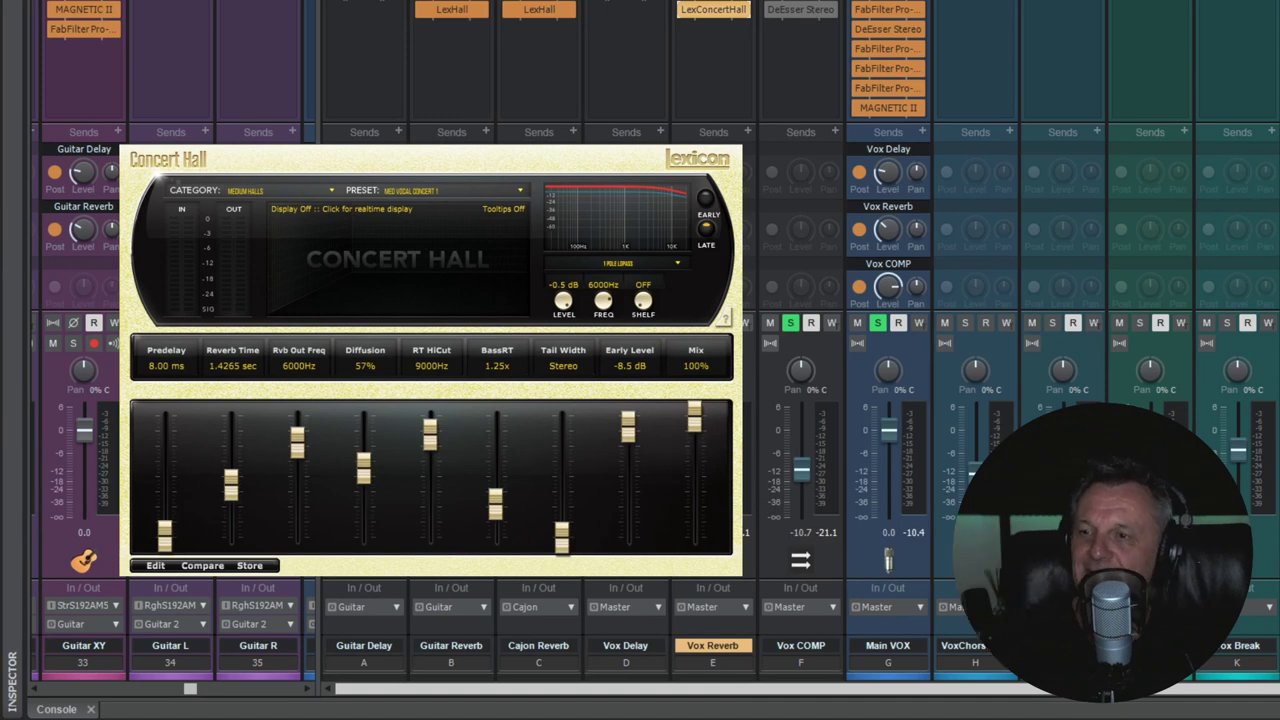
pyautogui.press('space')
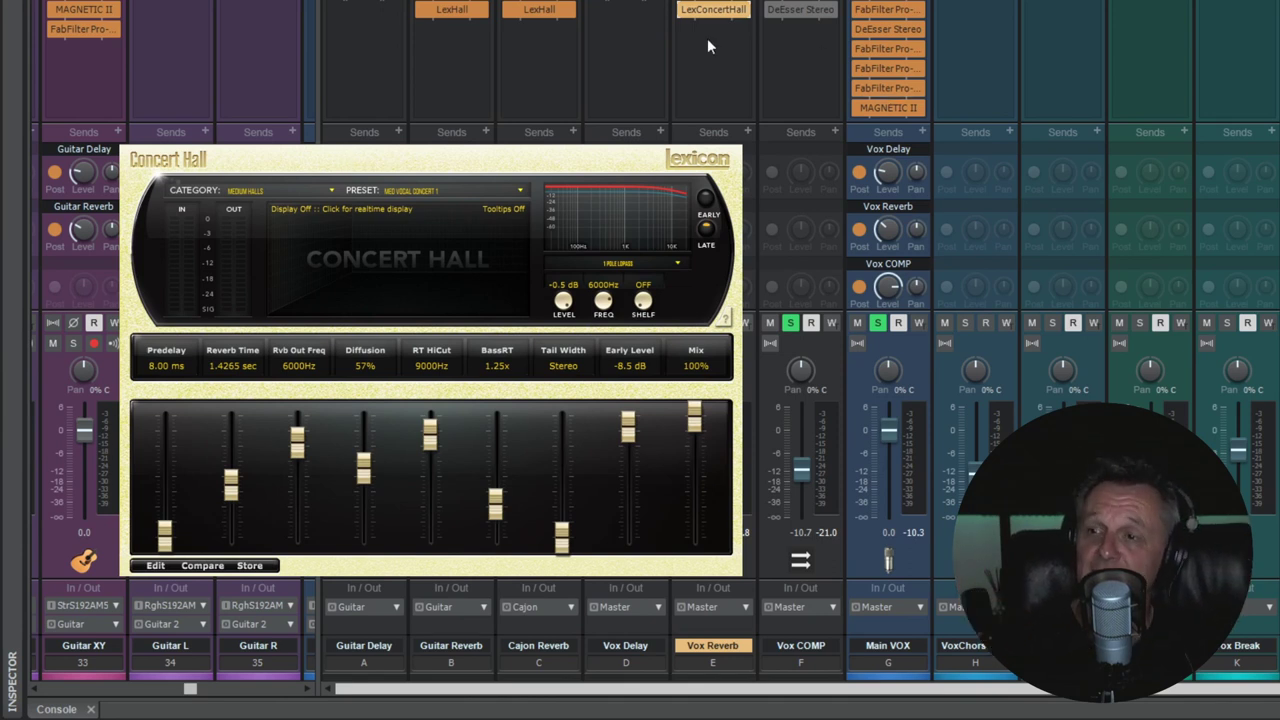
pyautogui.click(709, 5)
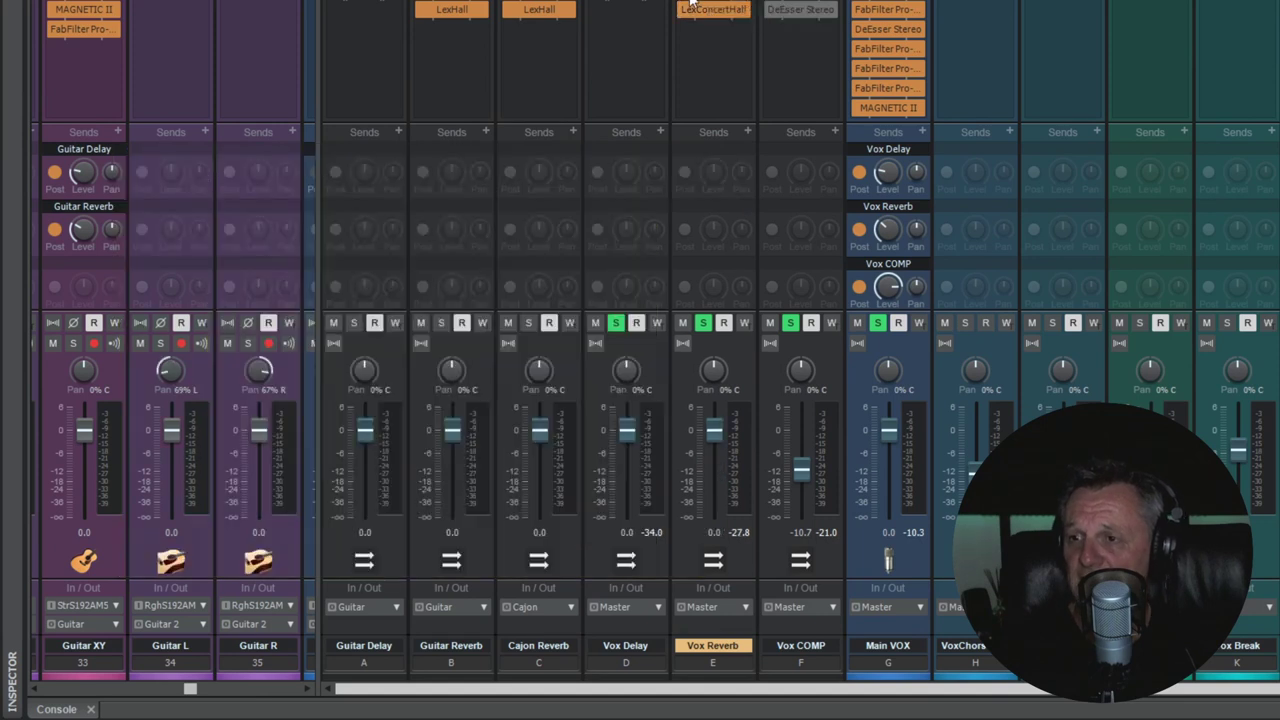
# Step: Open the Pro-Q 3 on the Vox Reverb bus and listen to its low cut during playback
pyautogui.click(689, 5)
pyautogui.moveTo(491, 297)
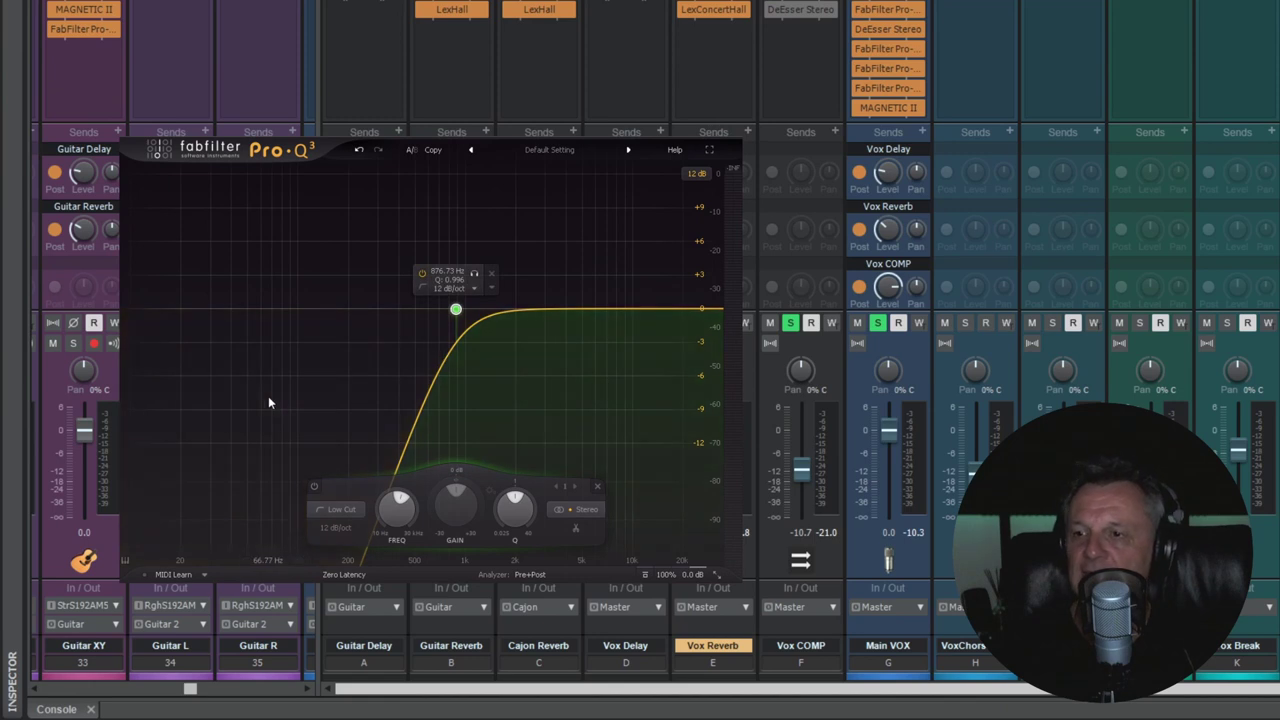
pyautogui.press('space')
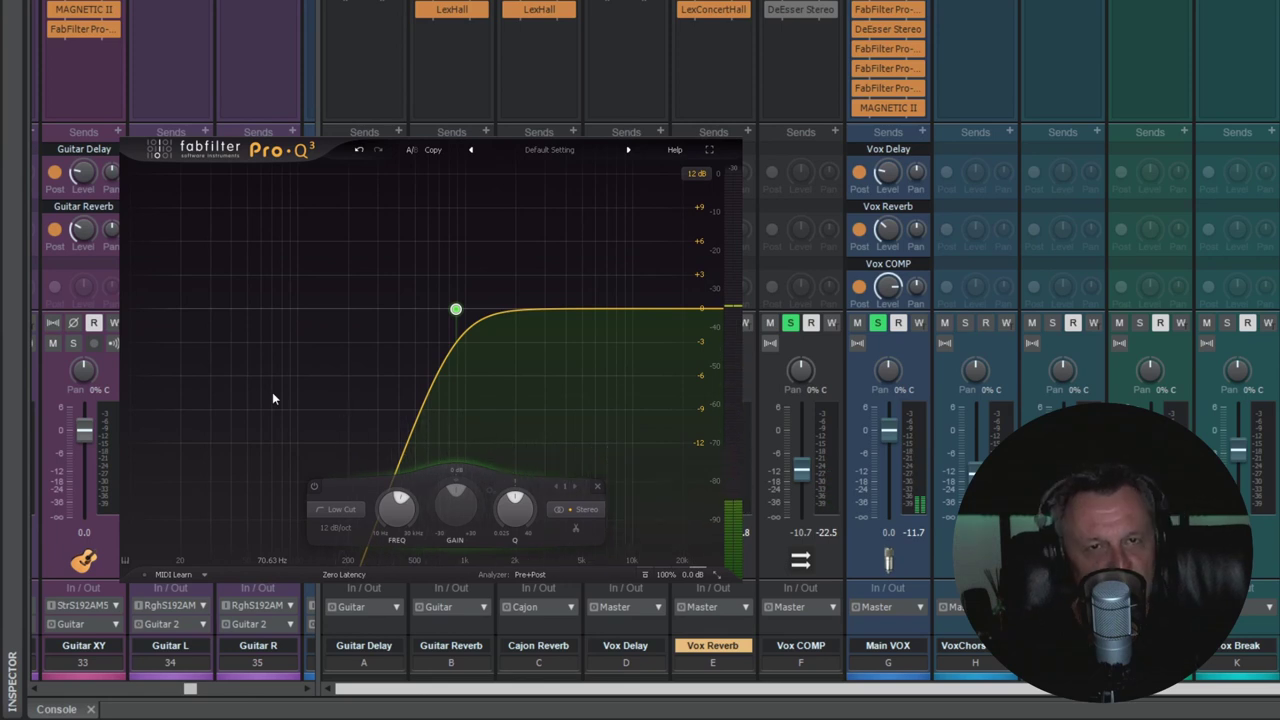
pyautogui.press('r')
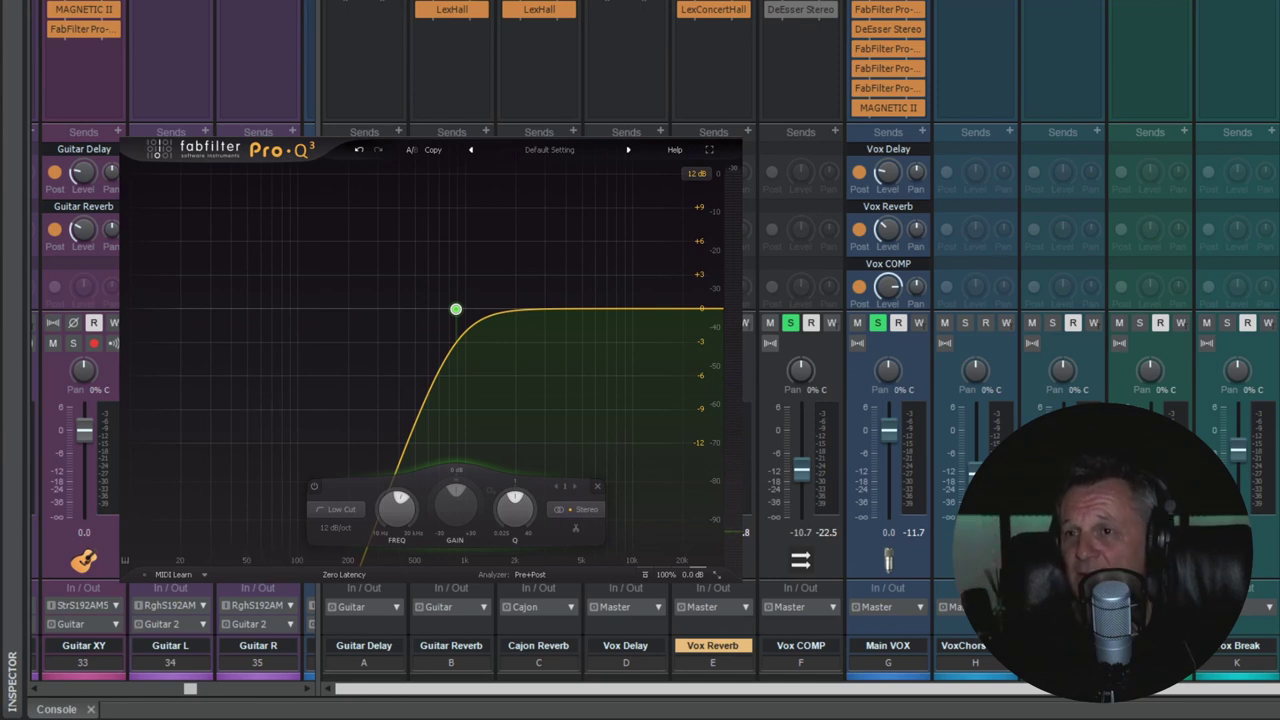
pyautogui.press('space')
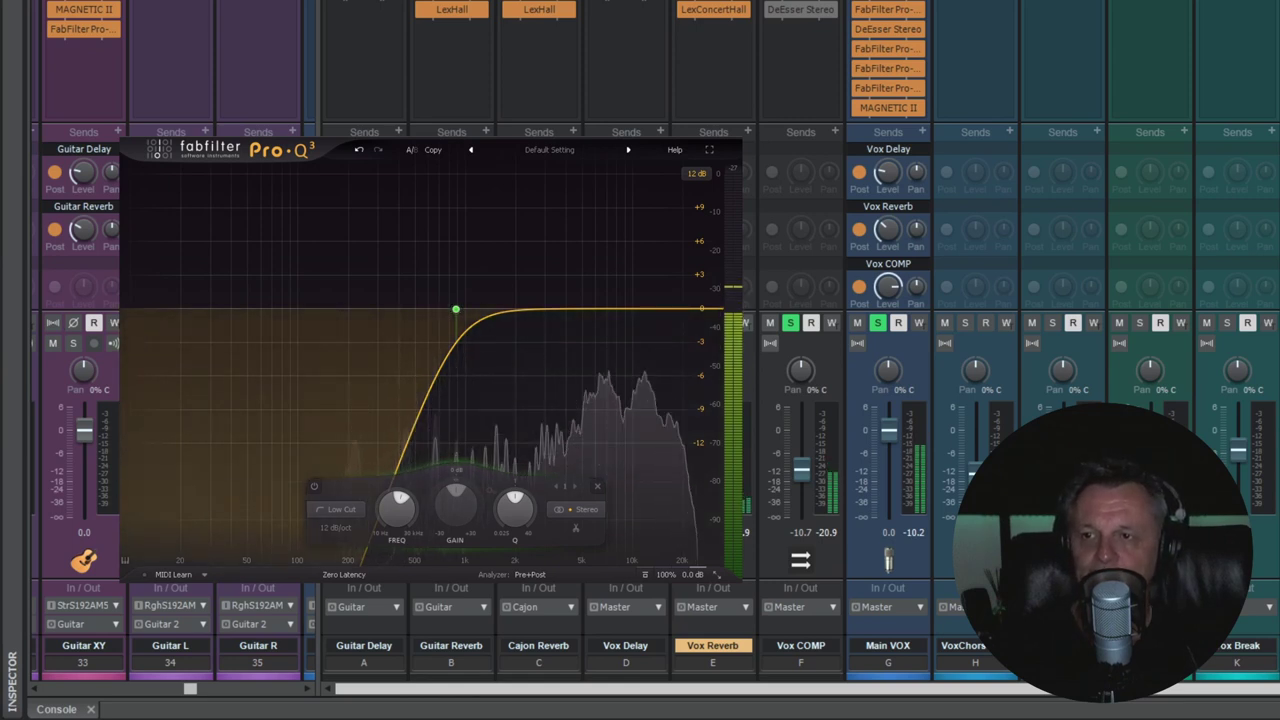
pyautogui.press('space')
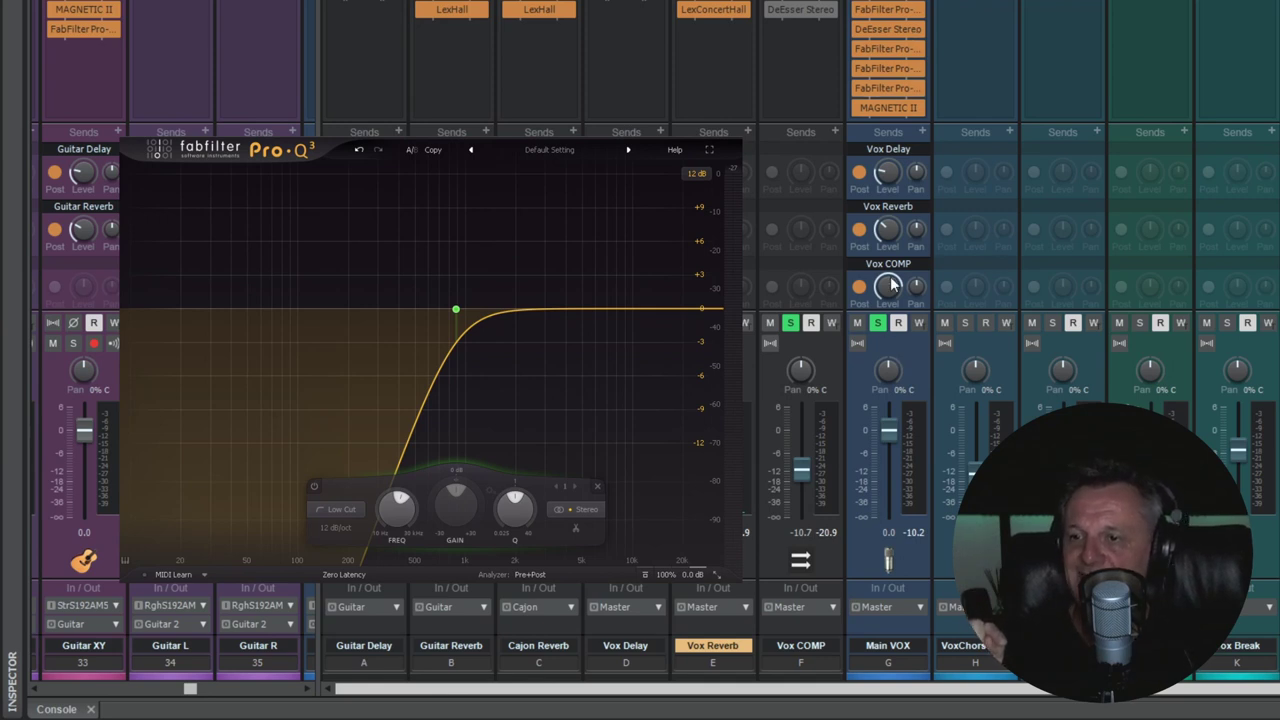
# Step: Check the Vox COMP send level, open the CLA-76 on the Vox COMP bus and take Main VOX out of solo
pyautogui.moveTo(890, 287)
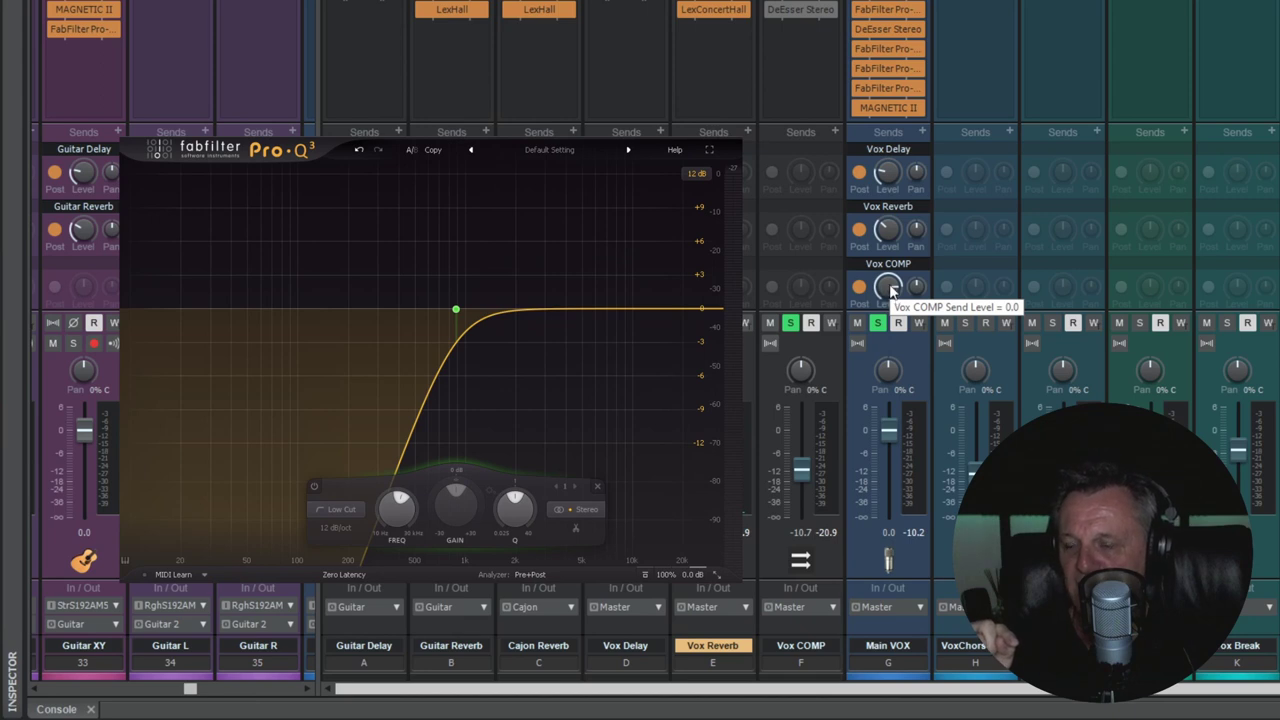
pyautogui.click(792, 7)
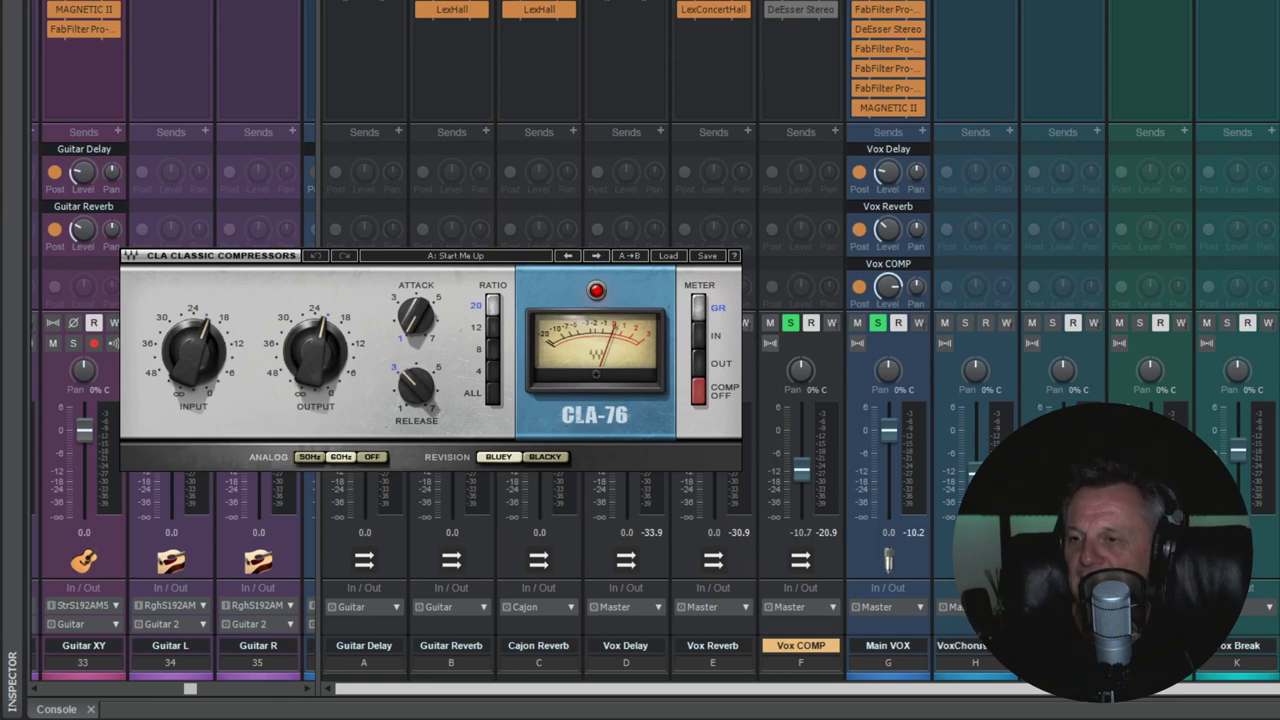
pyautogui.click(877, 322)
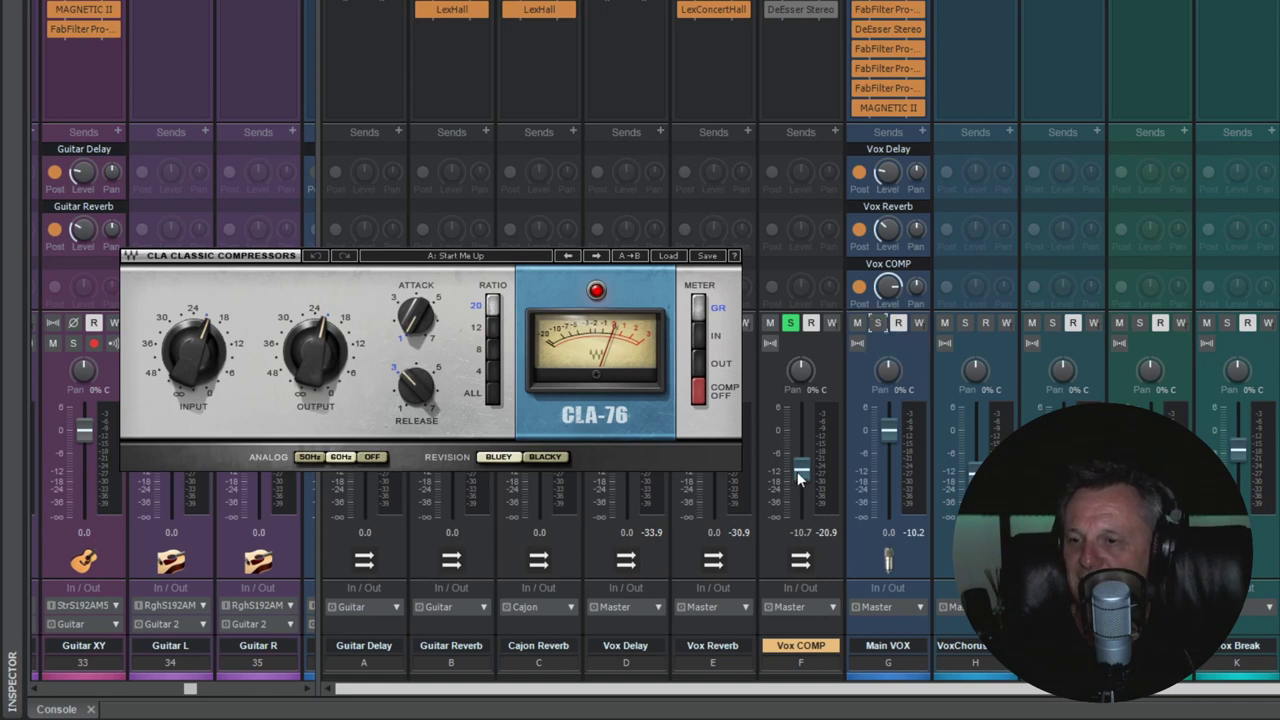
# Step: Raise the Vox COMP fader to -1.8 dB to hear the compressed vocal and pull it down to -INF
pyautogui.moveTo(801, 467); pyautogui.dragTo(801, 435)
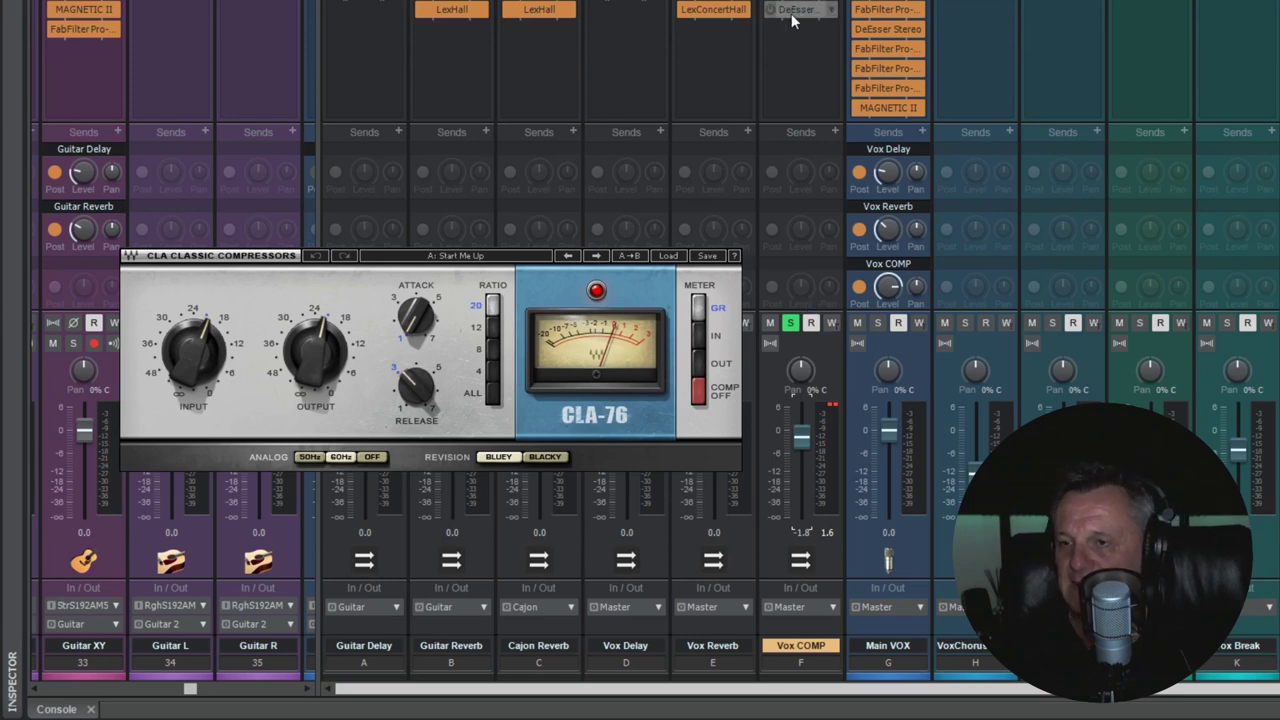
pyautogui.moveTo(803, 443); pyautogui.dragTo(801, 518)
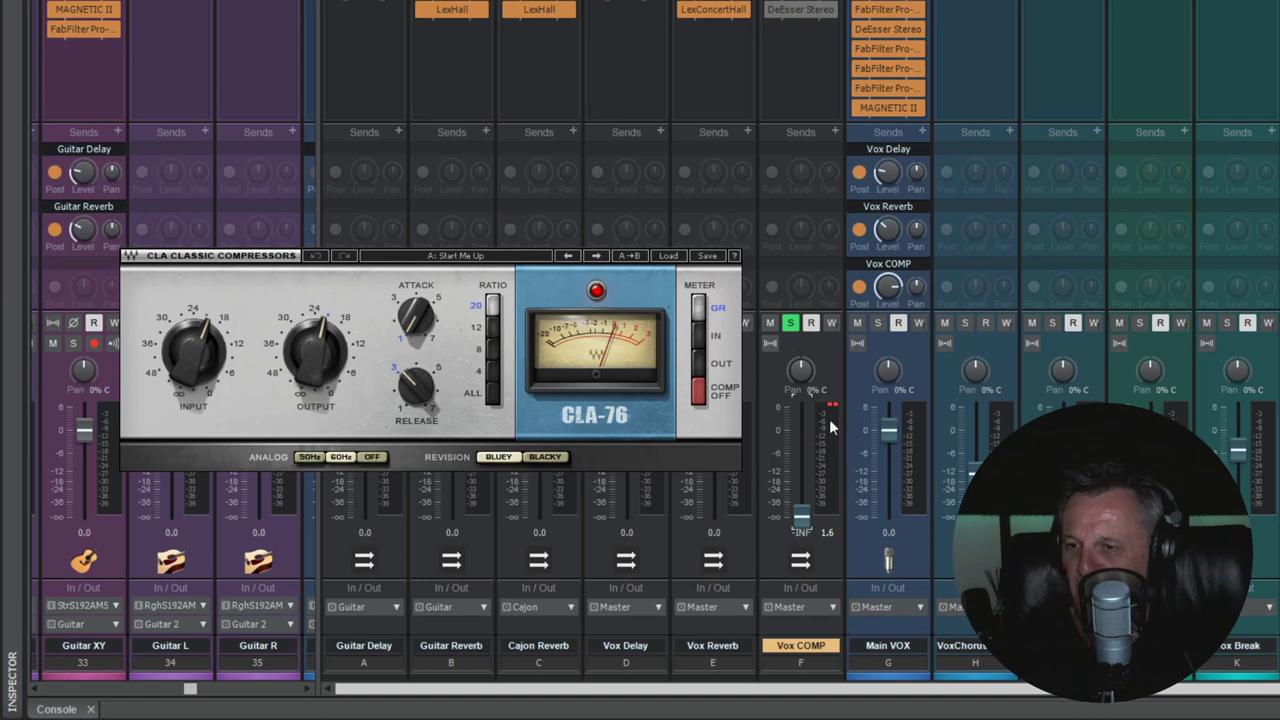
# Step: Solo Main VOX again and raise the Vox COMP fader to -13.1 dB to blend in the compressed vocal
pyautogui.click(877, 323)
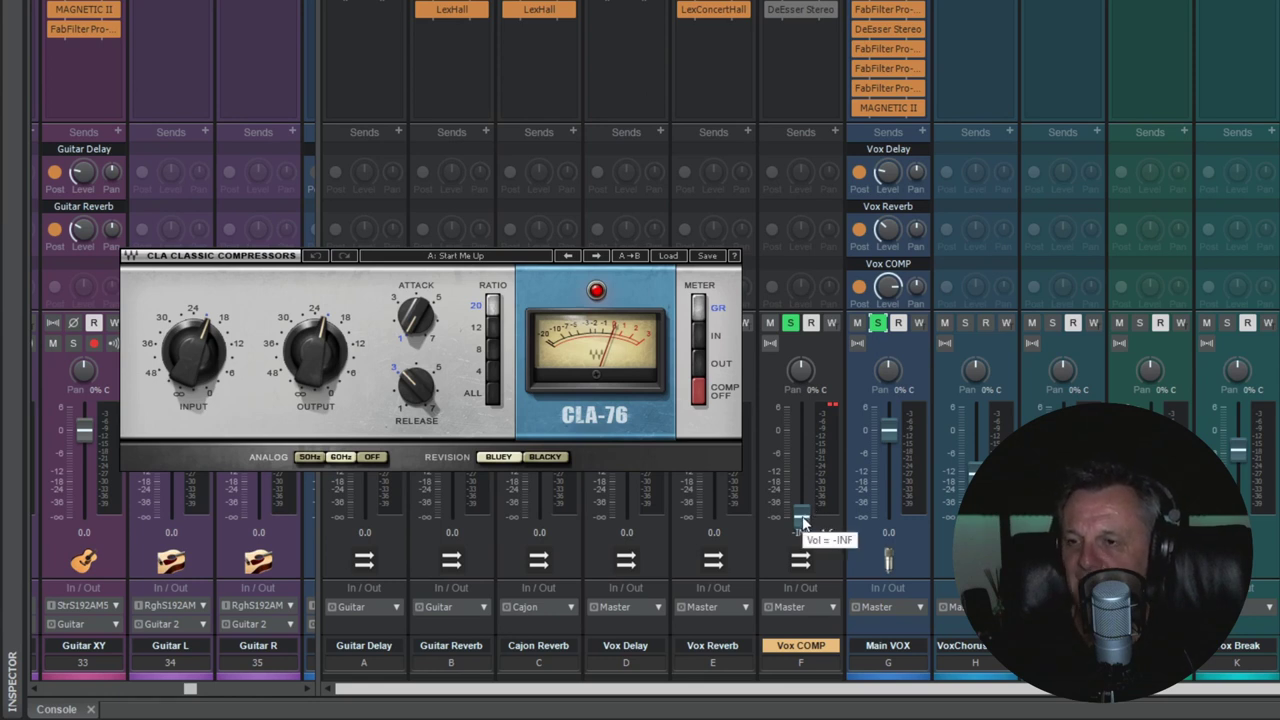
pyautogui.moveTo(803, 521); pyautogui.dragTo(802, 474)
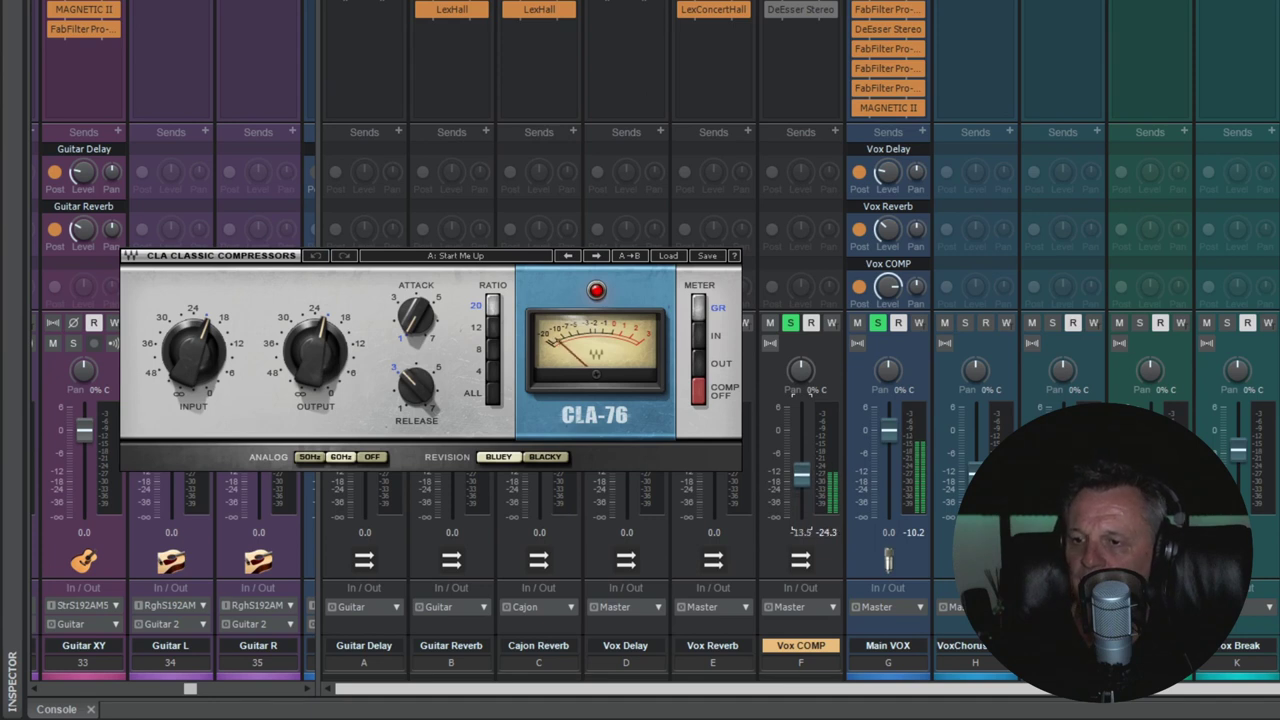
pyautogui.moveTo(802, 474); pyautogui.dragTo(802, 473)
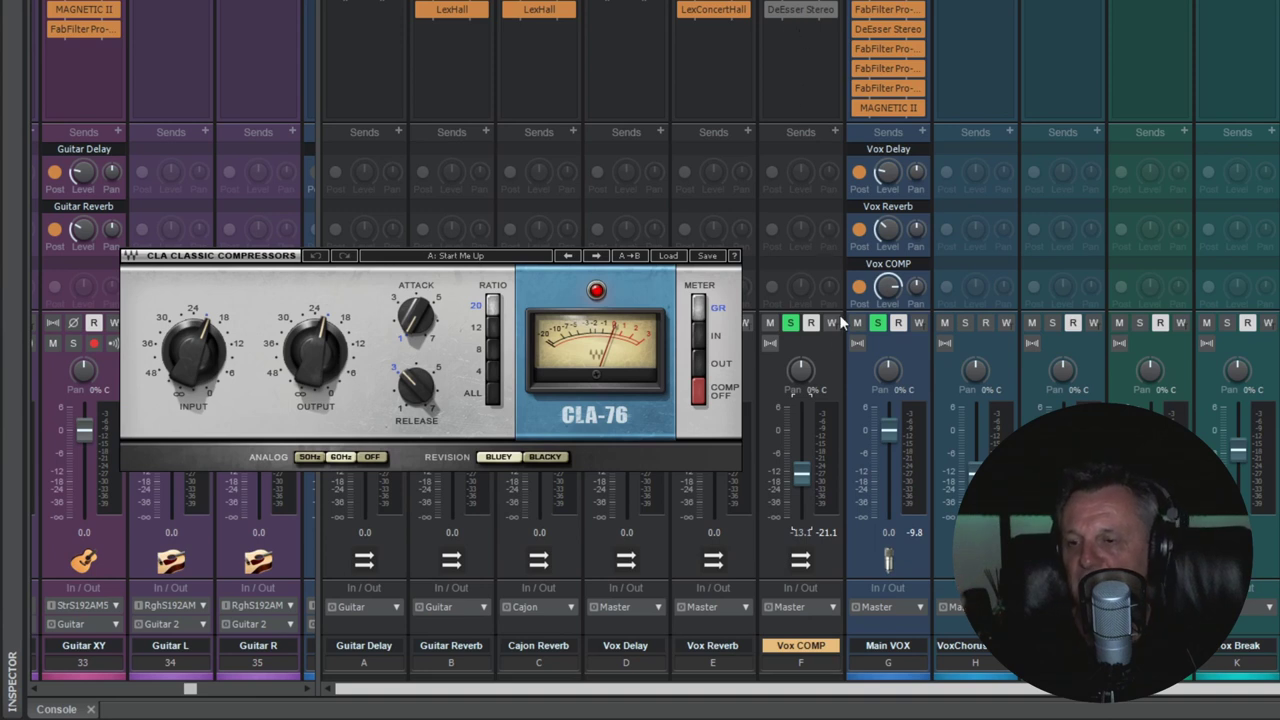
# Step: Enable the DeEsser on the Vox COMP bus and compare the soloed vocal with the effects racks bypassed and active
pyautogui.click(791, 12)
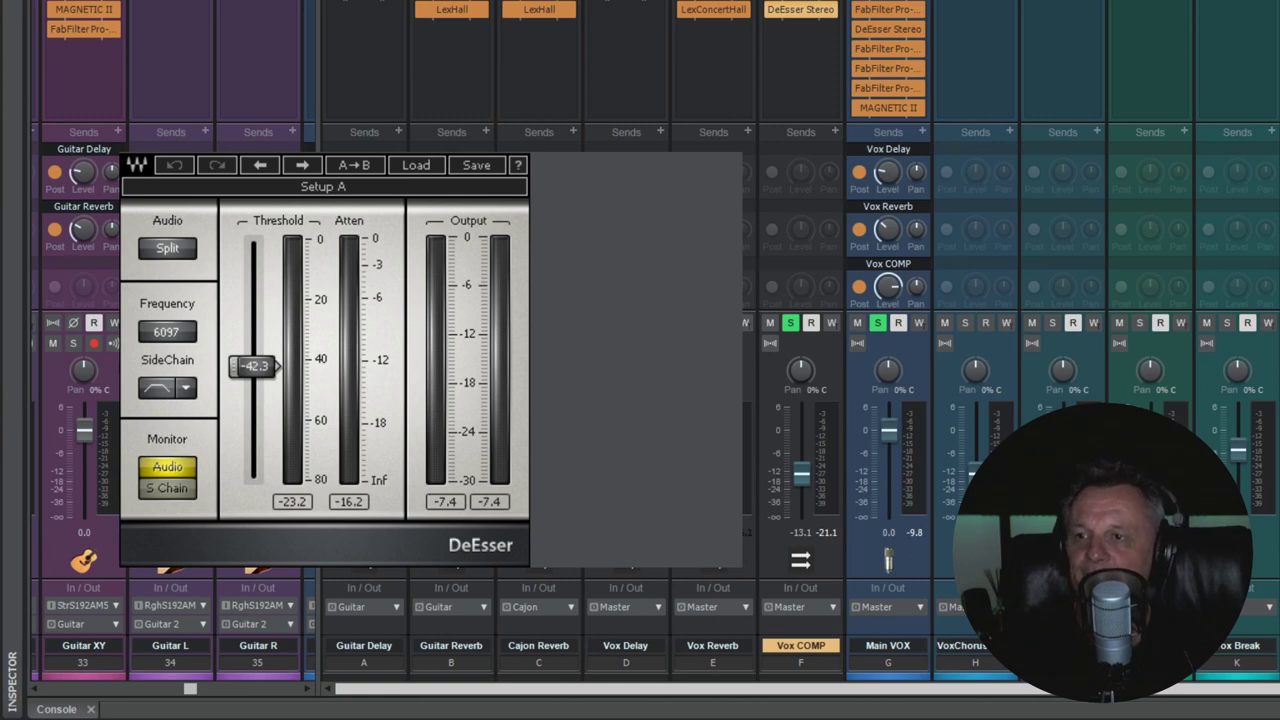
pyautogui.press('space')
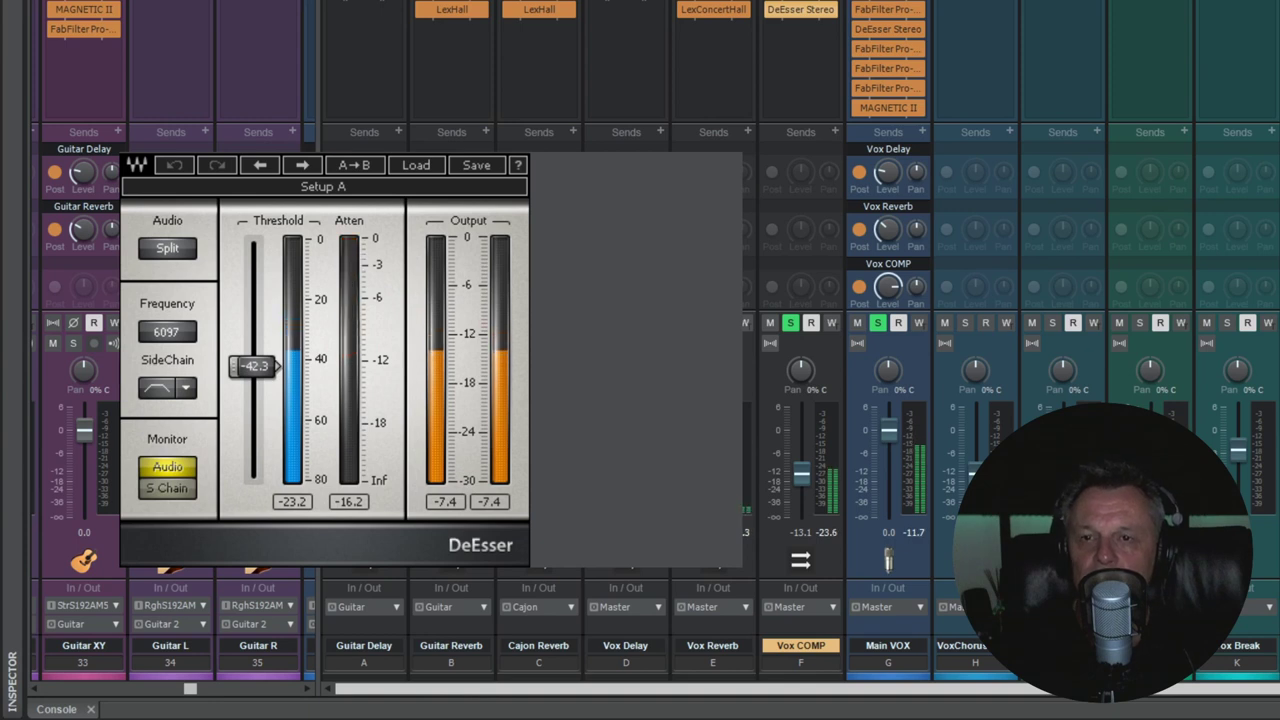
pyautogui.press('Escape')
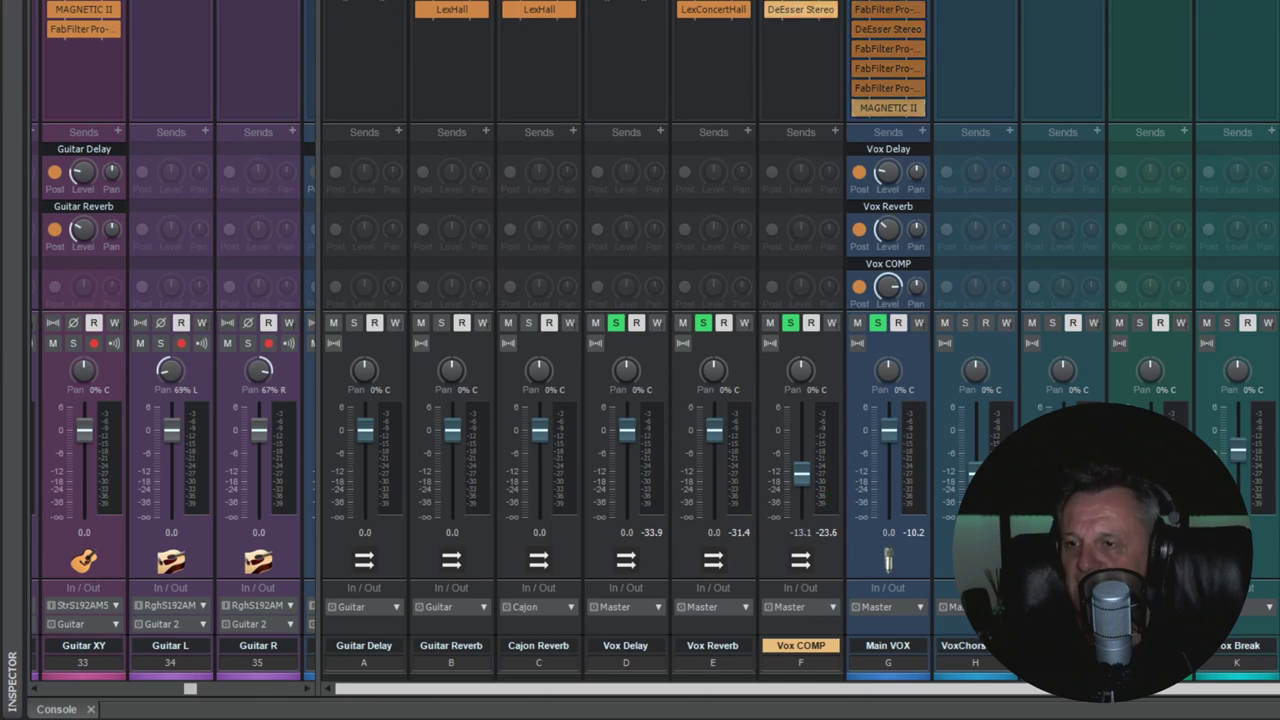
pyautogui.click(712, 645)
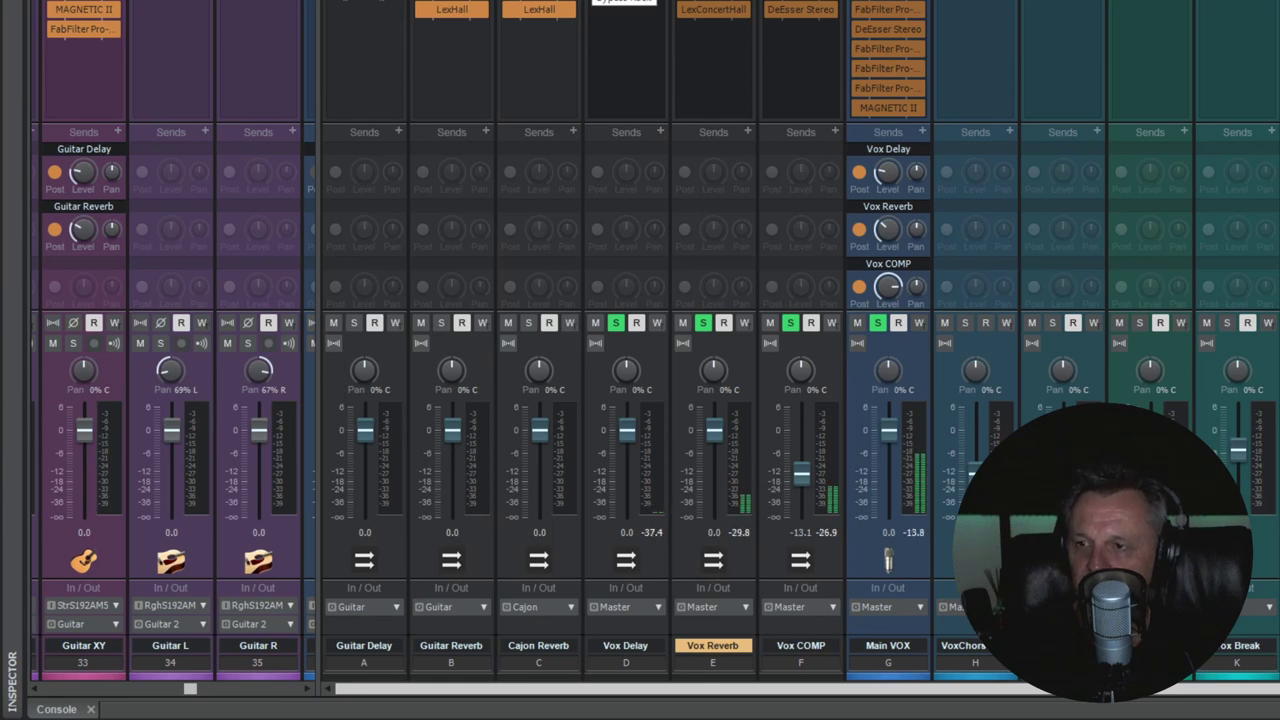
pyautogui.press('r')
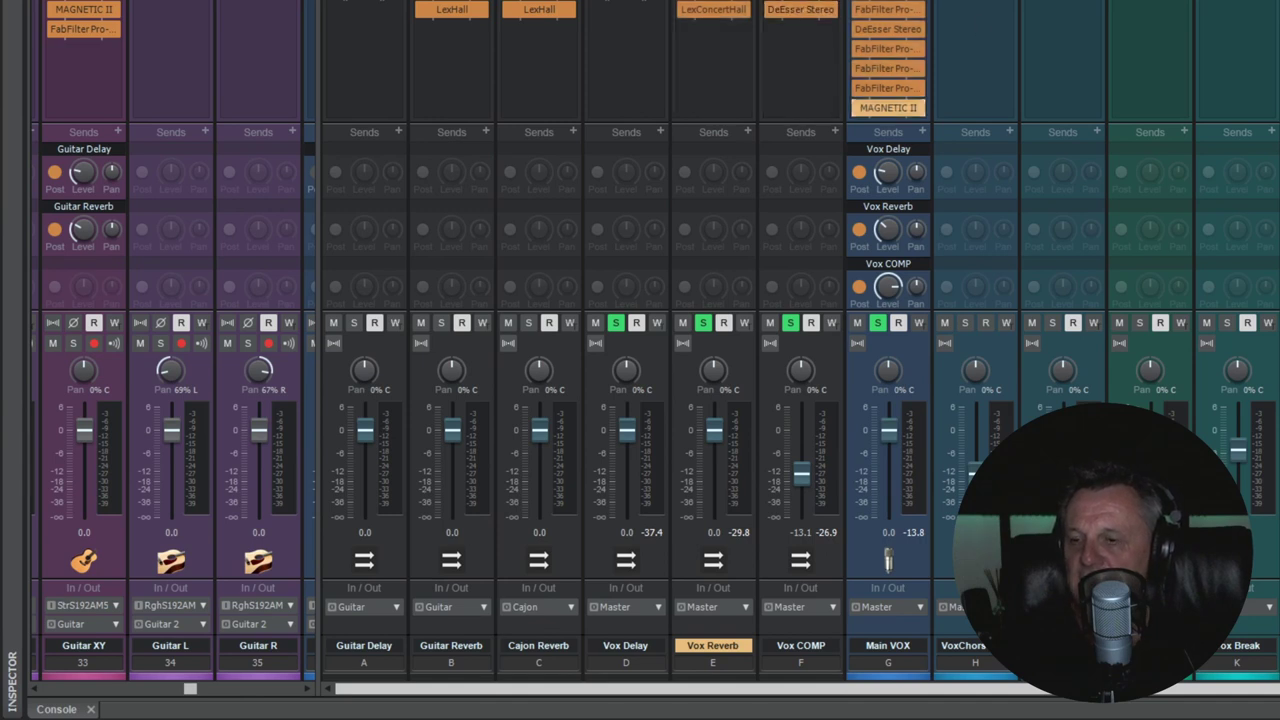
# Step: Take Vox Delay, Vox Reverb, Vox COMP and Main VOX out of solo and listen to the vocal in the mix
pyautogui.click(615, 322)
pyautogui.click(702, 322)
pyautogui.click(790, 322)
pyautogui.click(877, 322)
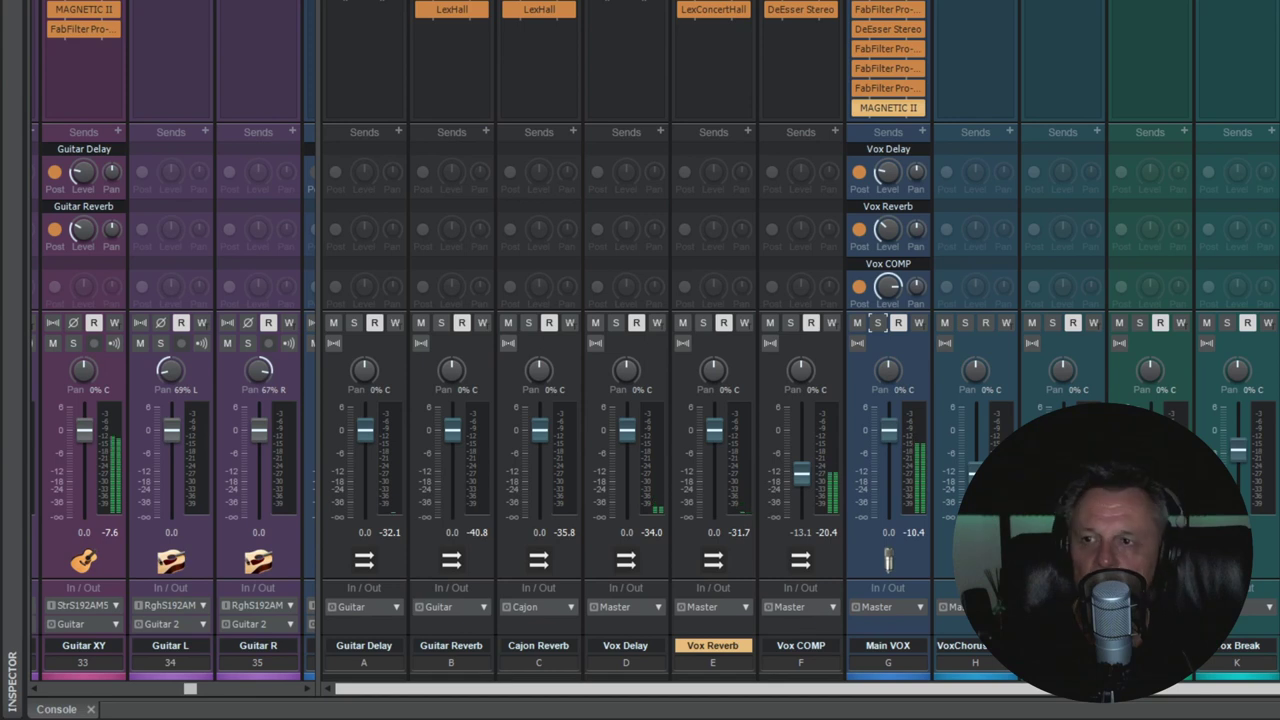
pyautogui.press('r')
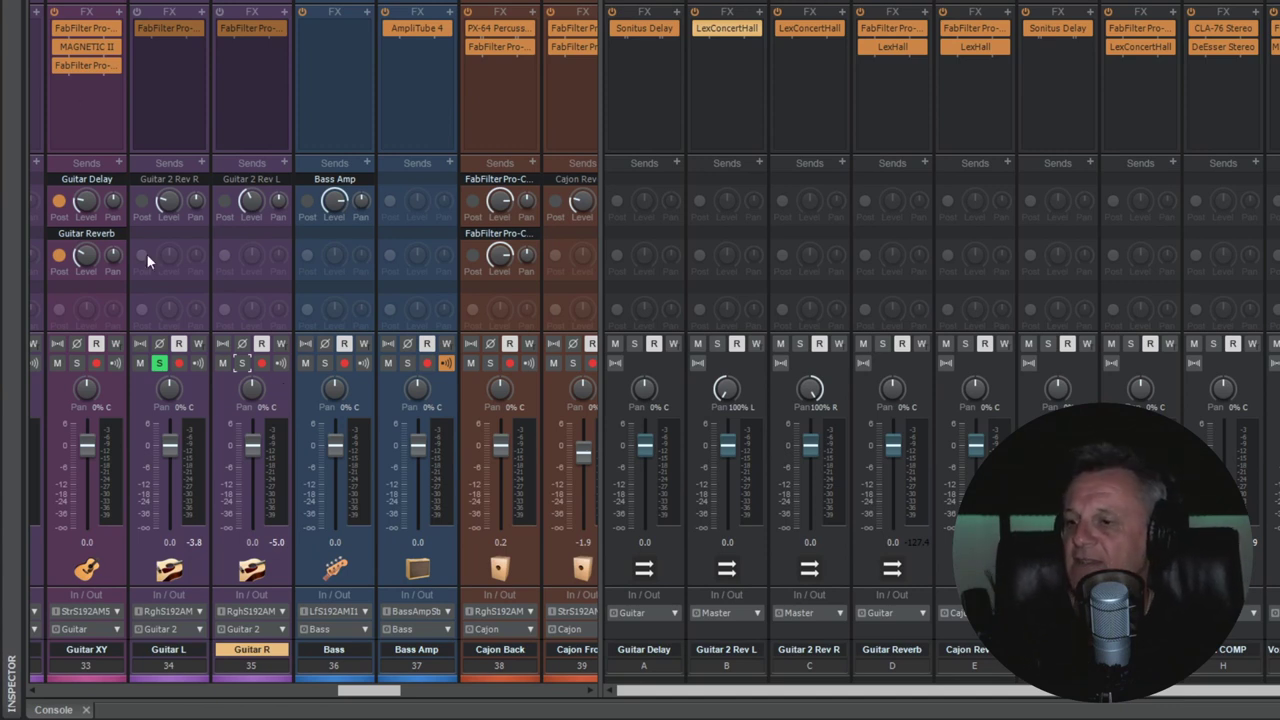
# Step: Play the soloed Guitar L track on its own, centred and without effects
pyautogui.click(196, 568)
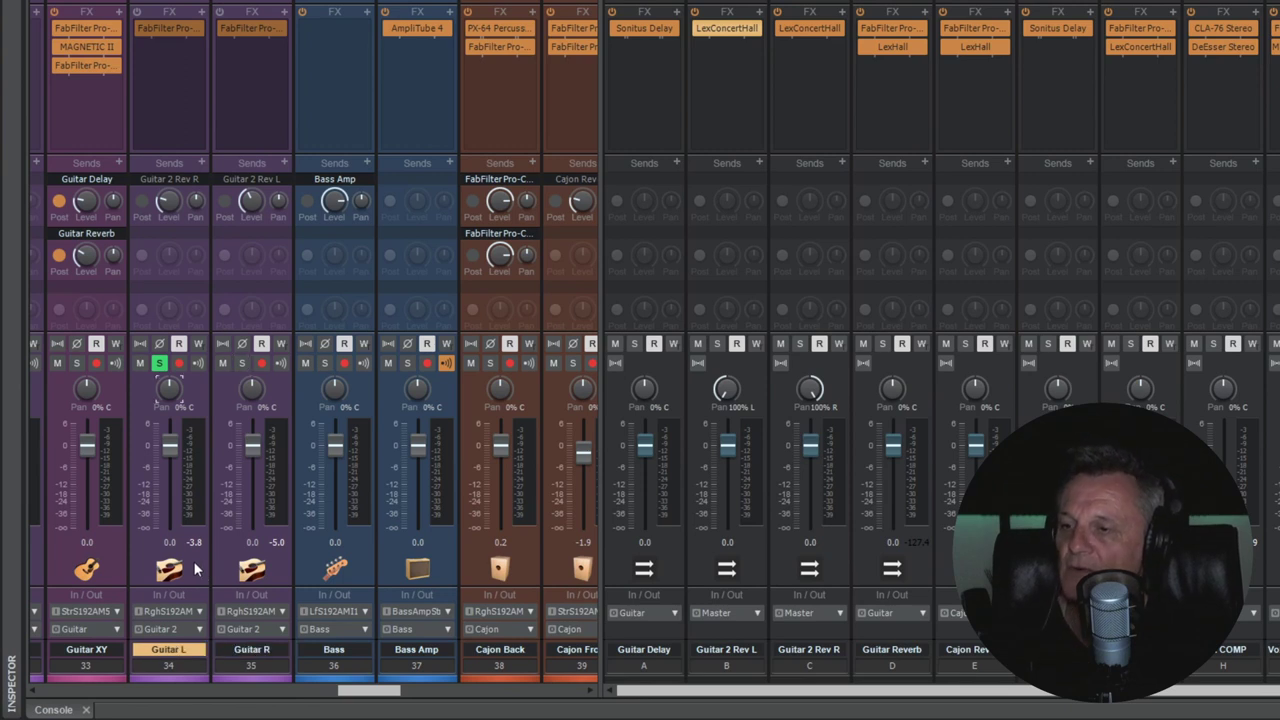
pyautogui.press('space')
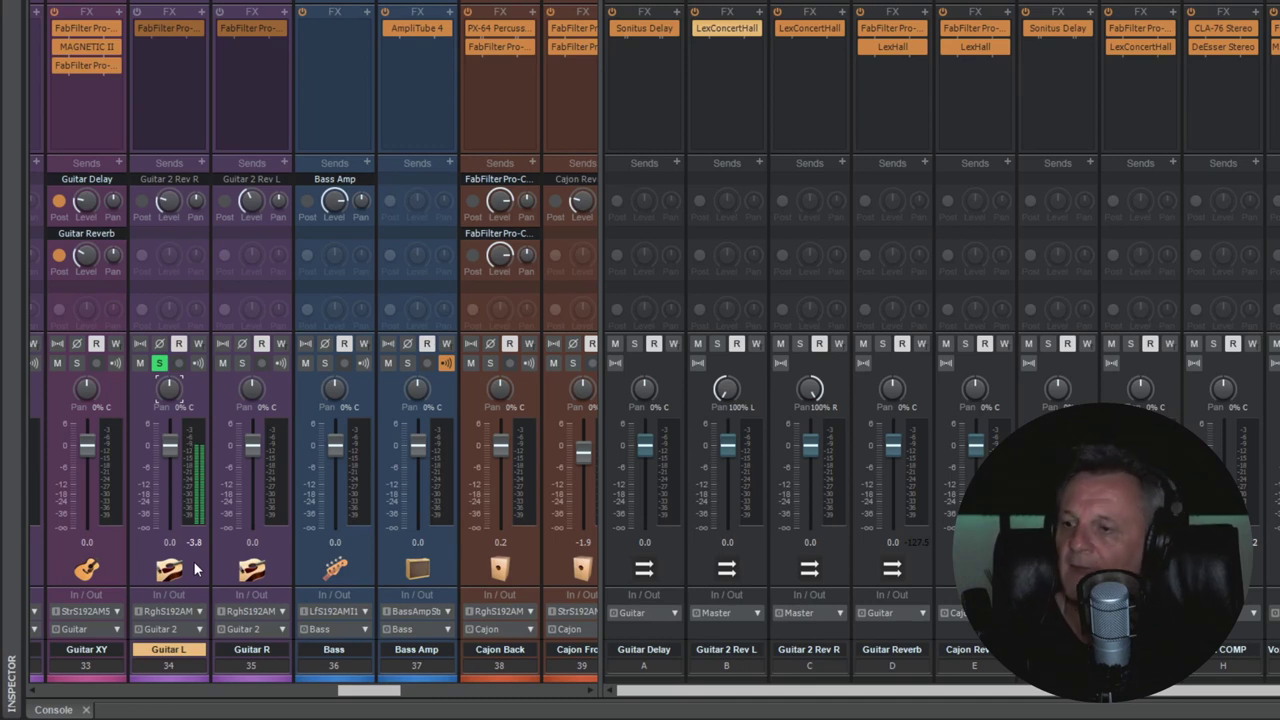
pyautogui.press('r')
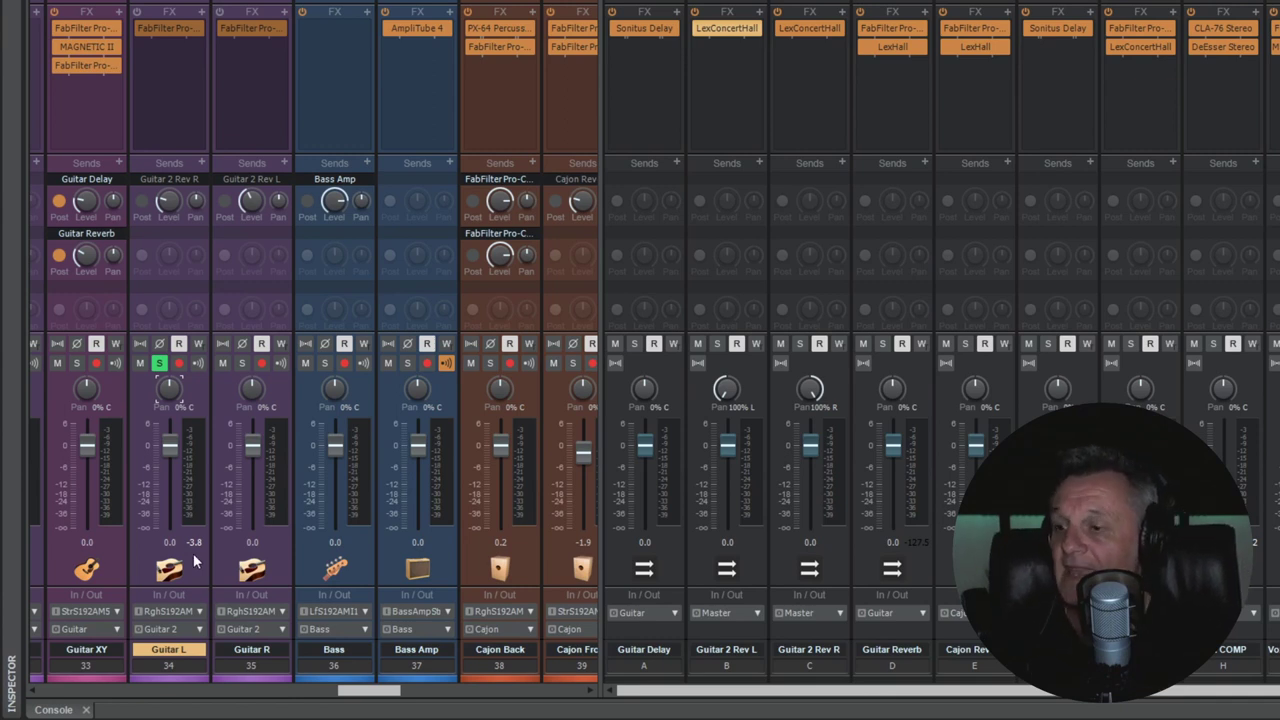
# Step: Solo Guitar R instead of Guitar L and listen to it on its own
pyautogui.click(241, 363)
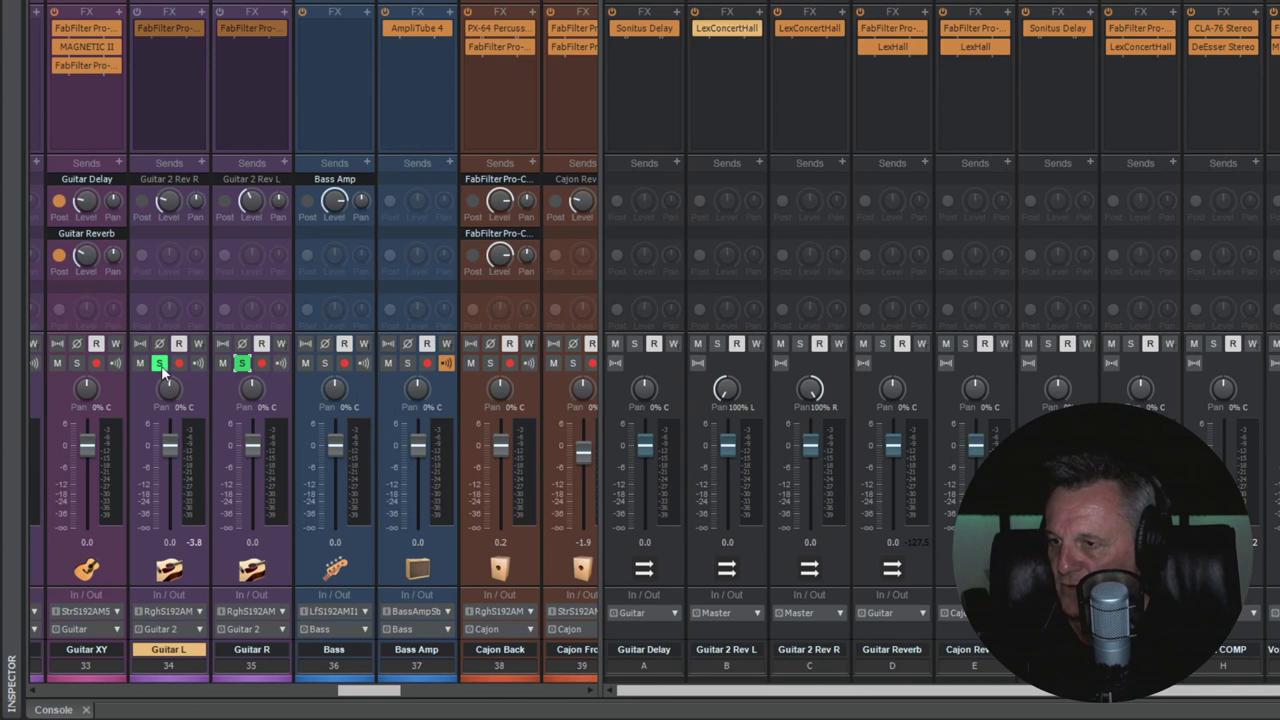
pyautogui.click(272, 544)
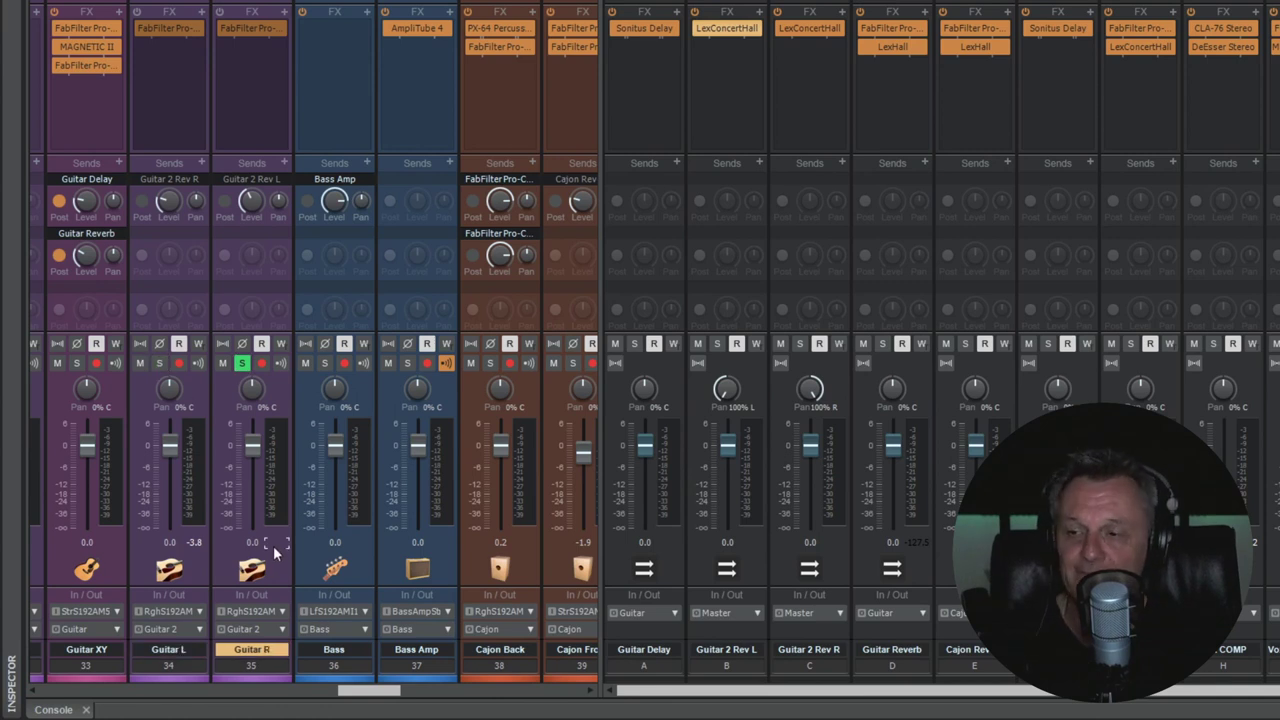
pyautogui.press('space')
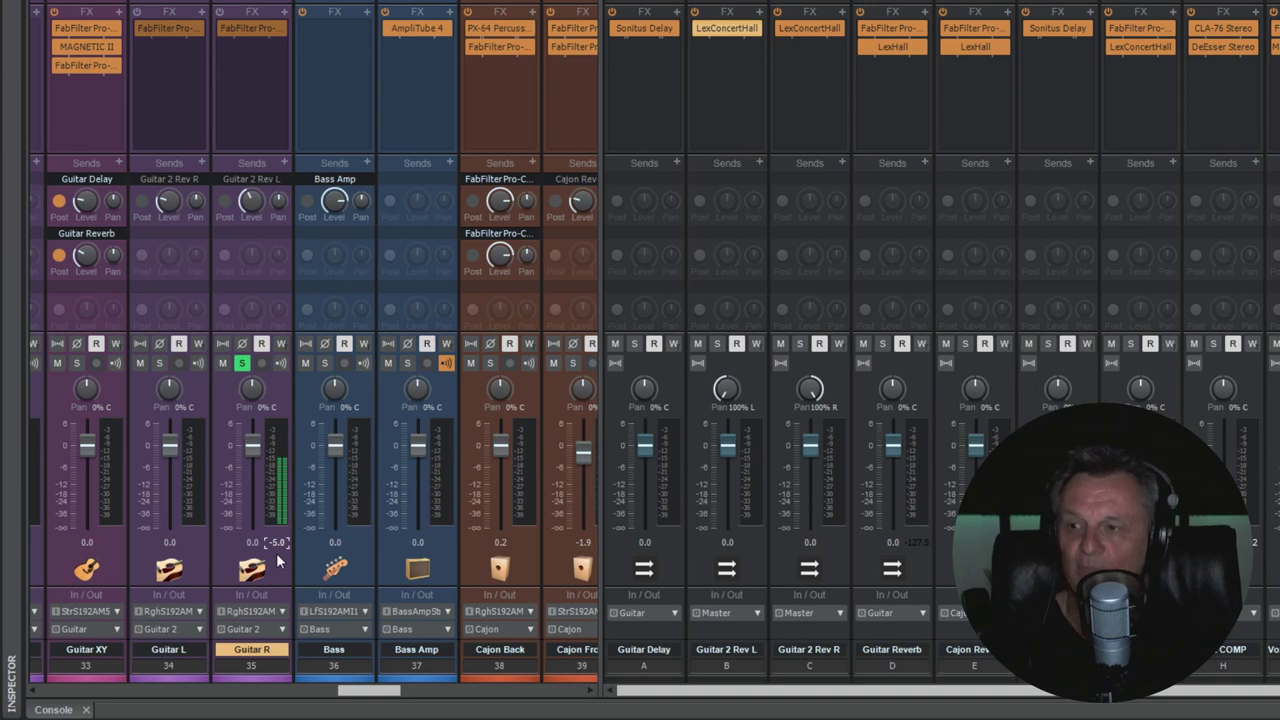
pyautogui.press('space')
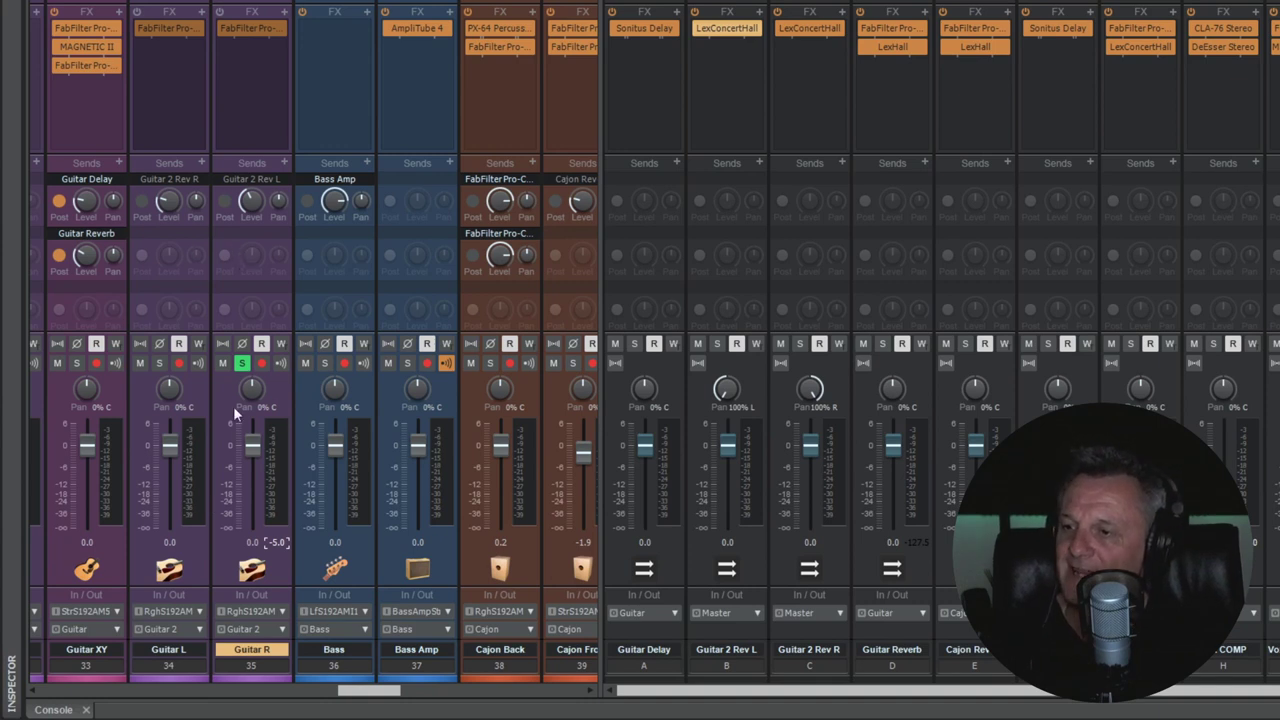
# Step: Pan Guitar L to 100% L and Guitar R to 100% R and play both tracks soloed together
pyautogui.moveTo(172, 394)
pyautogui.moveTo(172, 394); pyautogui.dragTo(172, 470)
pyautogui.moveTo(250, 389); pyautogui.dragTo(250, 340)
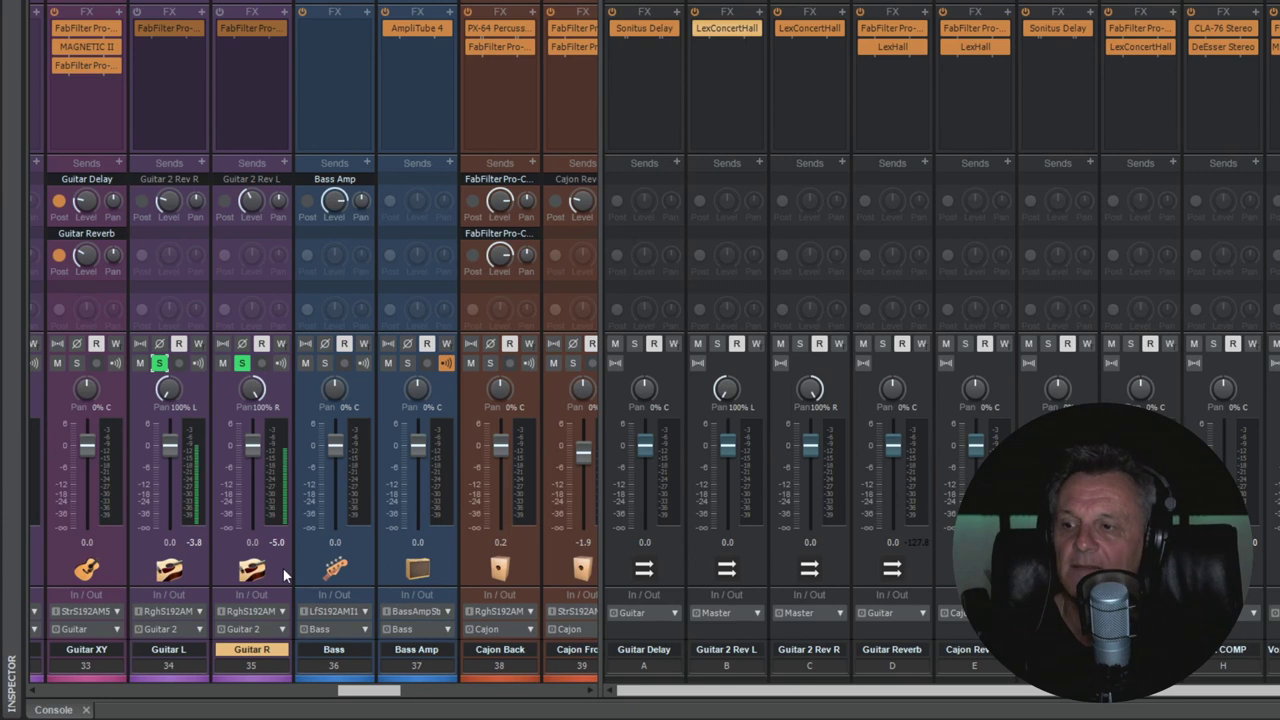
pyautogui.press('r')
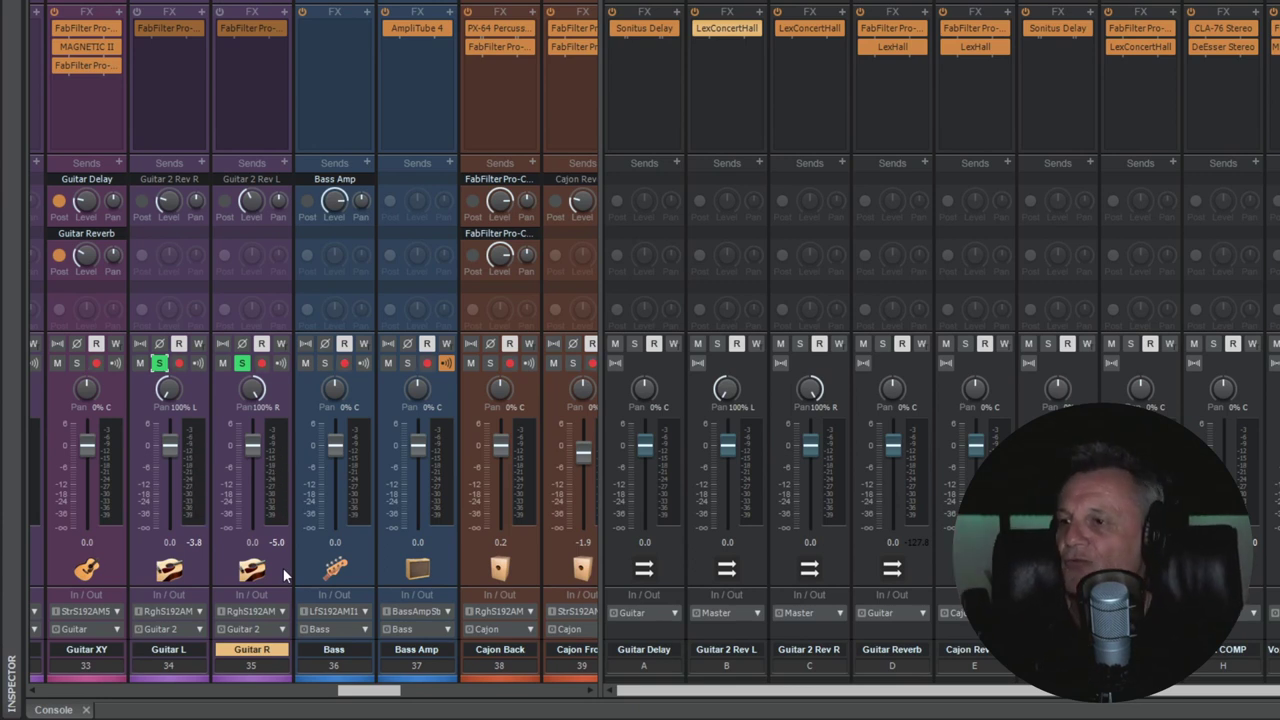
# Step: Review the Pro-Q 3 curves on Guitar L and Guitar R, enable both equalizers and listen to the pair
pyautogui.click(171, 36)
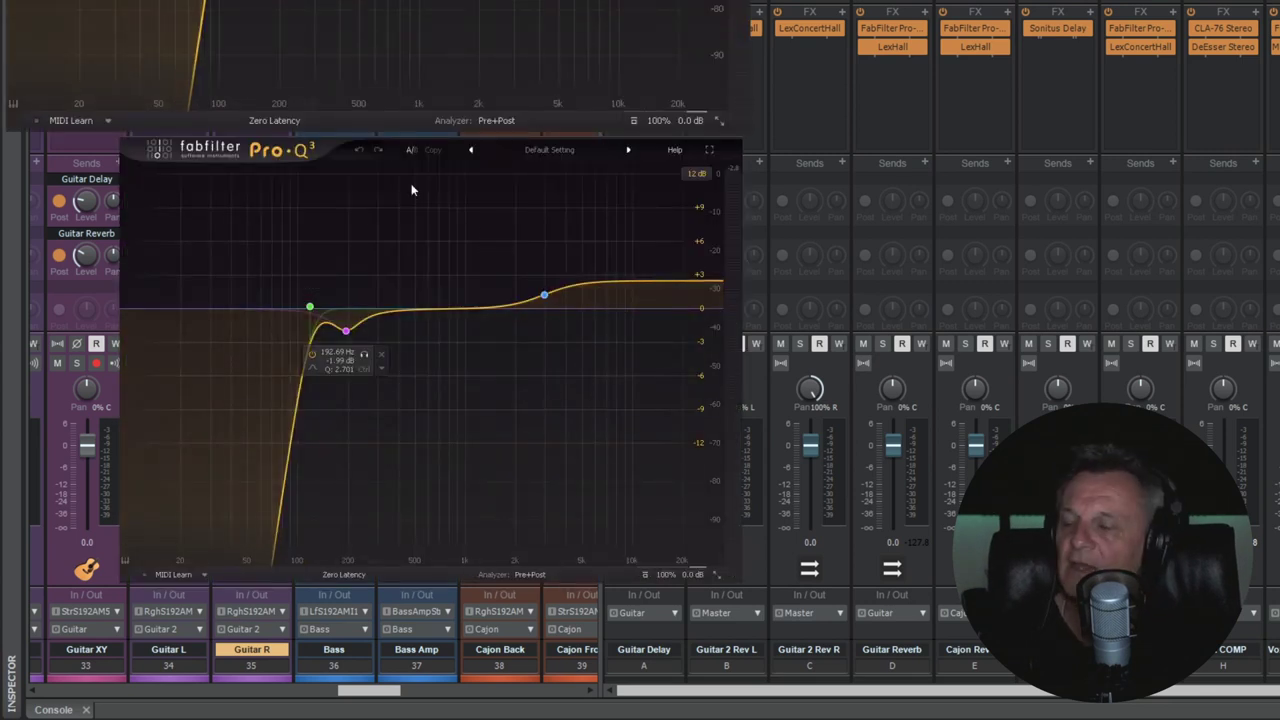
pyautogui.click(171, 32)
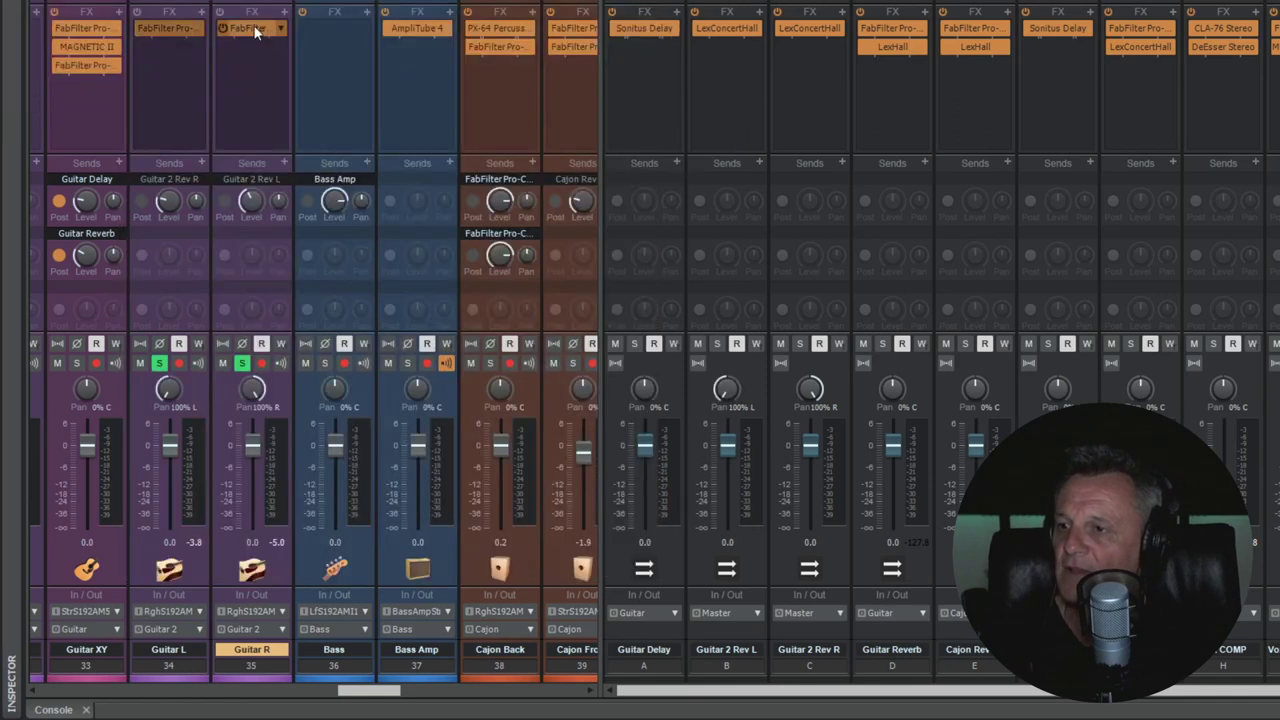
pyautogui.click(253, 33)
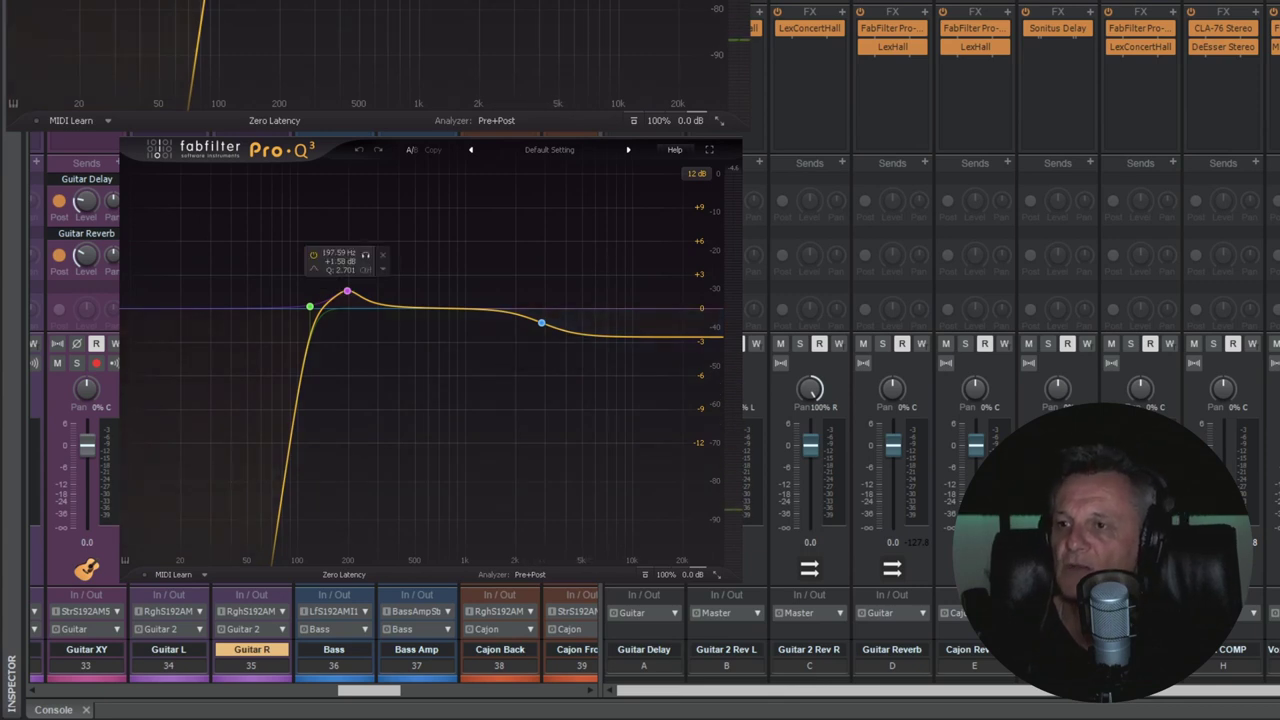
pyautogui.press('Escape')
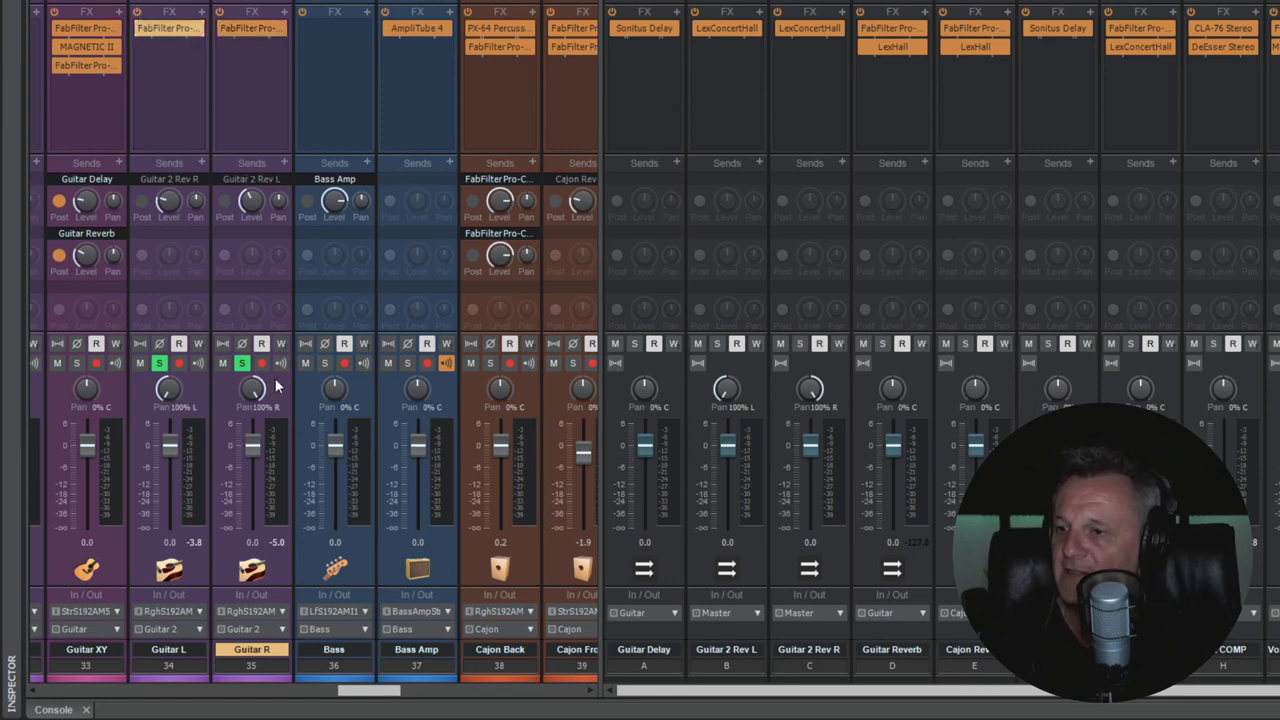
pyautogui.press('space')
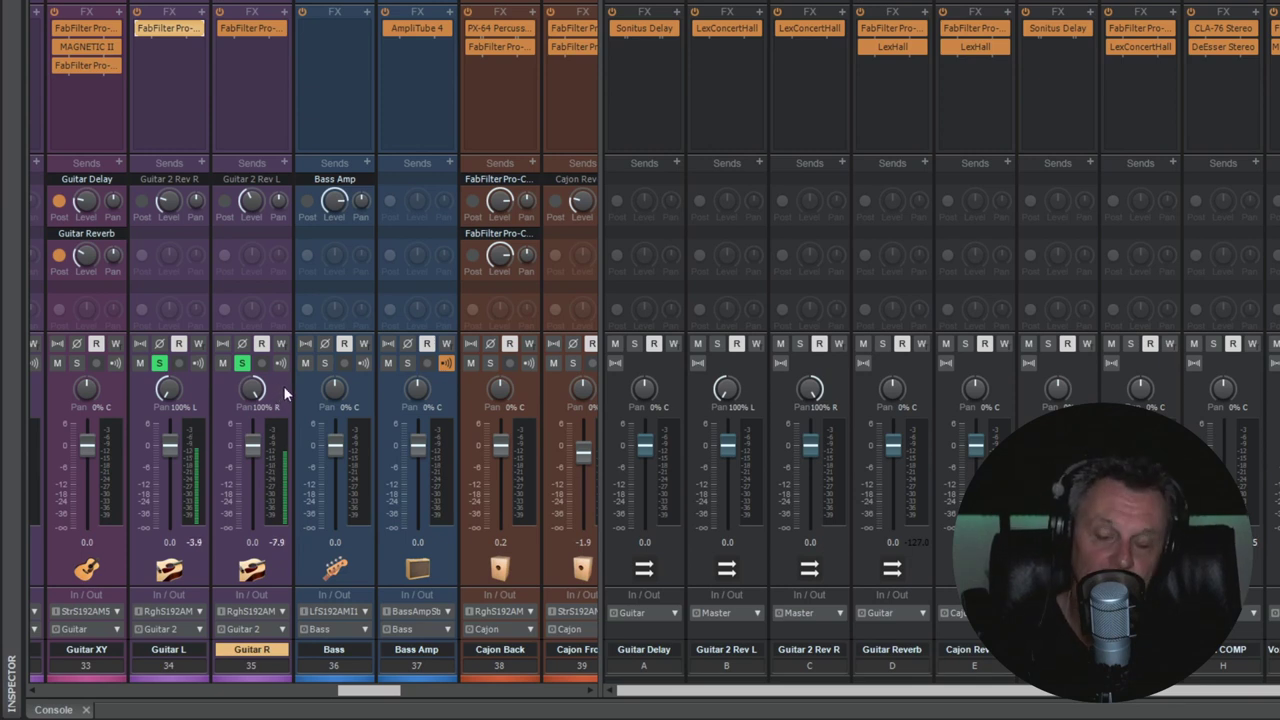
pyautogui.press('r')
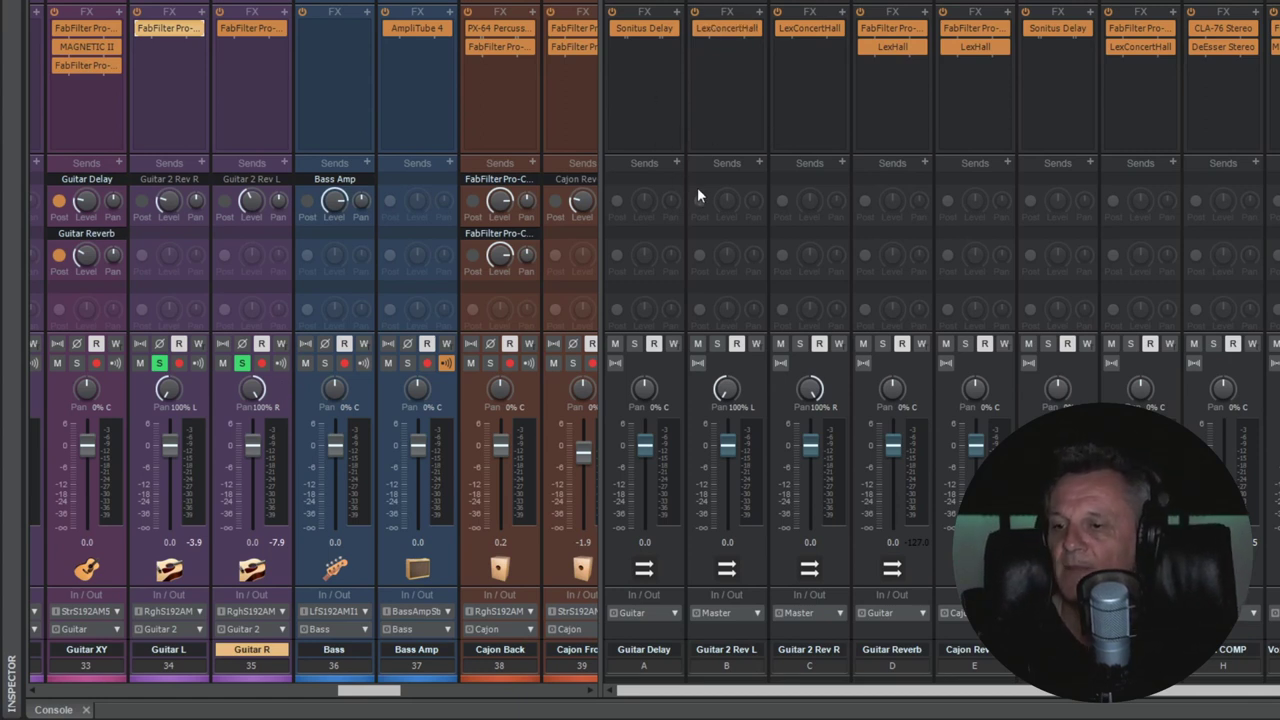
# Step: Enable the Guitar 2 Rev R send on Guitar L and the Guitar 2 Rev L send on Guitar R, and listen to the crossed reverbs
pyautogui.click(732, 119)
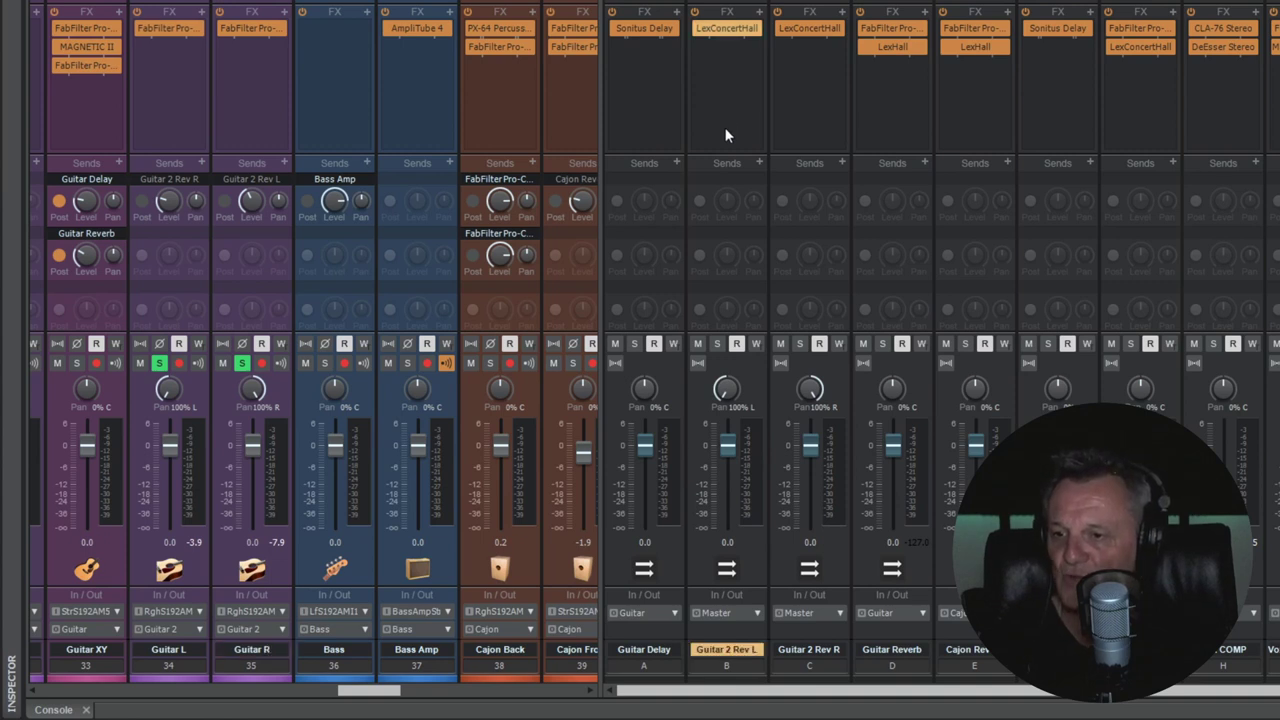
pyautogui.click(797, 120)
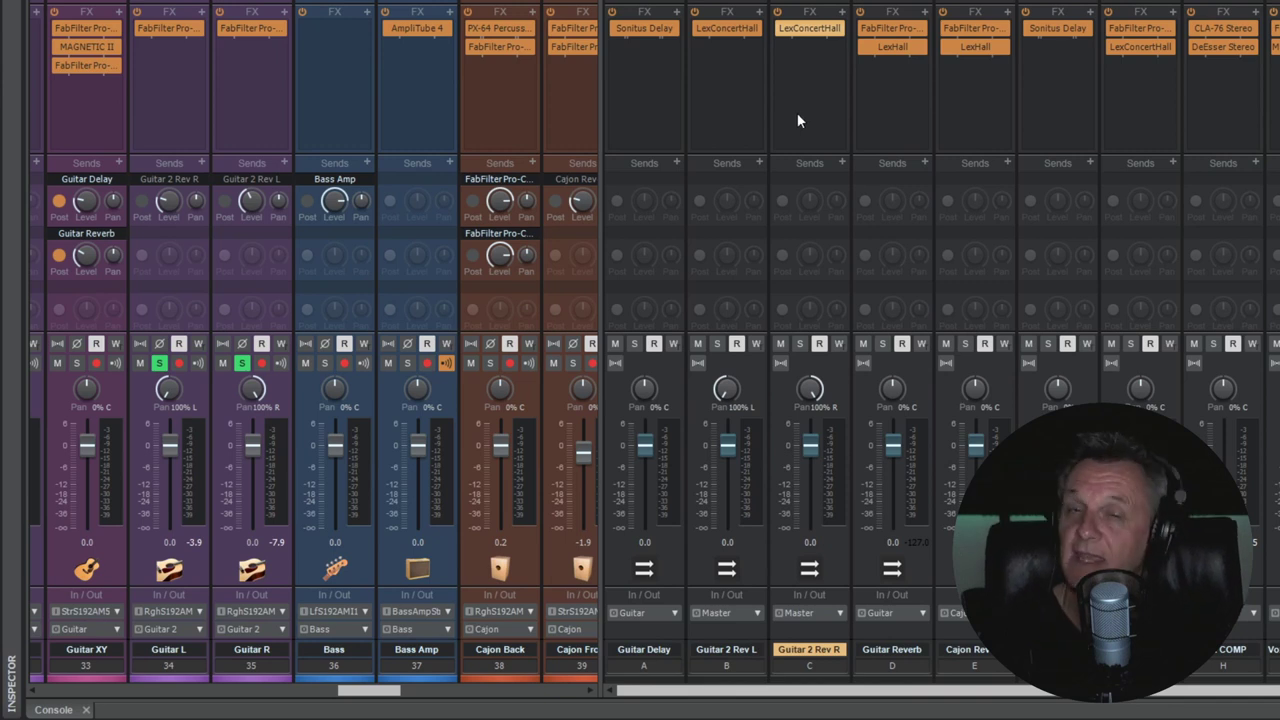
pyautogui.click(734, 113)
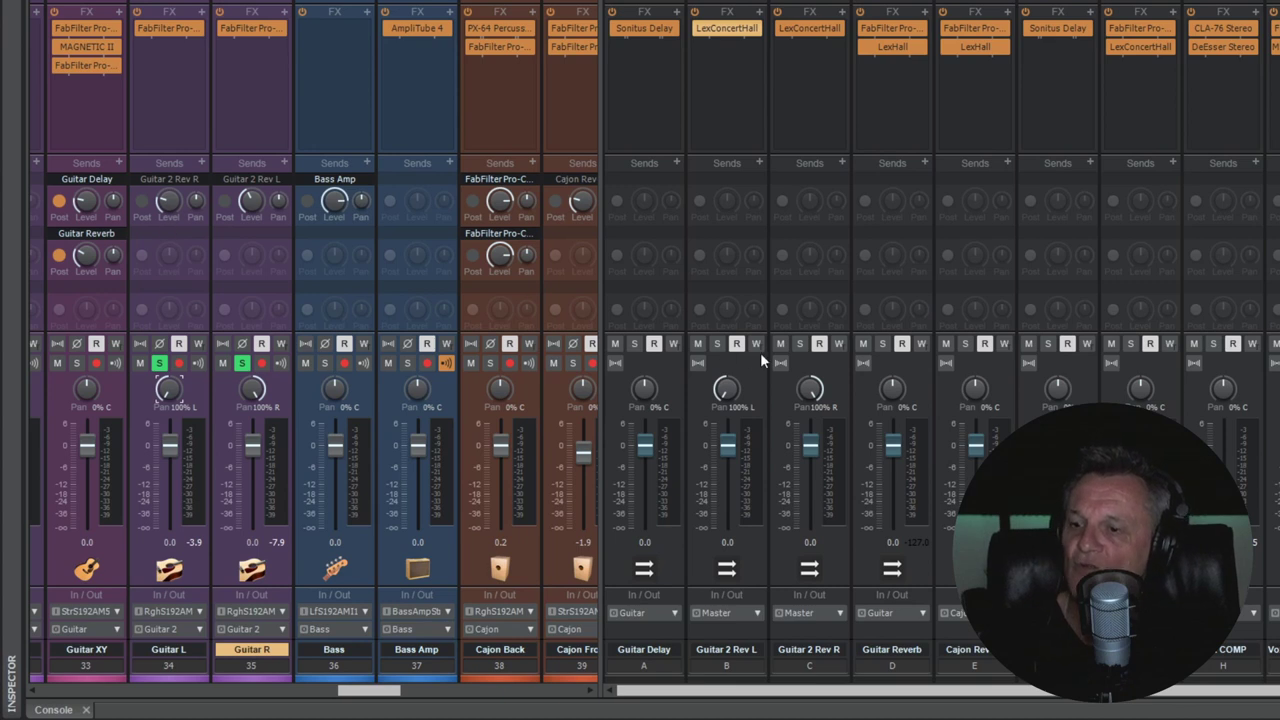
pyautogui.click(137, 177)
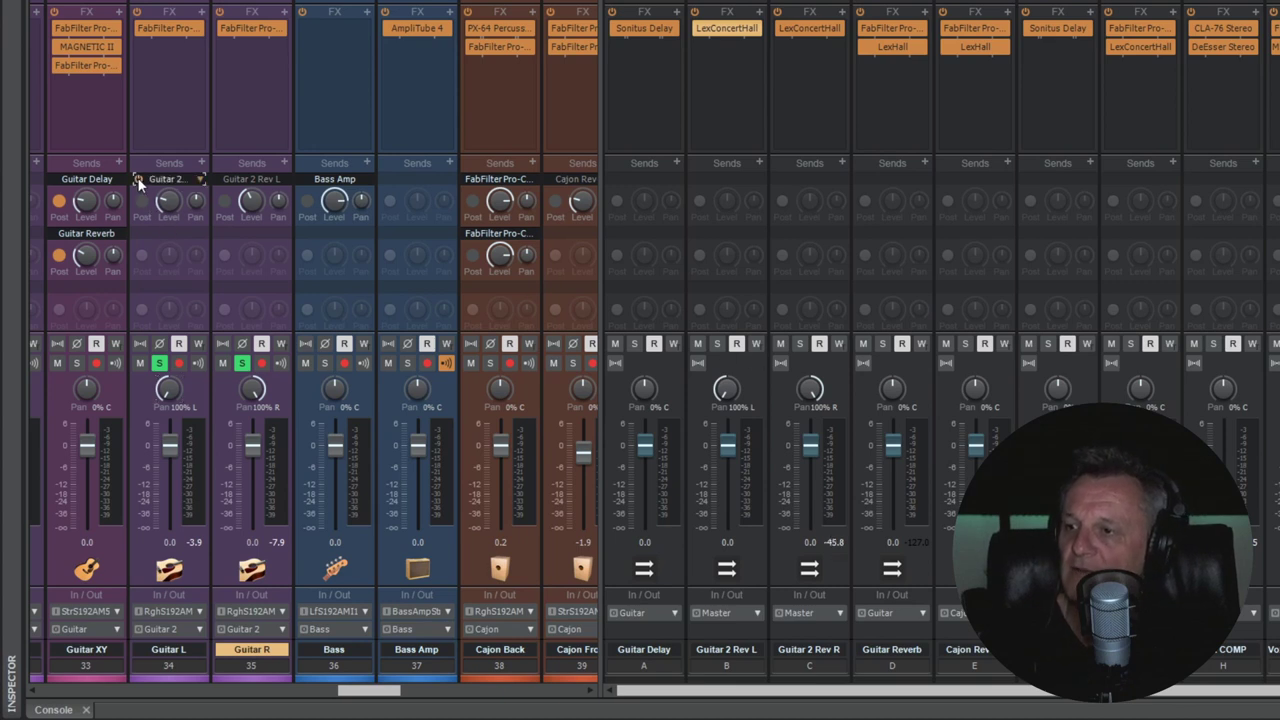
pyautogui.click(222, 180)
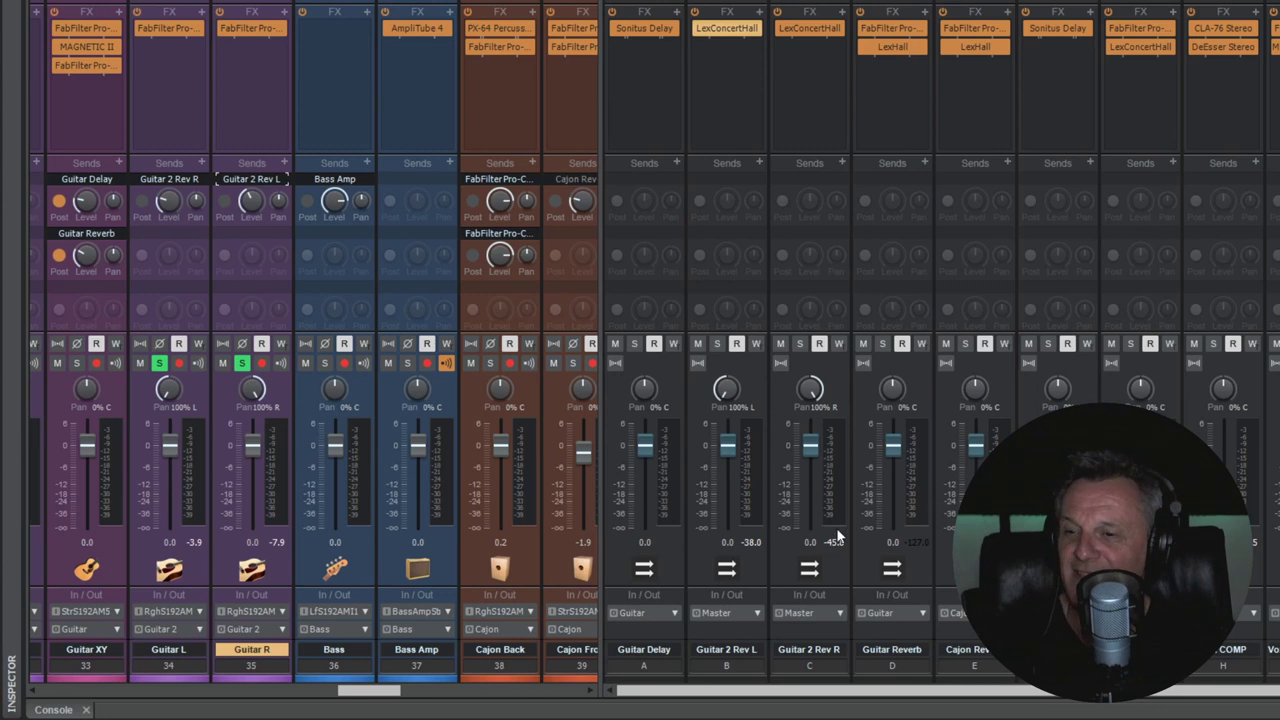
pyautogui.click(837, 564)
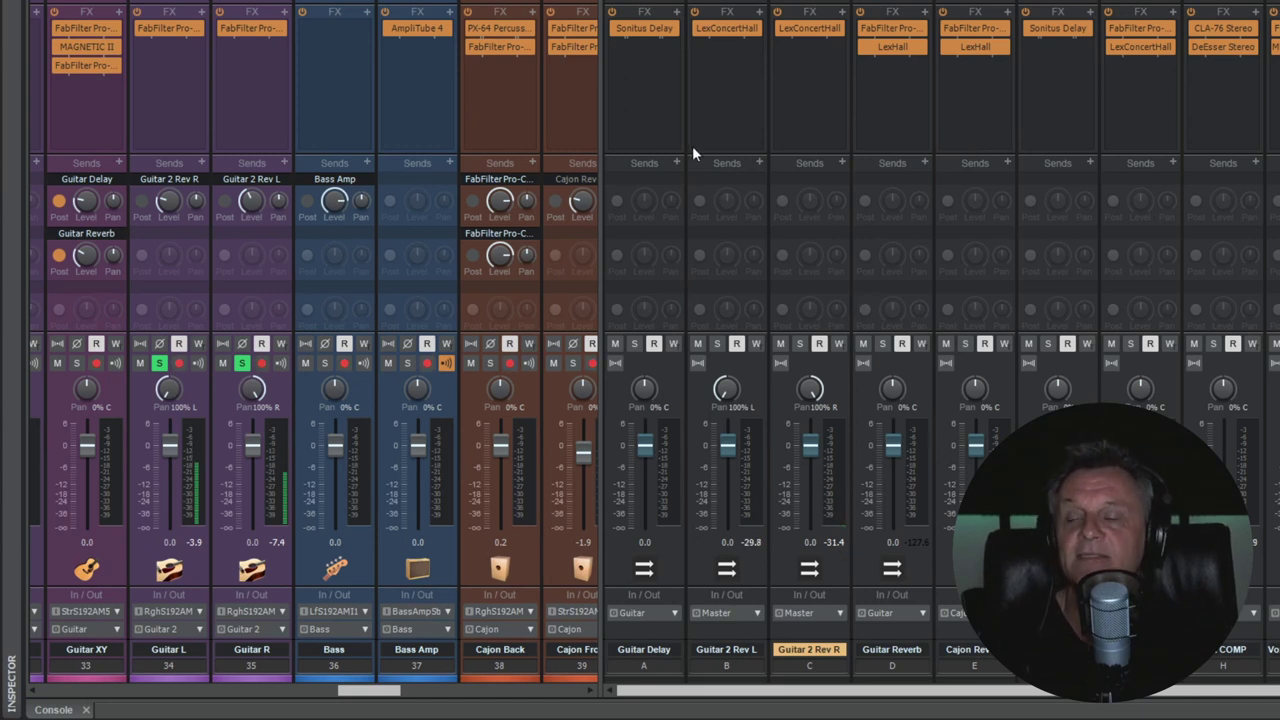
# Step: Solo Guitar XY together with Guitar L and Guitar R and listen to all three guitars
pyautogui.click(58, 364)
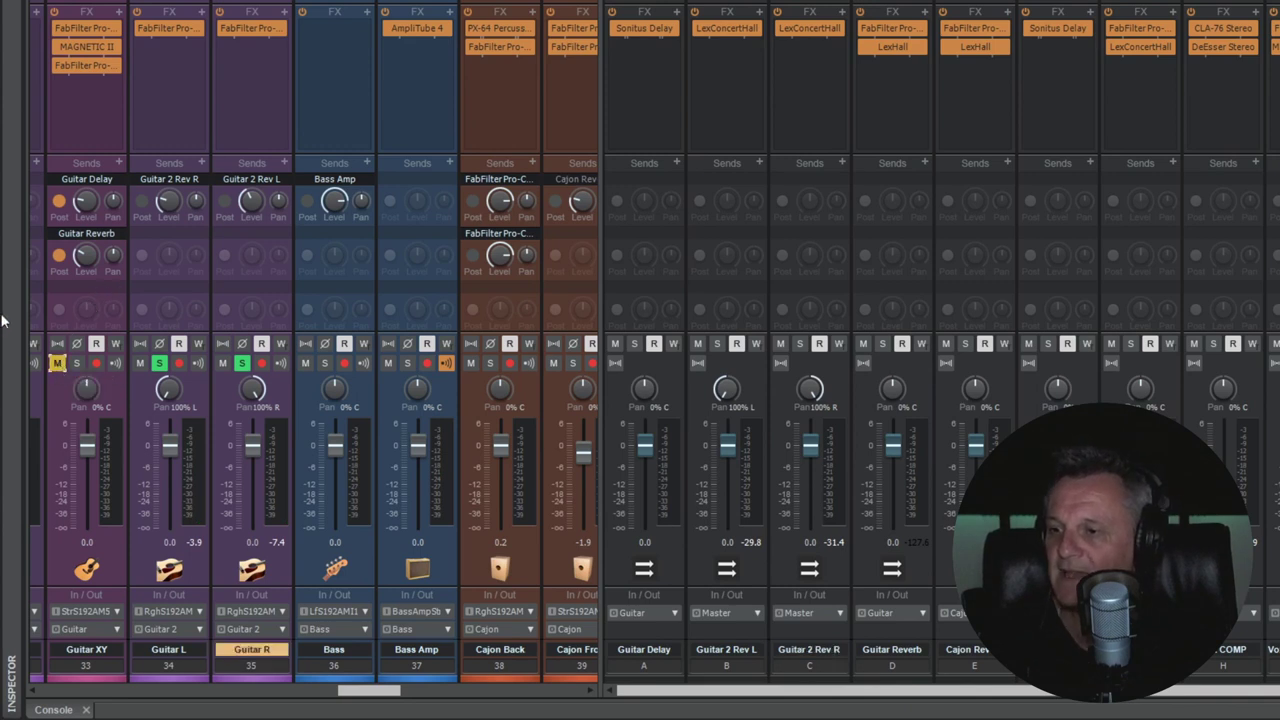
pyautogui.click(70, 361)
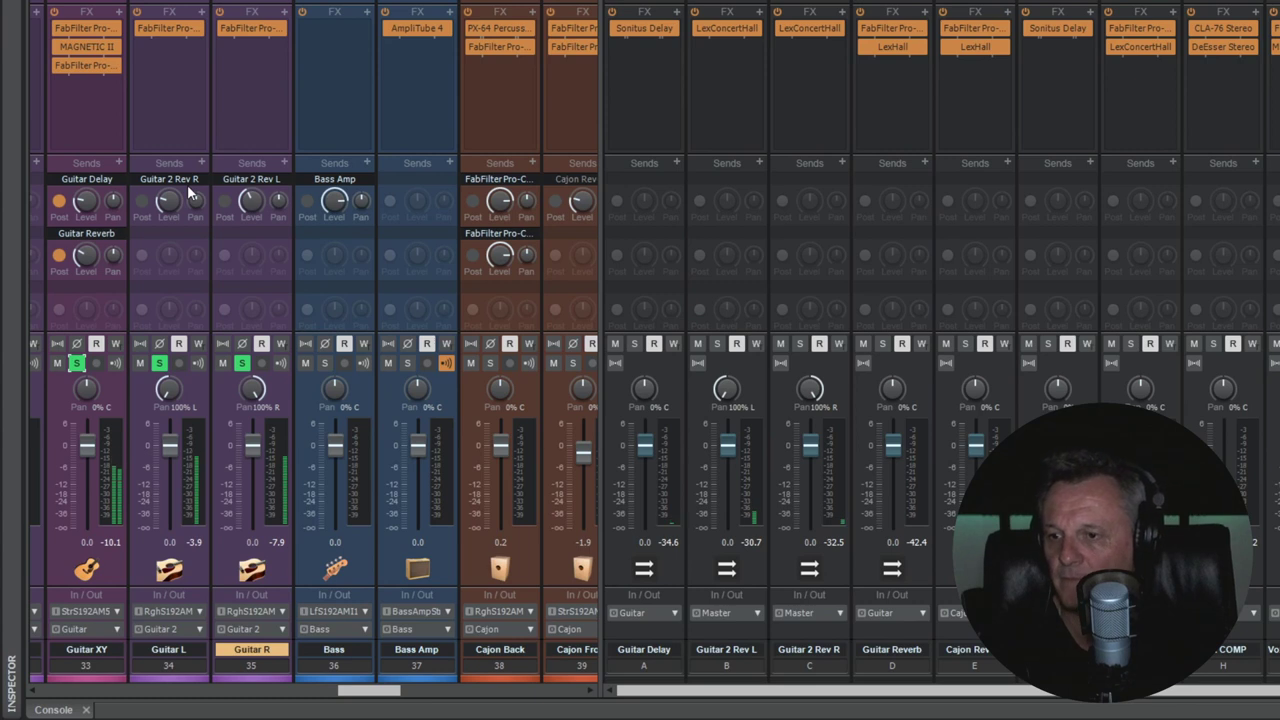
pyautogui.moveTo(192, 193)
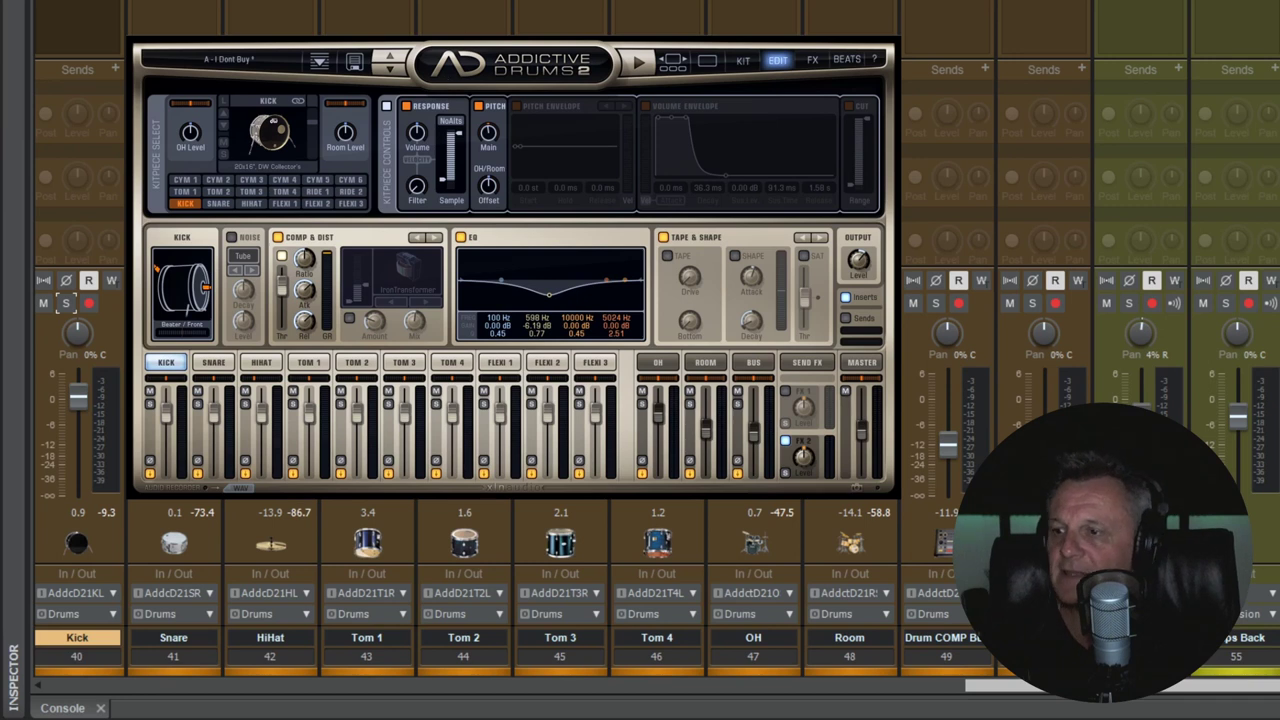
# Step: Solo and play the Kick track, enable the kick's volume envelope and set its sustain time to 157 ms after trying 4.09 s
pyautogui.click(66, 304)
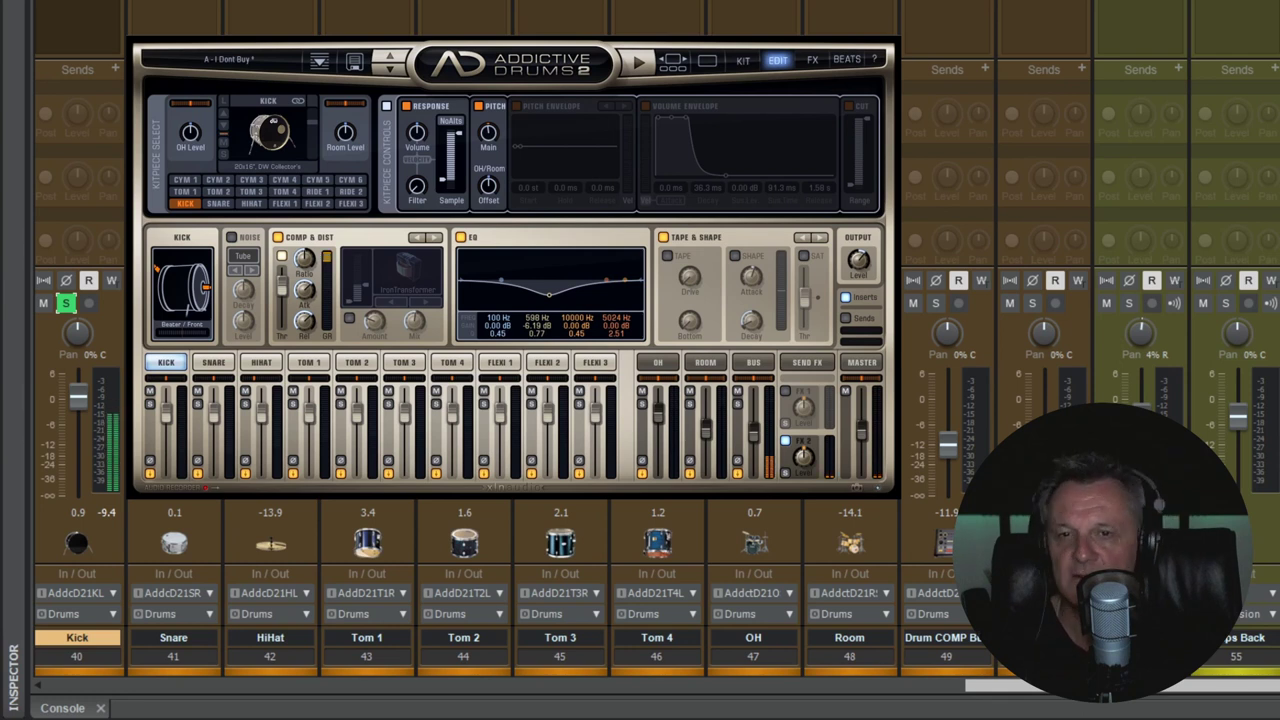
pyautogui.press('r')
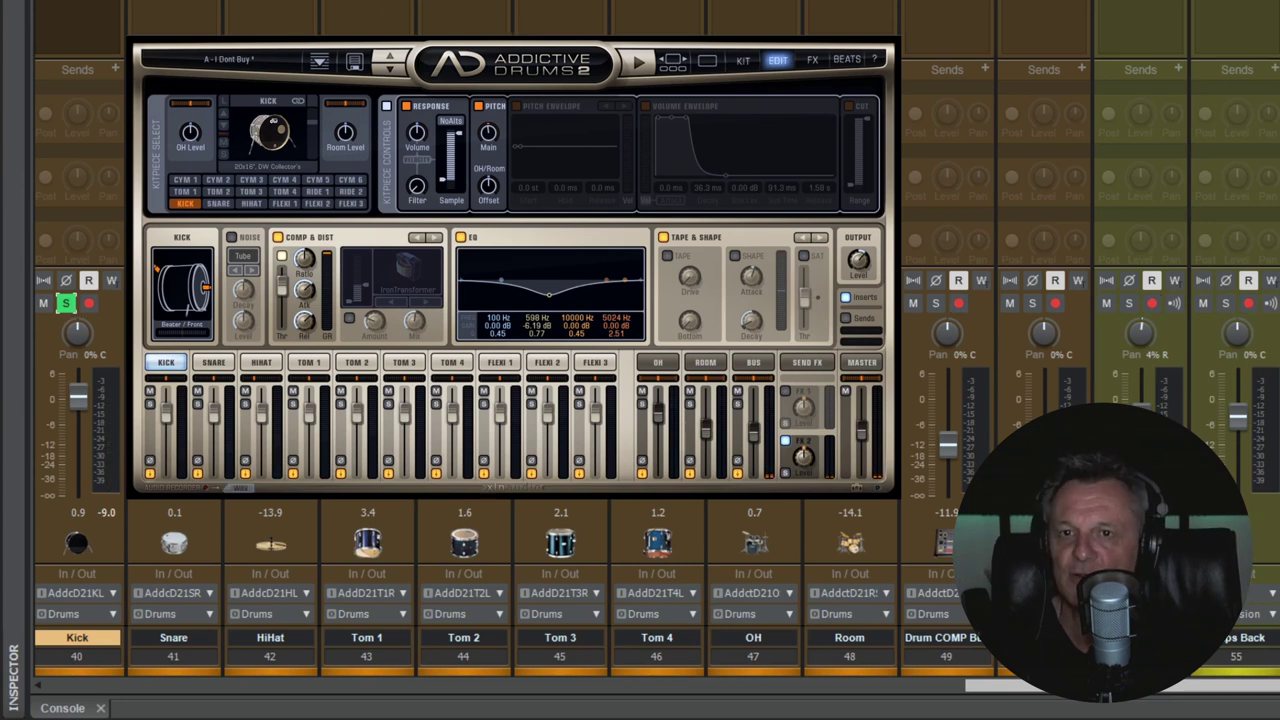
pyautogui.click(645, 106)
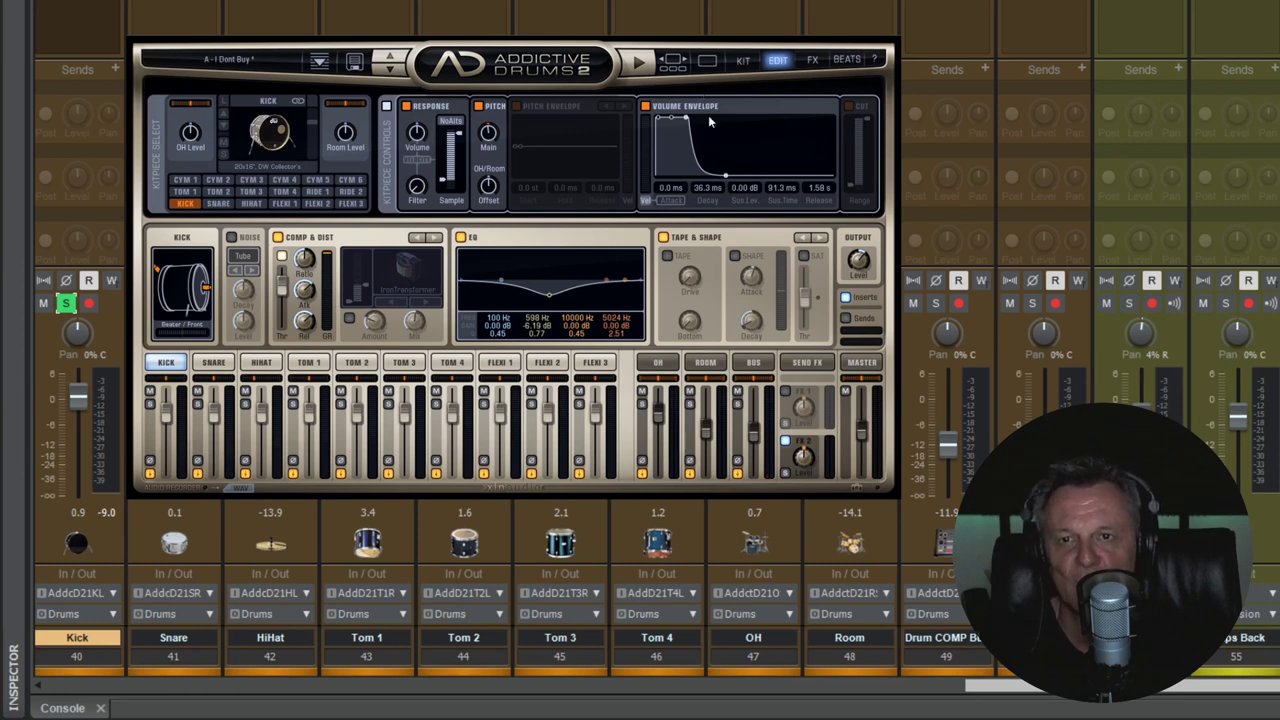
pyautogui.moveTo(687, 117); pyautogui.dragTo(731, 119)
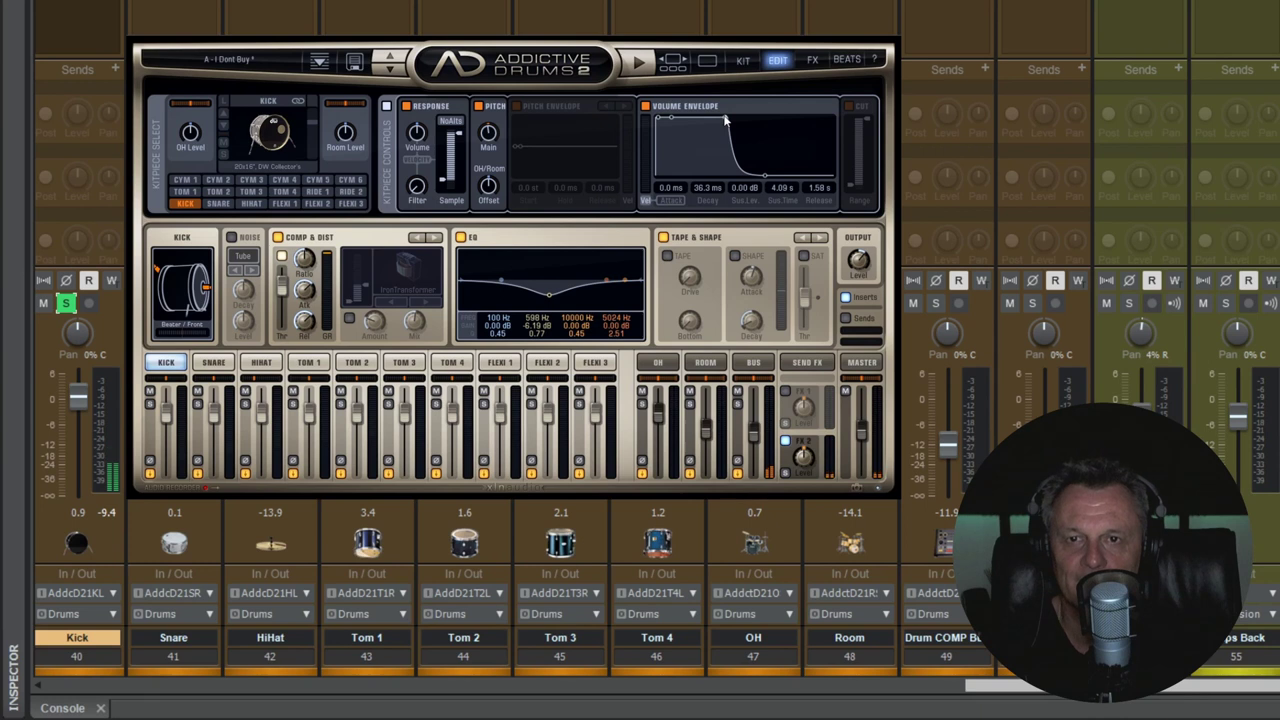
pyautogui.moveTo(726, 120); pyautogui.dragTo(685, 118)
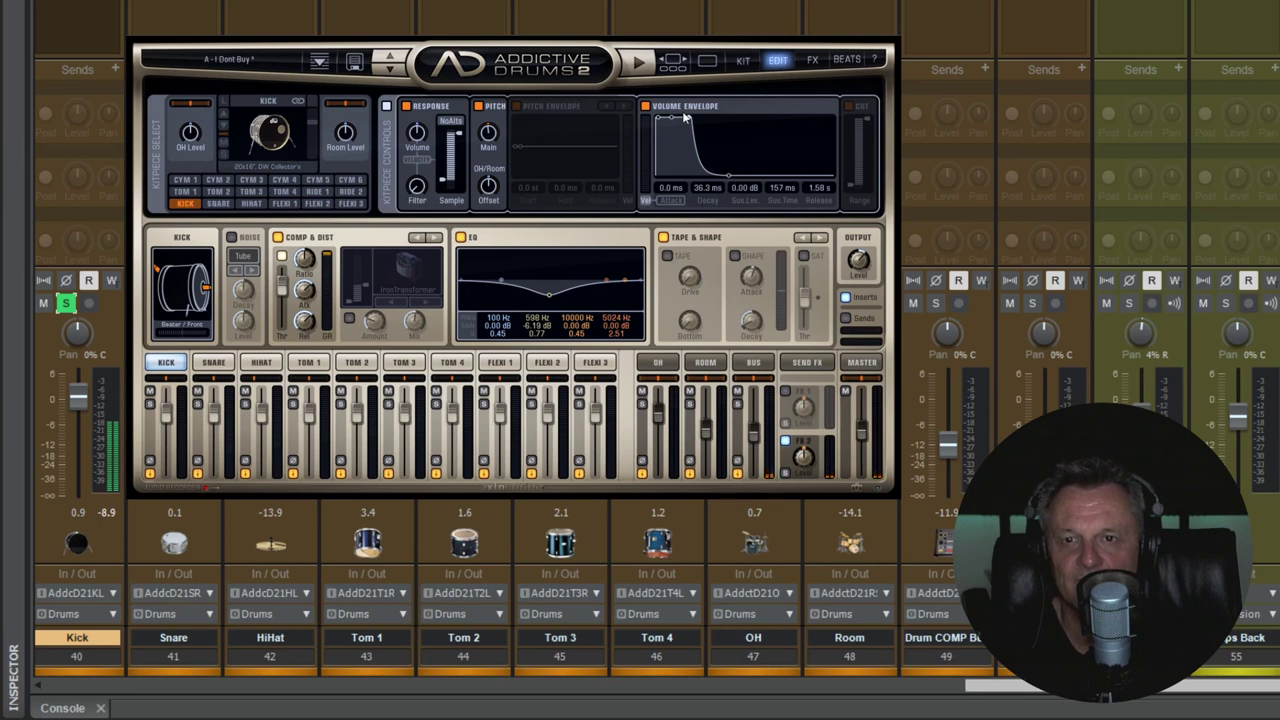
# Step: Enable Shape and the IronTransformer distortion on the kick, listen to the result, stop playback and unsolo the Kick track
pyautogui.click(735, 257)
pyautogui.moveTo(745, 328)
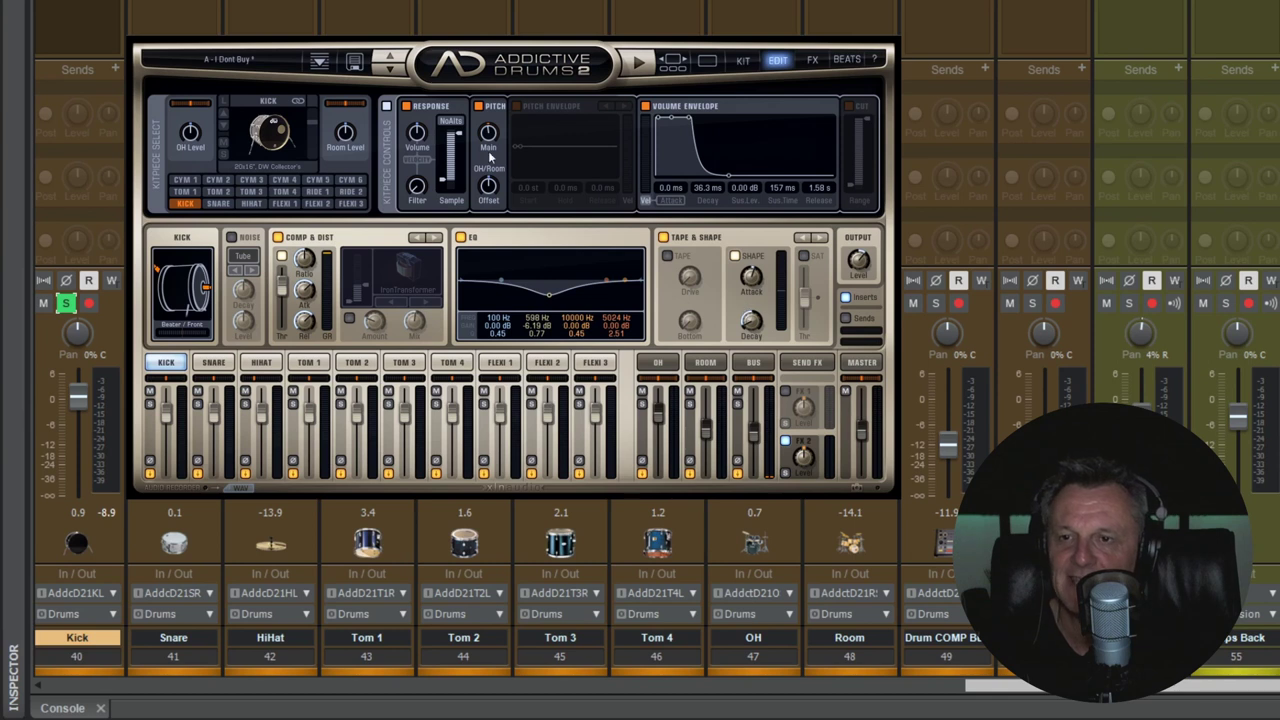
pyautogui.click(350, 319)
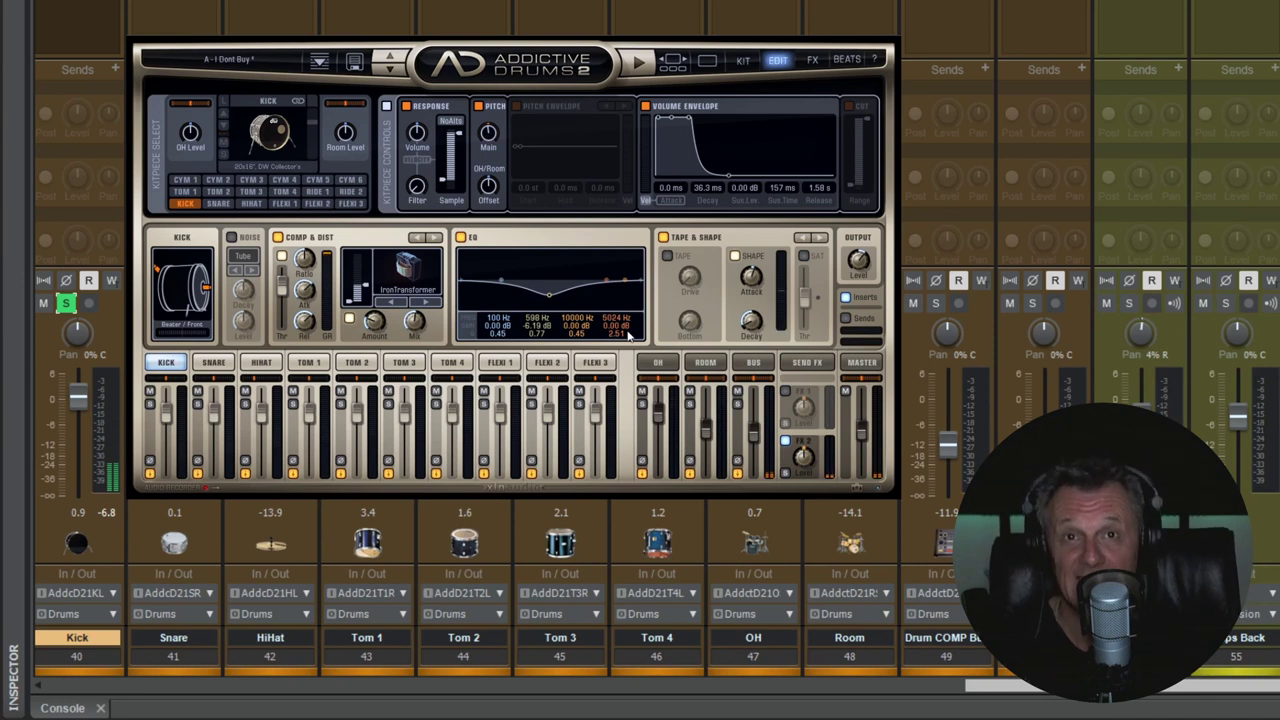
pyautogui.press('space')
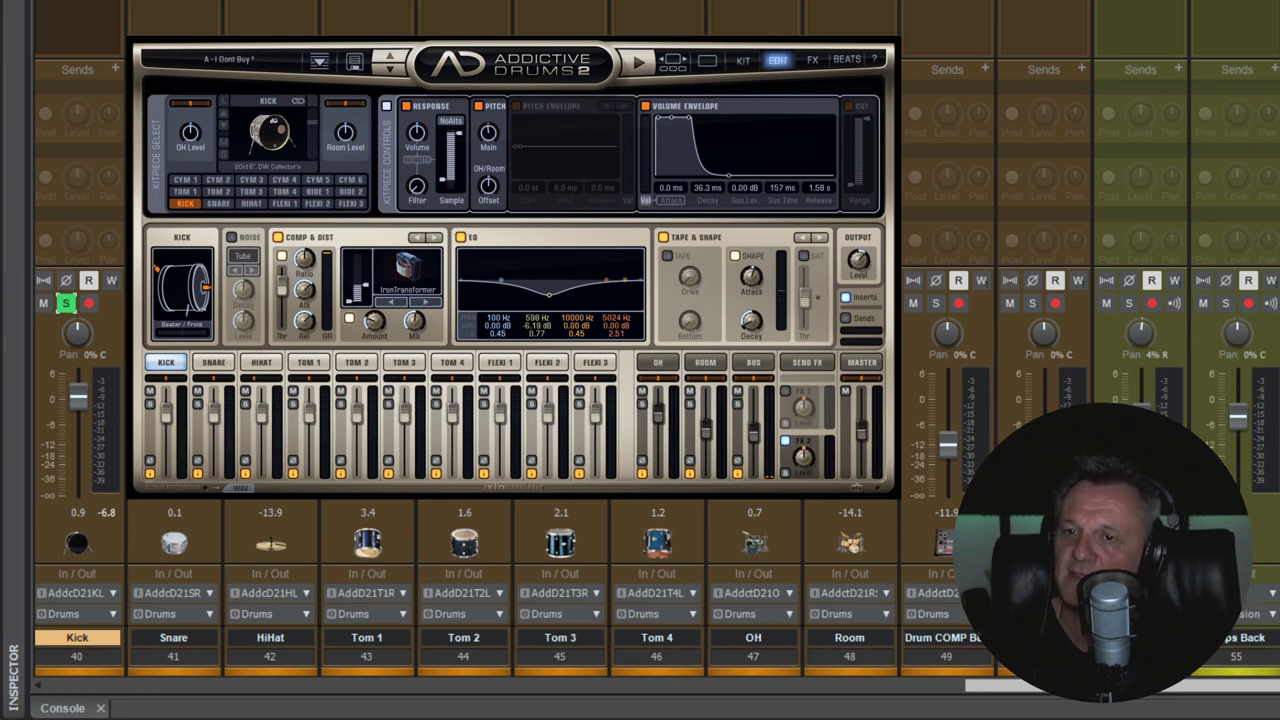
pyautogui.click(66, 302)
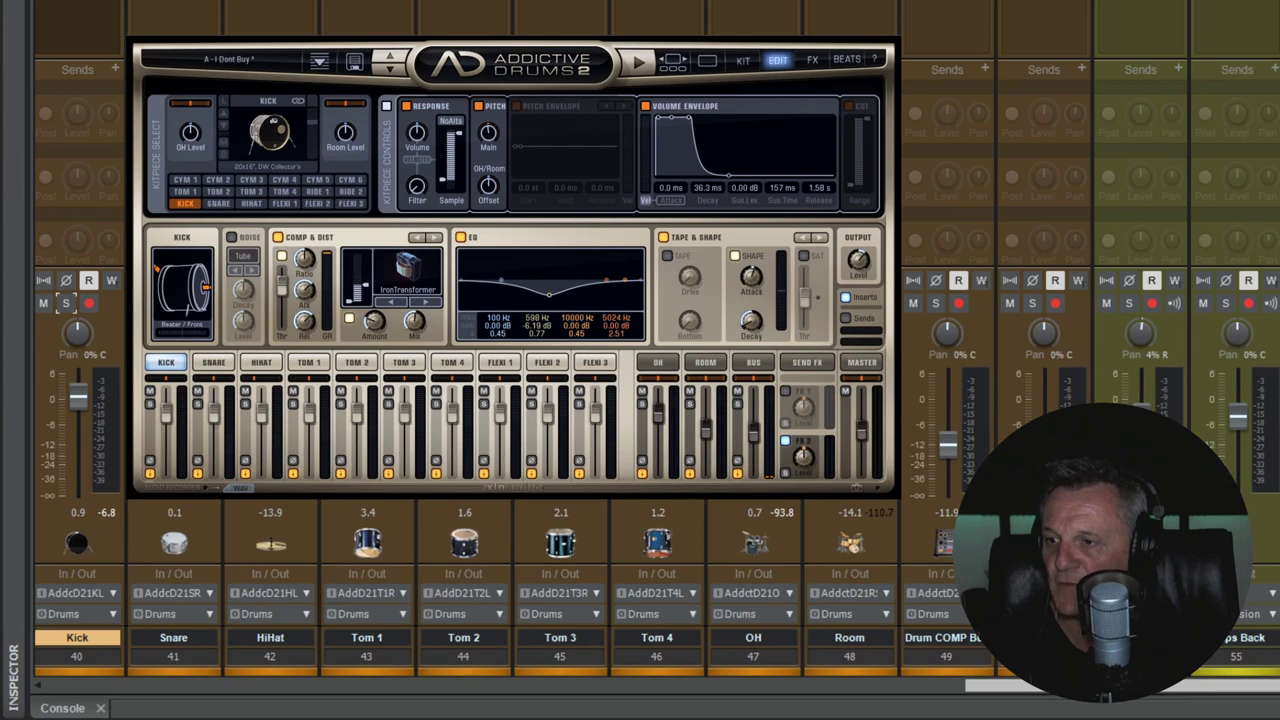
# Step: Set the snare's volume envelope decay to 101 ms and review the Pro-Q 3 curve on the Snare track
pyautogui.click(222, 363)
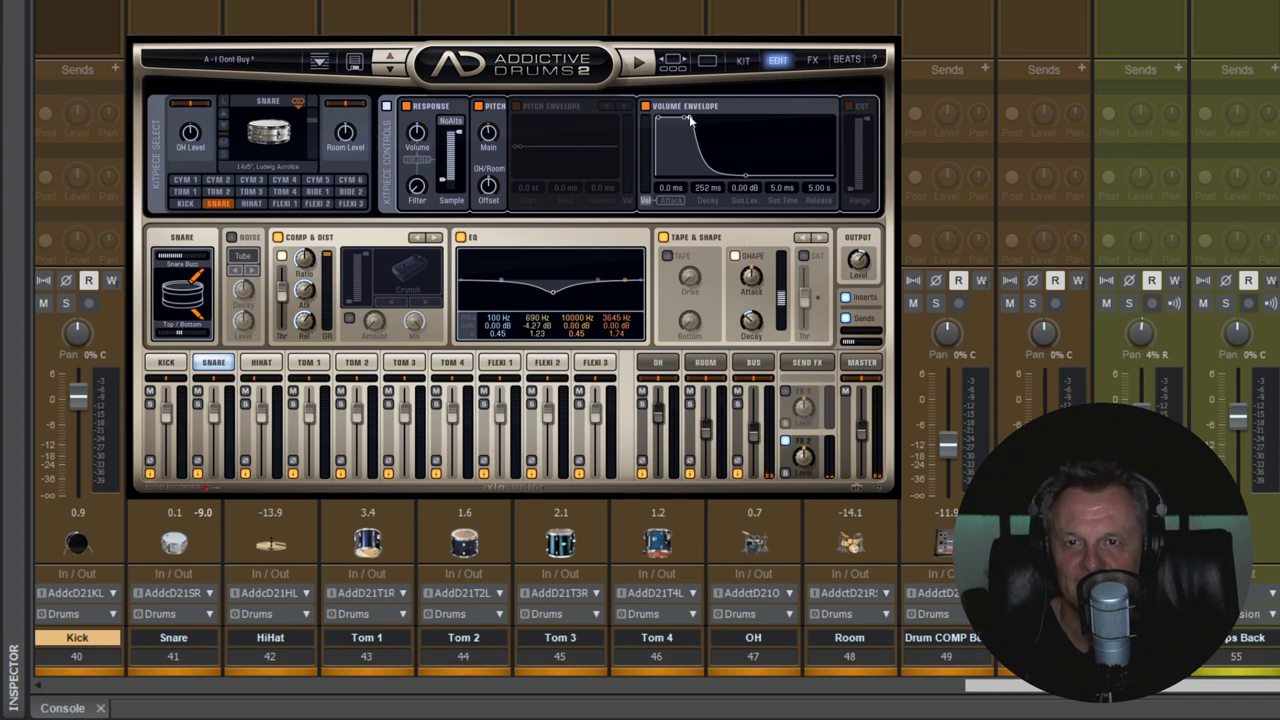
pyautogui.moveTo(687, 120); pyautogui.dragTo(679, 120)
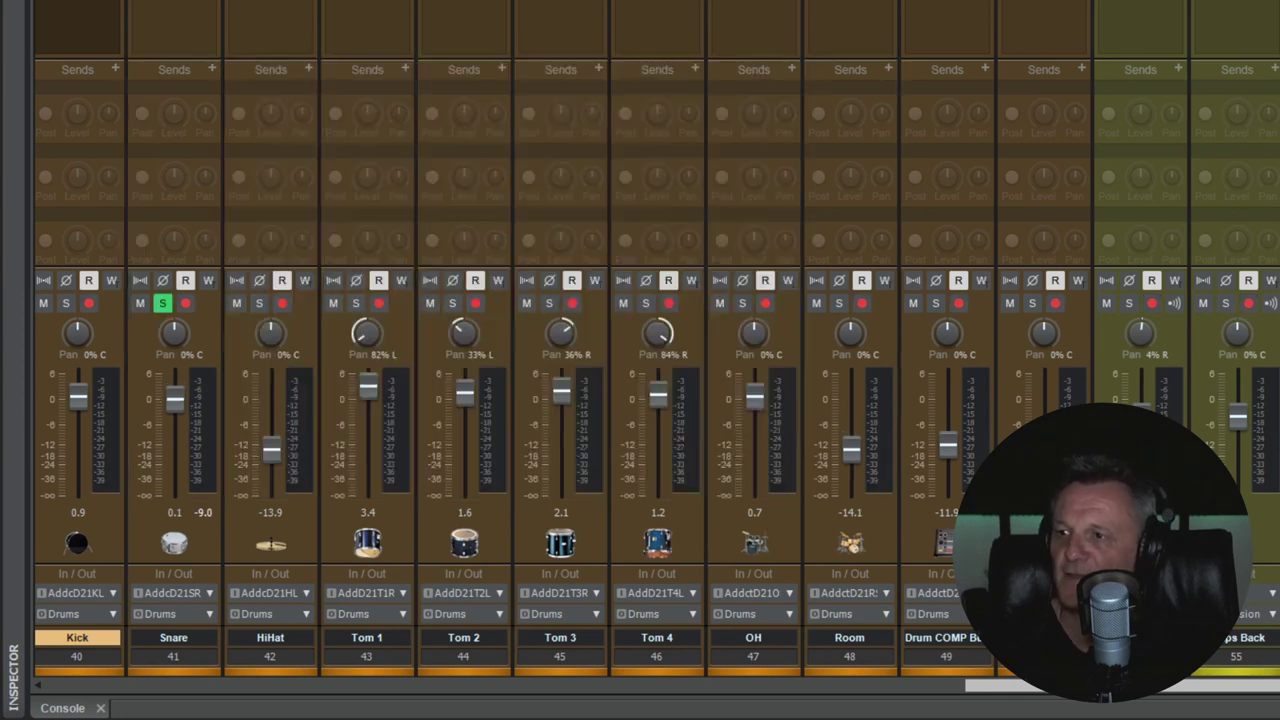
pyautogui.click(173, 637)
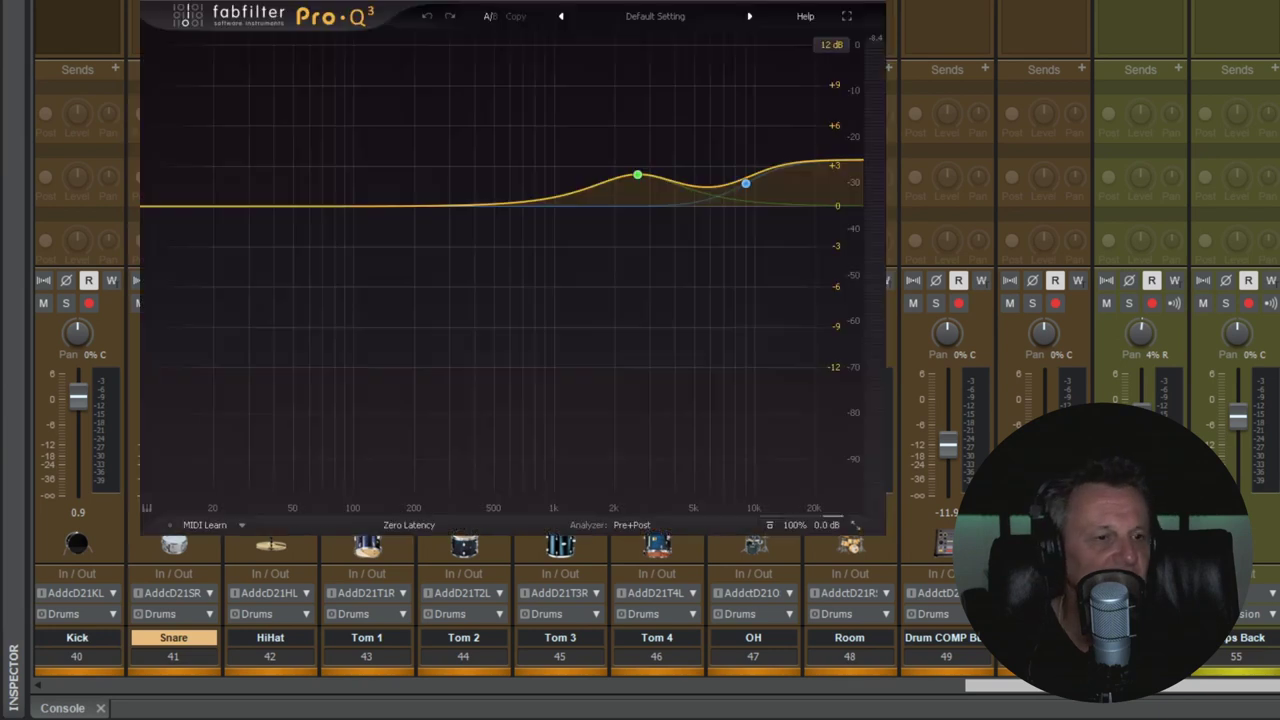
pyautogui.moveTo(637, 180)
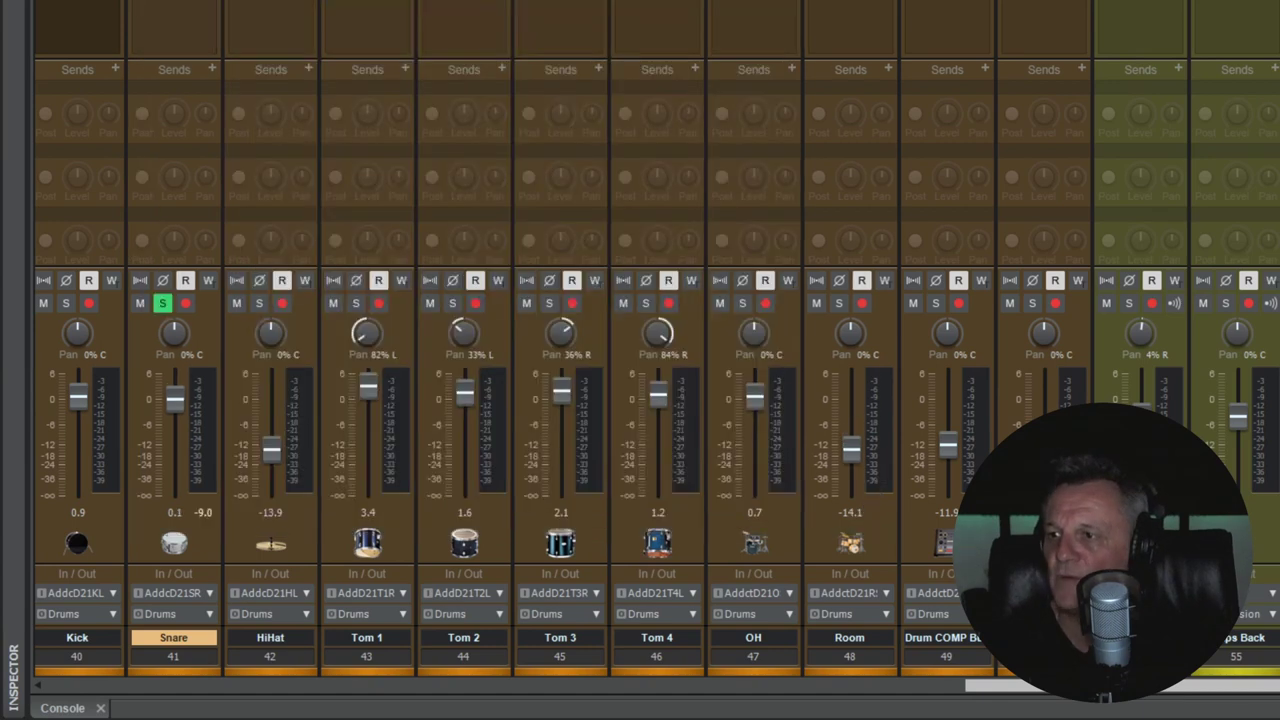
# Step: Show the Tom 1 channel settings in Addictive Drums and audition the Tom 1 drum
pyautogui.click(77, 637)
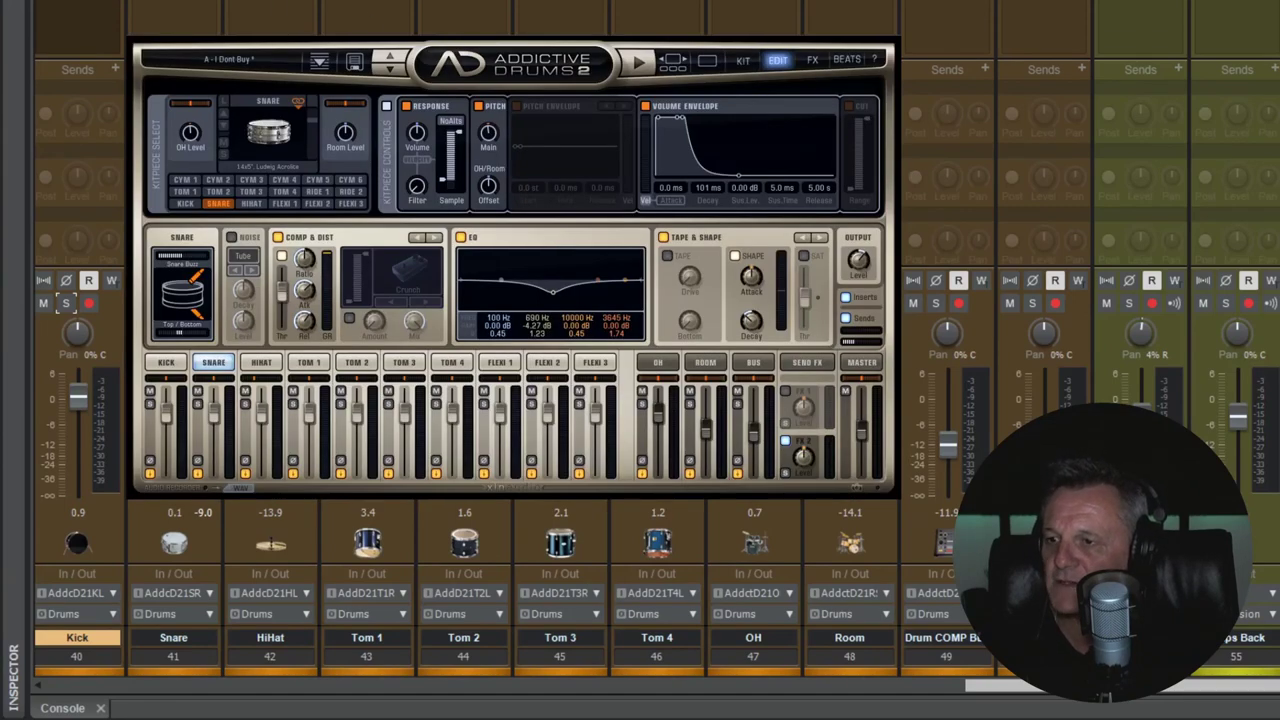
pyautogui.click(366, 637)
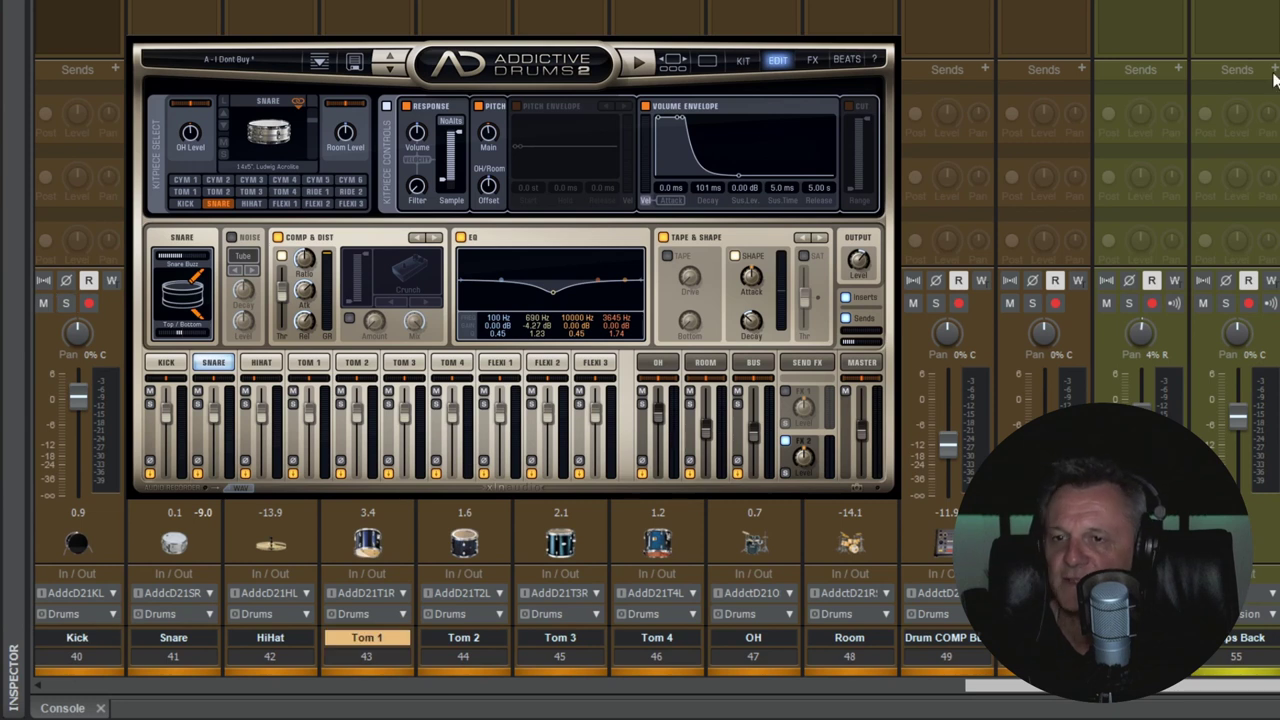
pyautogui.click(313, 366)
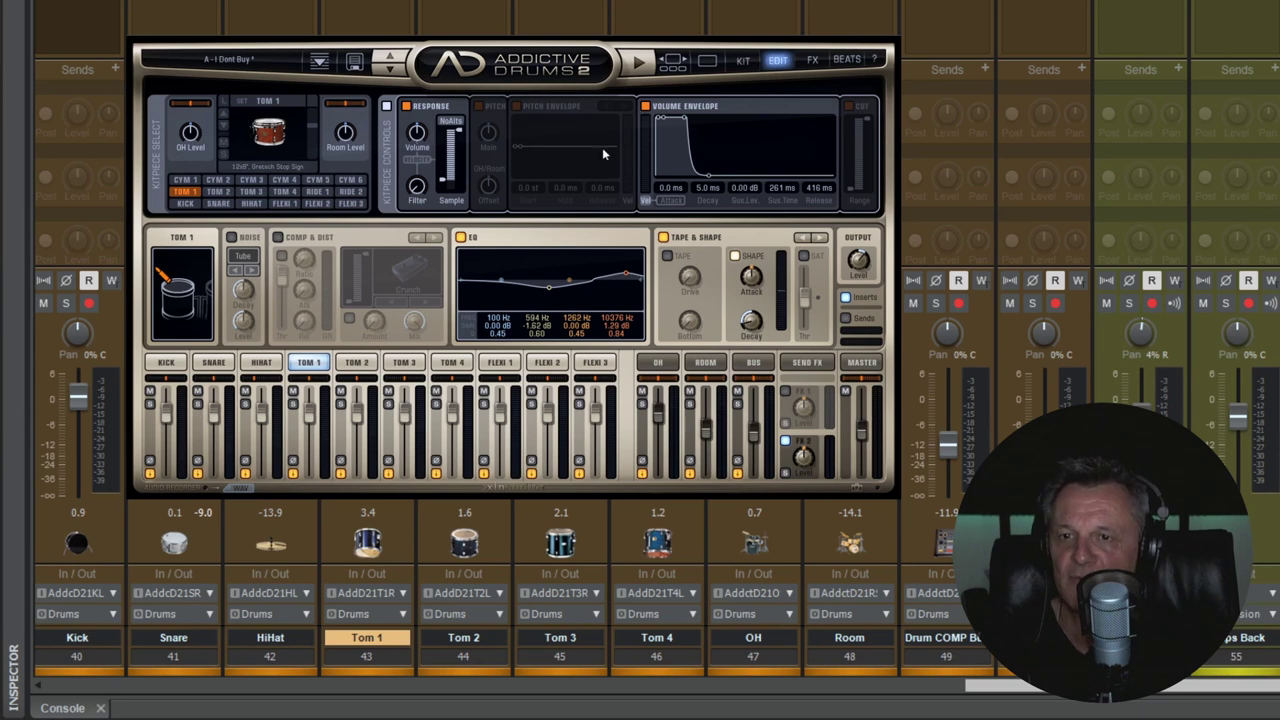
pyautogui.click(313, 365)
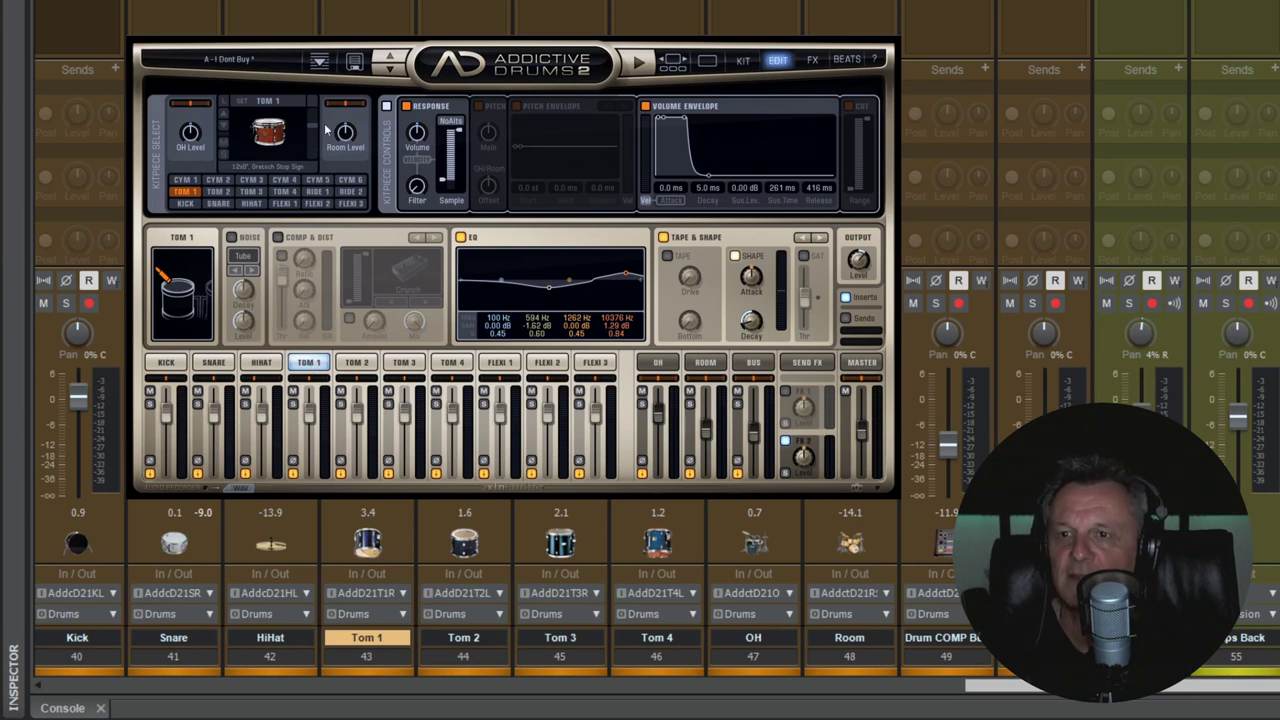
pyautogui.click(268, 133)
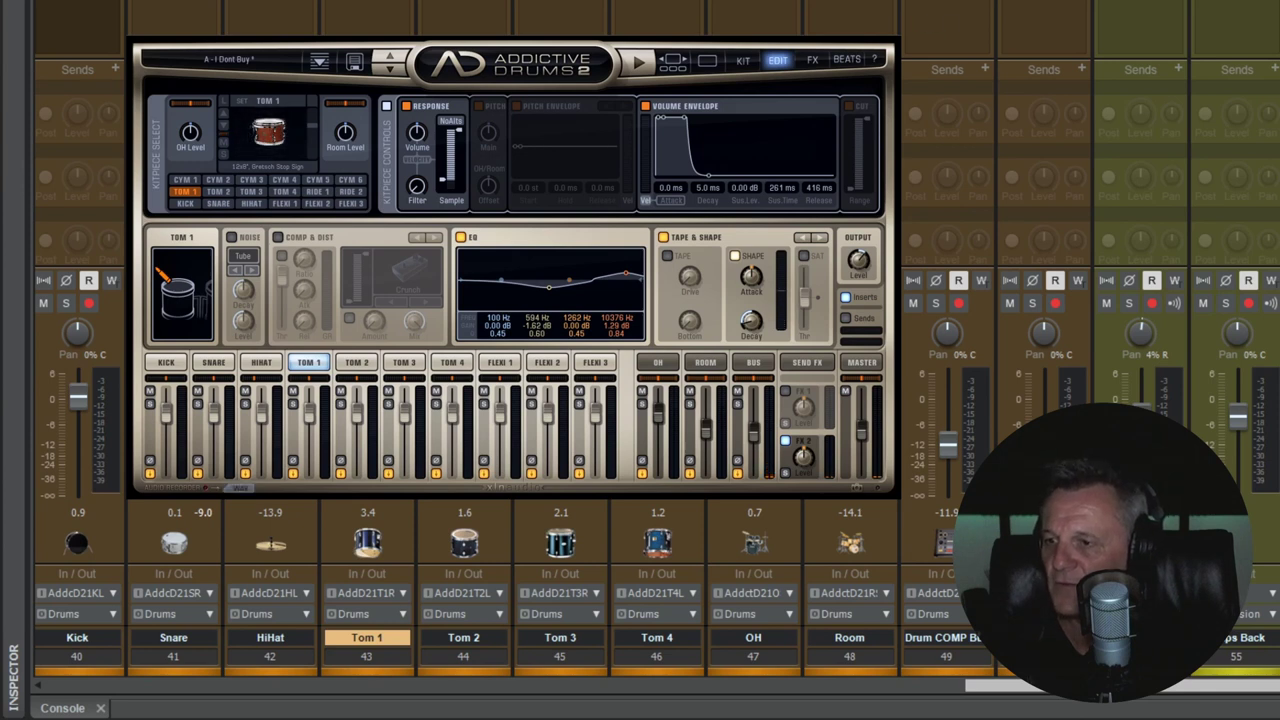
pyautogui.click(270, 140)
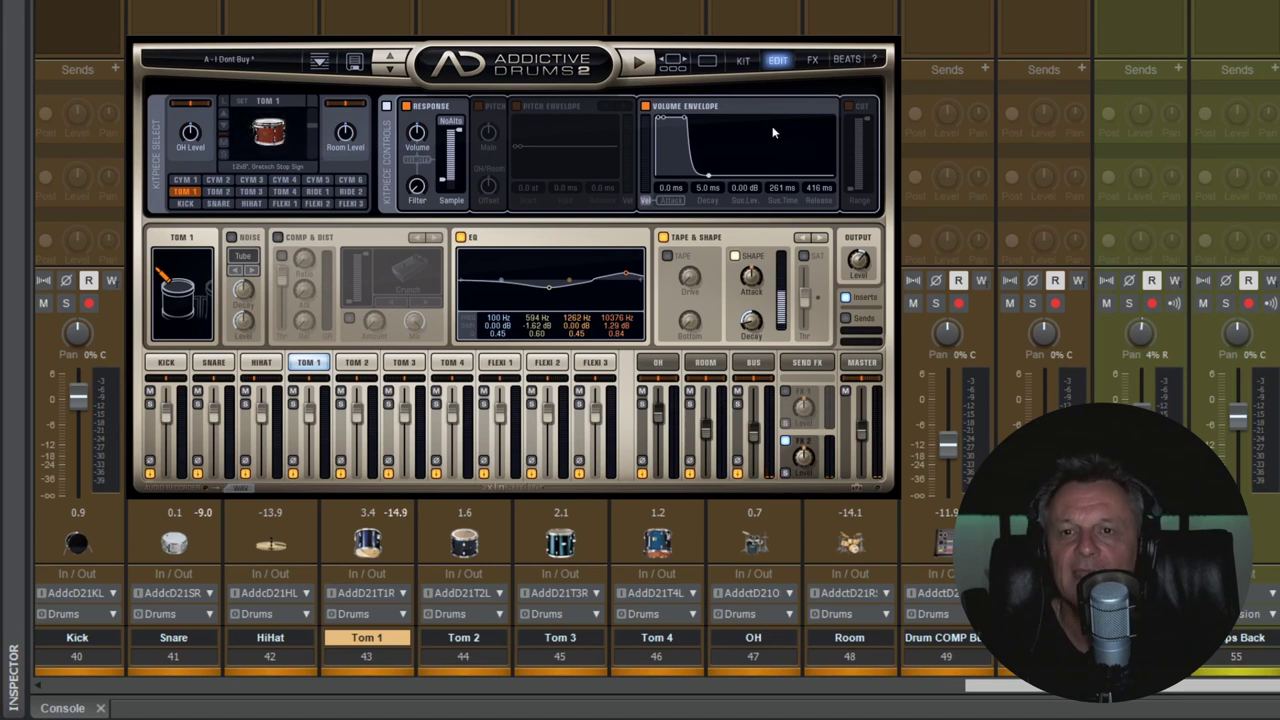
# Step: Compare the Tom 1 sound without and with its volume envelope, leaving the envelope enabled
pyautogui.click(645, 106)
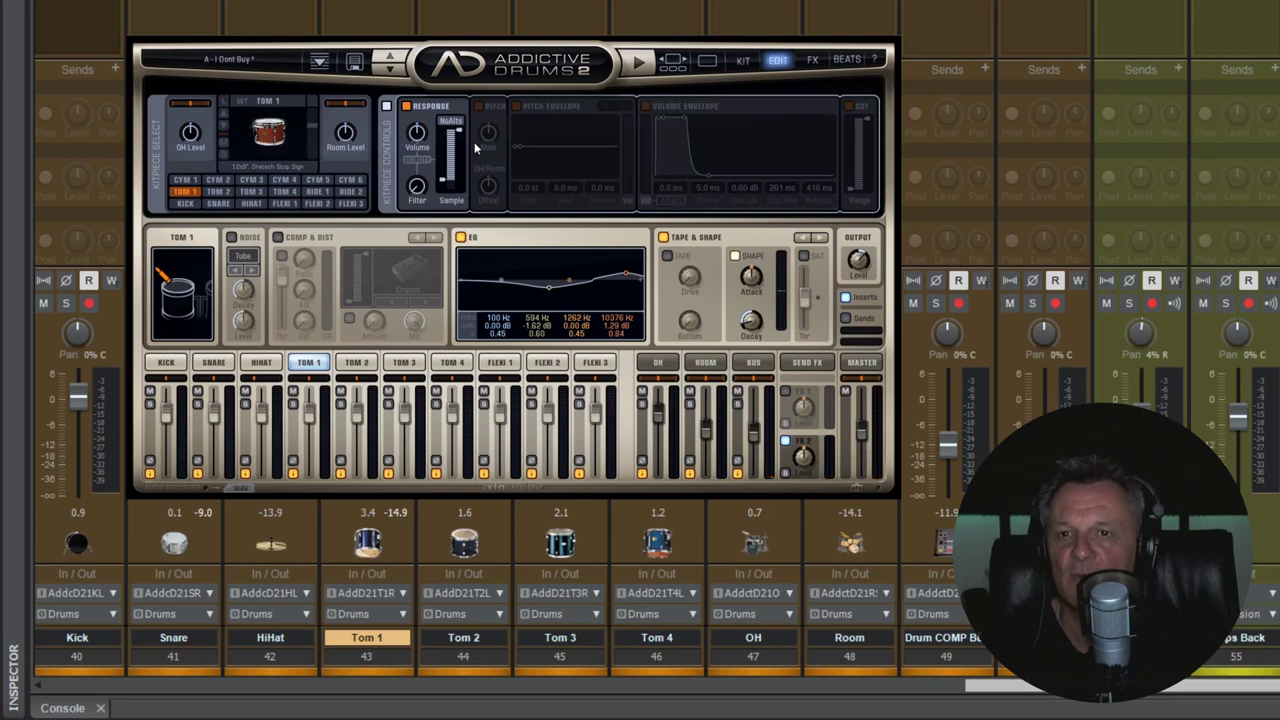
pyautogui.click(272, 131)
pyautogui.click(272, 131)
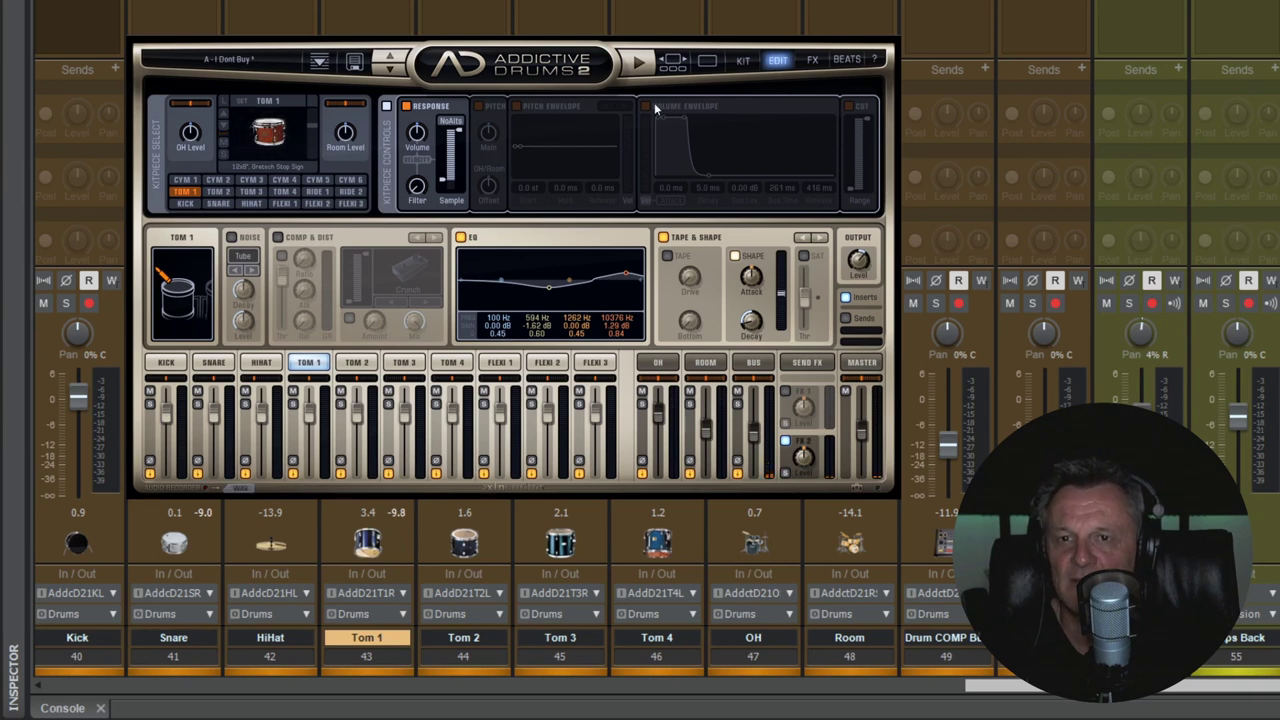
pyautogui.click(649, 106)
pyautogui.click(278, 136)
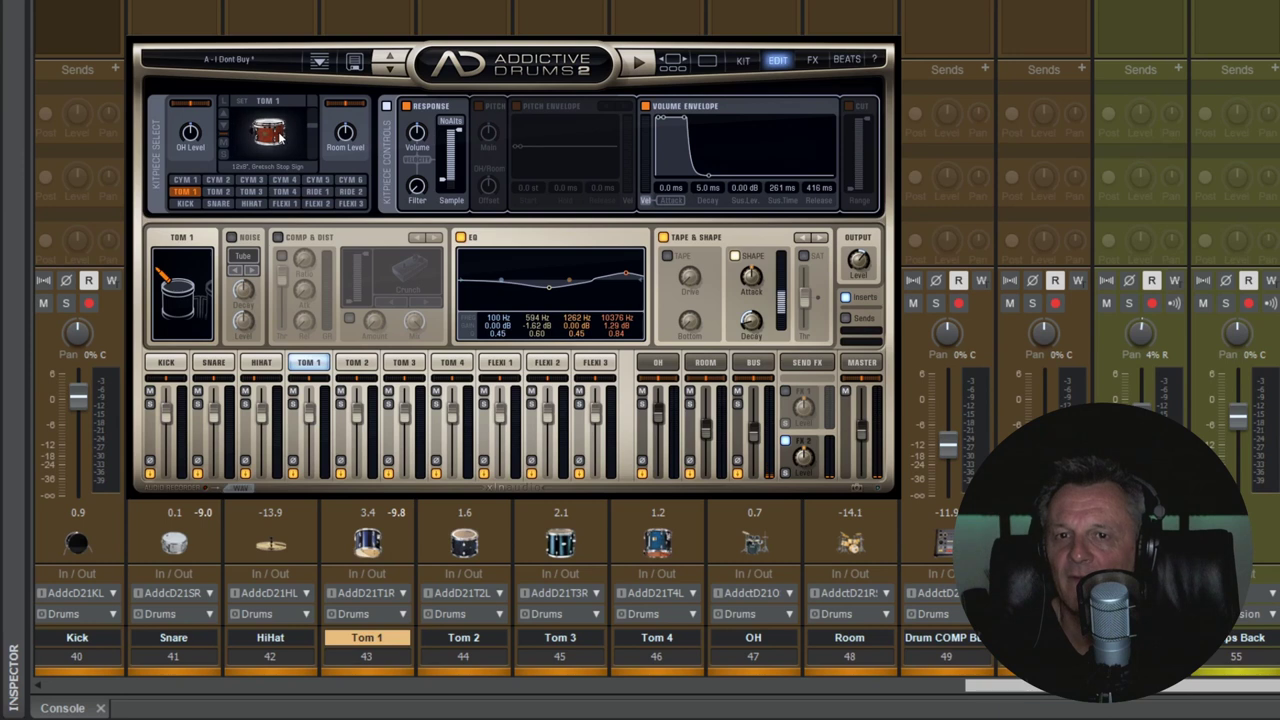
pyautogui.click(279, 137)
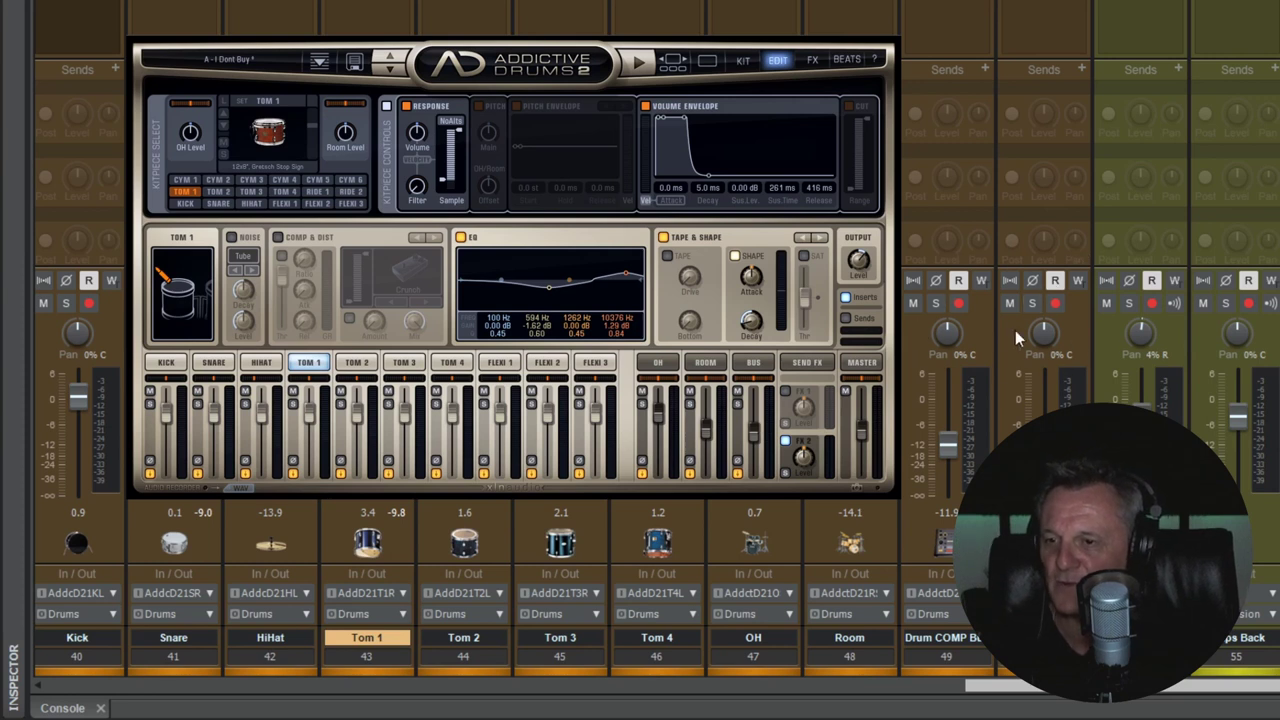
# Step: Review the volume envelopes of Tom 2, Tom 3 and Tom 4 and return to Tom 1
pyautogui.click(913, 303)
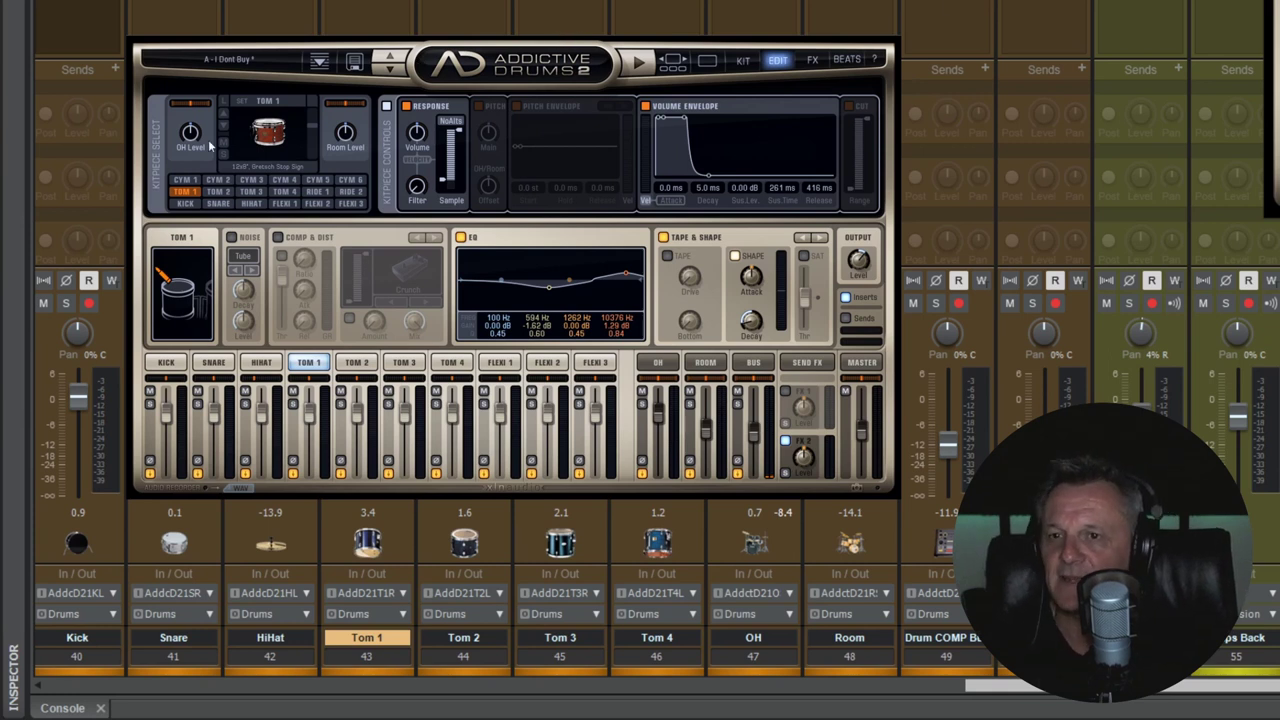
pyautogui.click(357, 363)
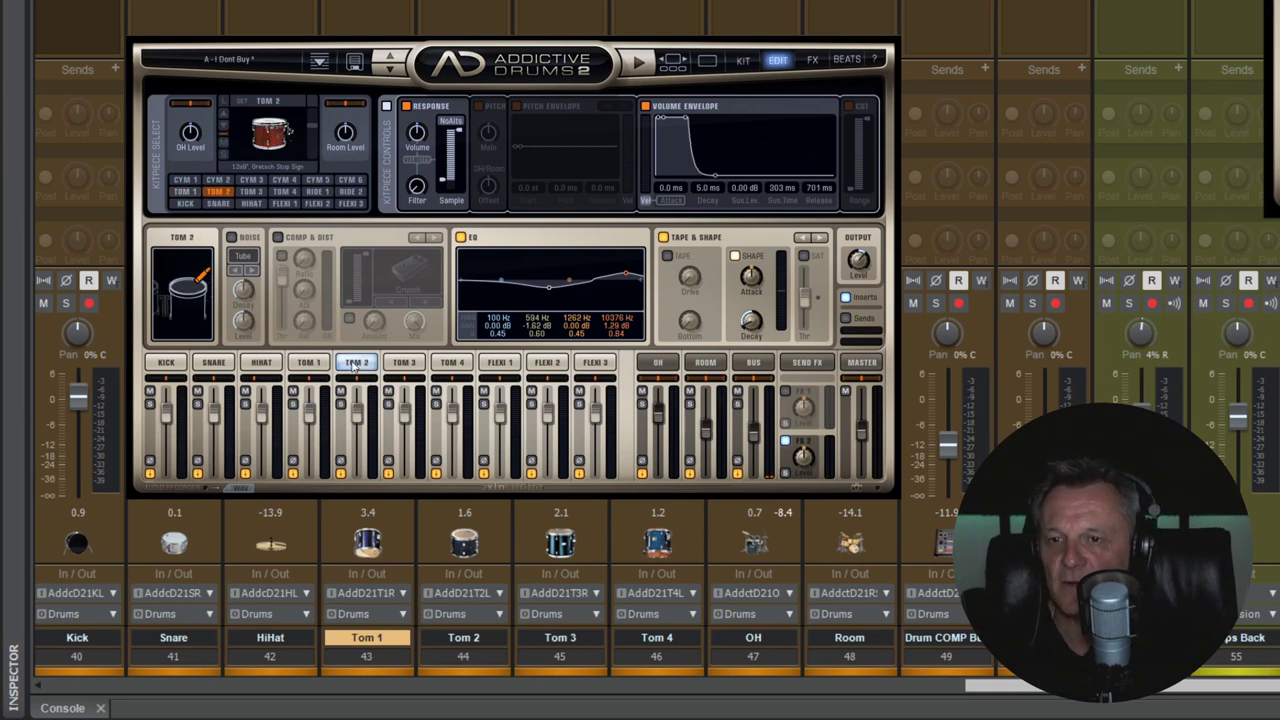
pyautogui.click(403, 363)
pyautogui.click(450, 363)
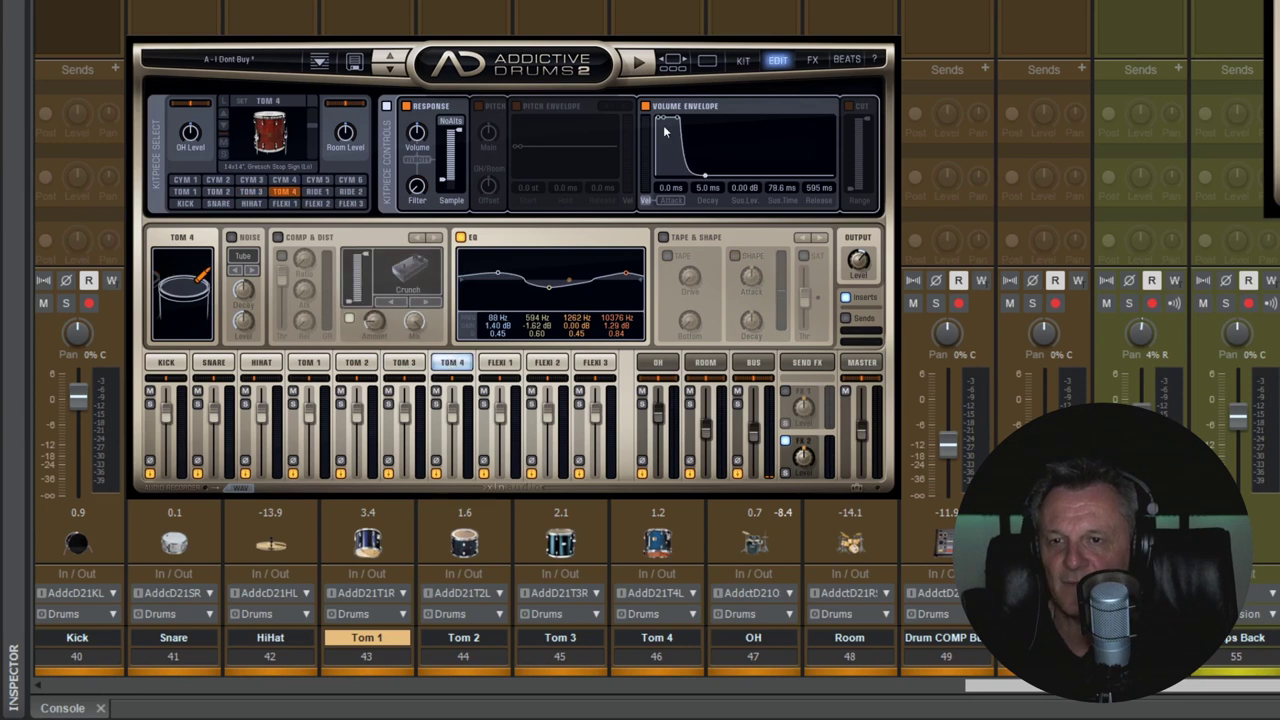
pyautogui.click(410, 364)
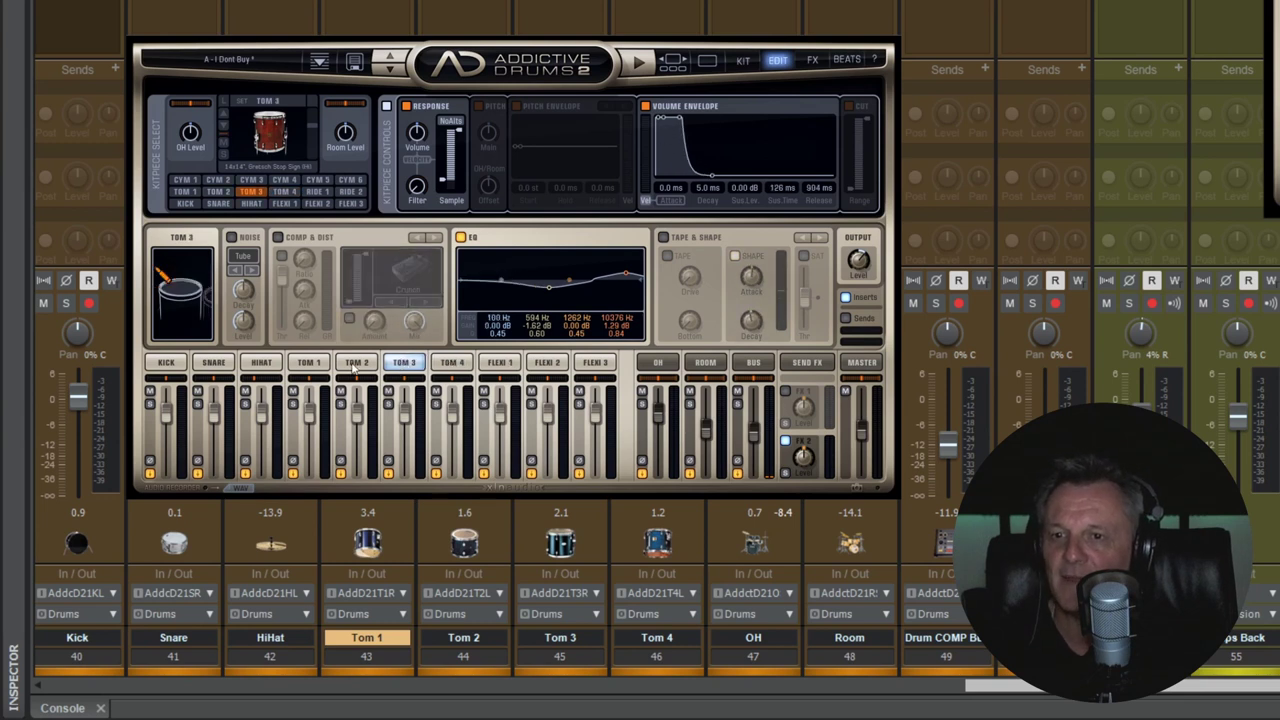
pyautogui.click(354, 364)
pyautogui.click(309, 364)
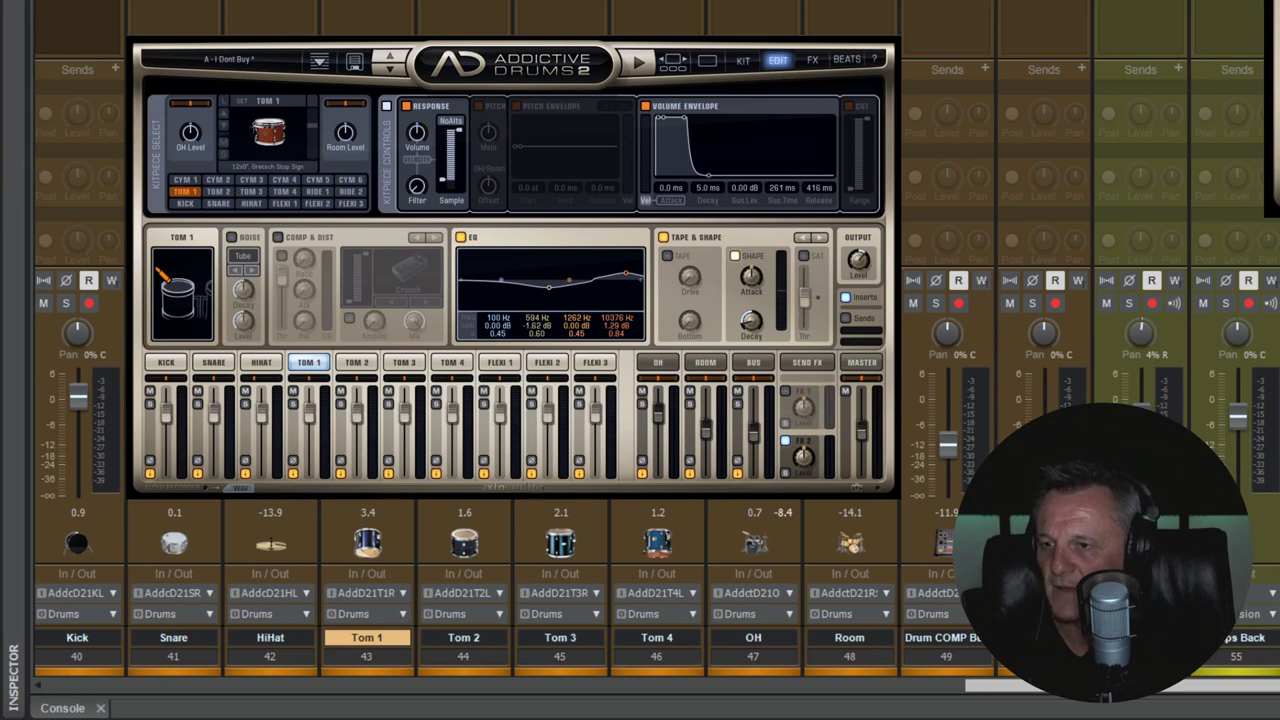
# Step: Disable the volume envelopes of Tom 1, Tom 2, Tom 3 and Tom 4 and listen to the toms
pyautogui.click(645, 105)
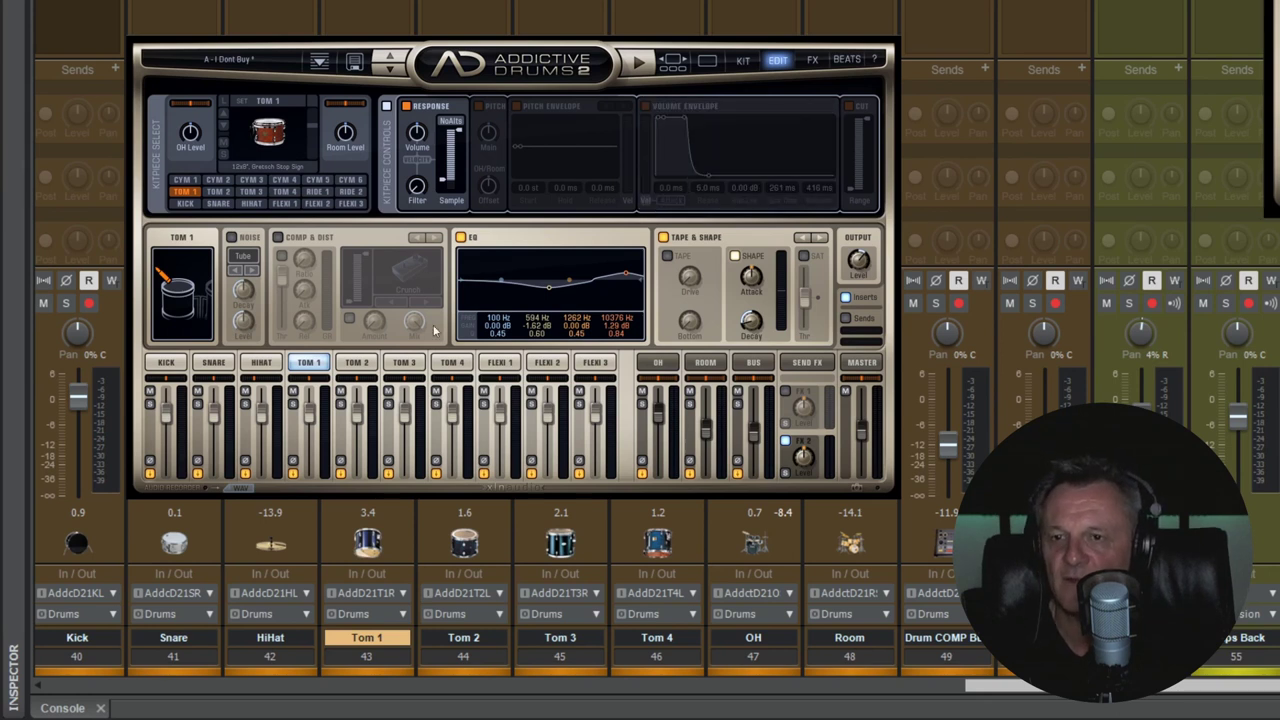
pyautogui.click(357, 362)
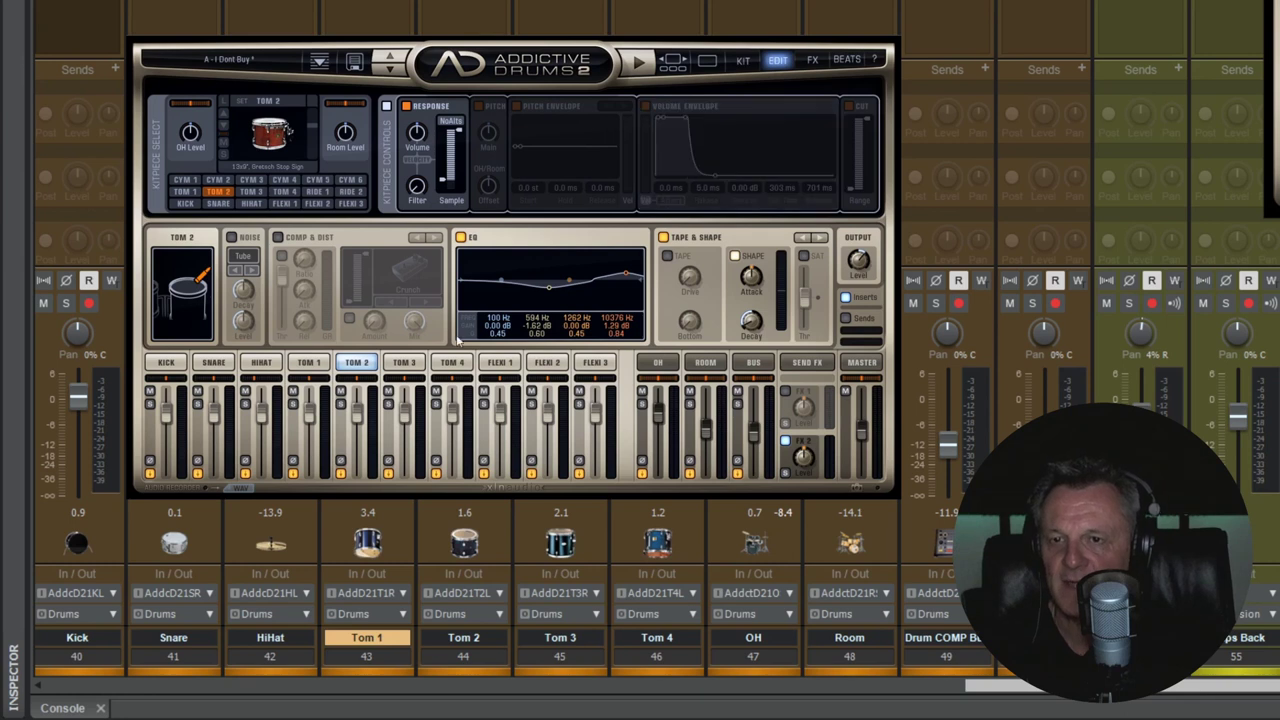
pyautogui.click(404, 362)
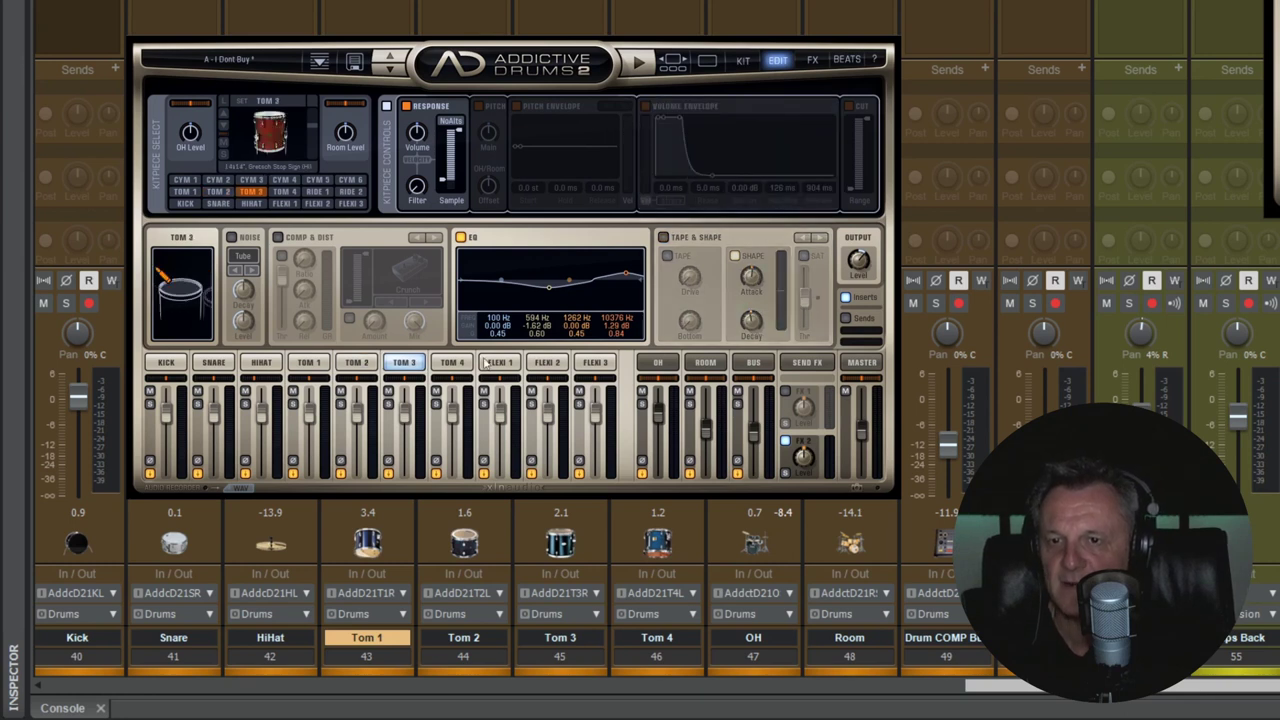
pyautogui.click(452, 362)
pyautogui.click(645, 105)
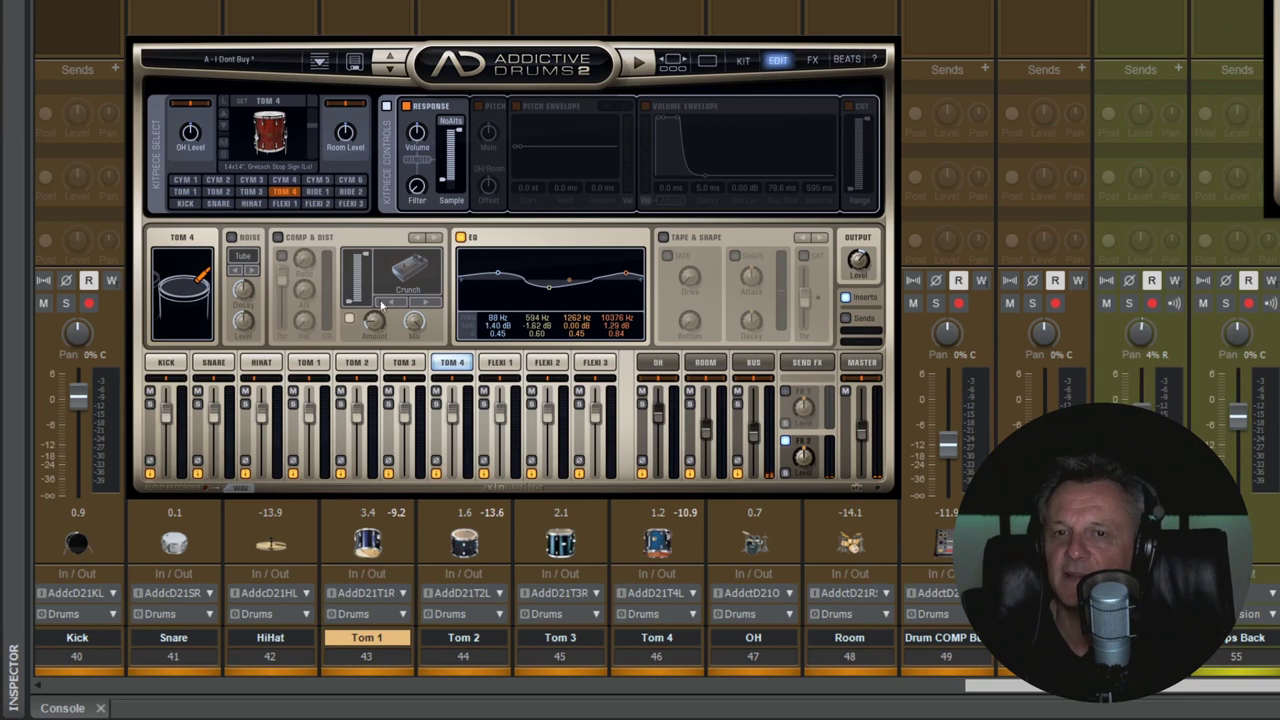
# Step: Re-enable the volume envelopes of Tom 1, Tom 2, Tom 3 and Tom 4 in Addictive Drums
pyautogui.click(307, 362)
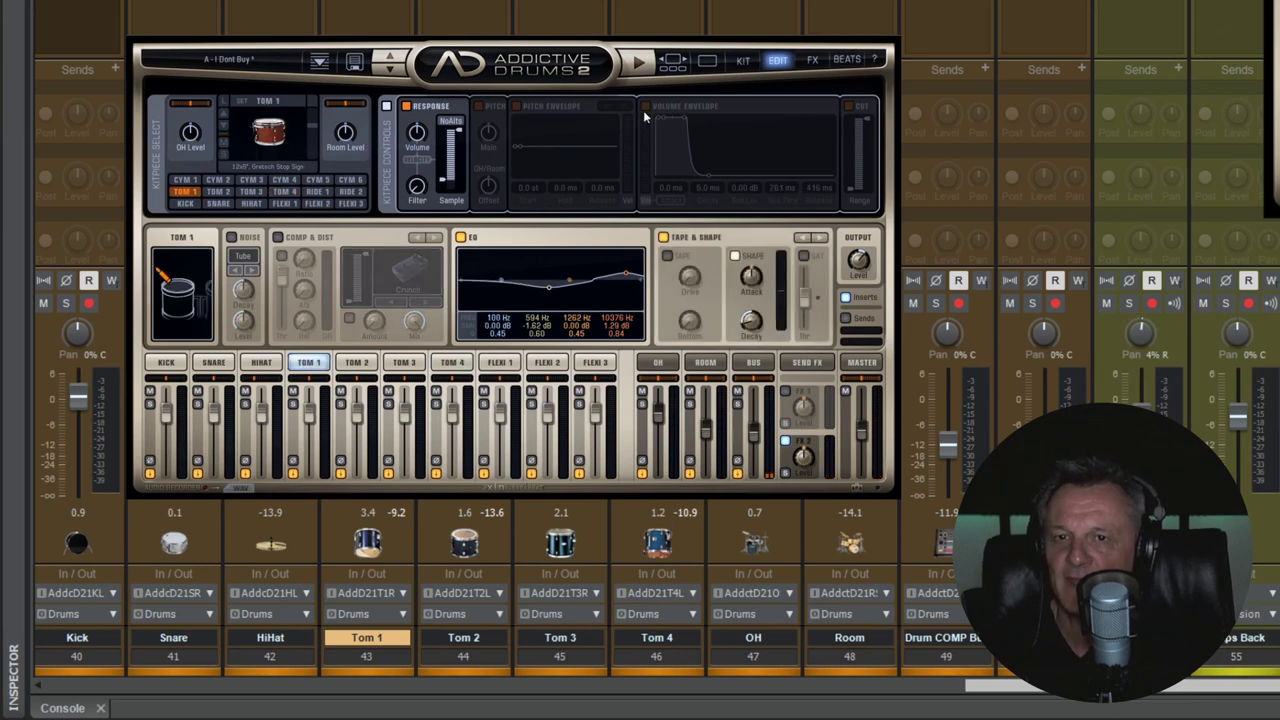
pyautogui.click(358, 362)
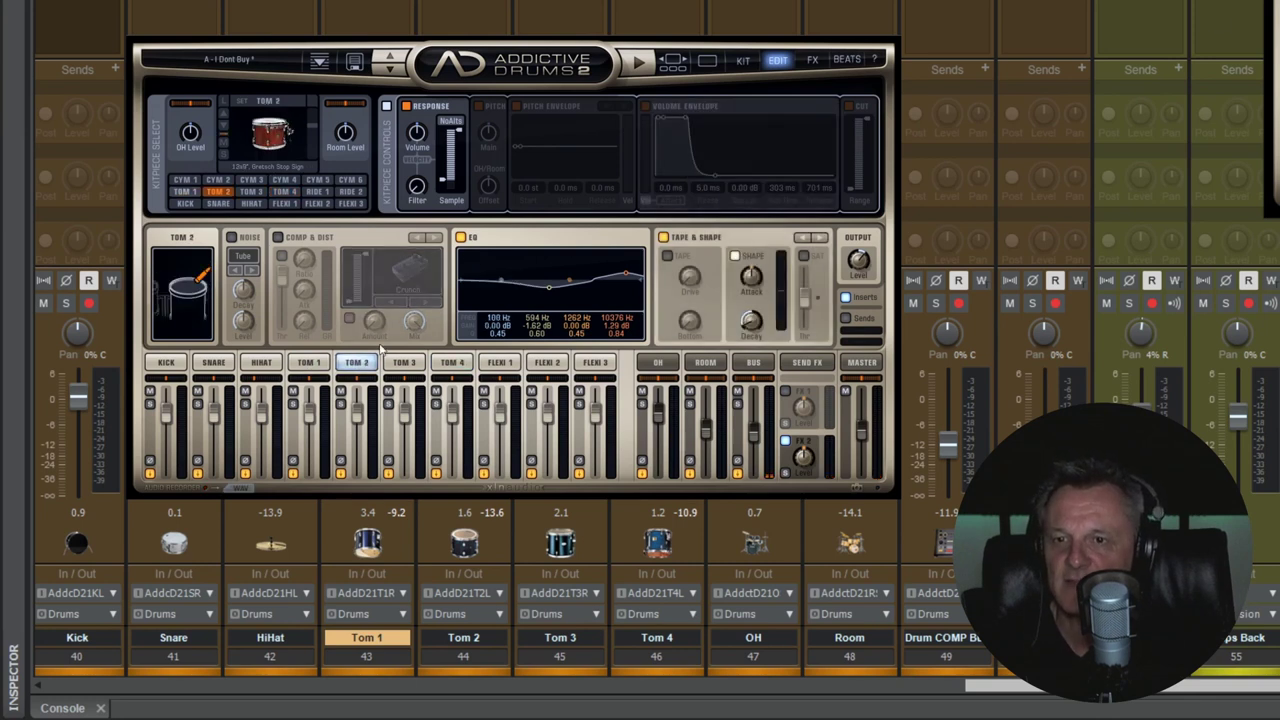
pyautogui.click(647, 108)
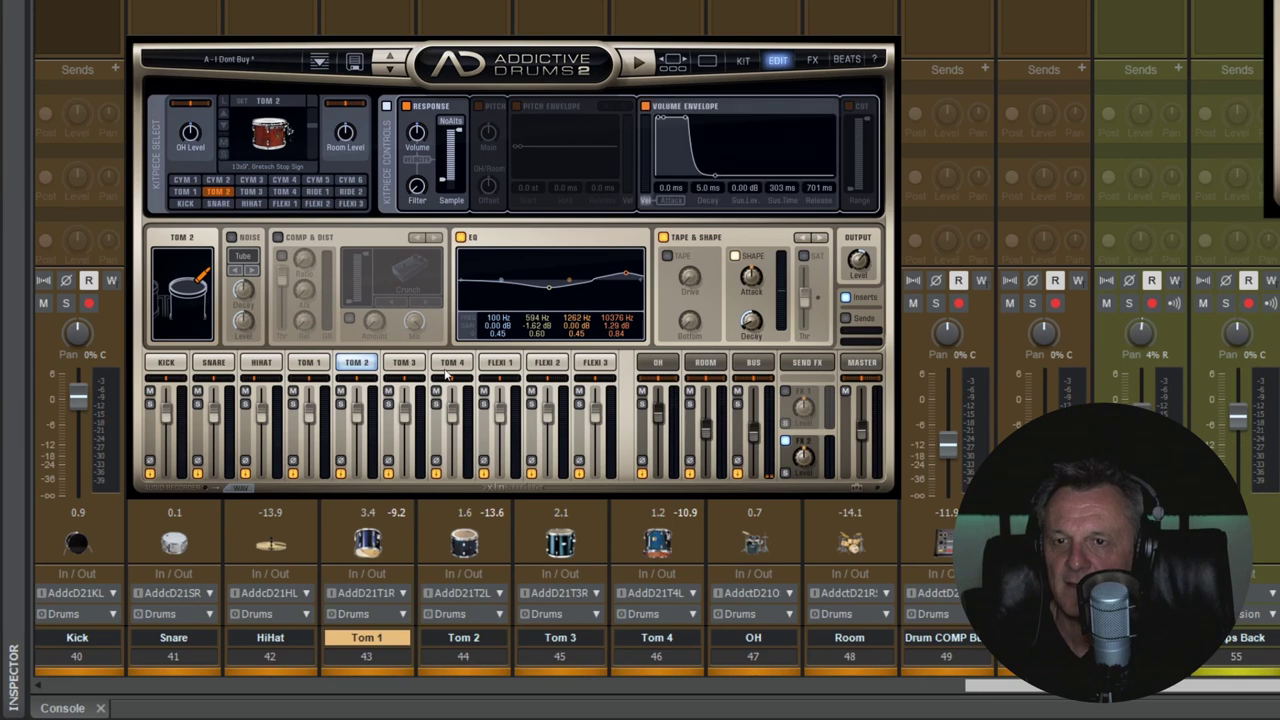
pyautogui.click(649, 110)
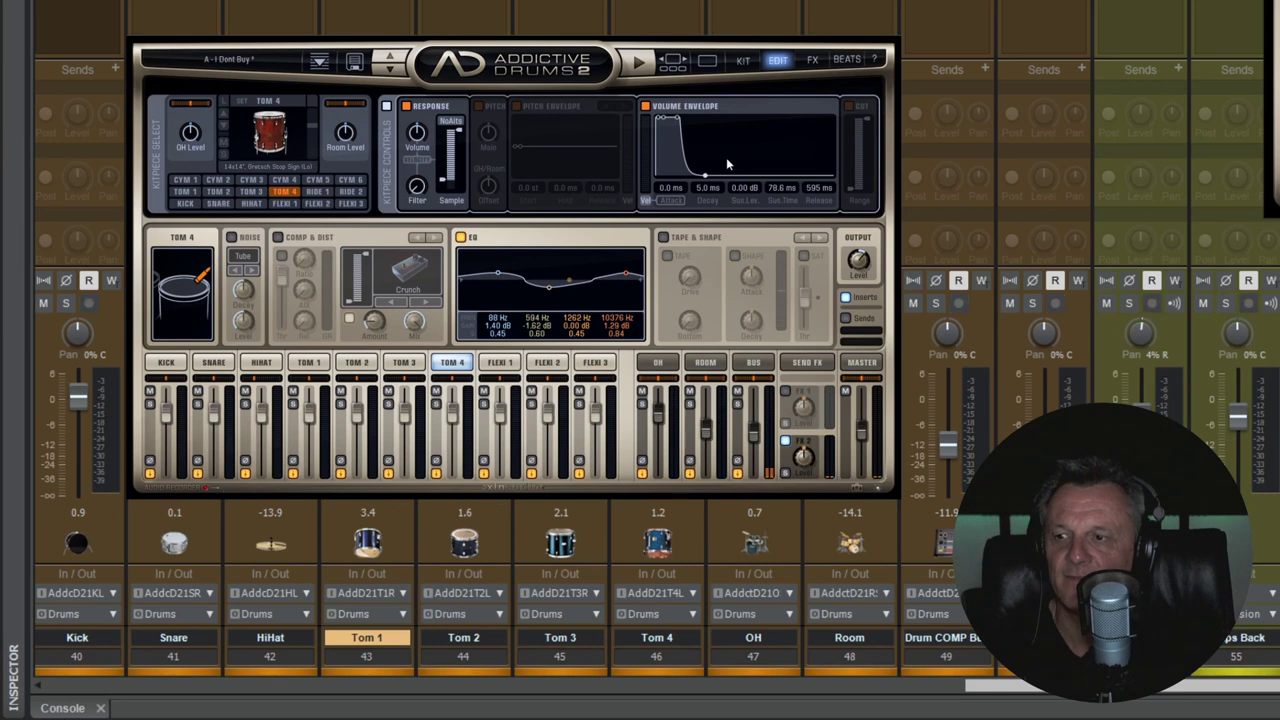
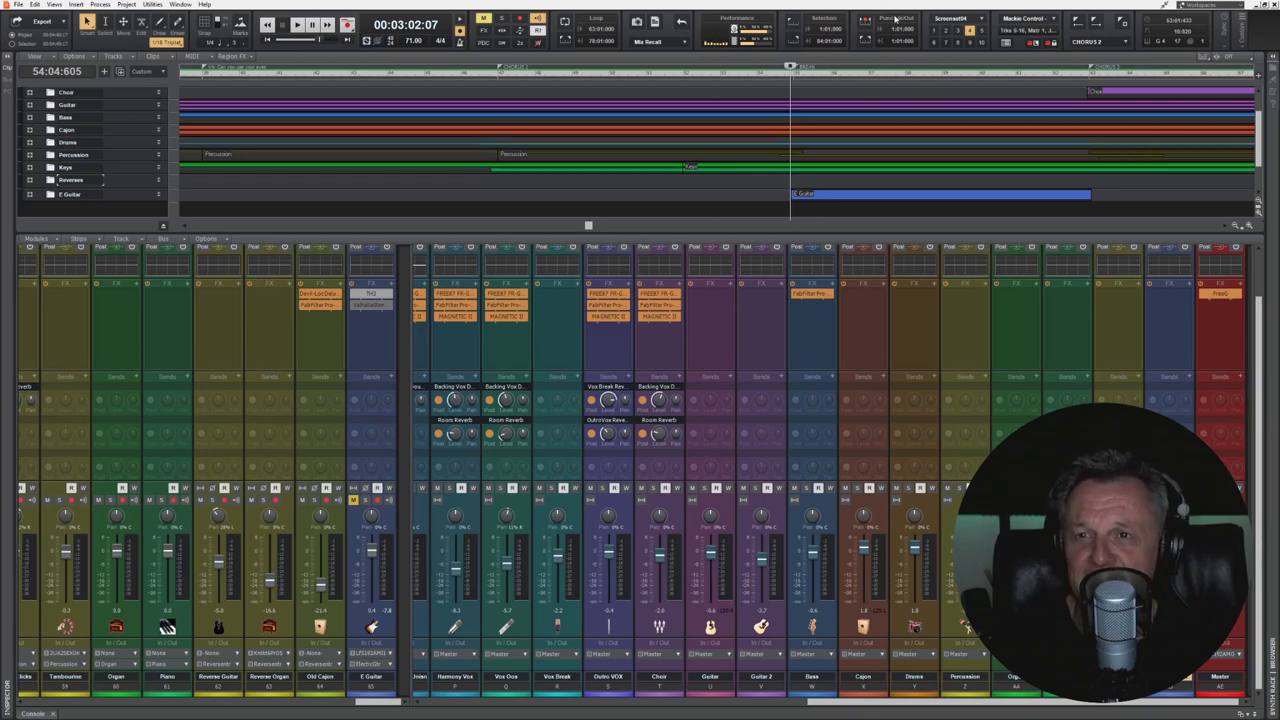
# Step: Listen to the break with the E Guitar track muted and unmute the track
pyautogui.press('space')
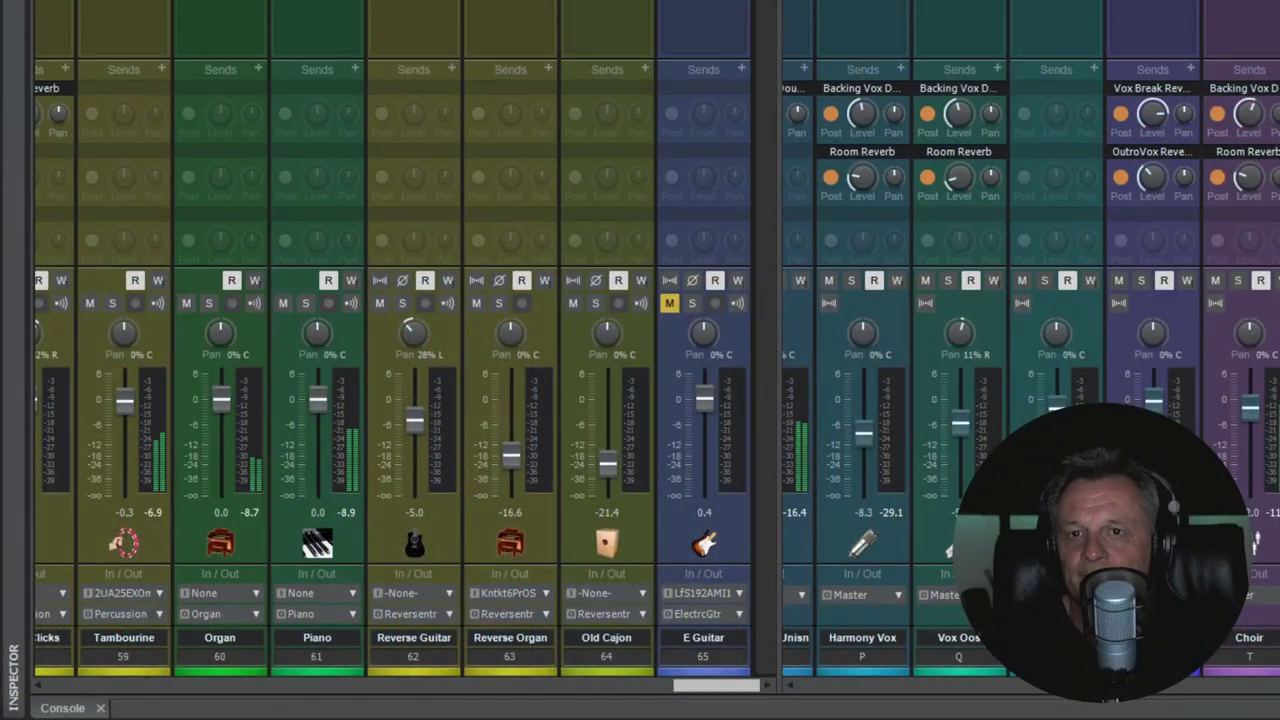
pyautogui.press('r')
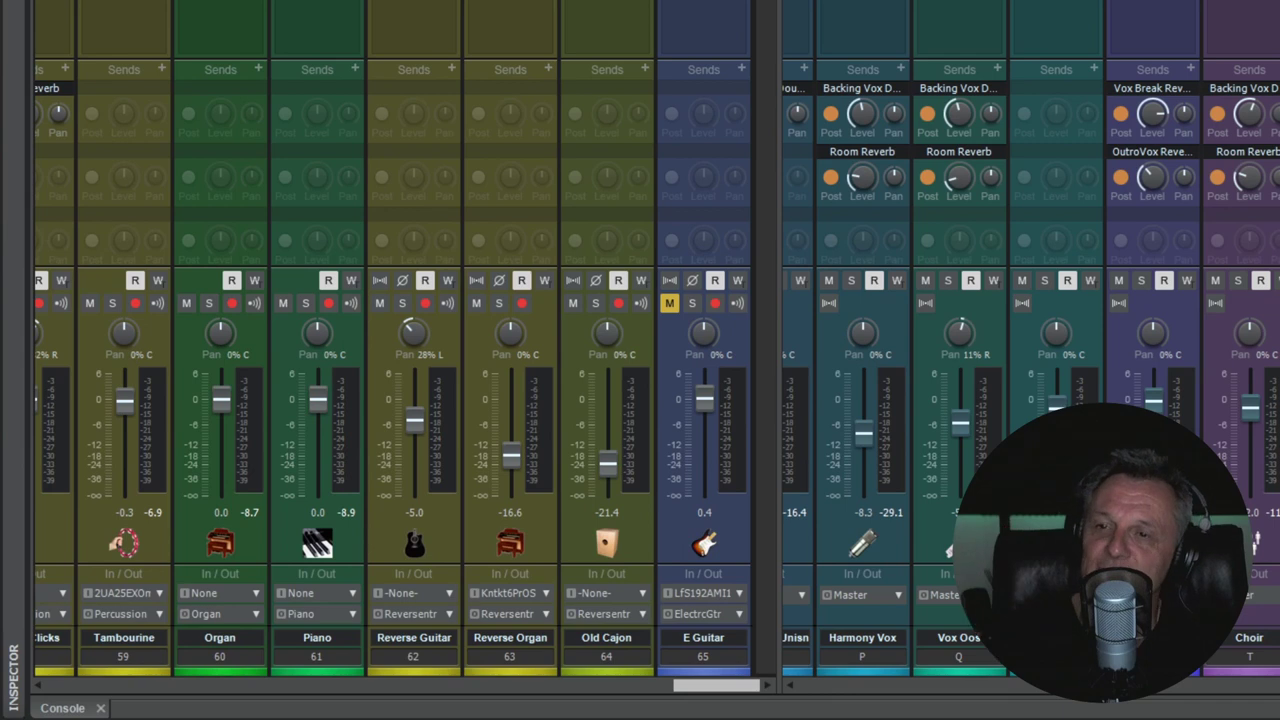
pyautogui.click(669, 302)
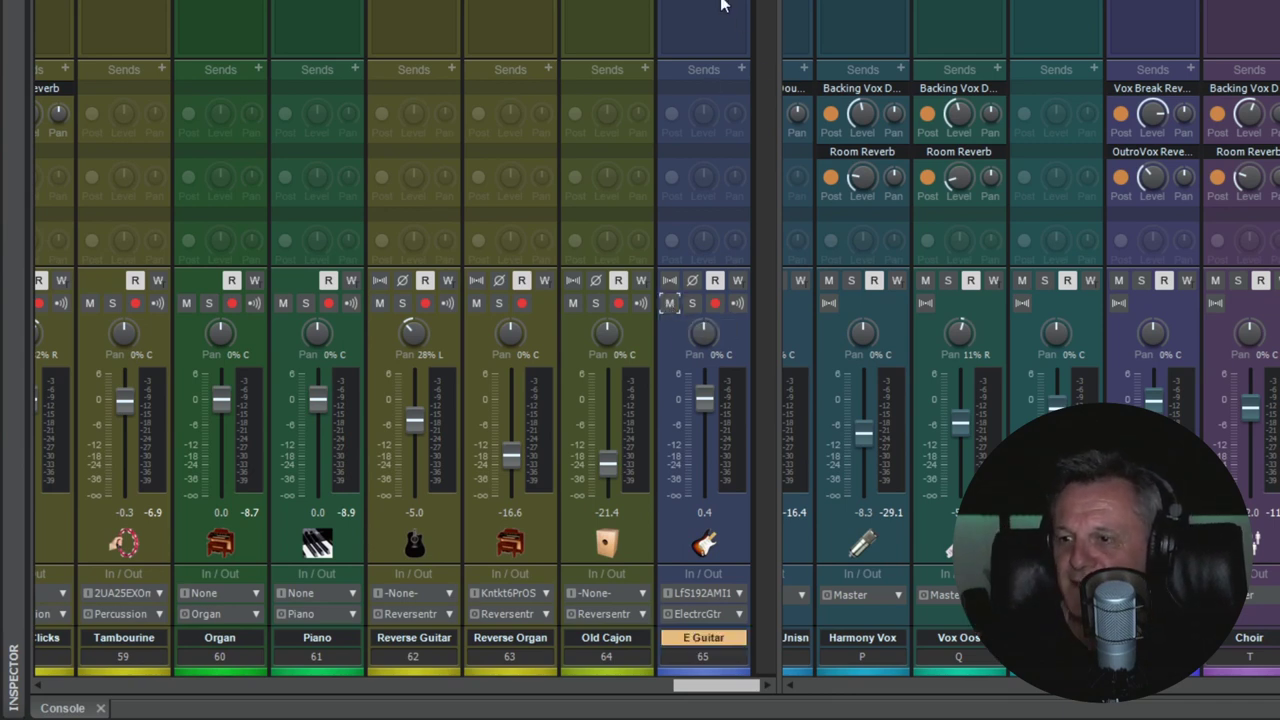
# Step: Solo the E Guitar track and play its part in the break on its own
pyautogui.click(692, 303)
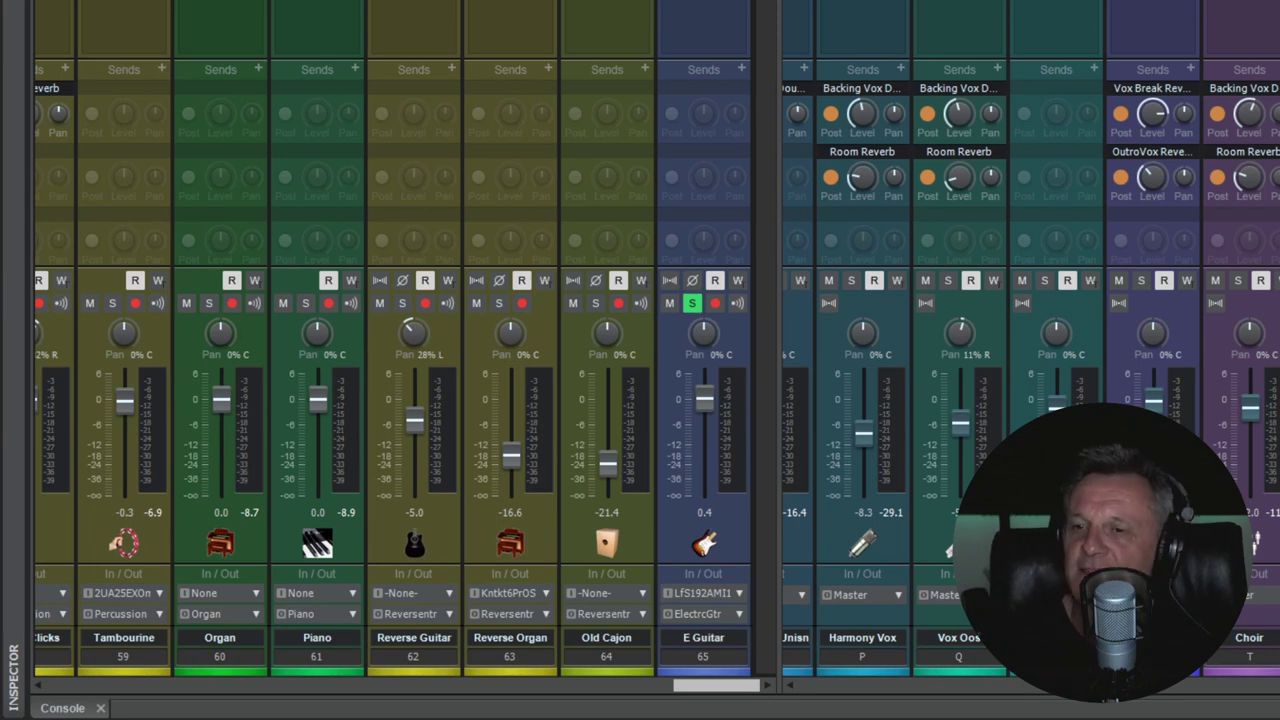
pyautogui.press('space')
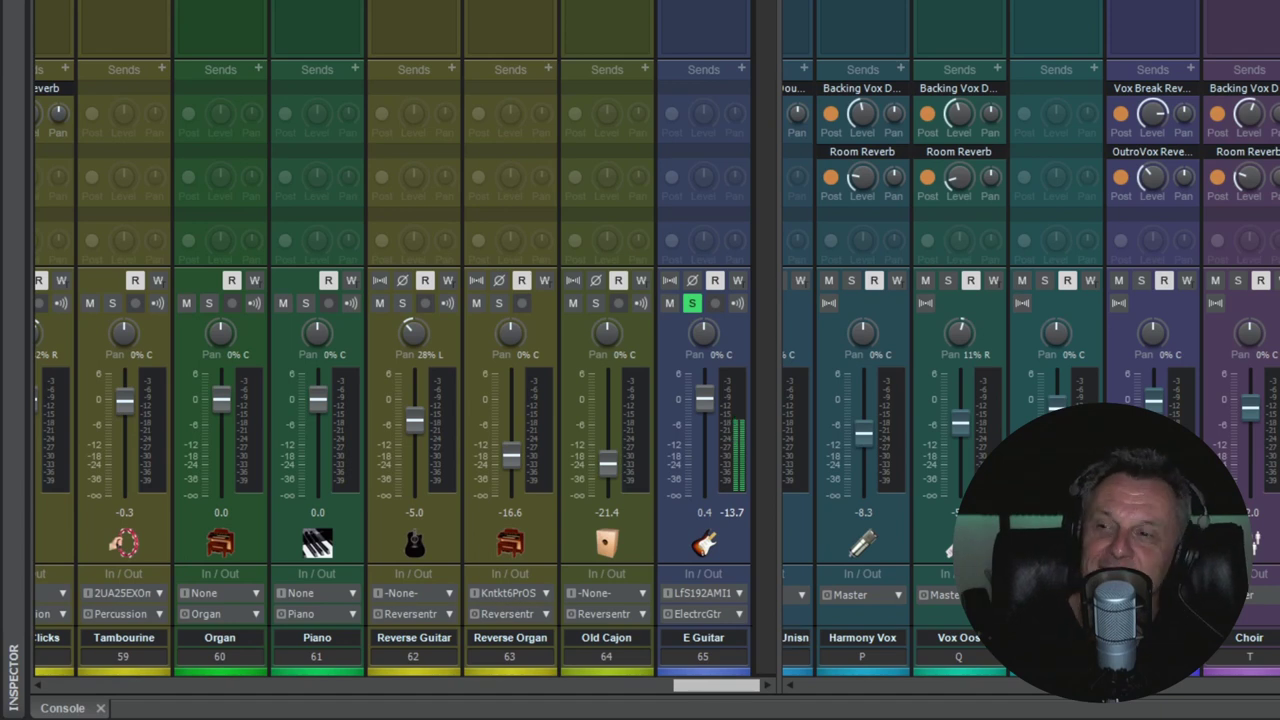
pyautogui.press('space')
# Step: Review the TH3 amp on the E Guitar track and raise the mix in ValhallaShimmer to about 0.91
pyautogui.click(703, 637)
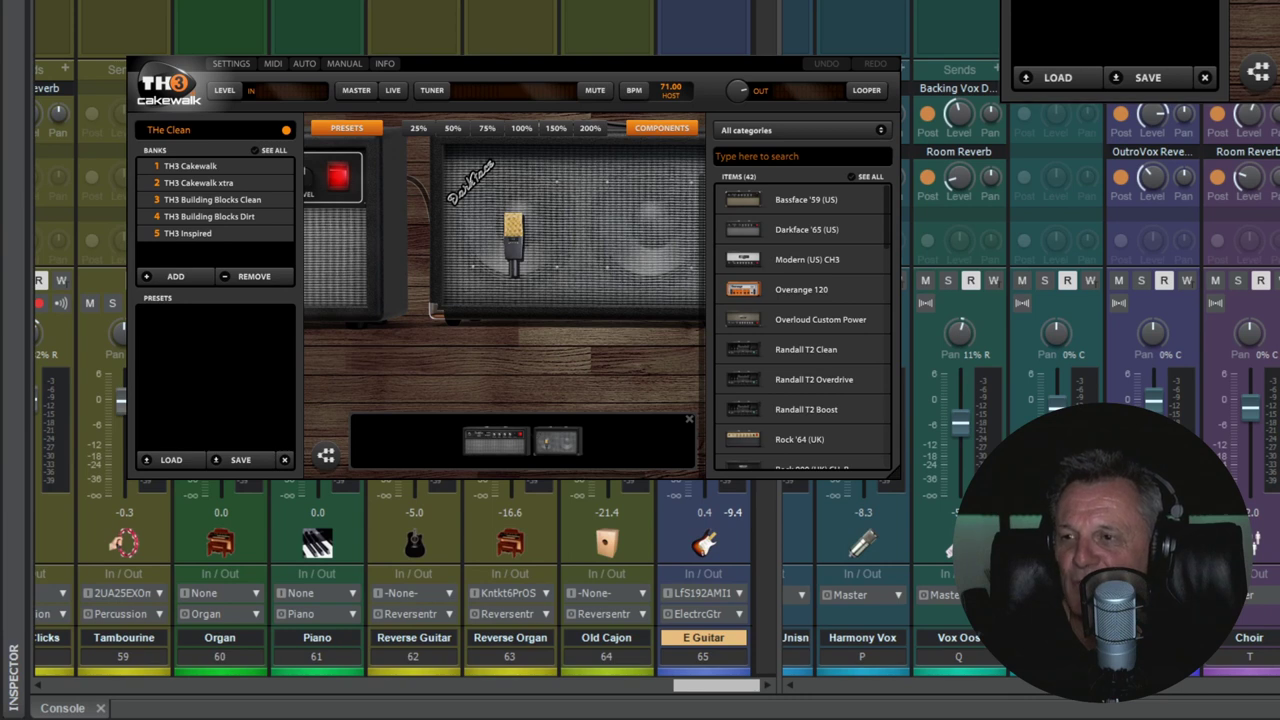
pyautogui.press('Escape')
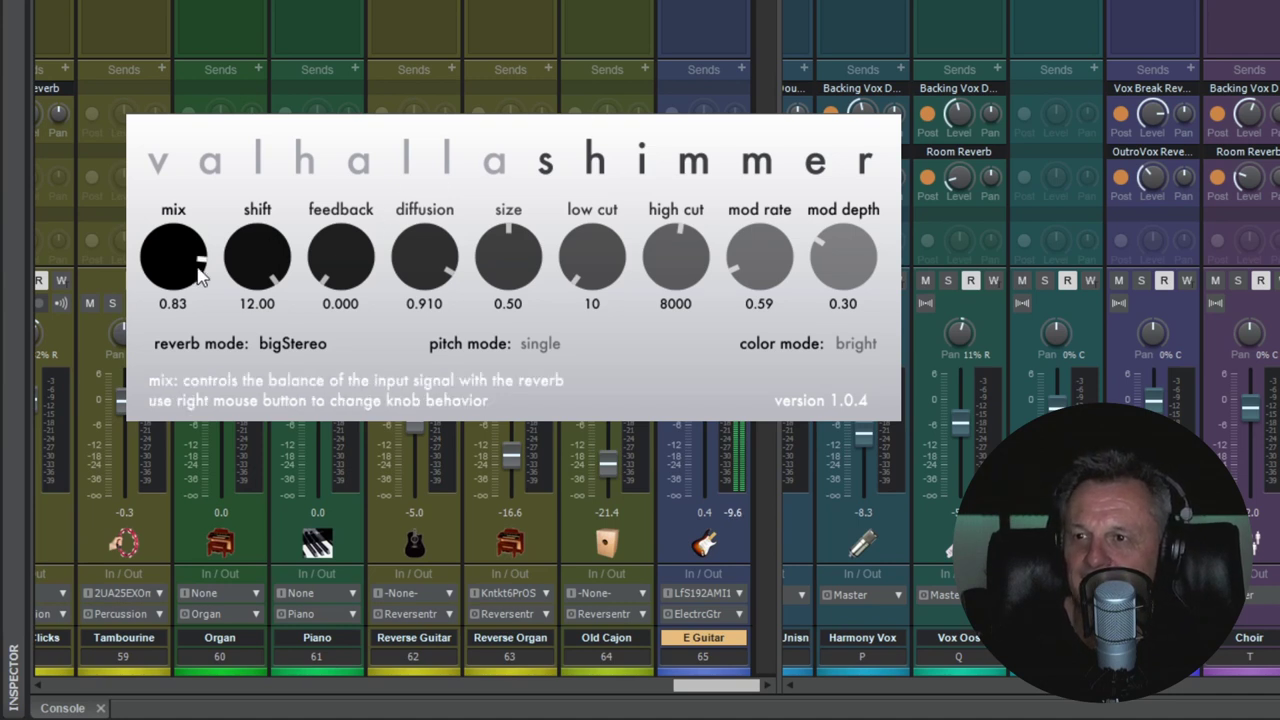
pyautogui.moveTo(198, 278); pyautogui.dragTo(191, 255)
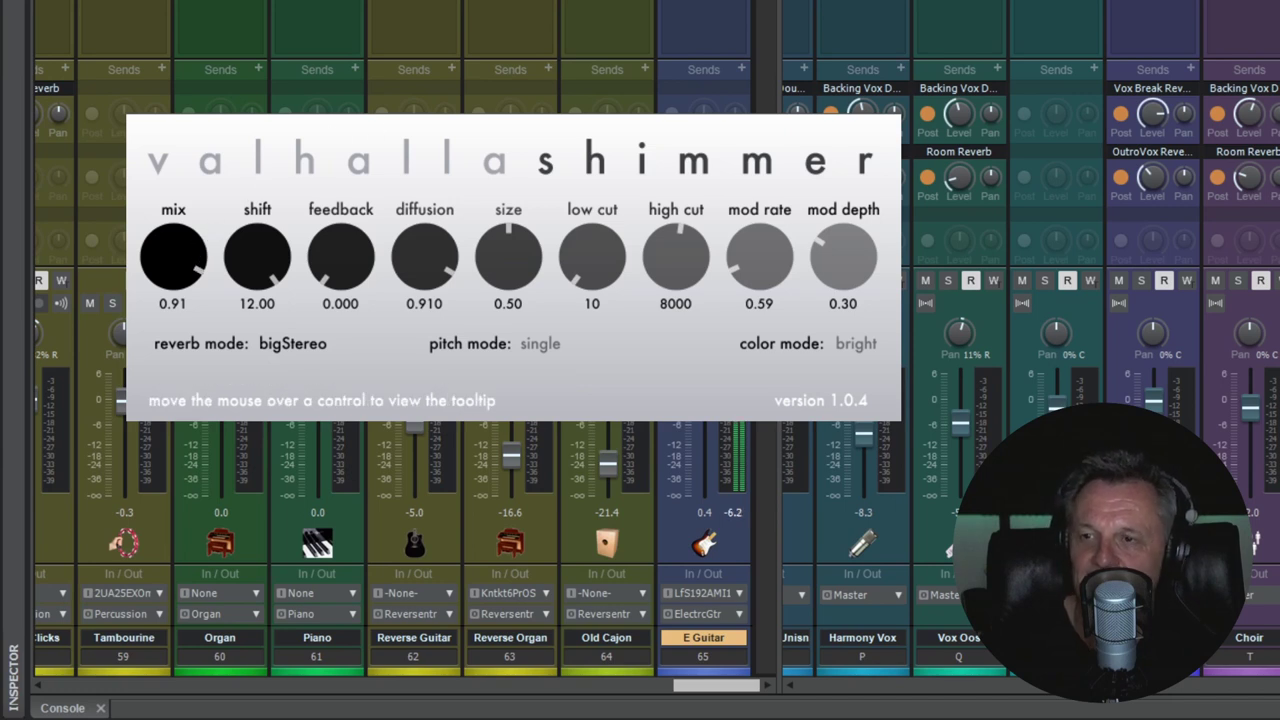
pyautogui.moveTo(178, 285); pyautogui.dragTo(178, 281)
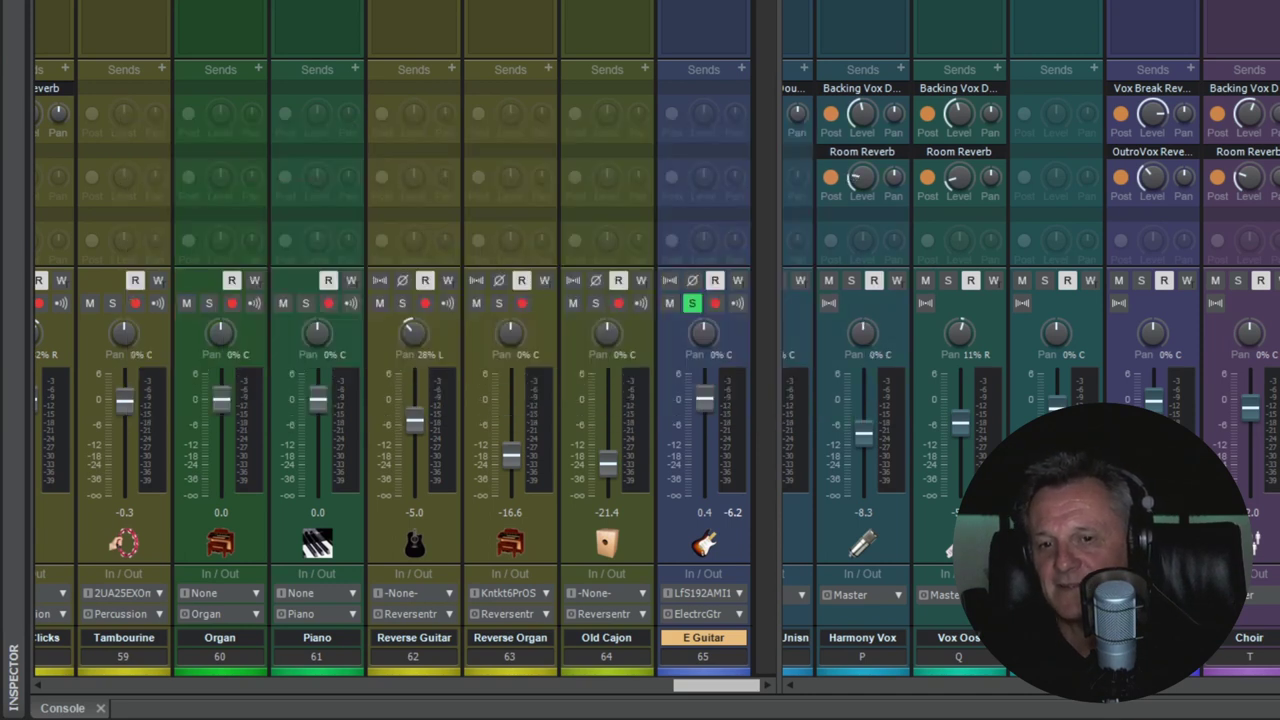
# Step: Turn off the solo on the E Guitar track and listen to the break in the full mix
pyautogui.click(693, 303)
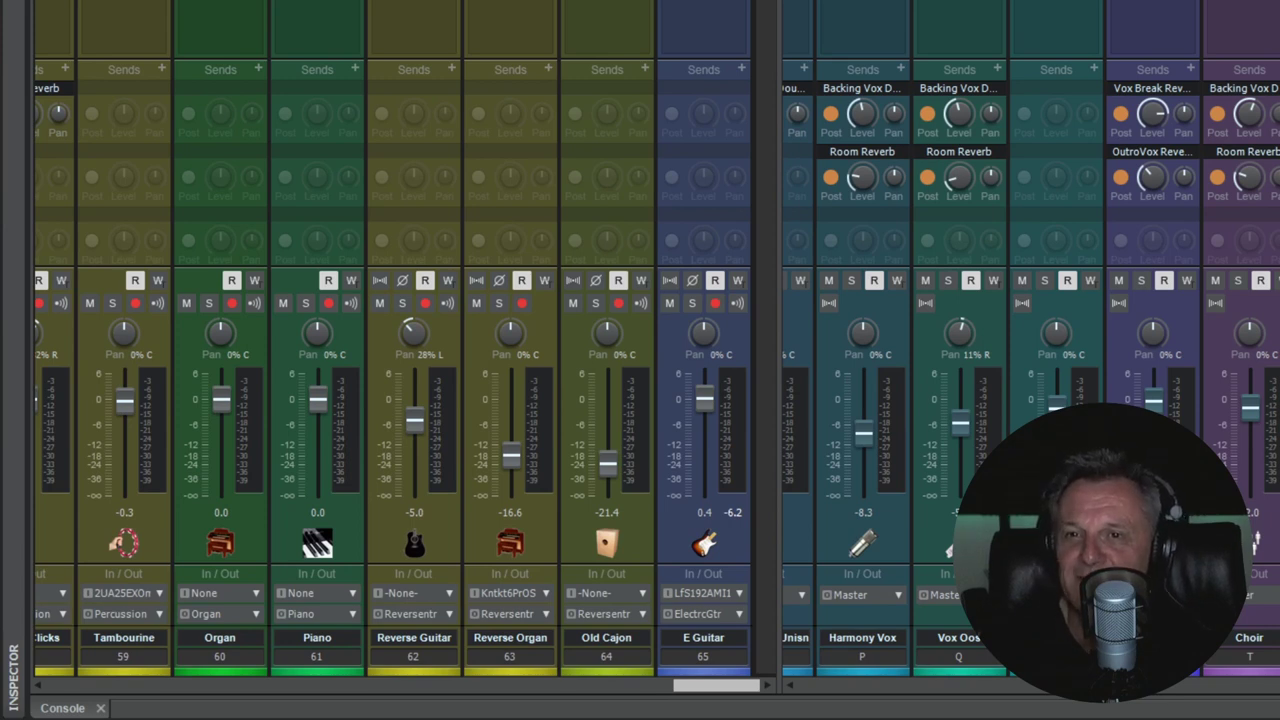
pyautogui.press('space')
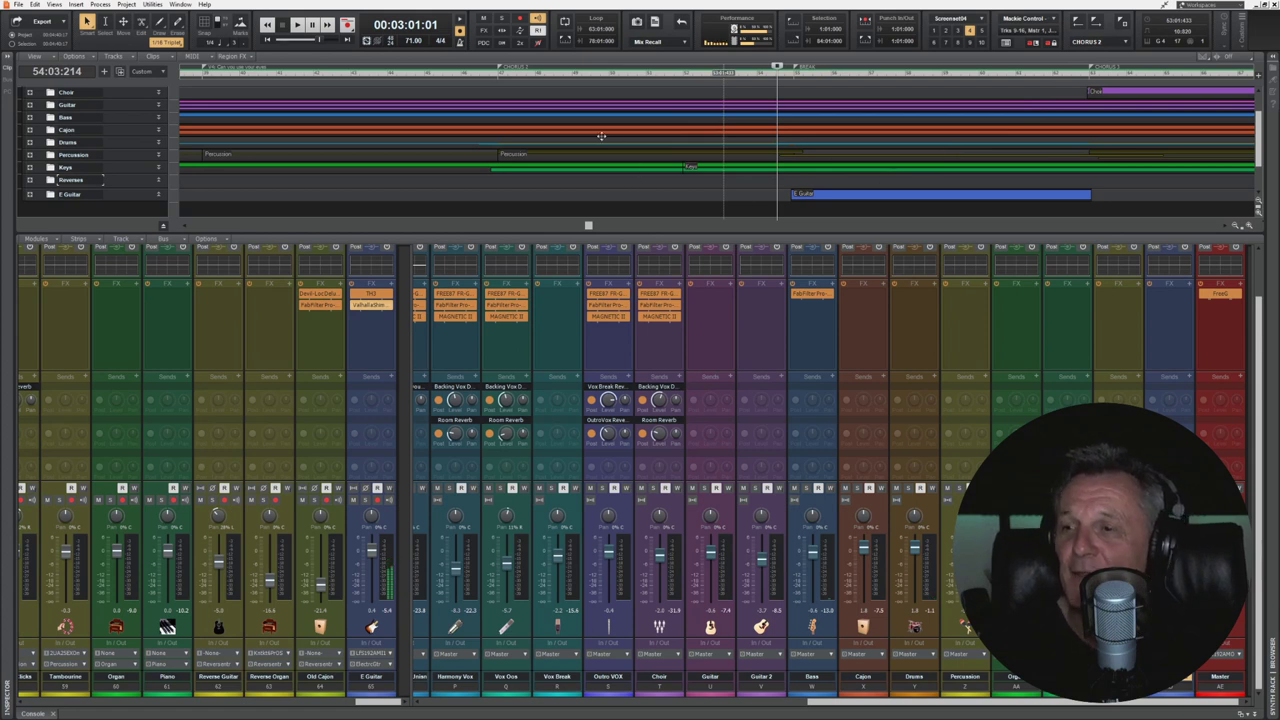
# Step: Return to the start of the song and play the intro with the Reverses and E Guitar parts
pyautogui.moveTo(588, 225); pyautogui.dragTo(190, 230)
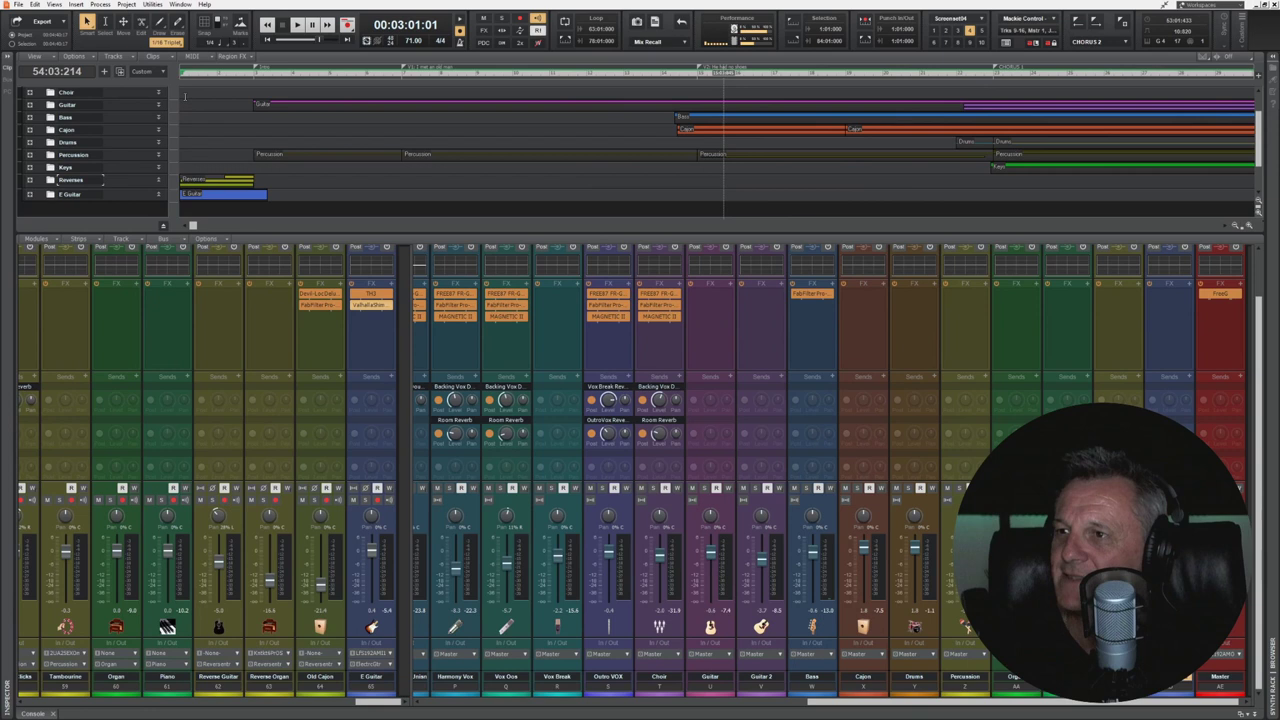
pyautogui.click(269, 41)
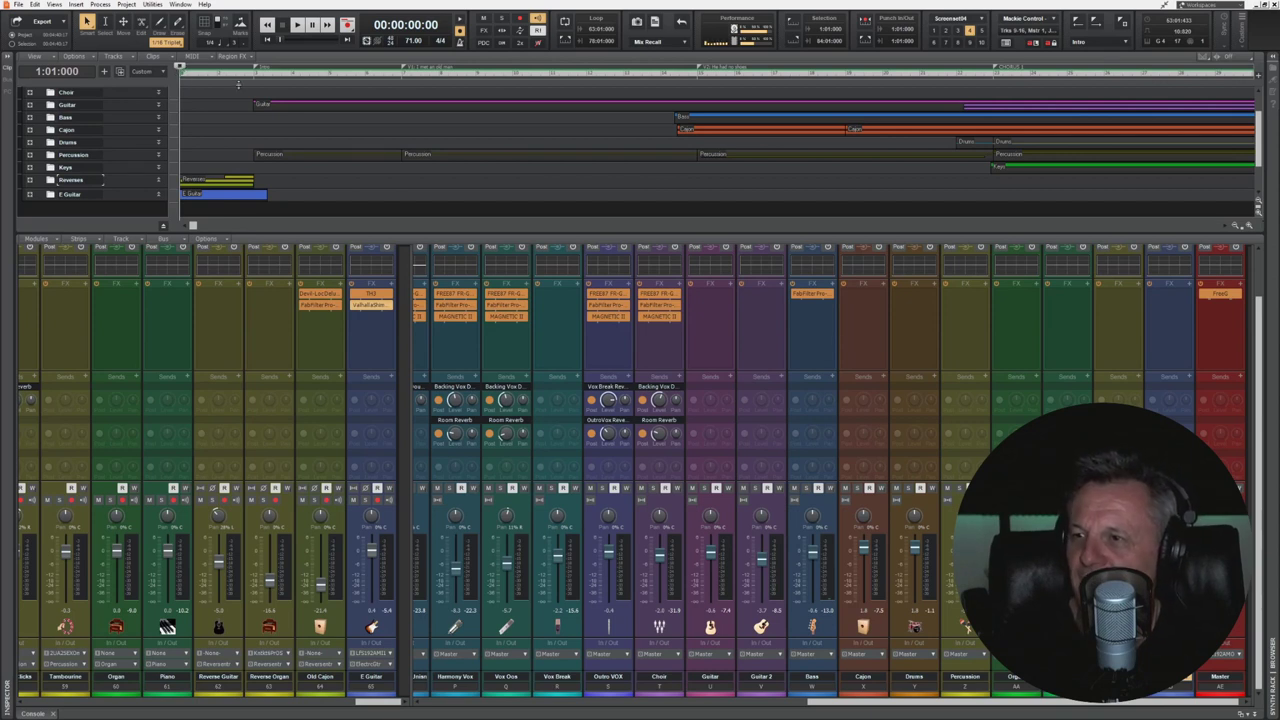
pyautogui.press('space')
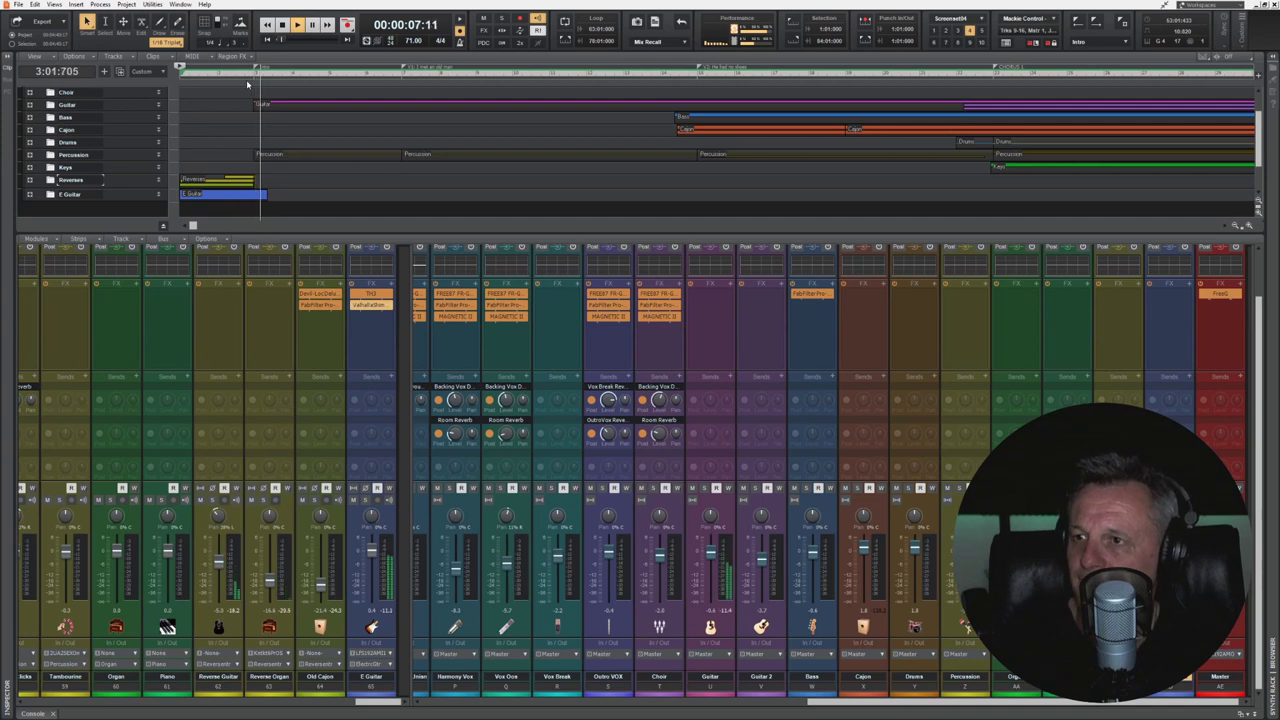
pyautogui.press('space')
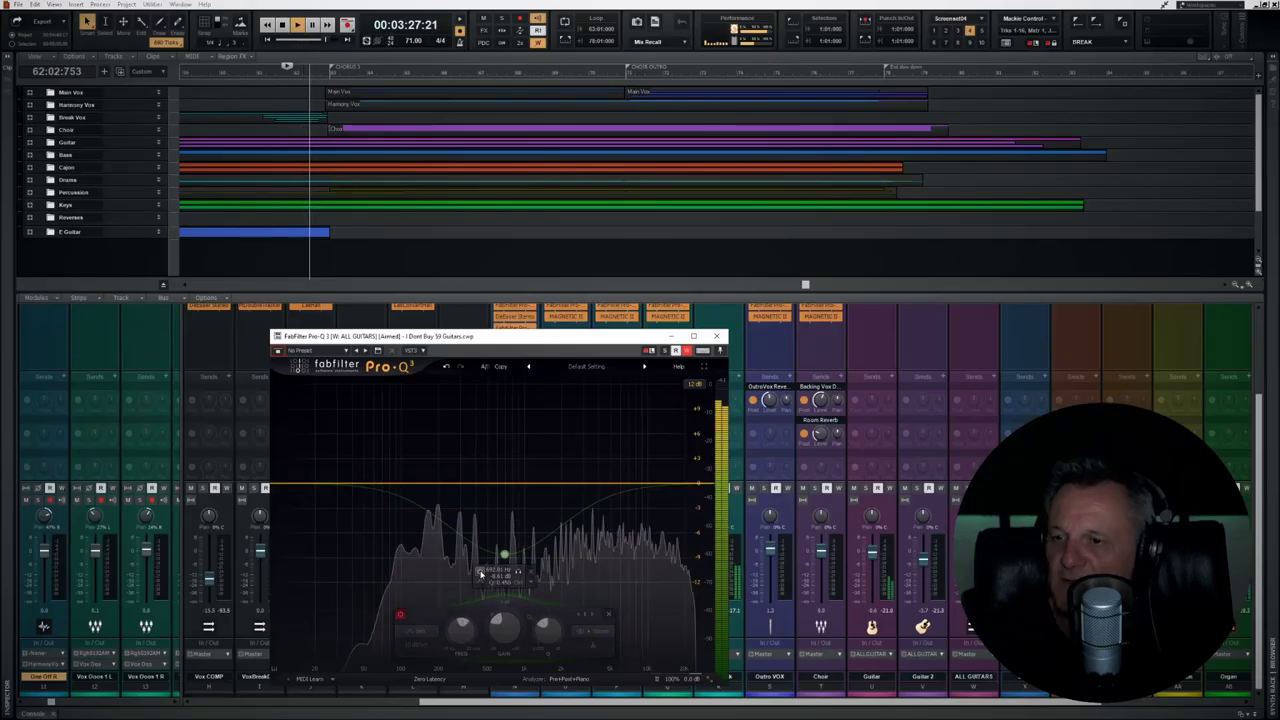
# Step: Cut the midrange band by about 6.6 dB in Pro-Q 3 on ALL GUITARS and play the section with the Organ volume automation
pyautogui.moveTo(503, 487); pyautogui.dragTo(503, 550)
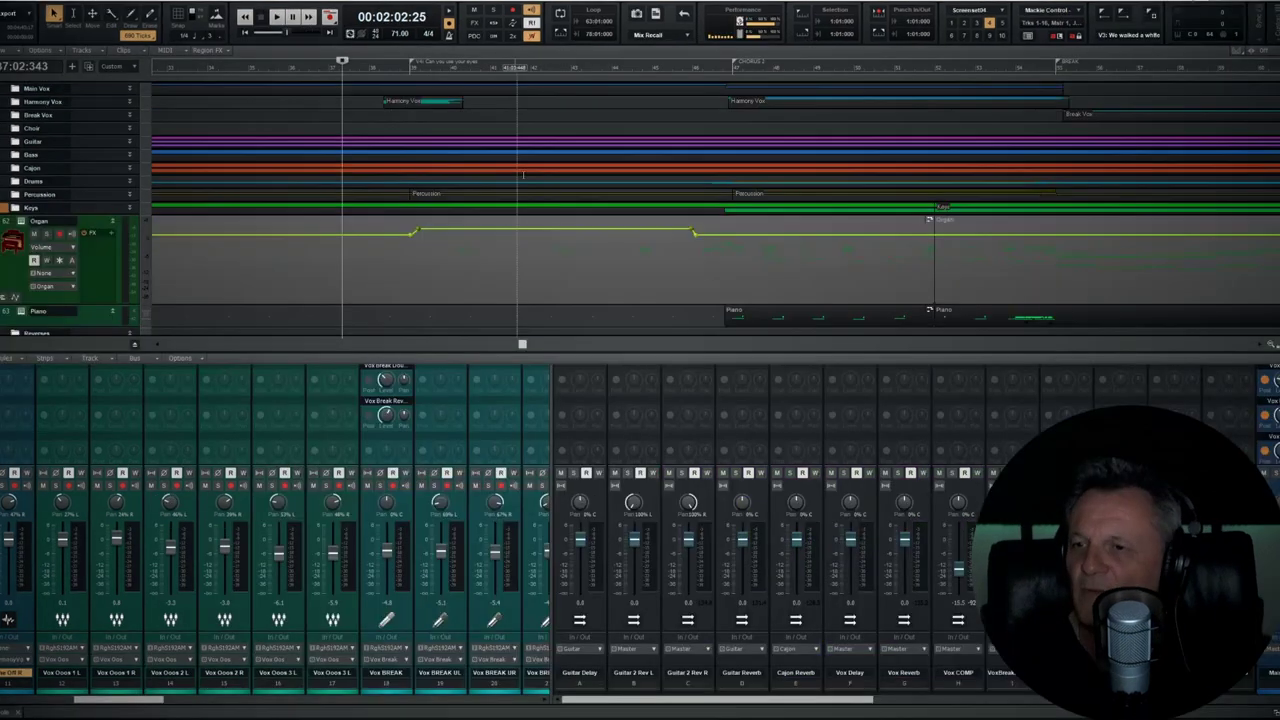
pyautogui.press('space')
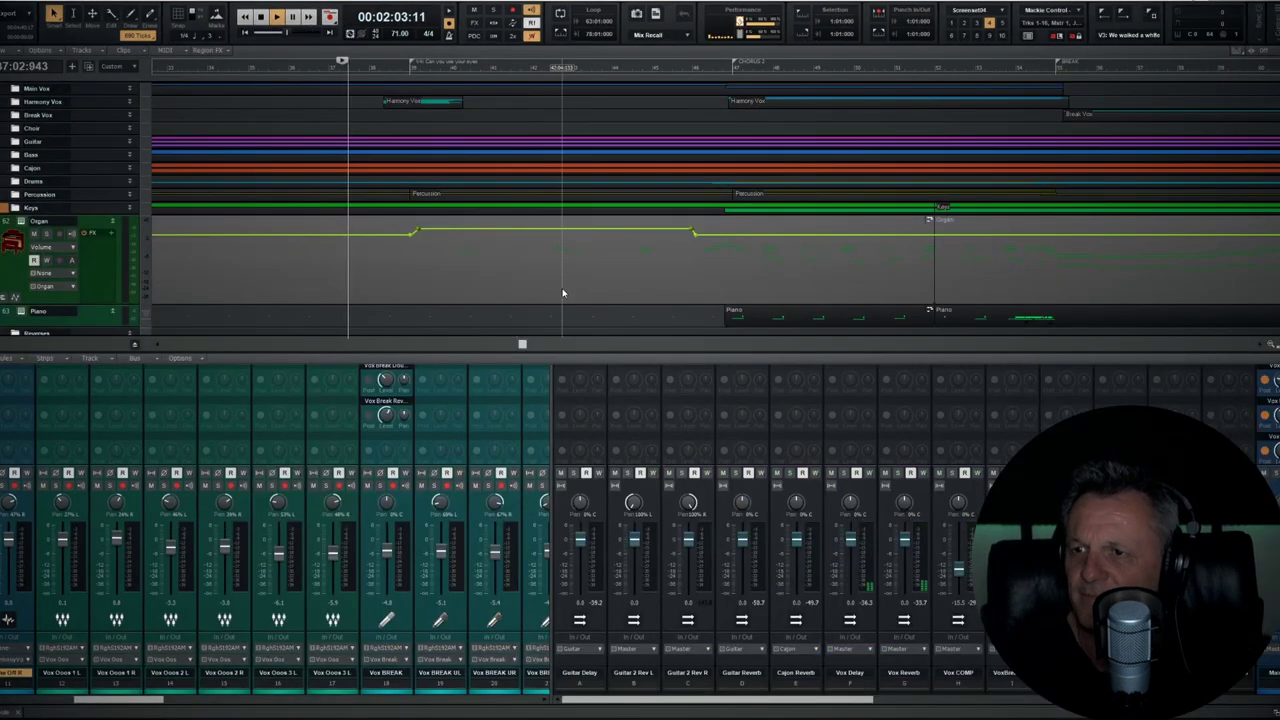